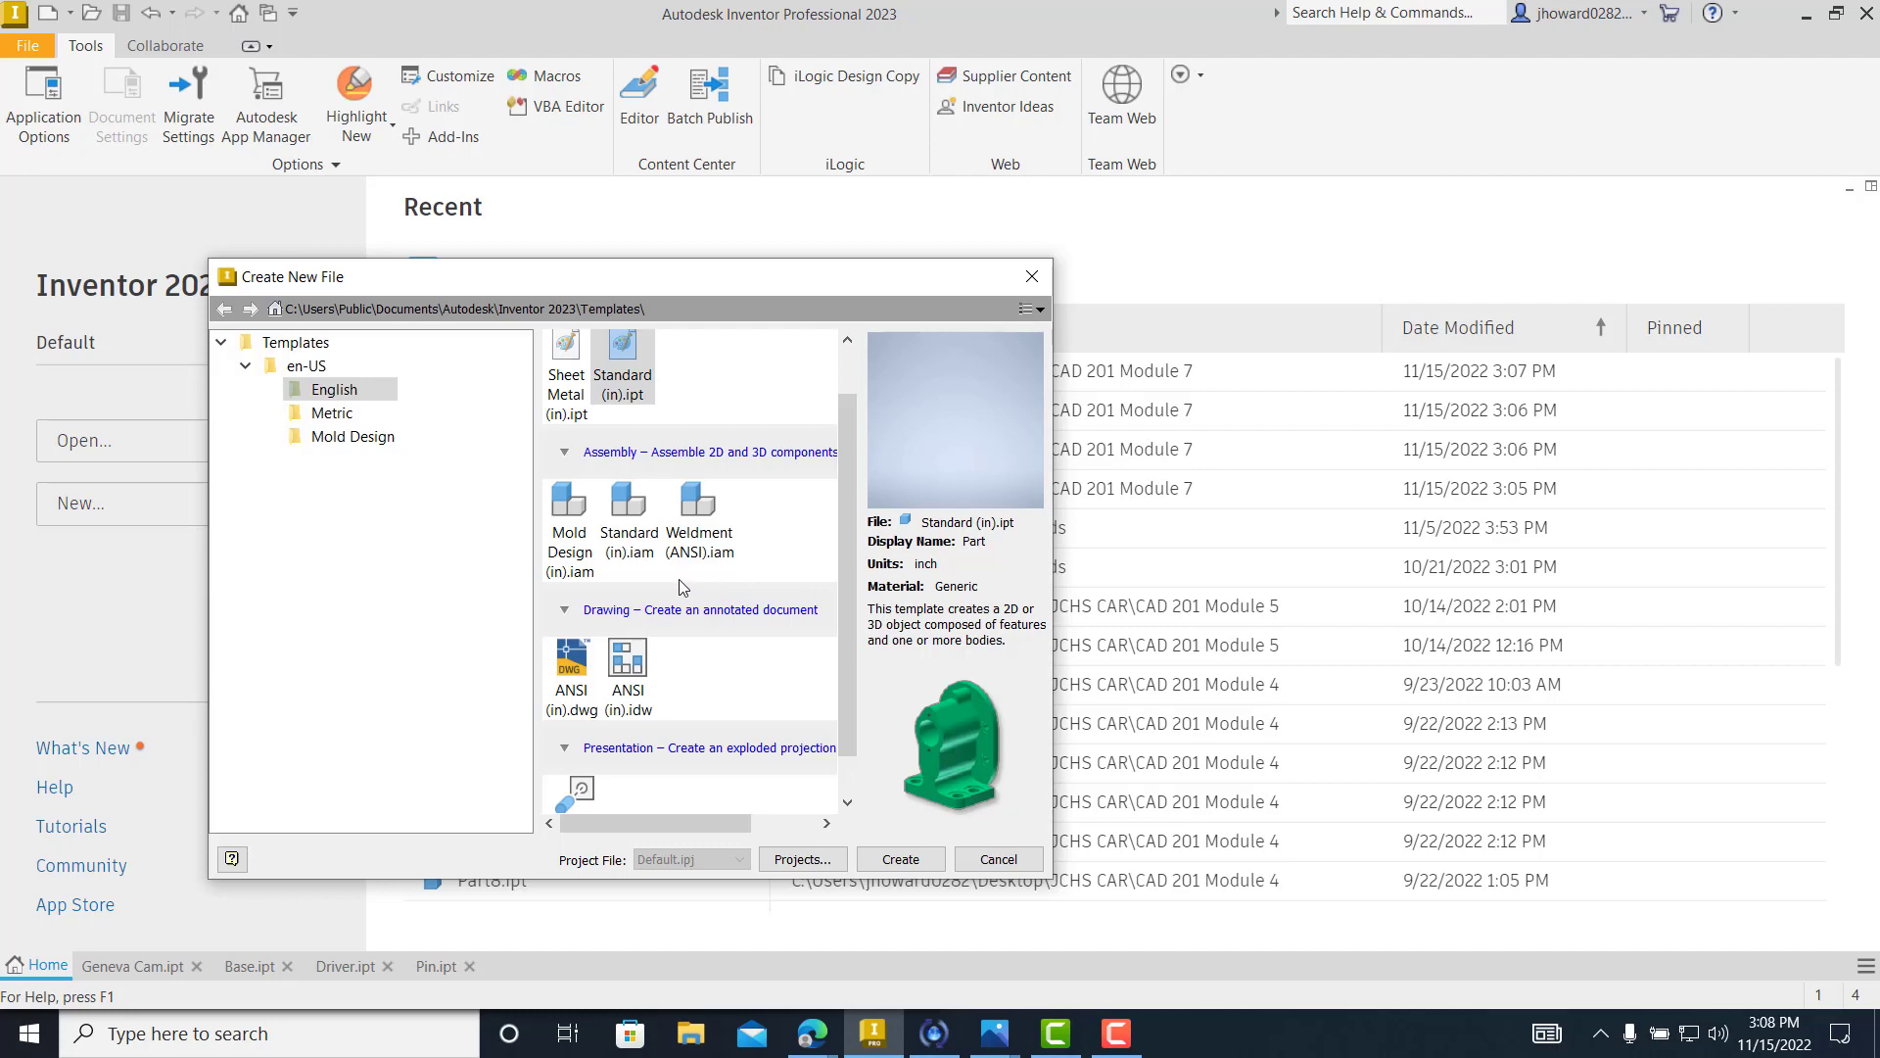
- Create a new assembly file from the English Standard (in).iam template
scroll(676, 587, up, 1)
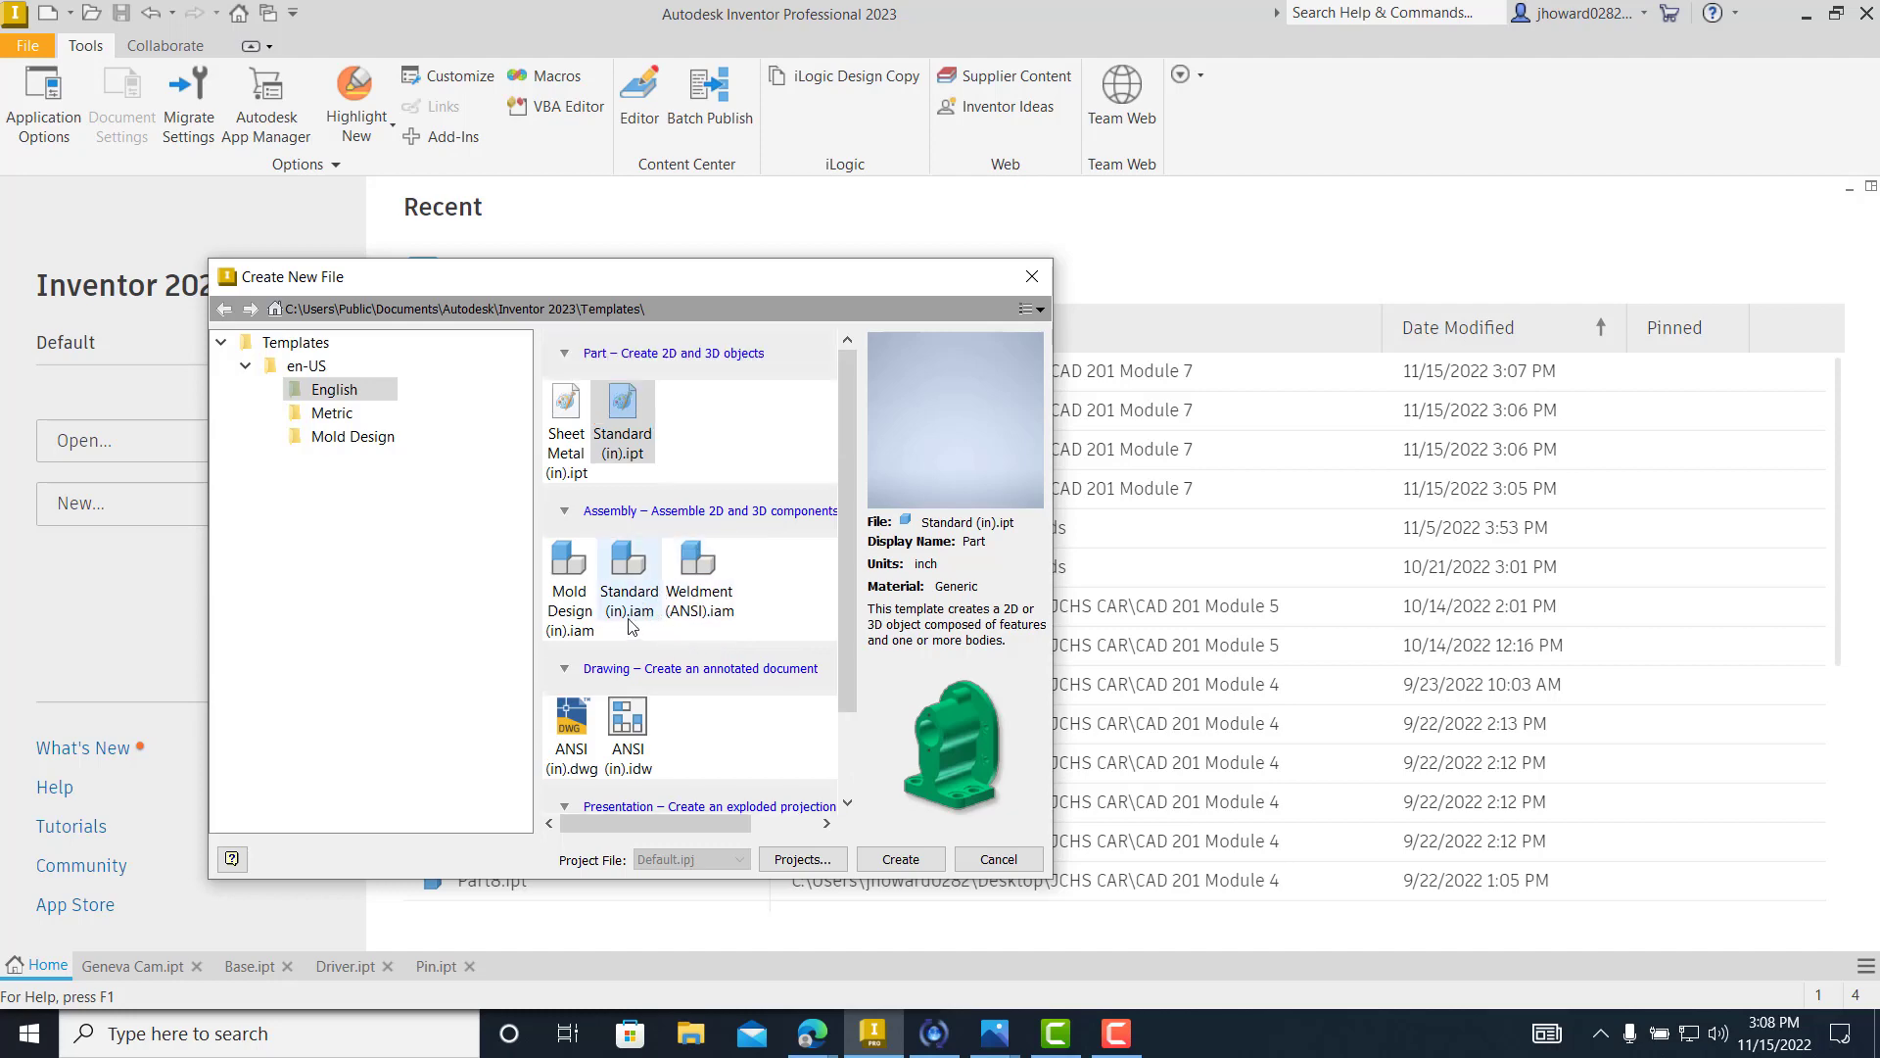
double_click(628, 598)
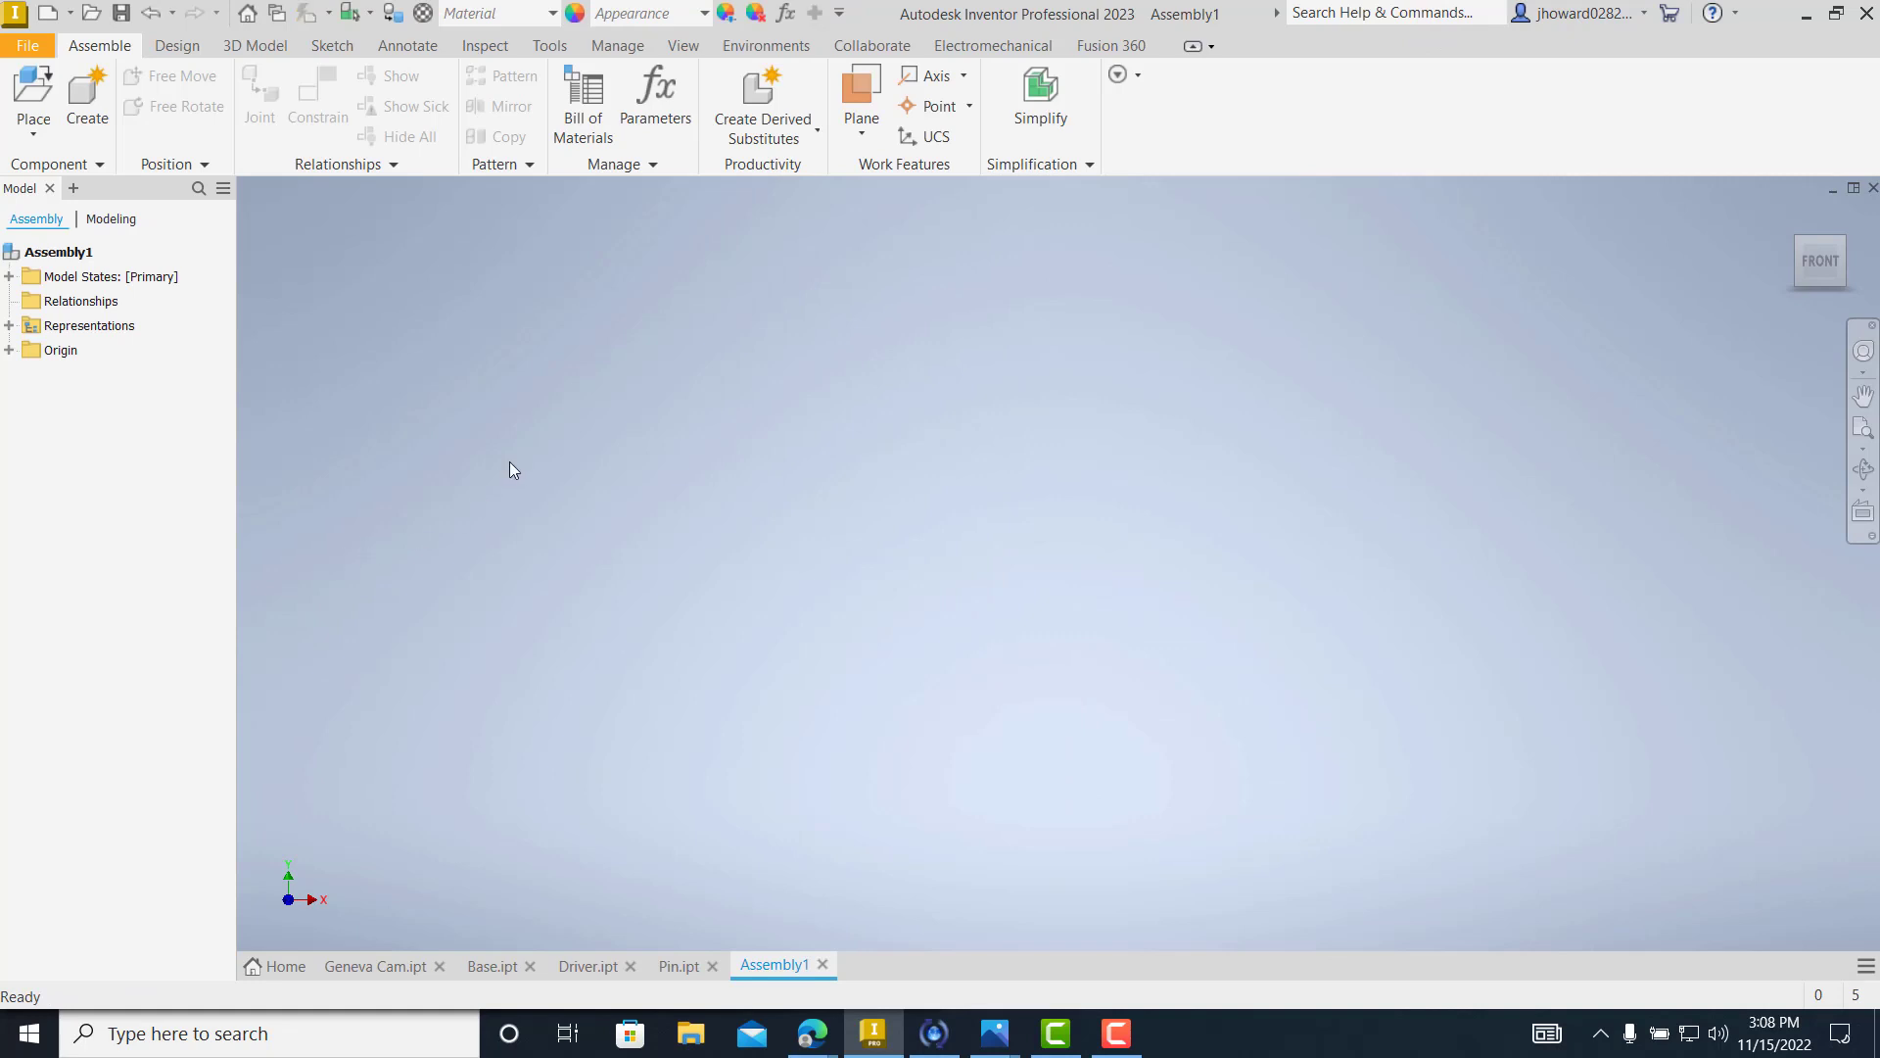
- Start placing a component and browse to the CAD 201 Module 7 folder on the Desktop
click(51, 143)
click(55, 174)
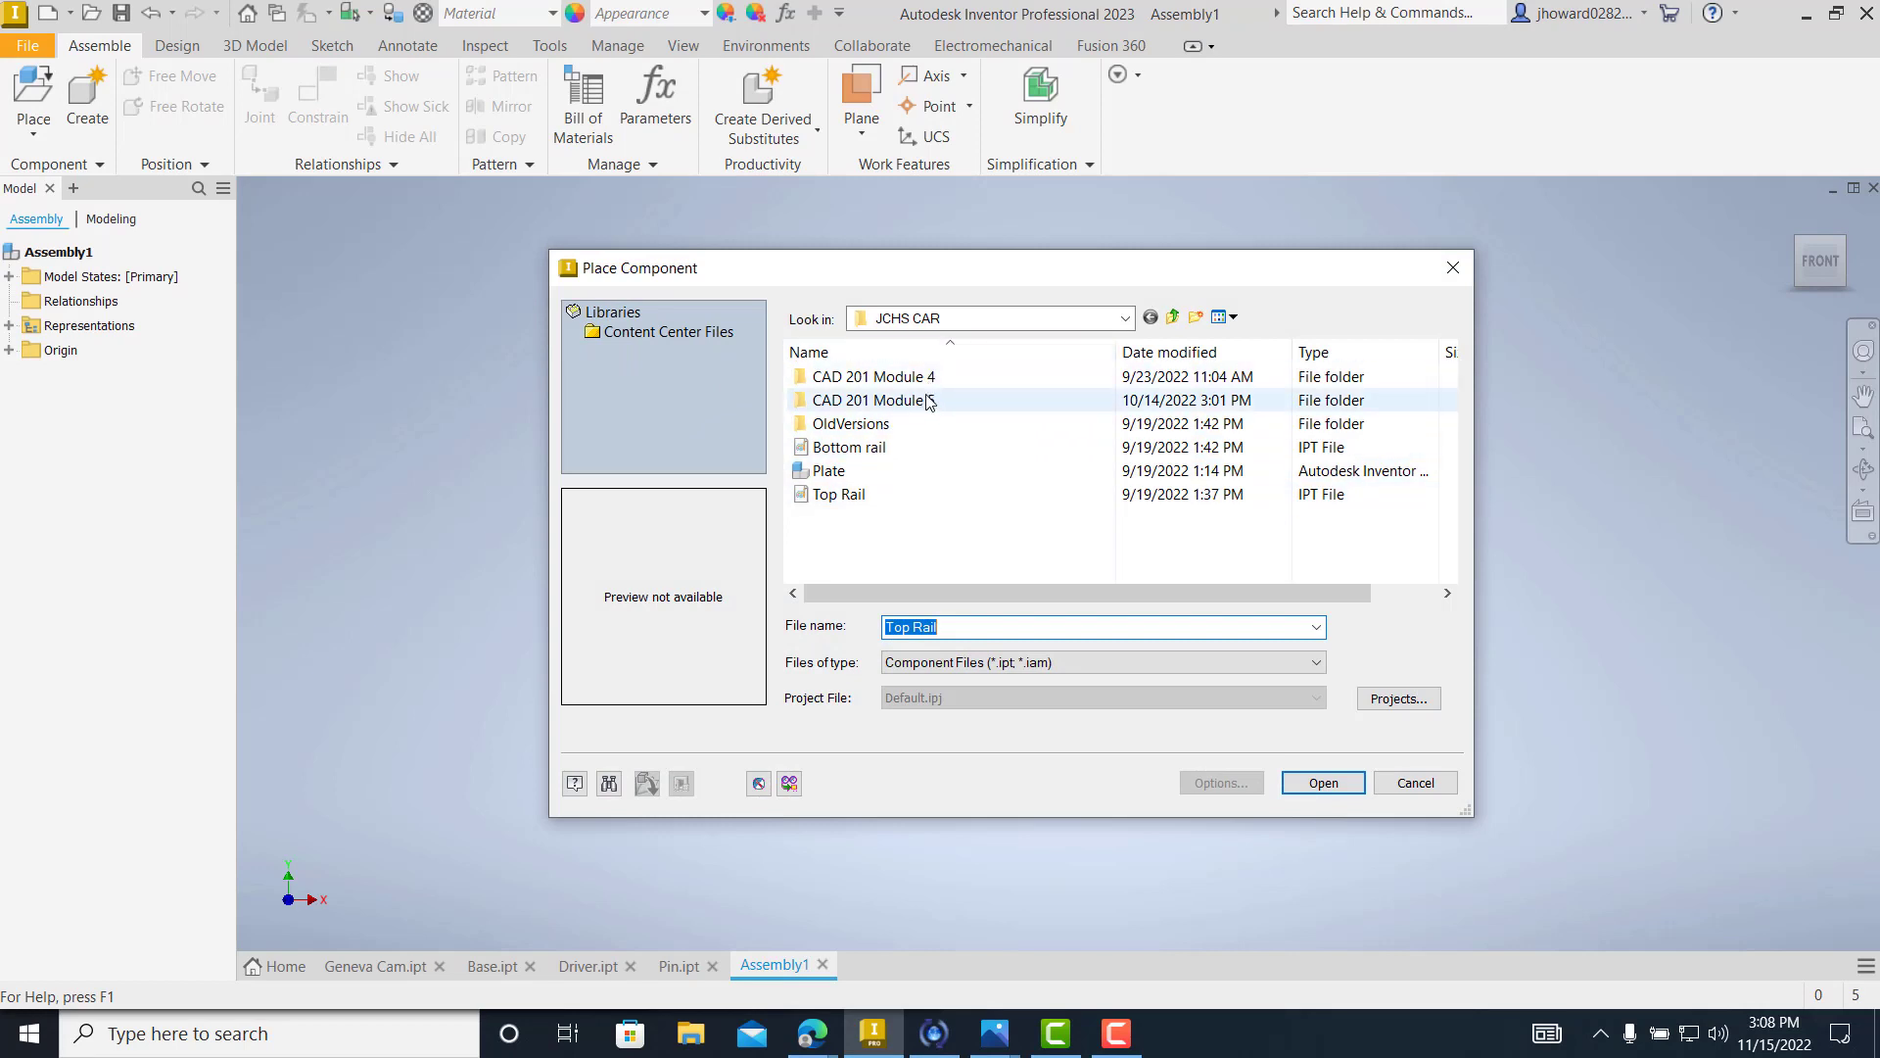
click(950, 318)
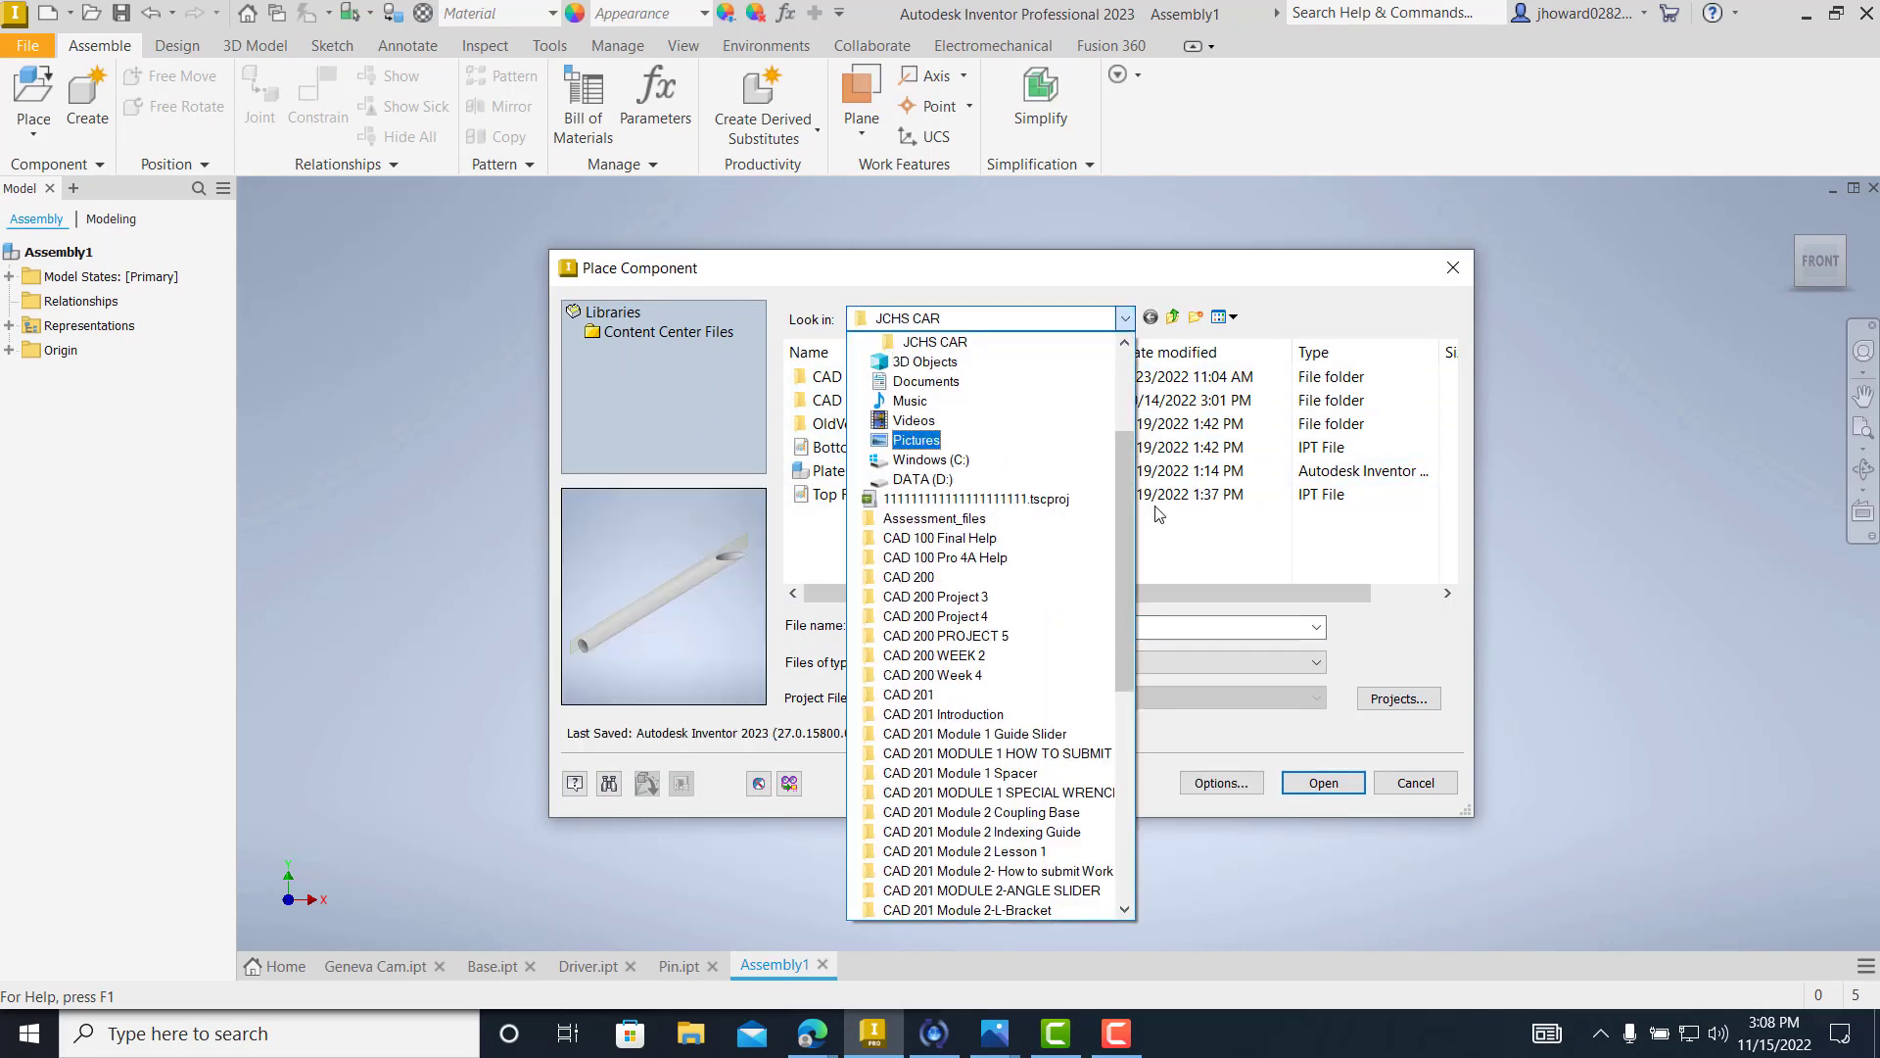
scroll(1122, 533, up, 4)
click(906, 361)
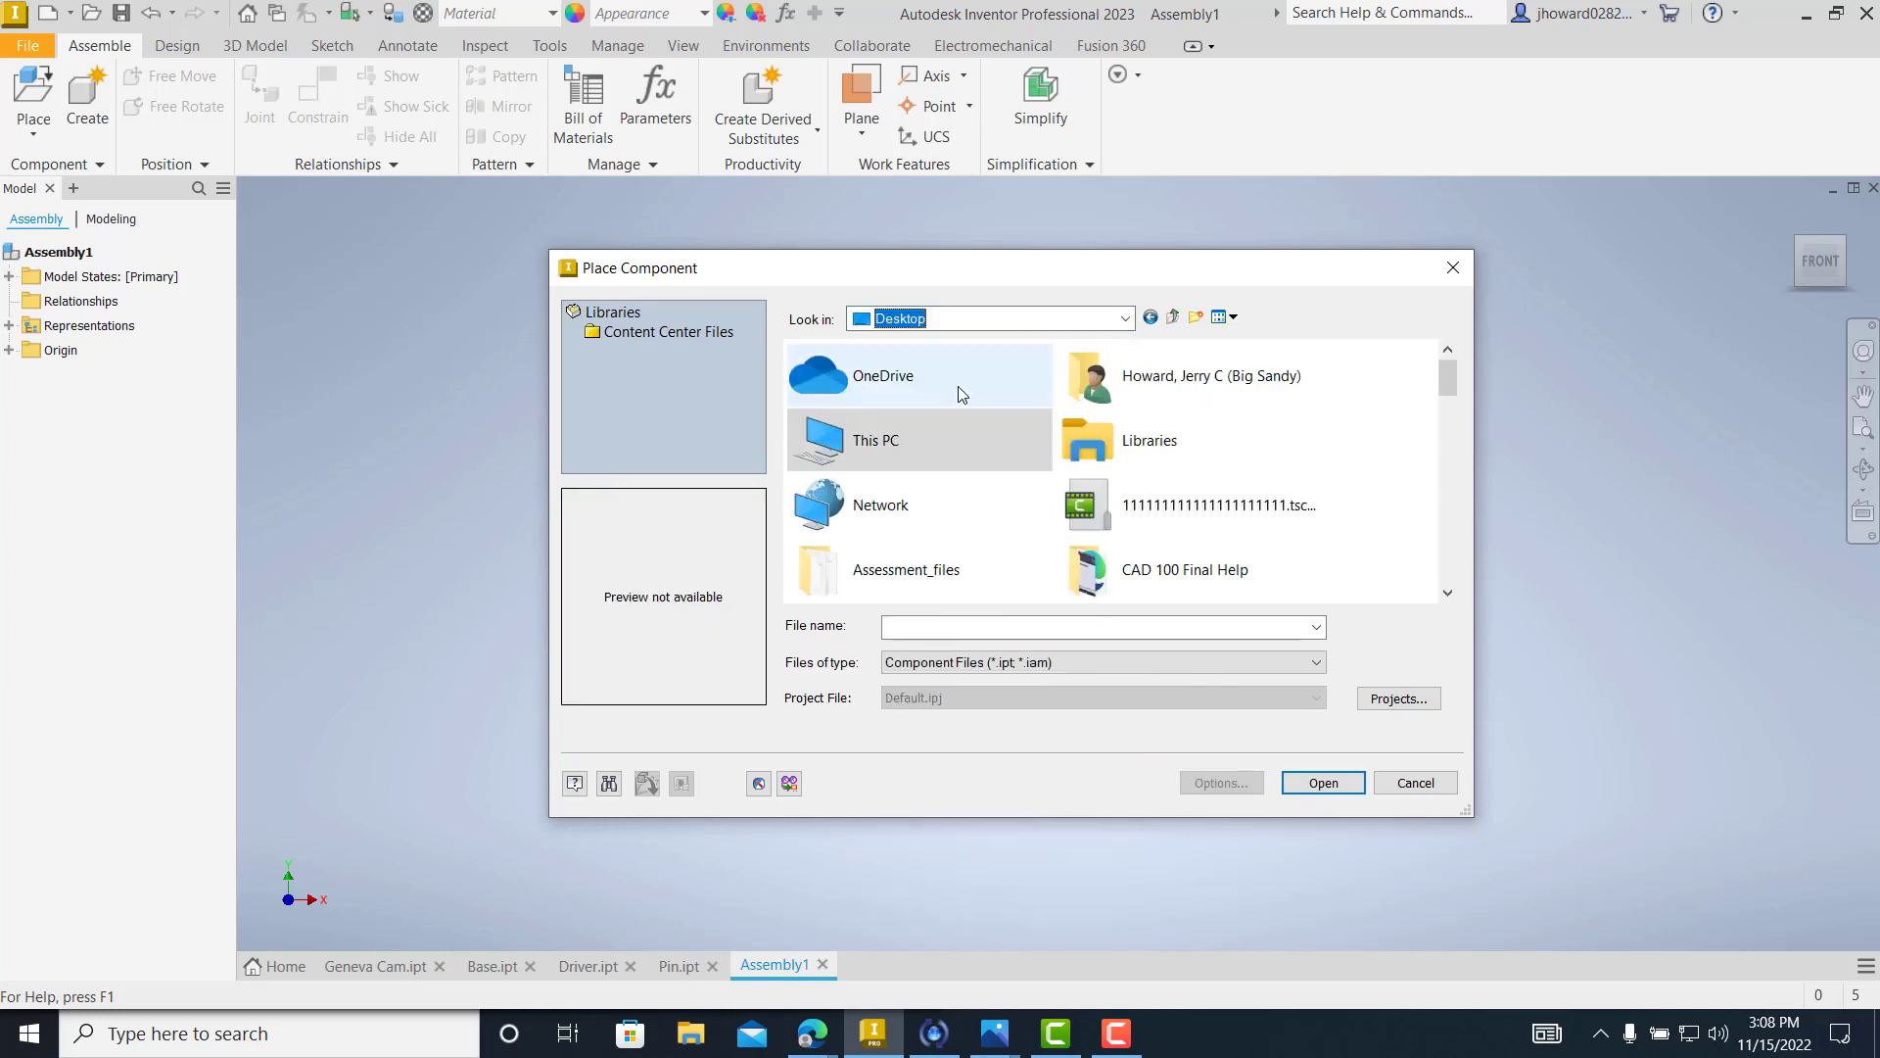
scroll(1126, 473, down, 3)
scroll(1131, 480, down, 6)
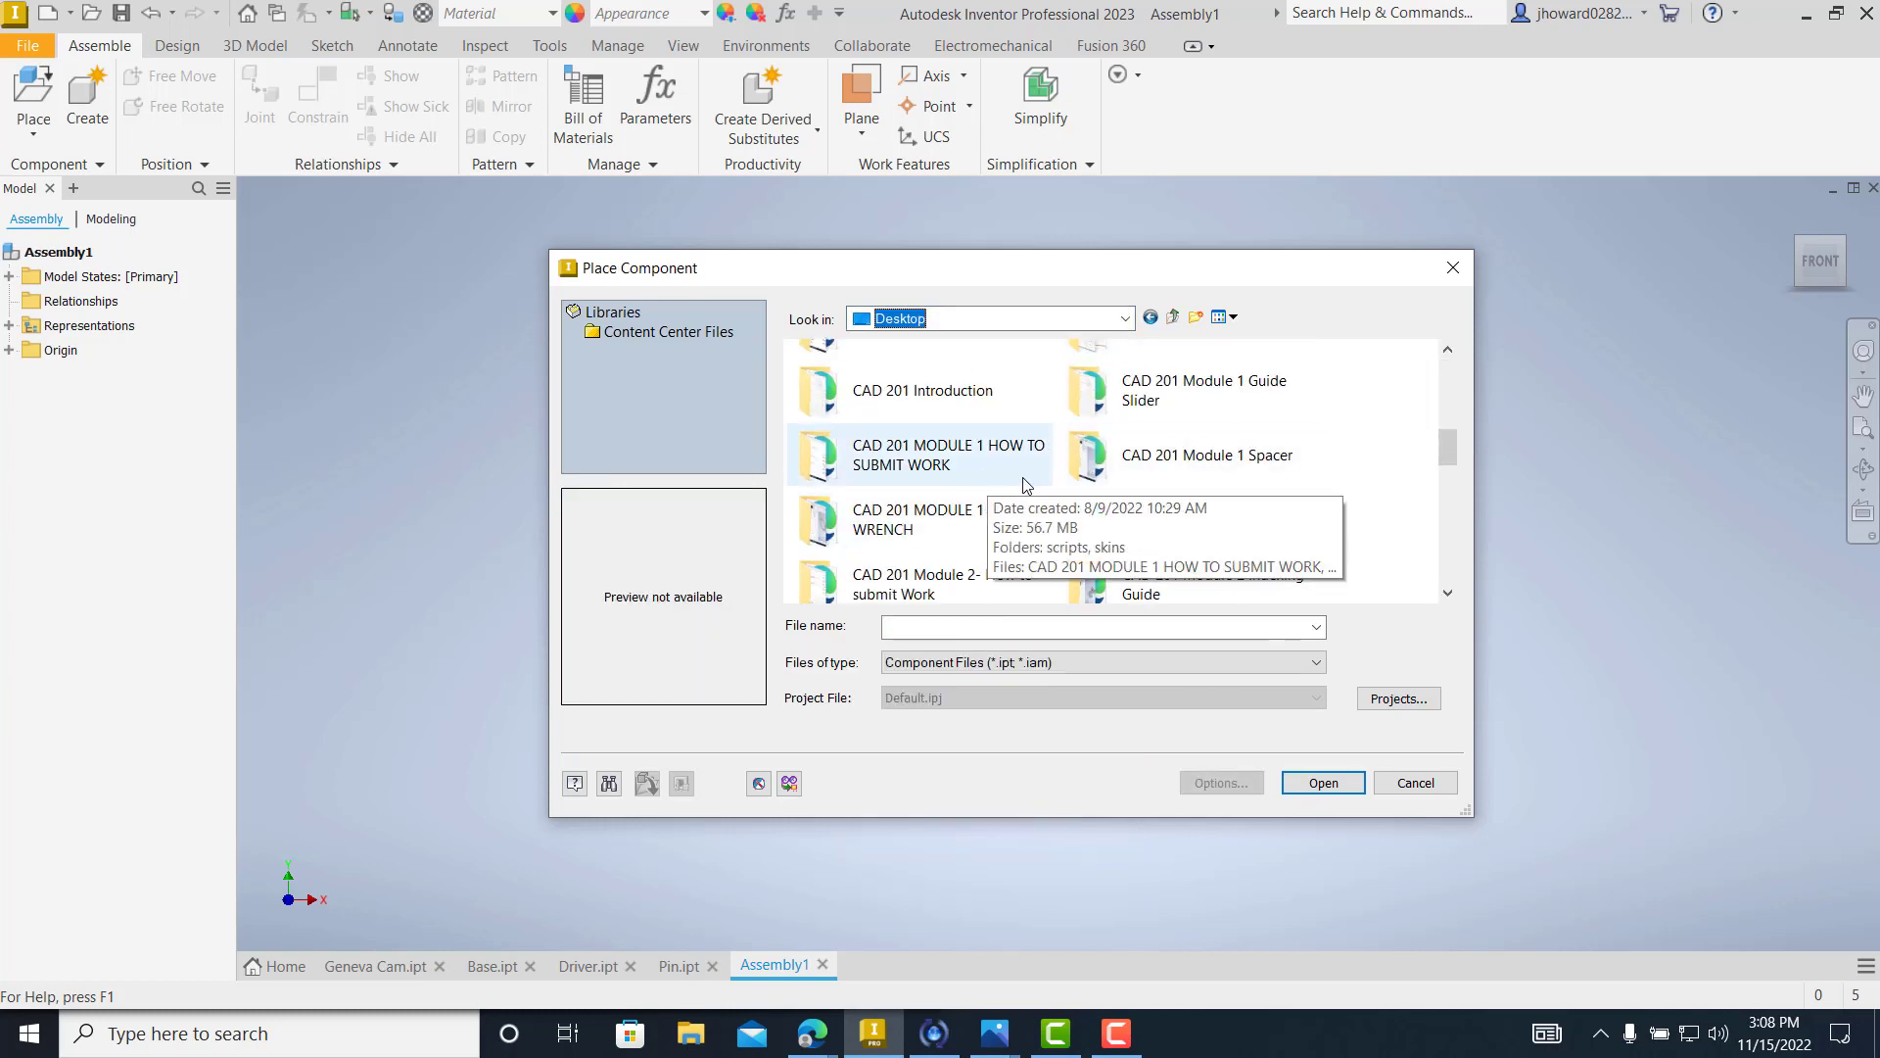
scroll(991, 554, down, 9)
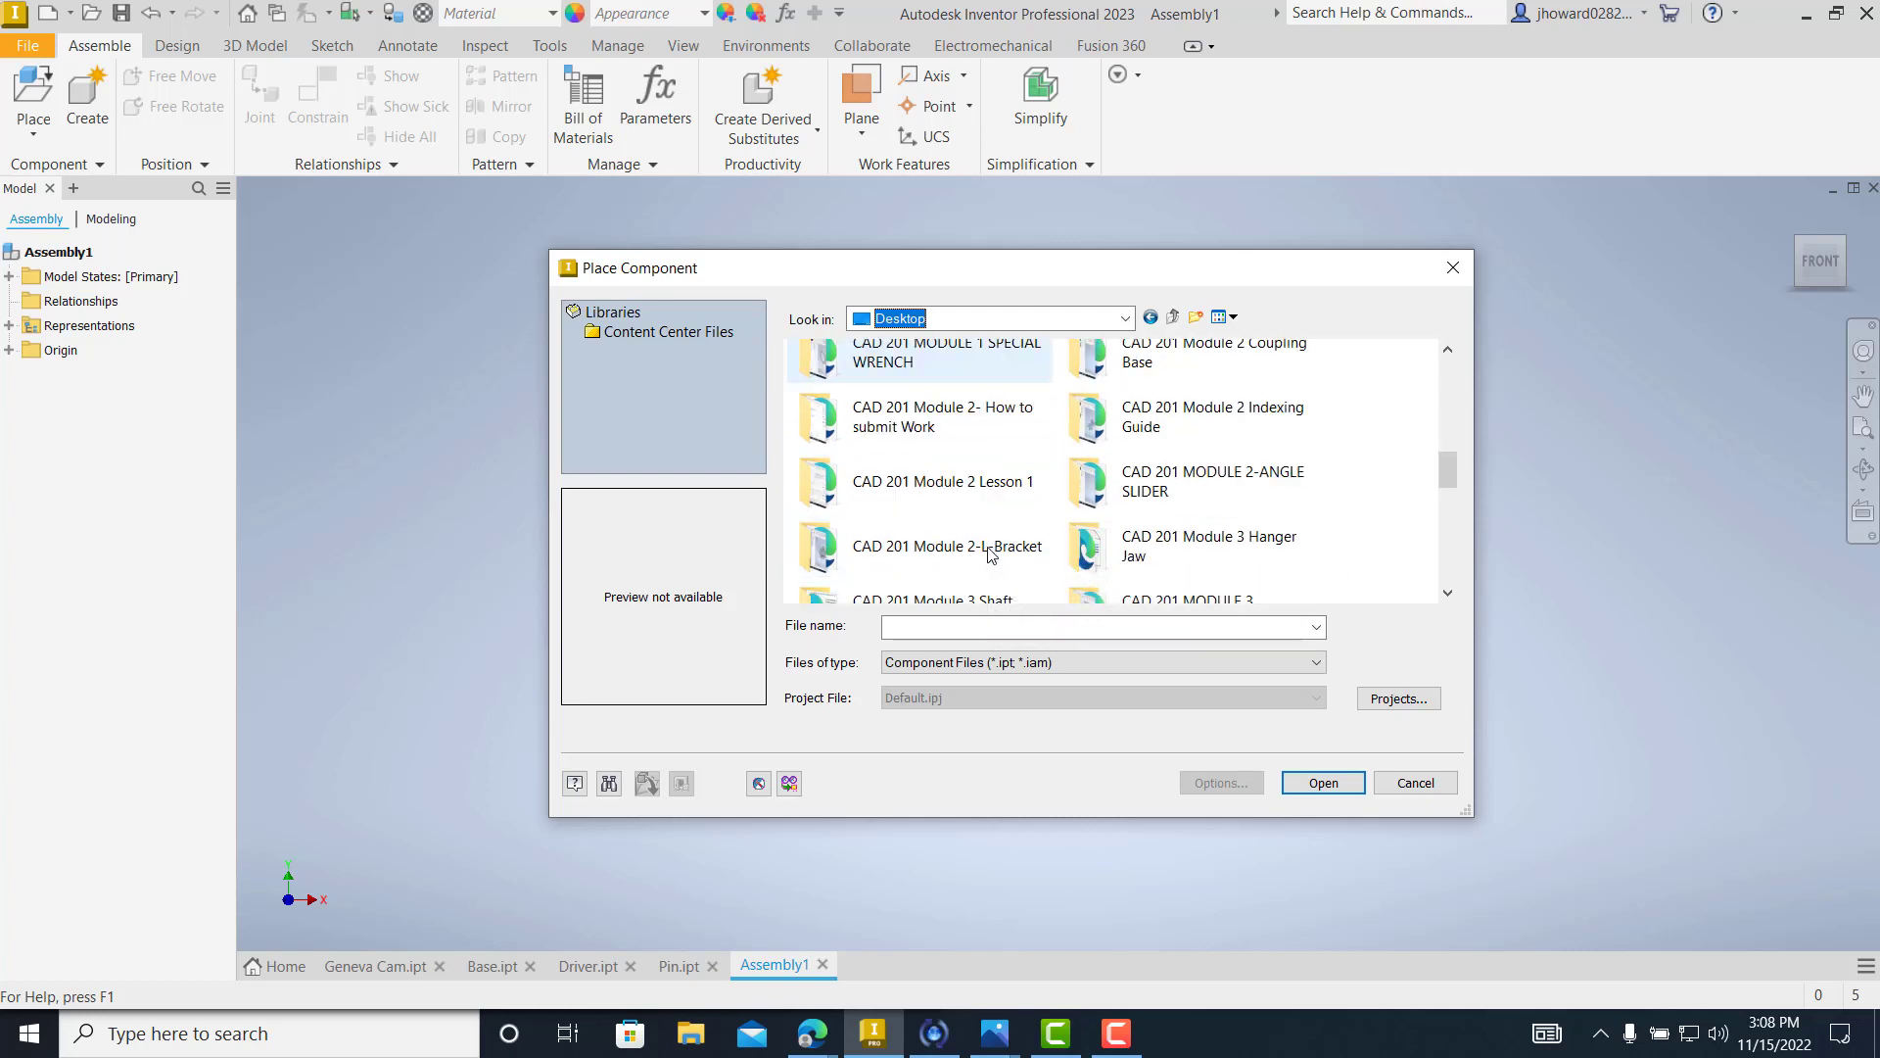
scroll(994, 511, up, 3)
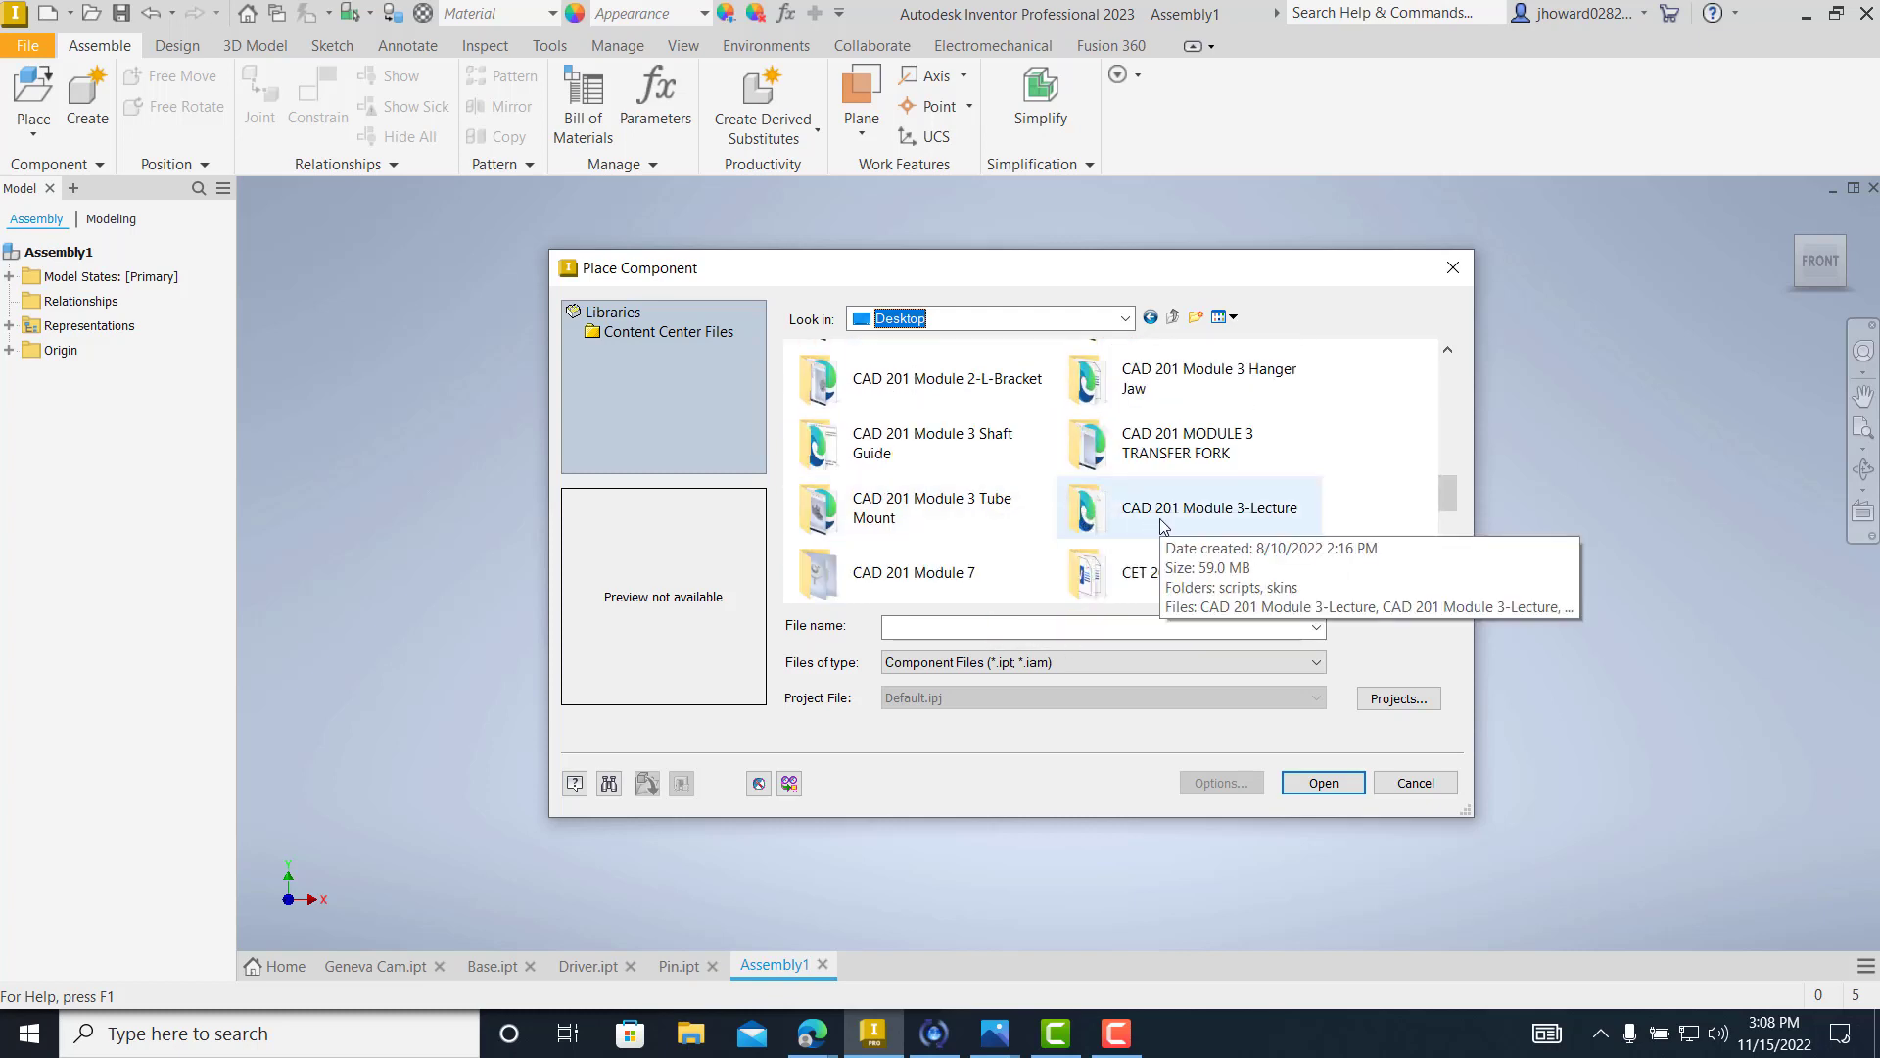
scroll(1162, 526, down, 6)
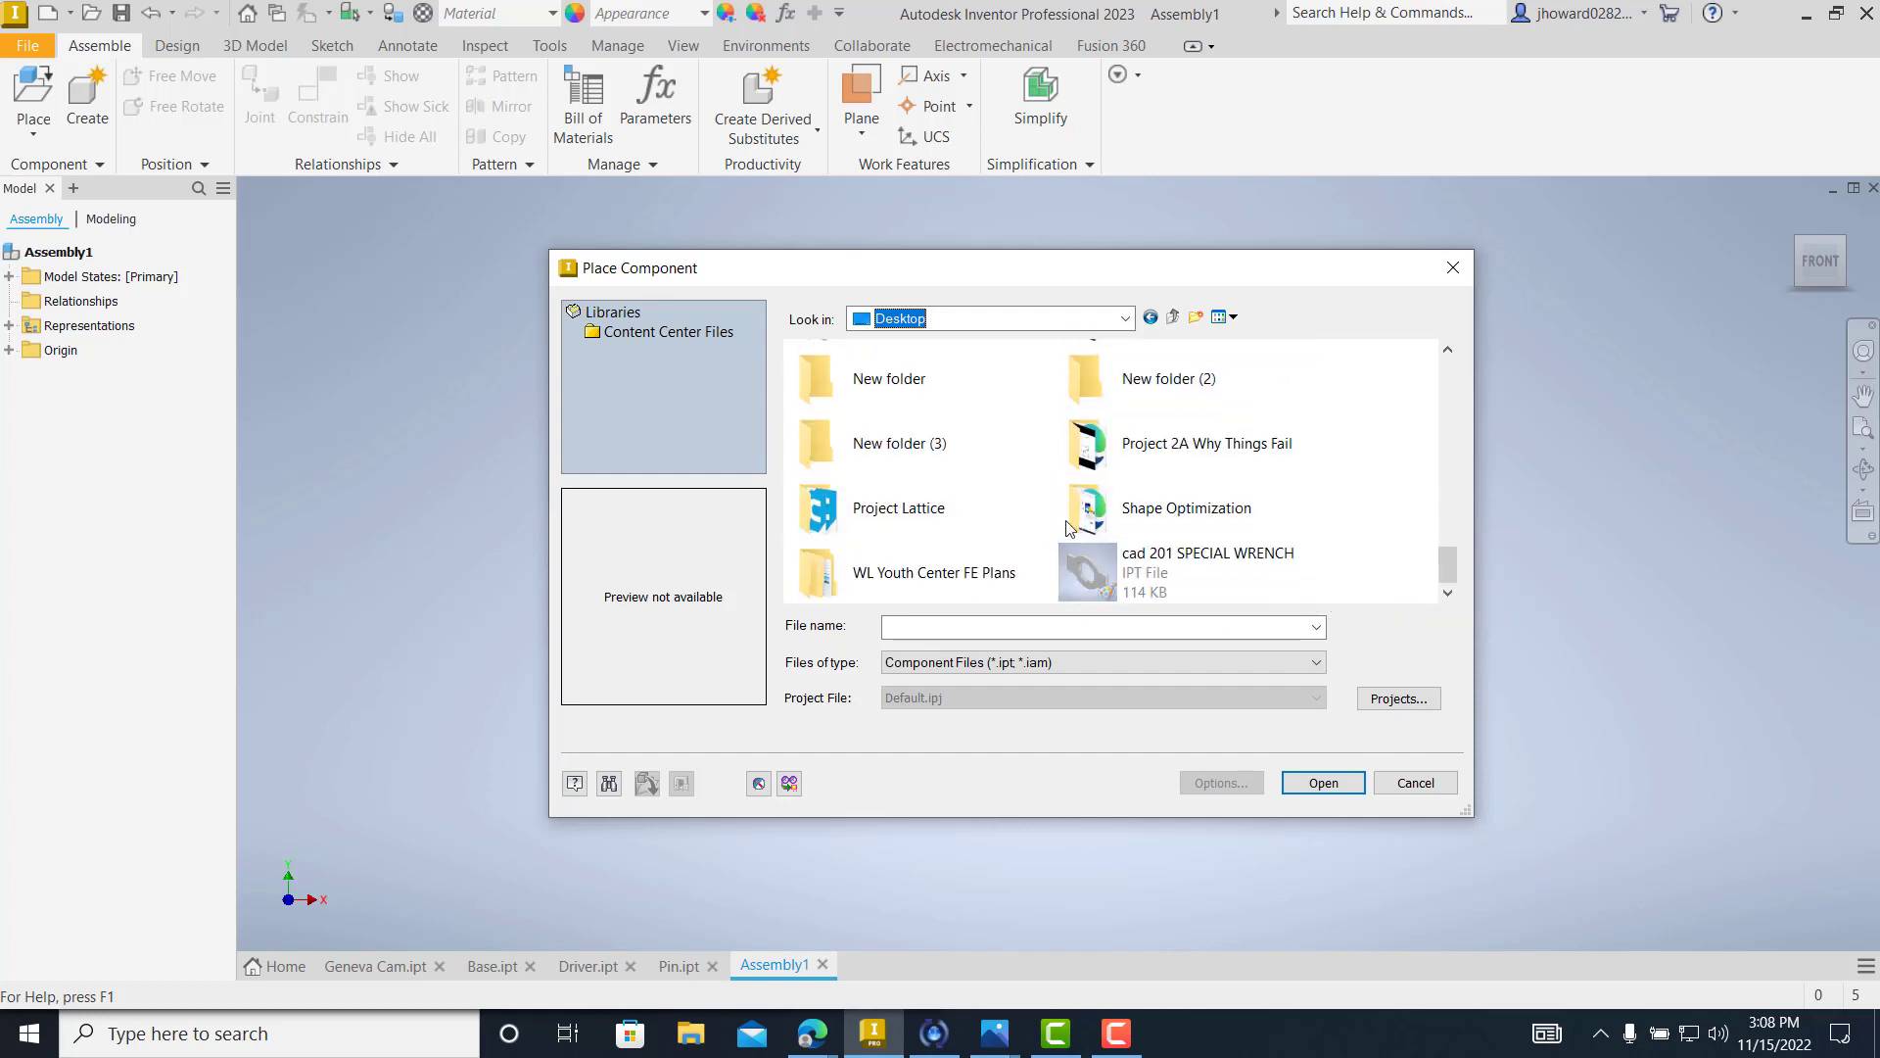
scroll(1013, 545, up, 3)
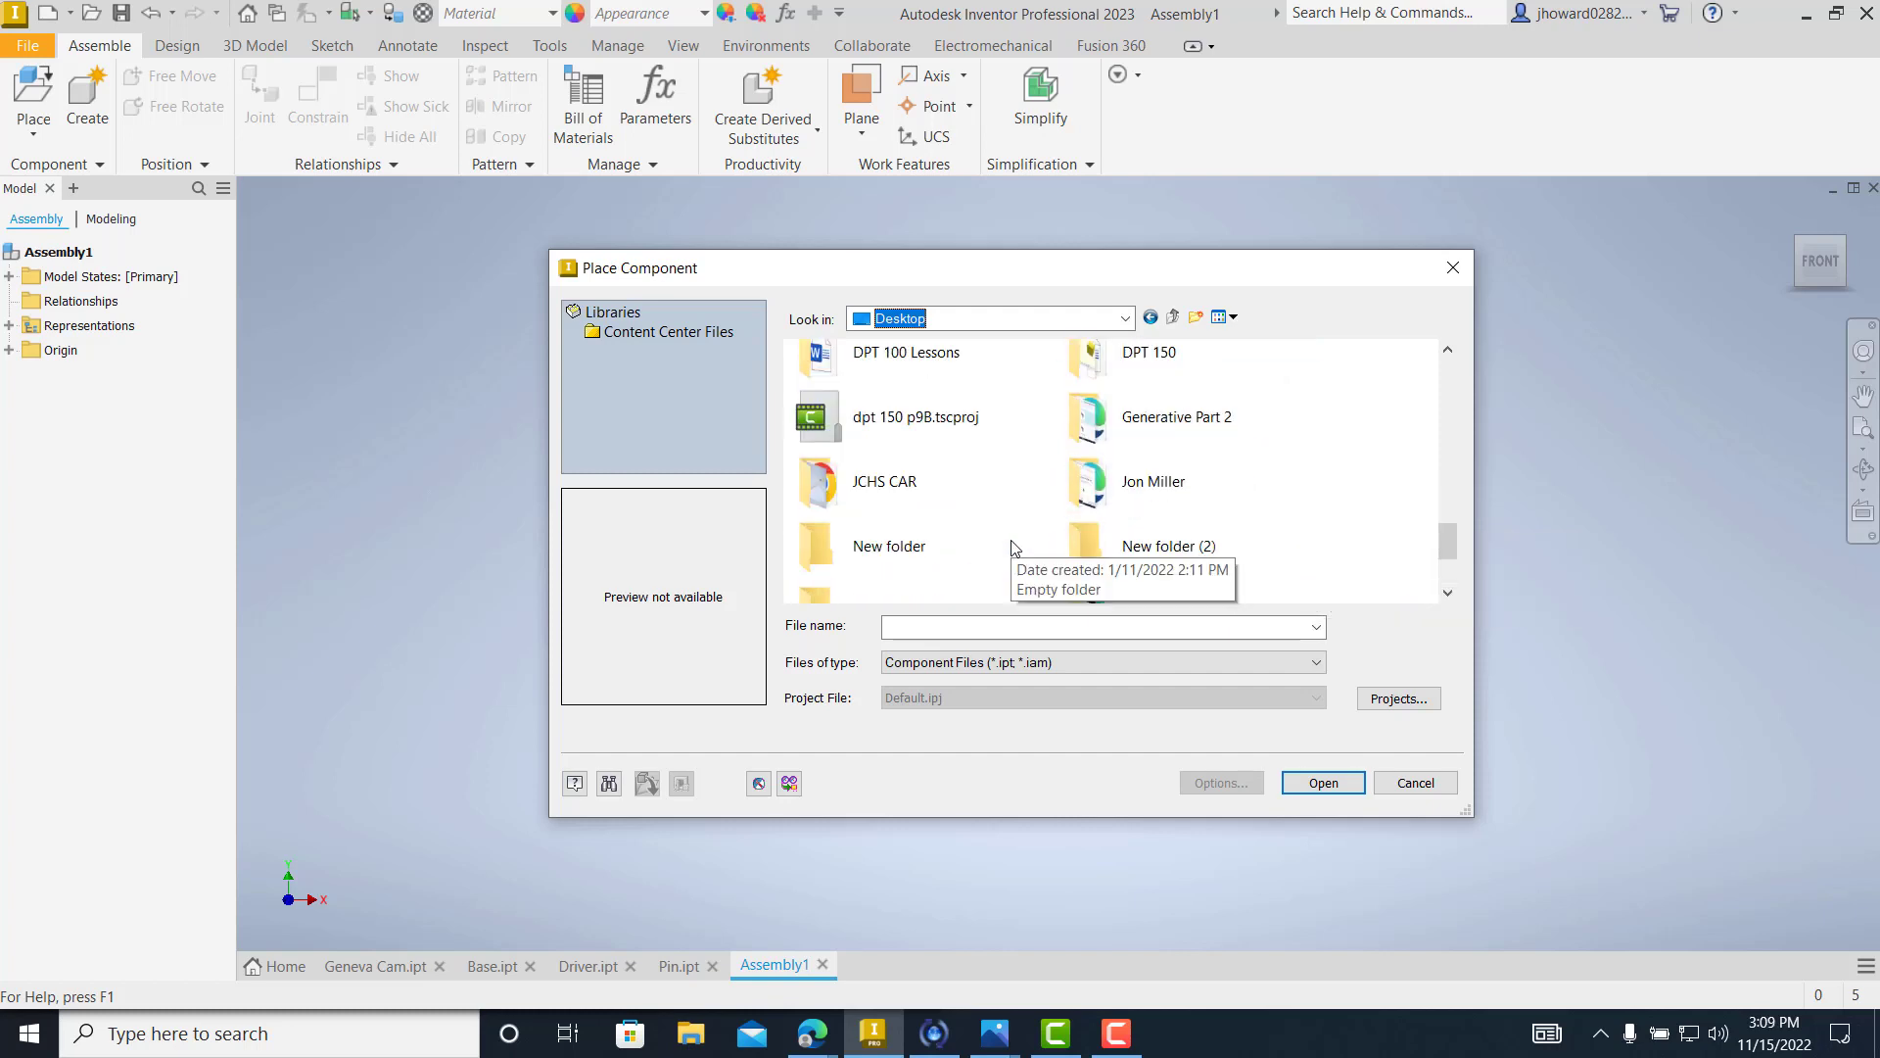
scroll(1015, 541, up, 3)
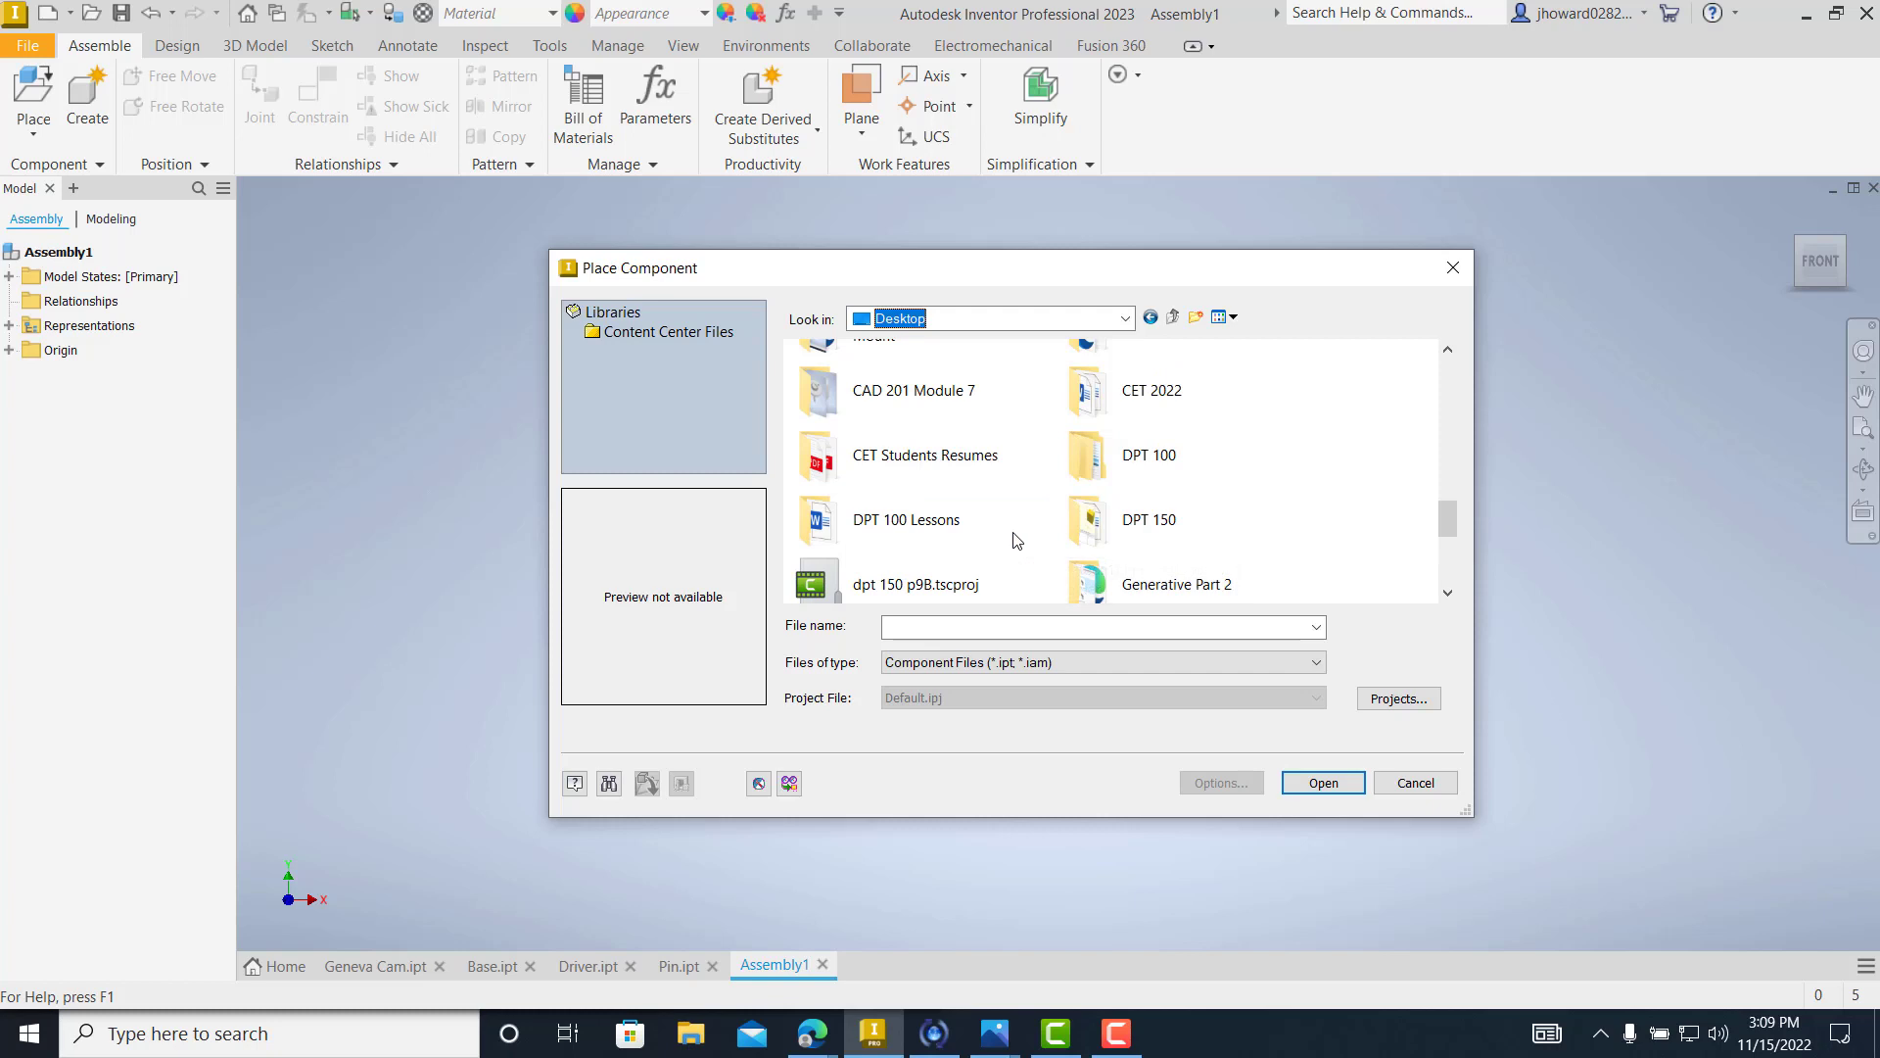
double_click(866, 396)
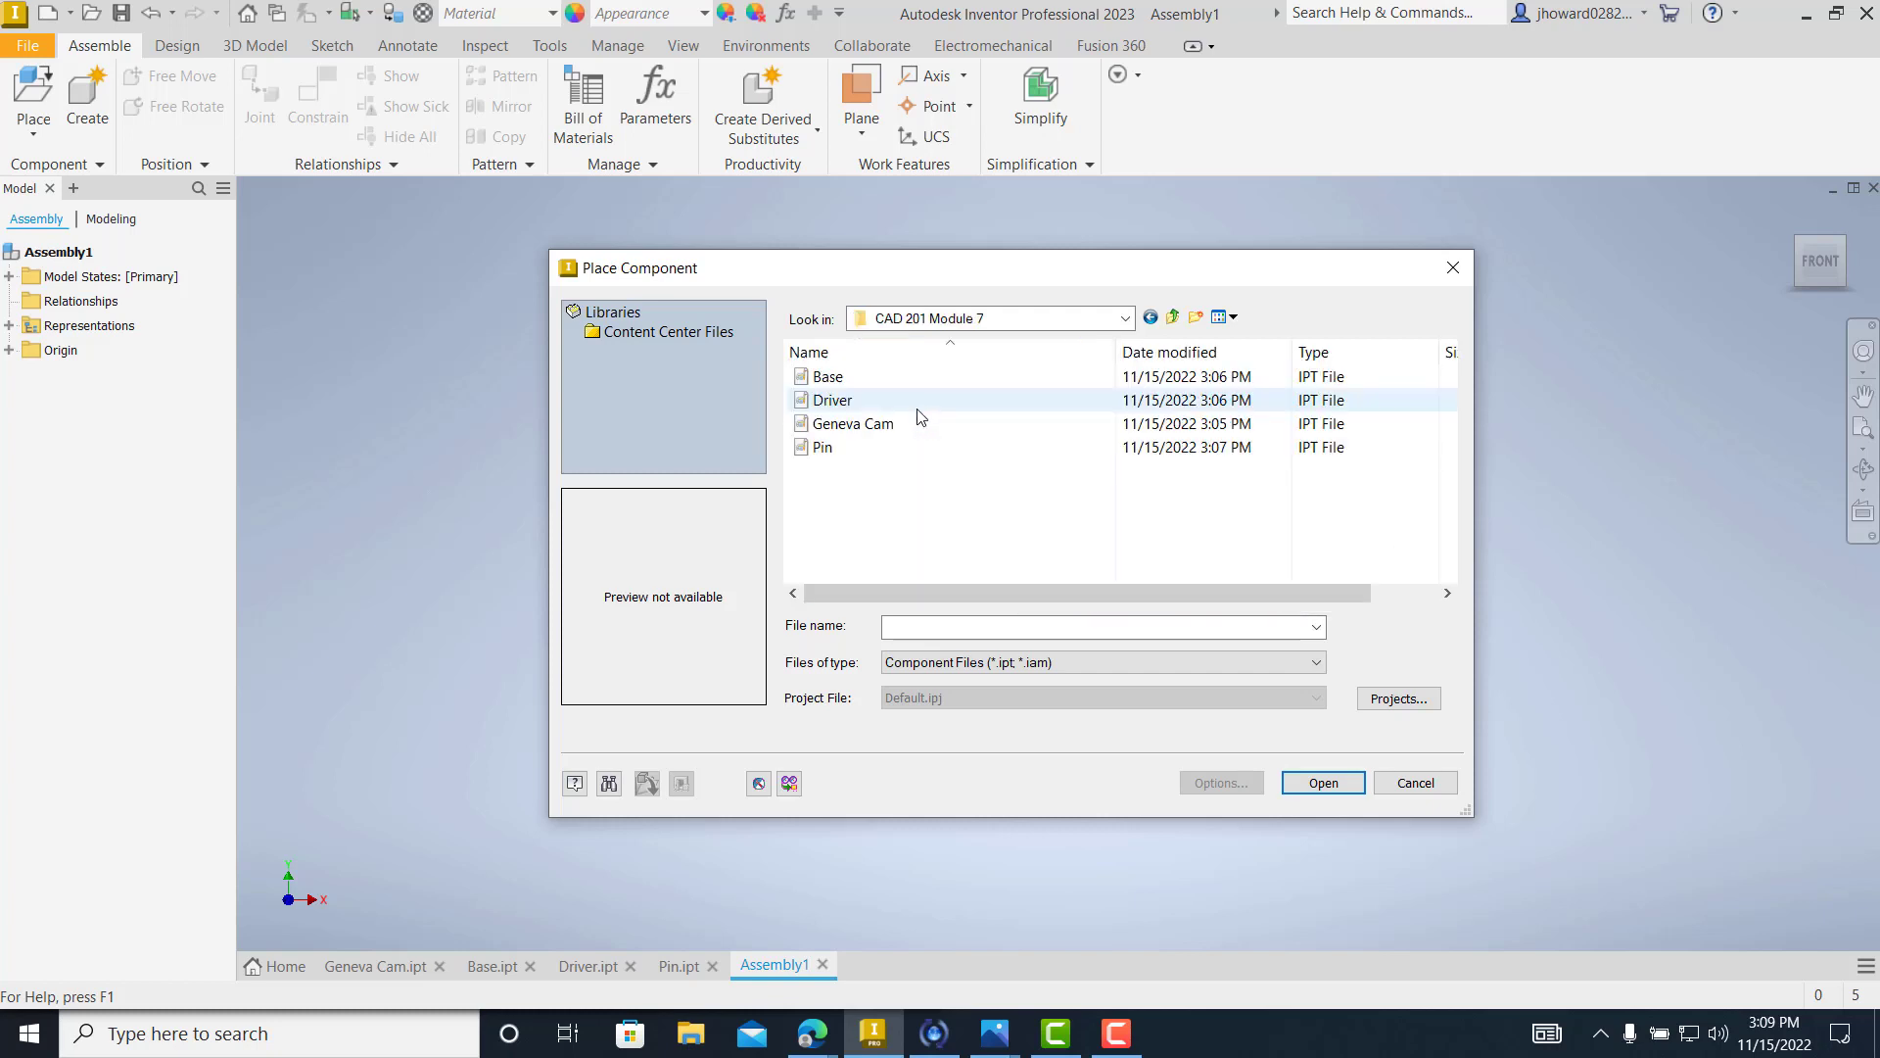
- Place one instance of the Base part in the assembly and ground it
click(843, 377)
click(1322, 783)
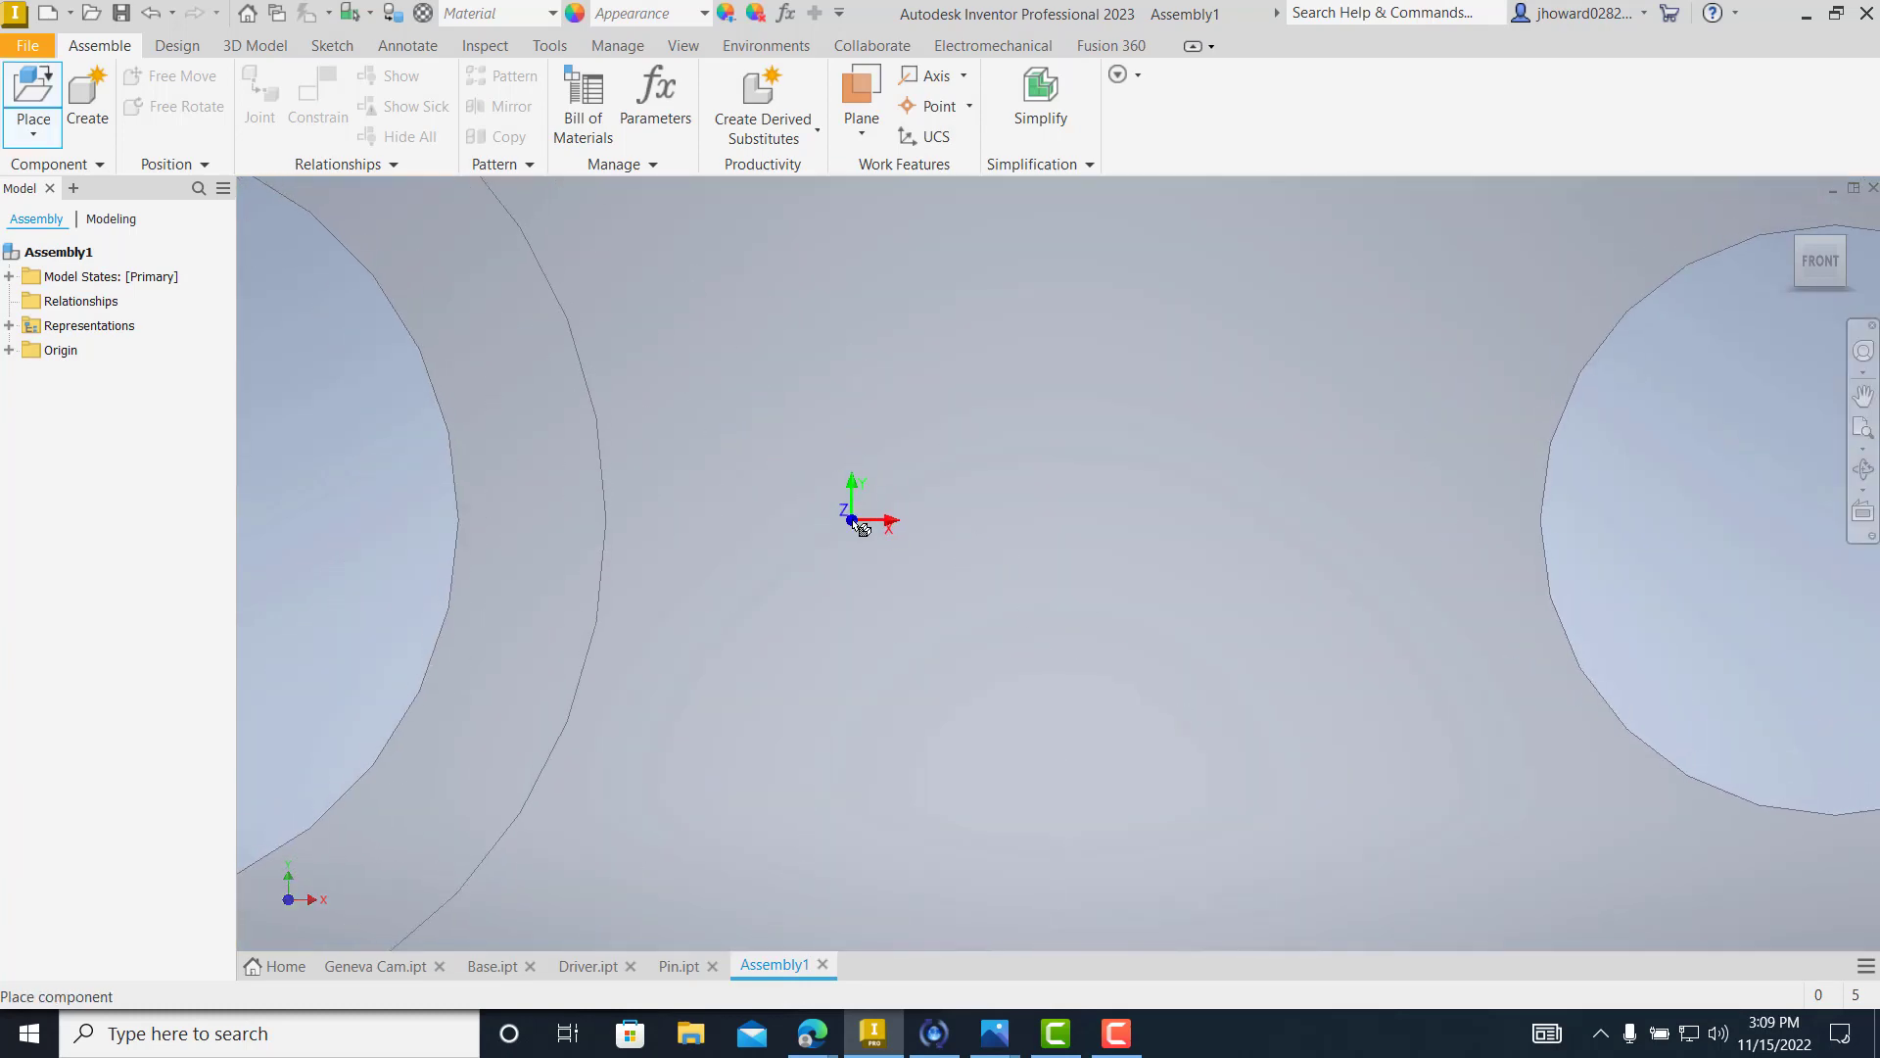
click(991, 545)
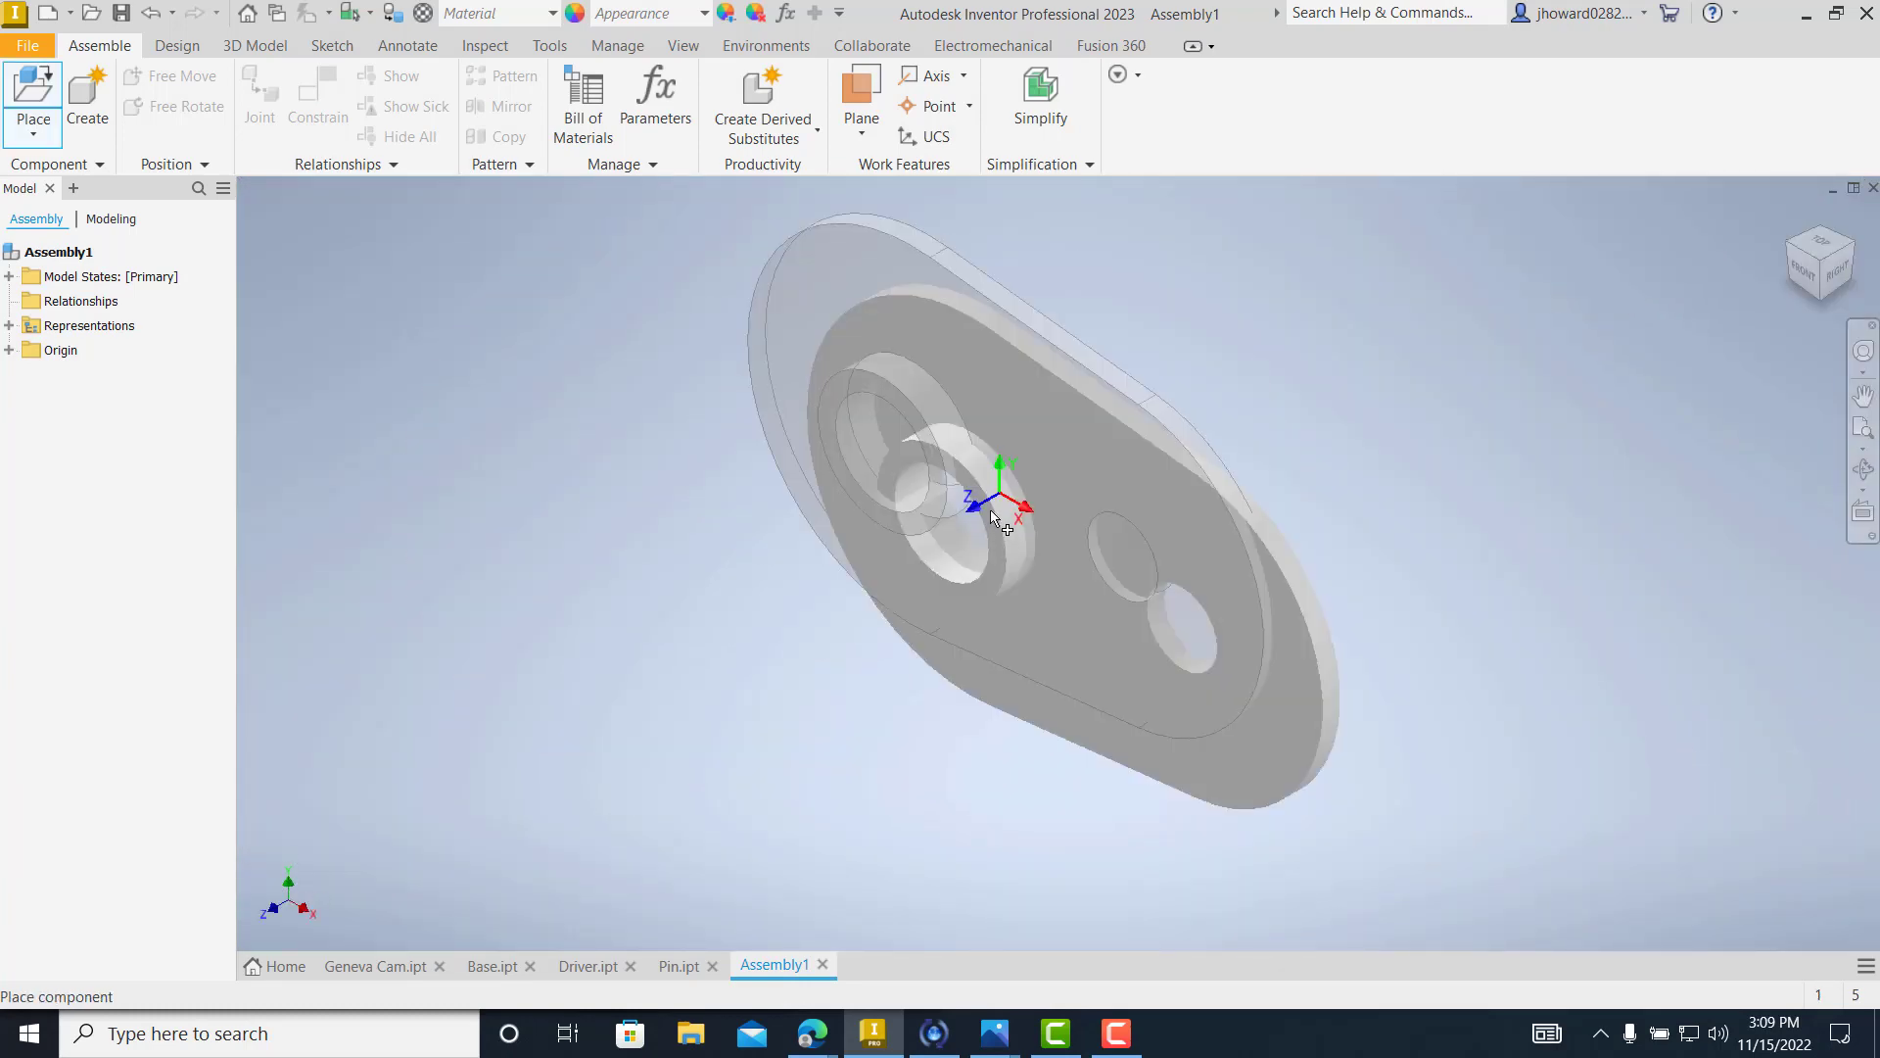
shift+middle_drag(990, 509, 892, 435)
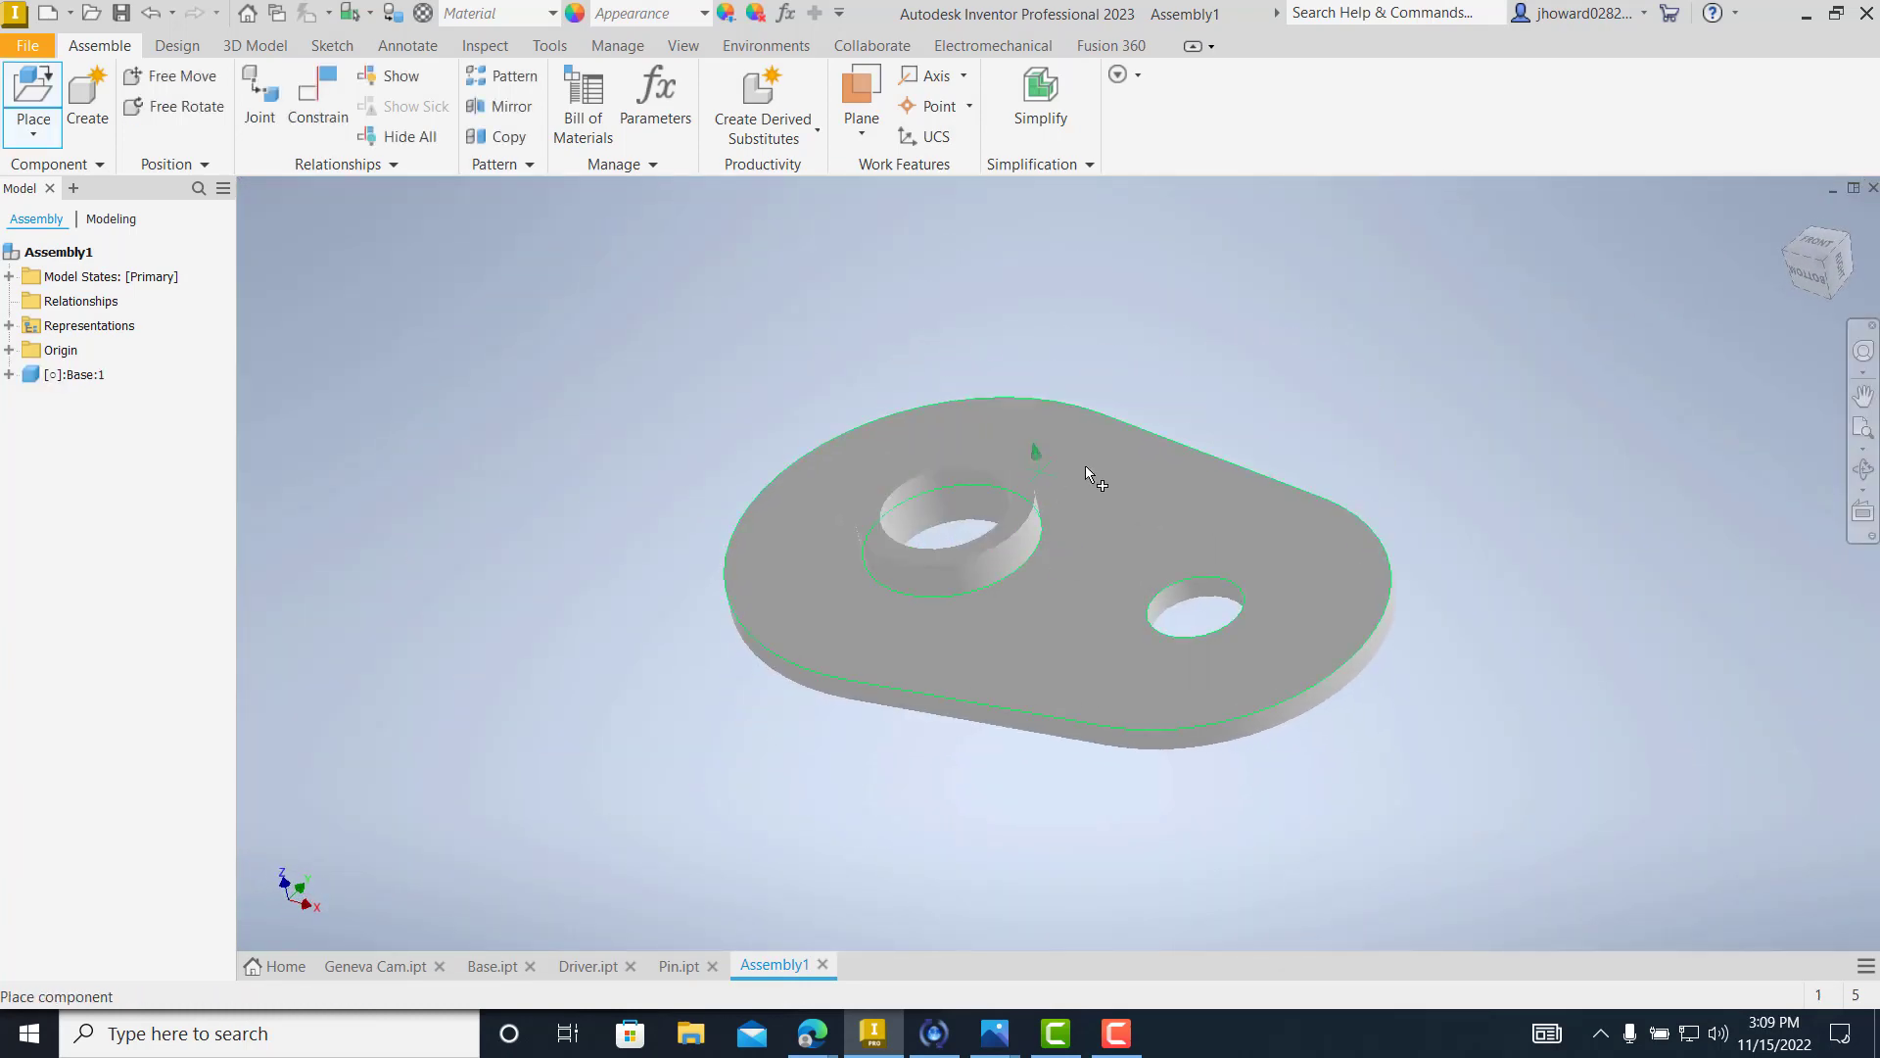
right_click(1083, 414)
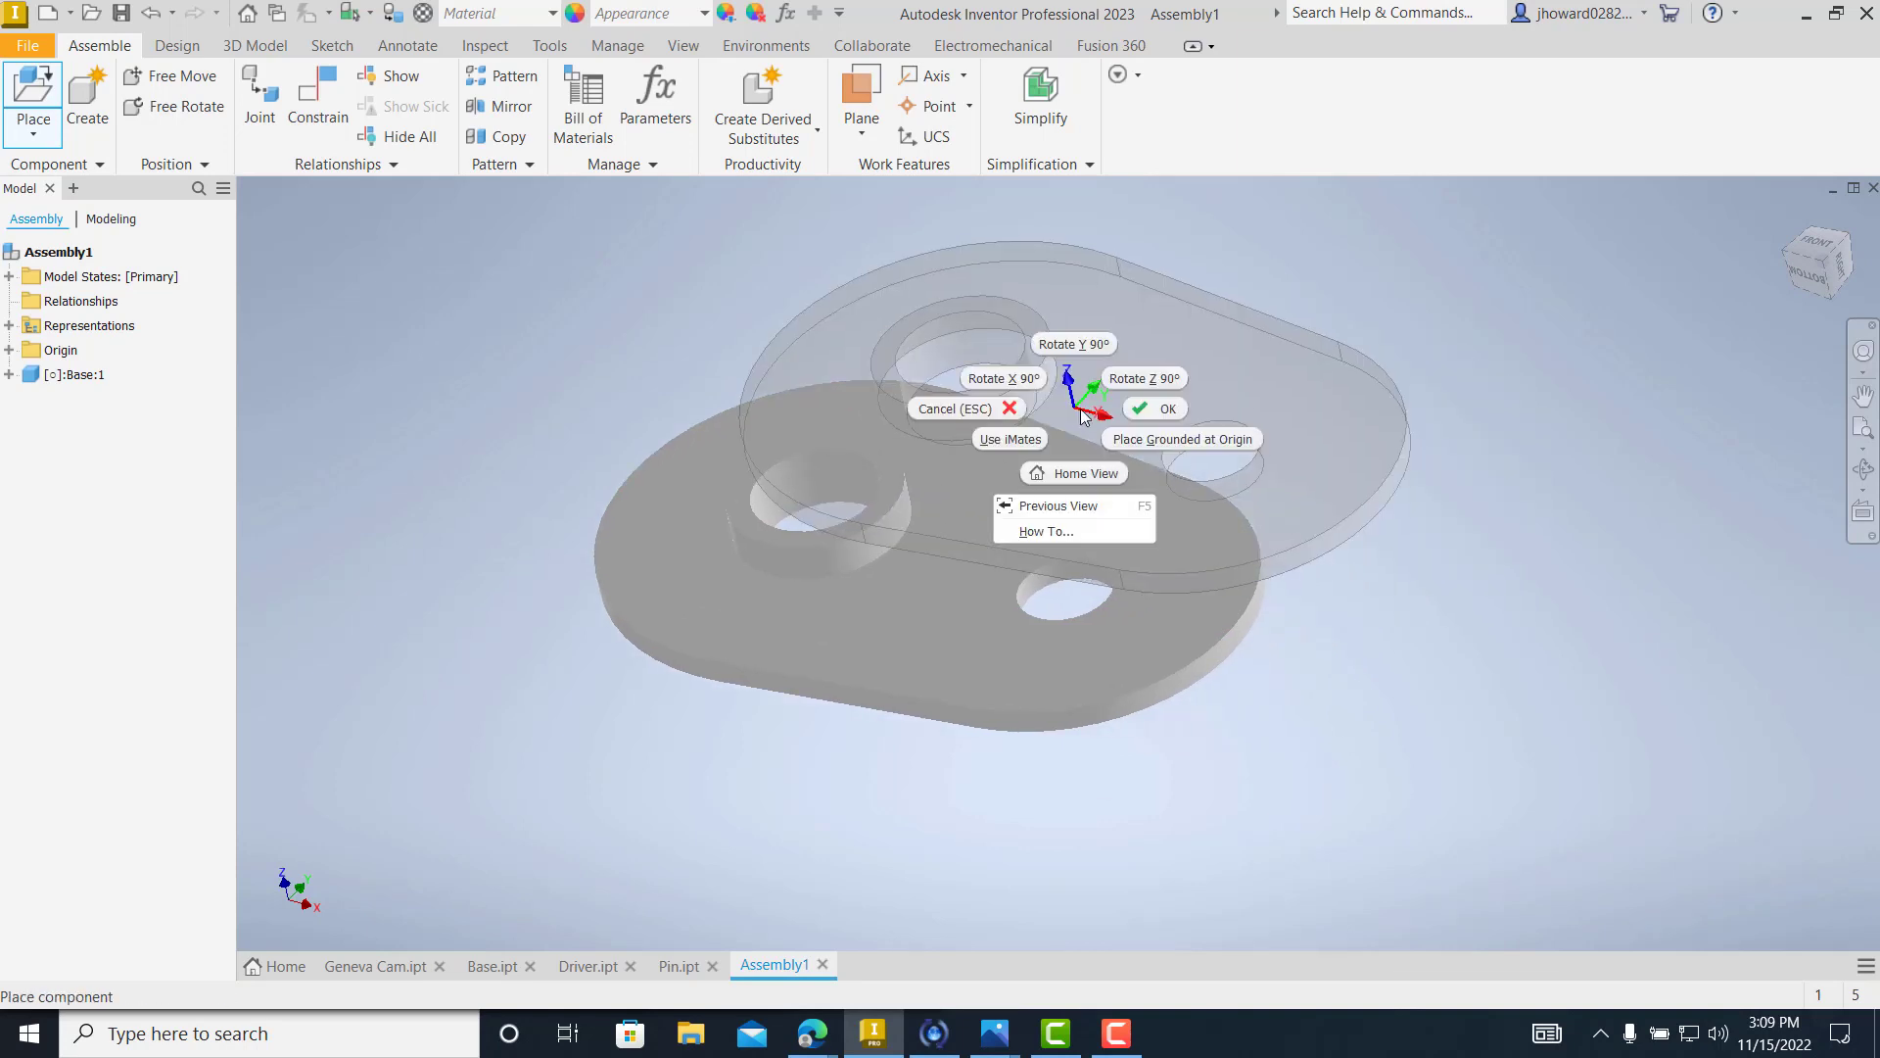
click(1148, 410)
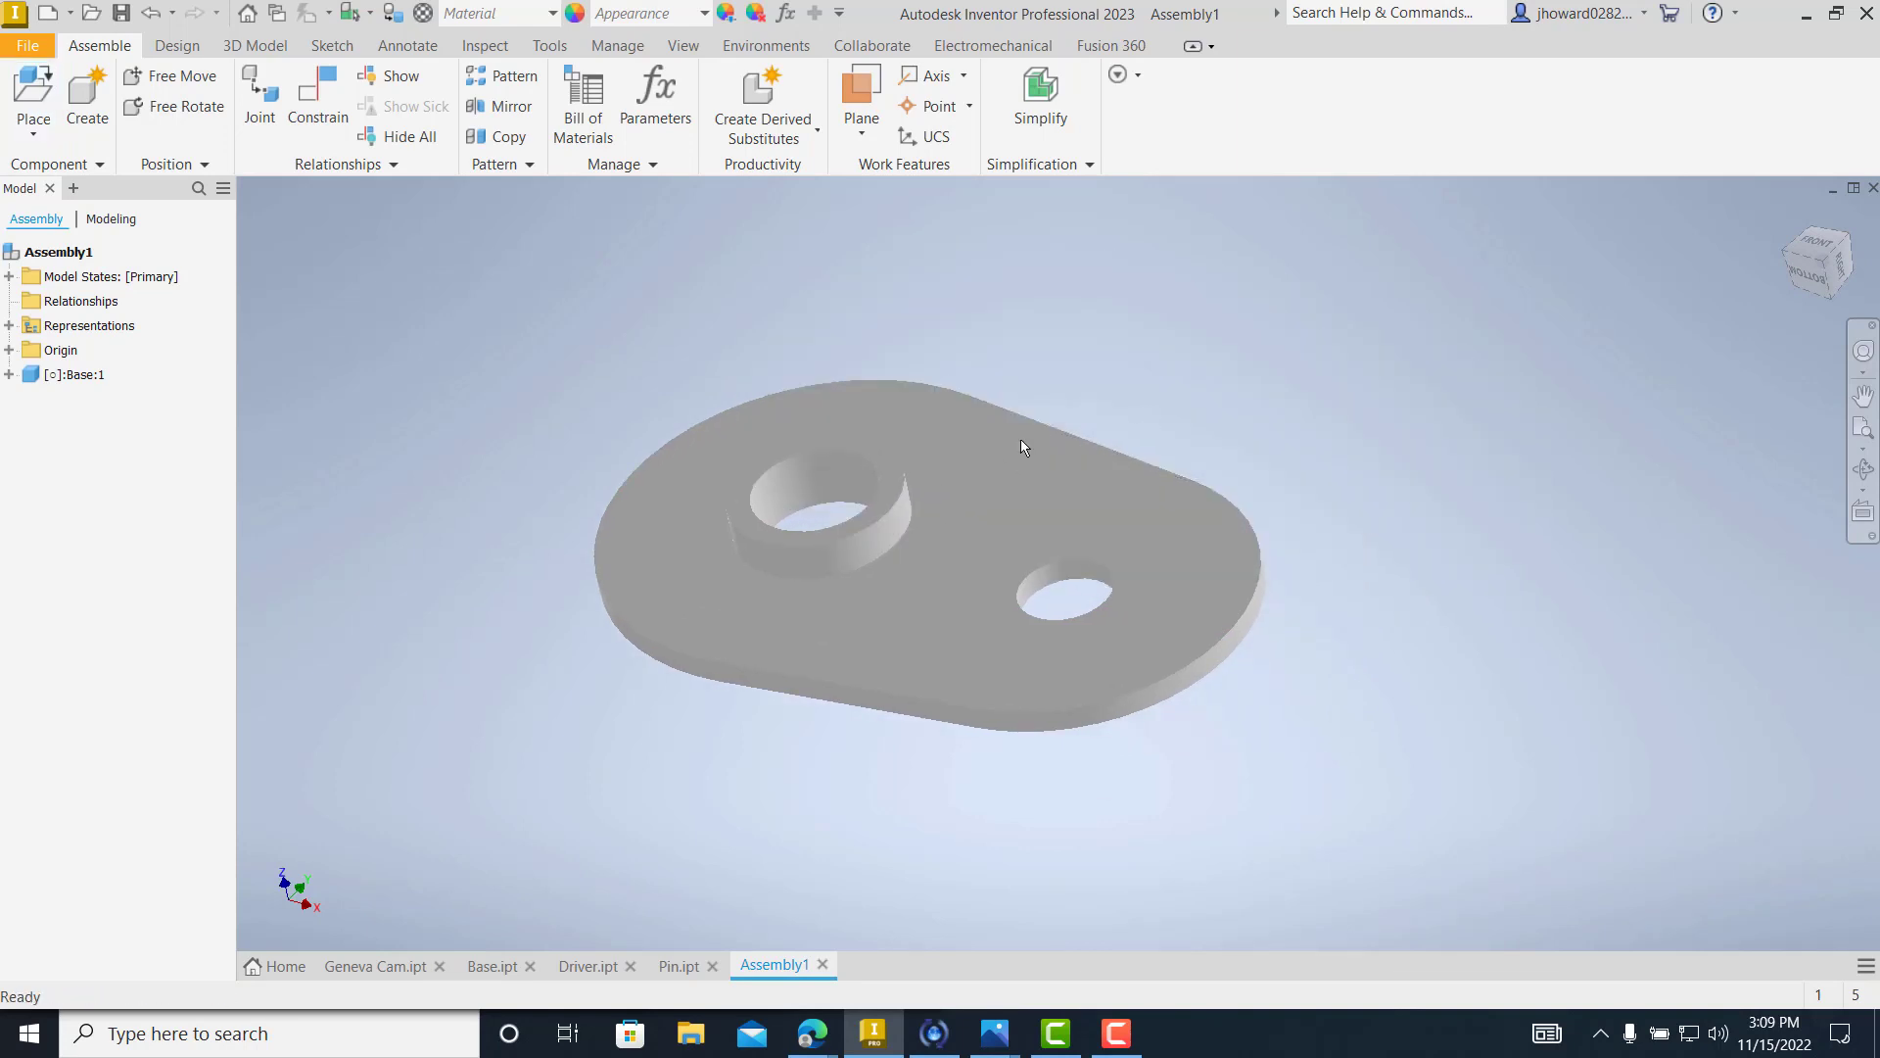
right_click(75, 376)
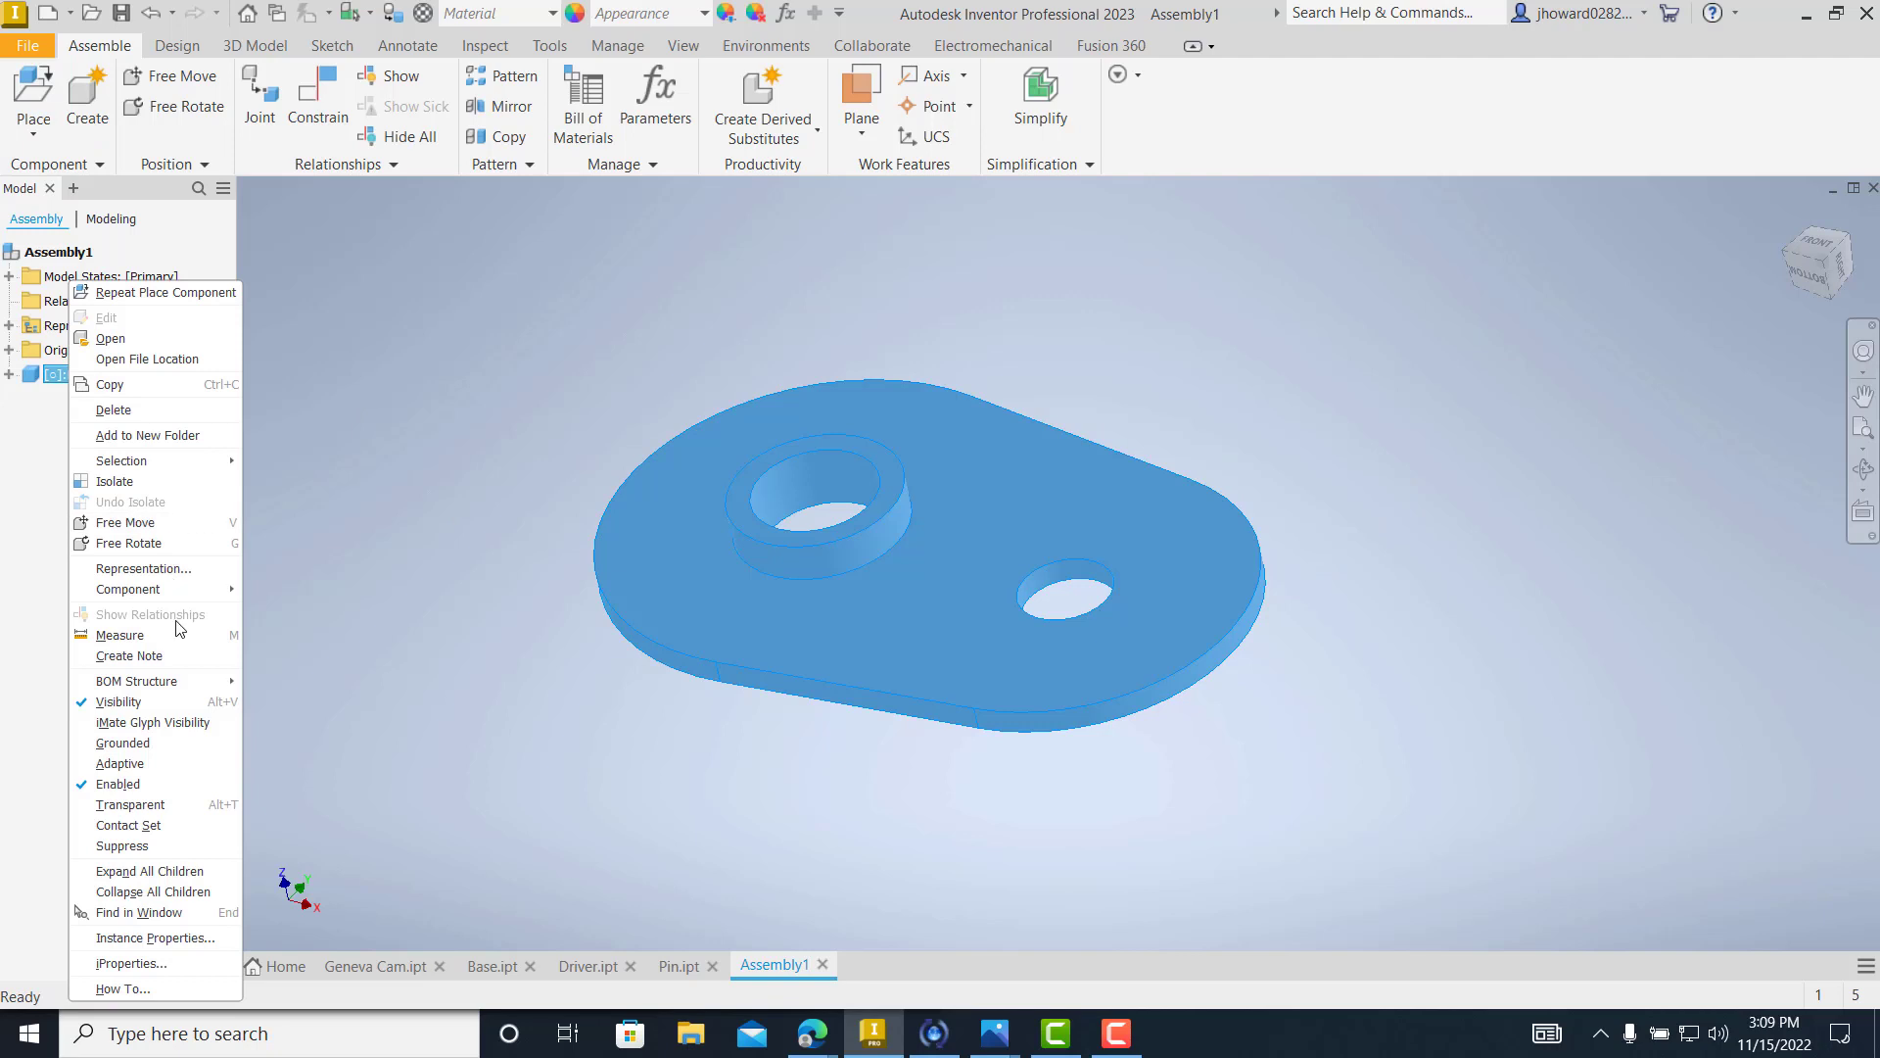
click(137, 743)
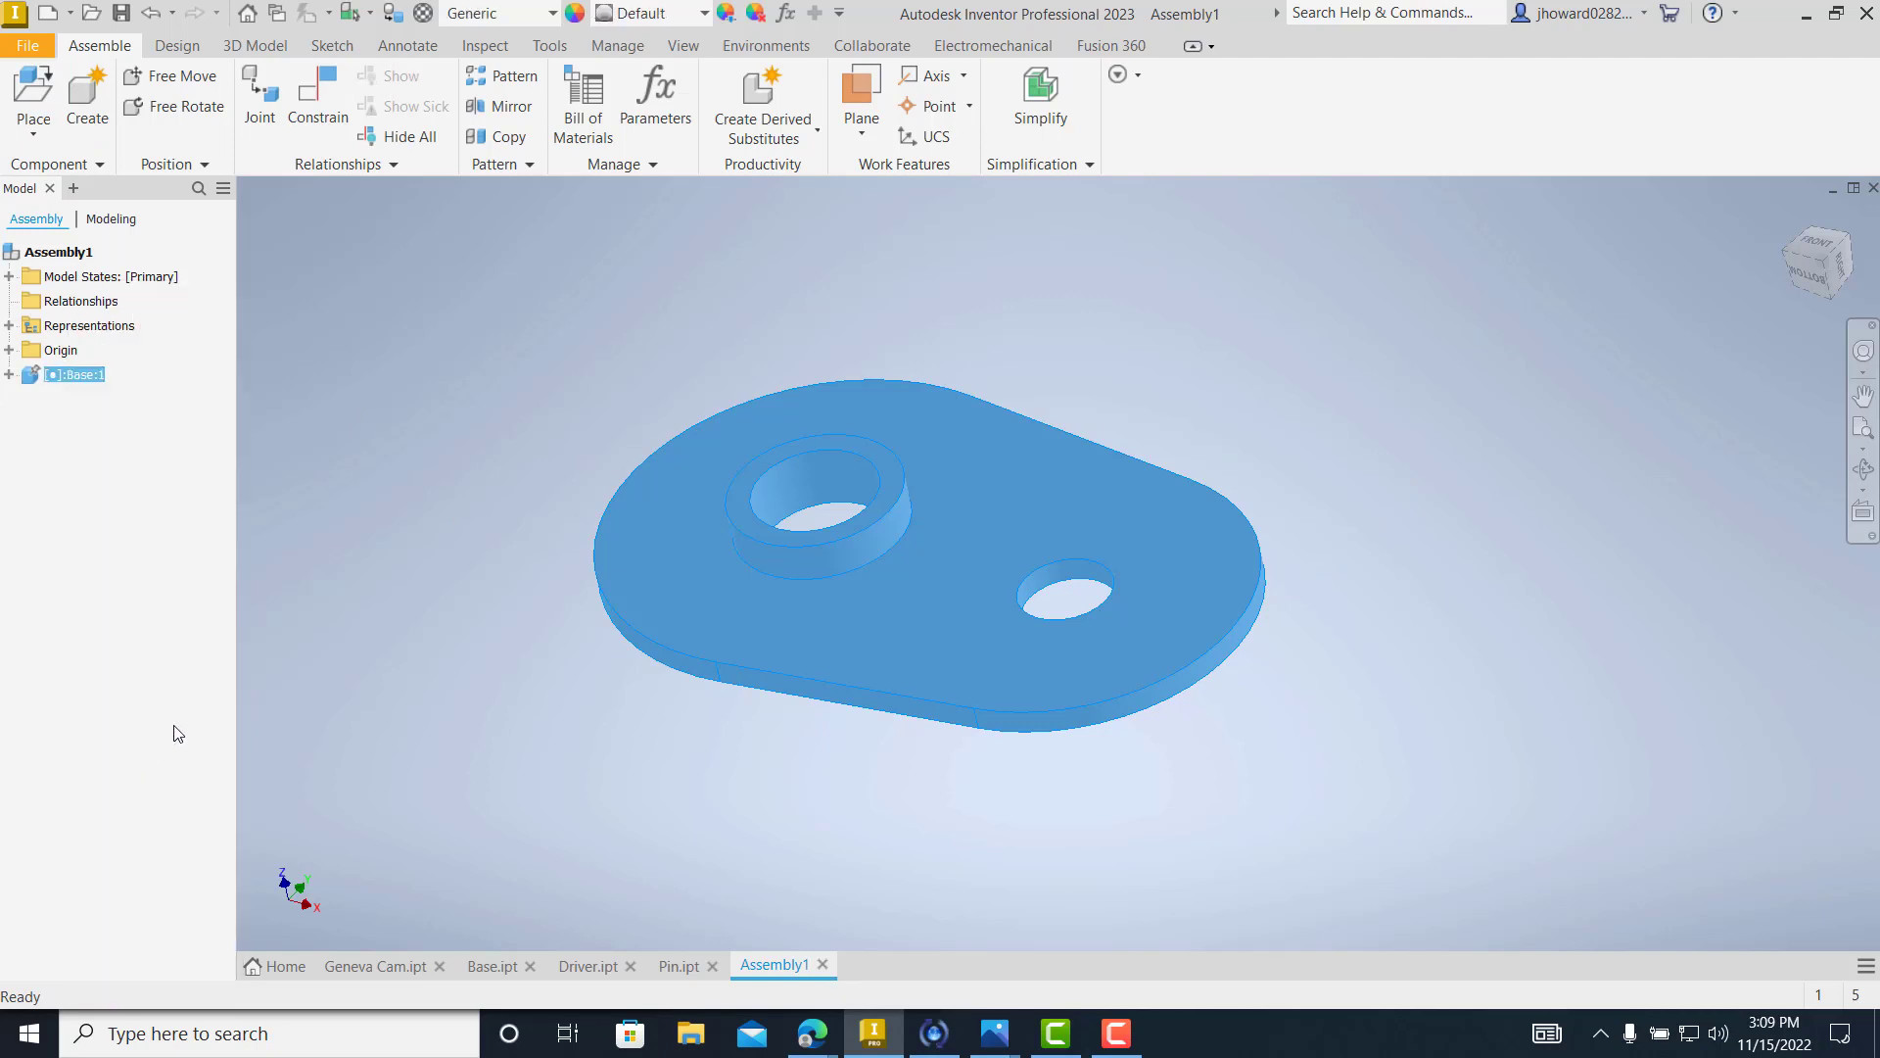
- Place one instance of the Geneva Cam part in the empty space beside the Base
mouse_move(974, 497)
middle_down()
mouse_move(953, 466)
mouse_move(965, 523)
middle_up()
scroll(966, 523, up, 5)
scroll(966, 521, down, 6)
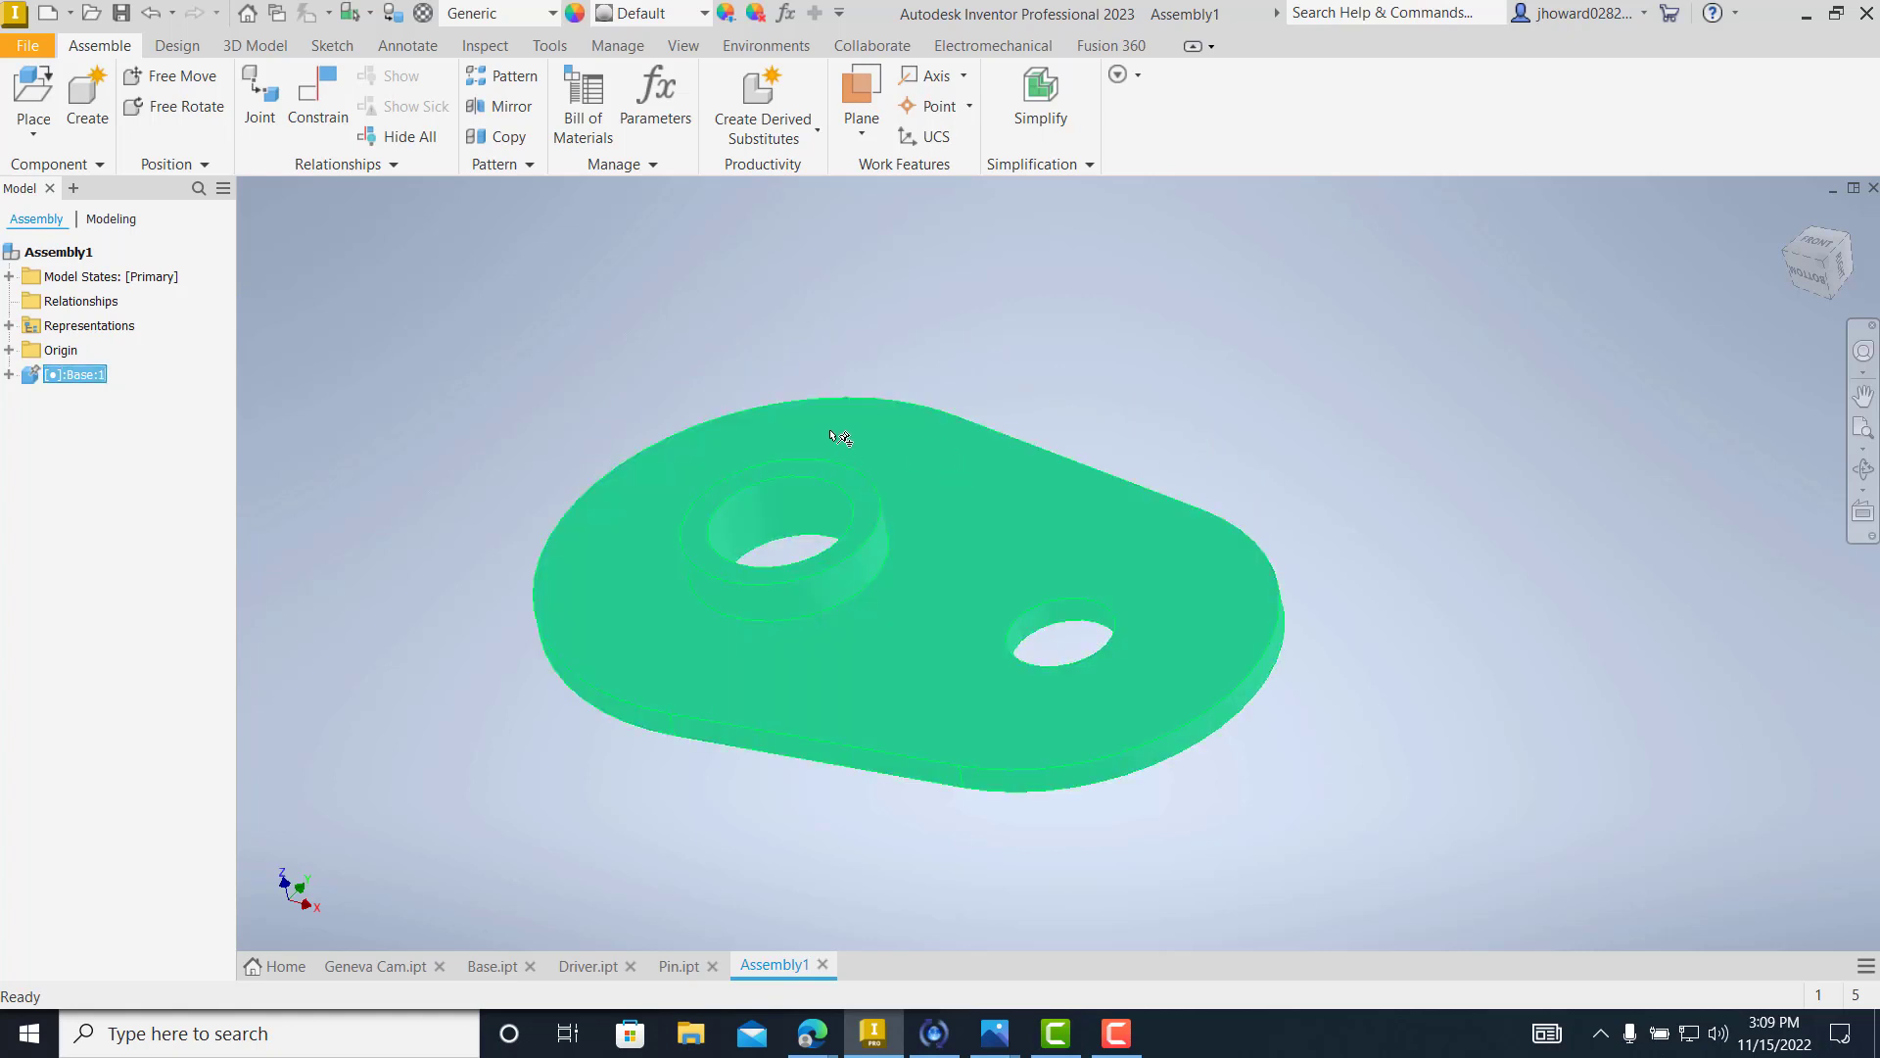
click(33, 132)
click(96, 195)
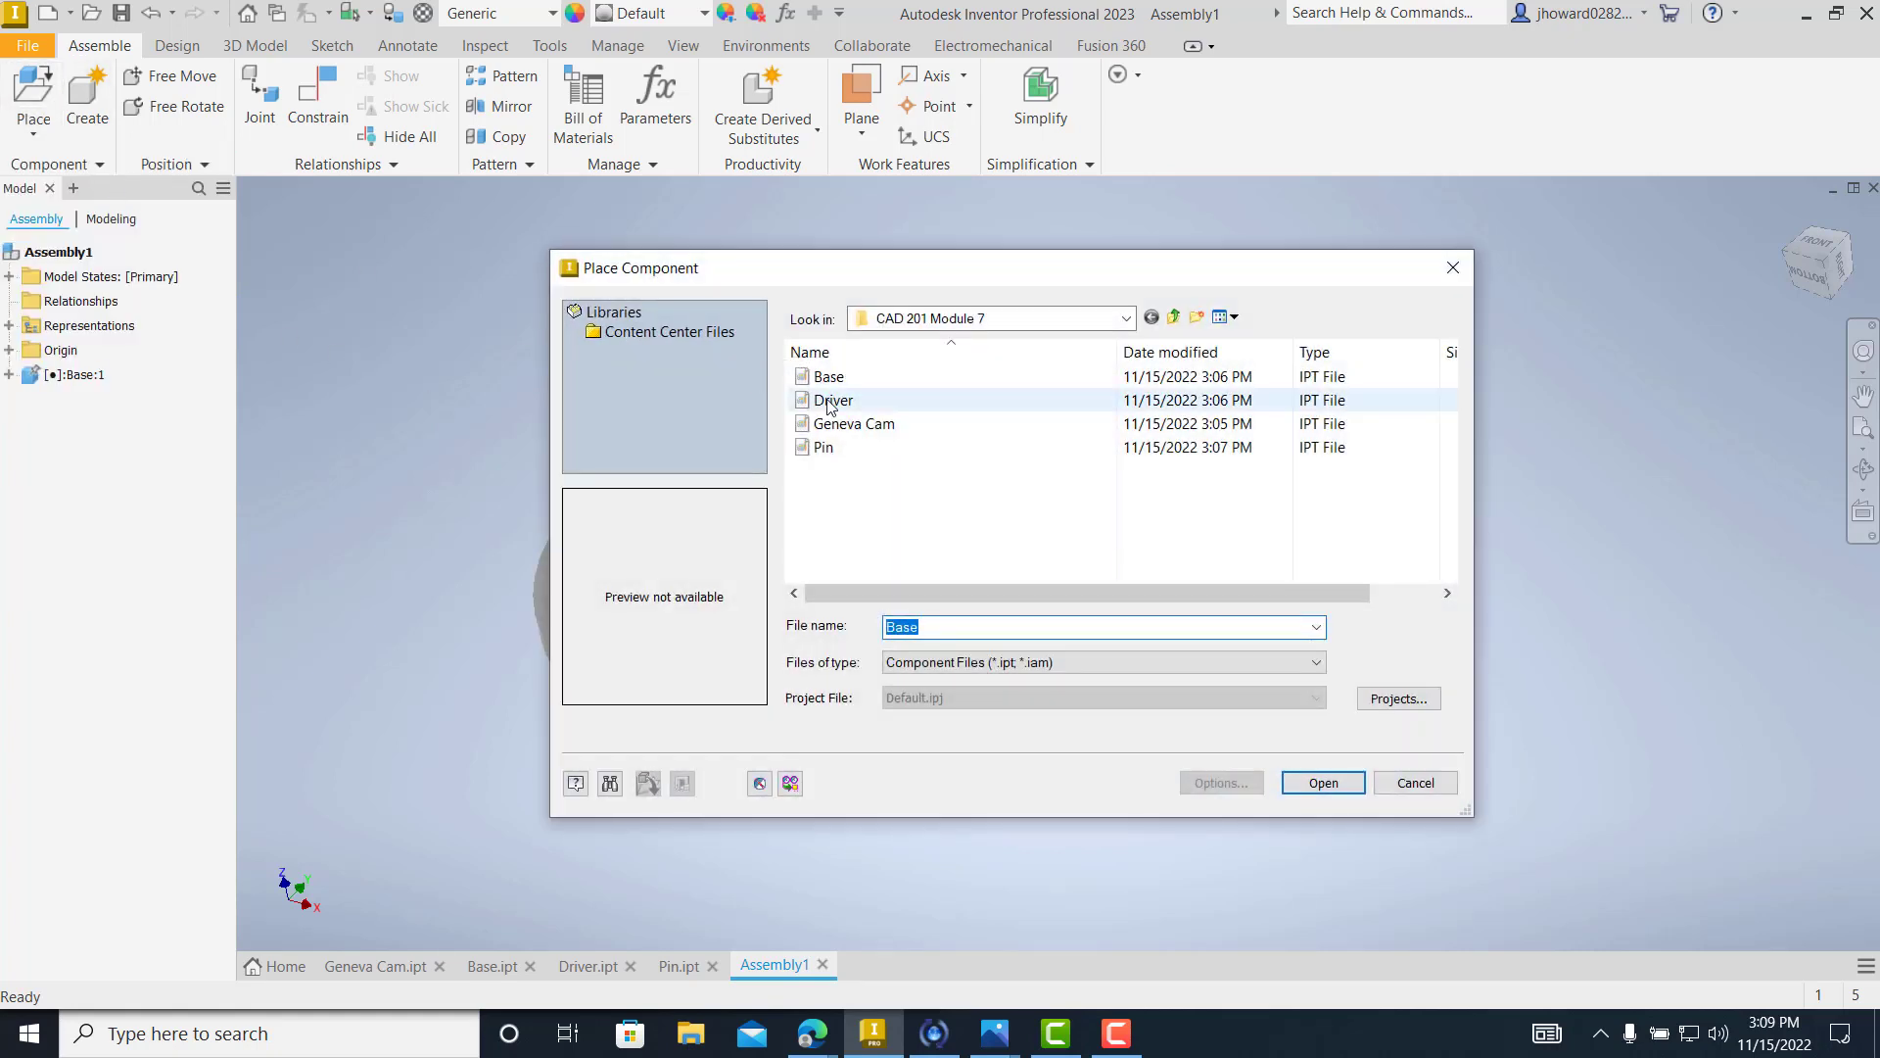
click(871, 424)
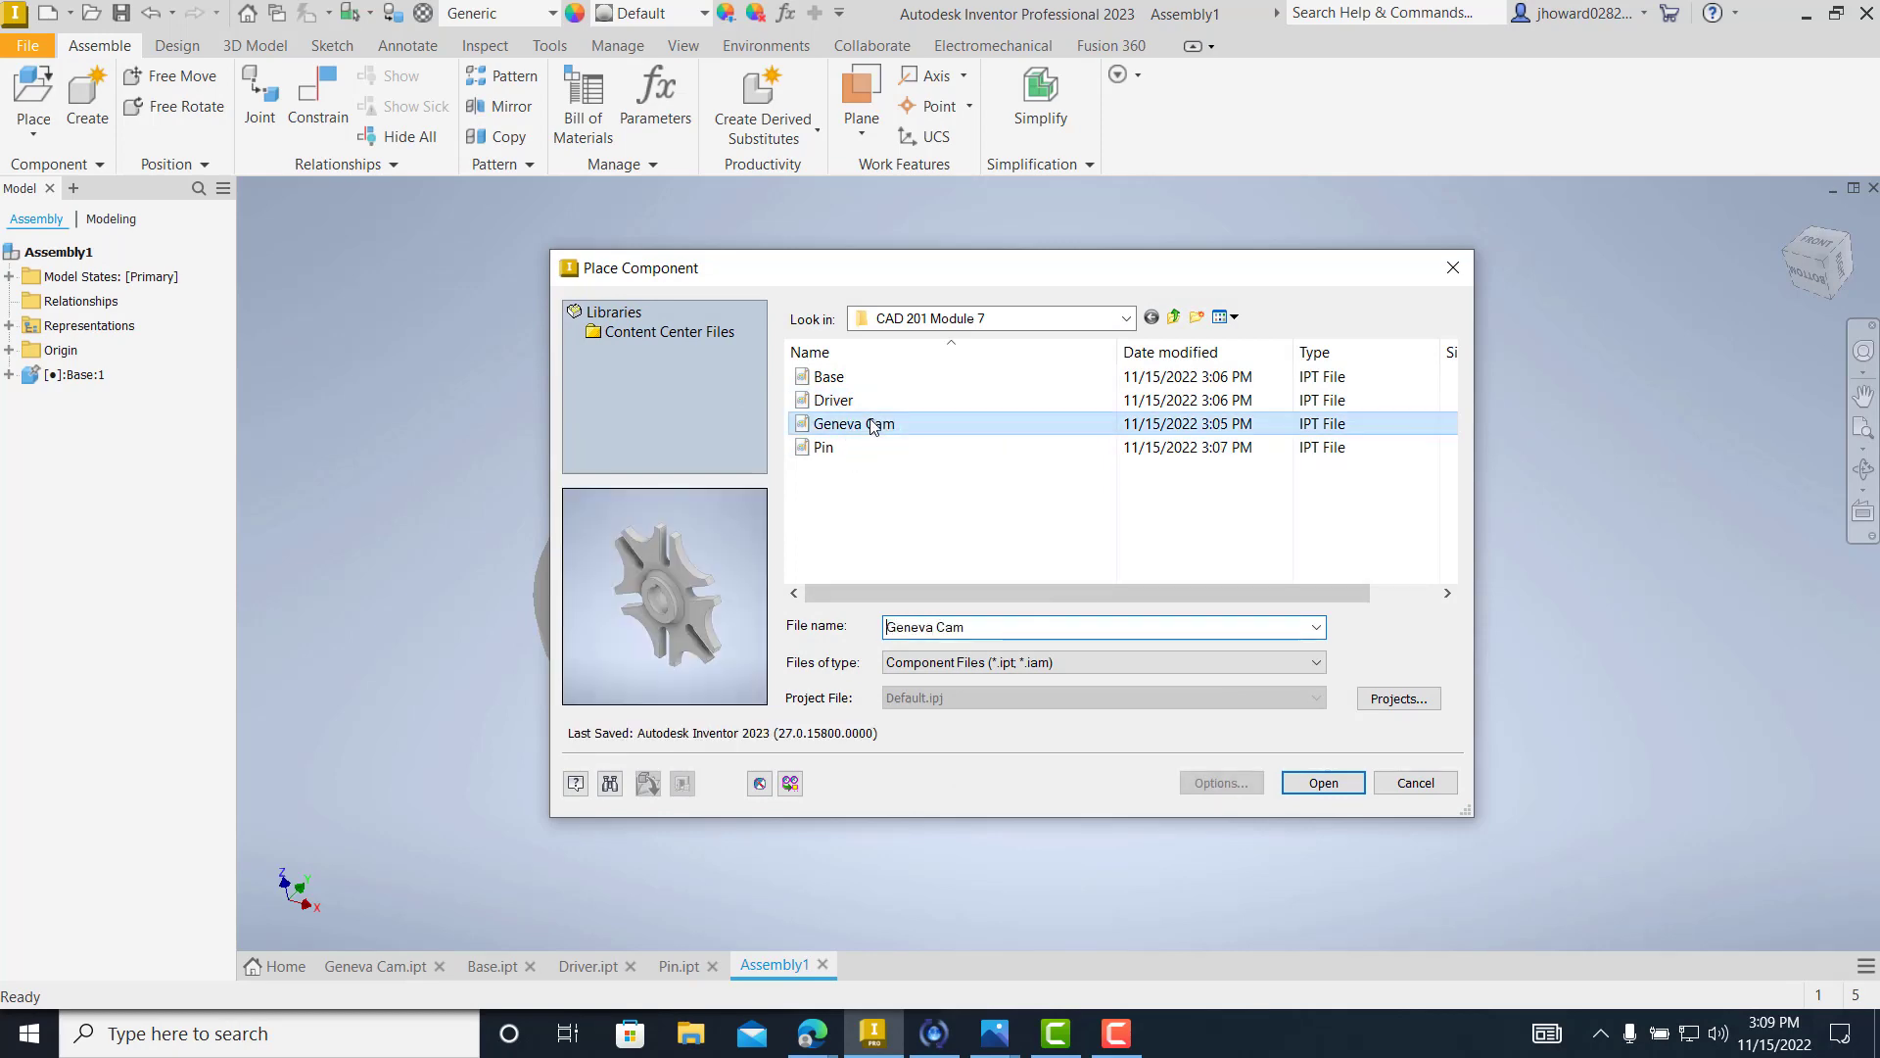
click(1324, 785)
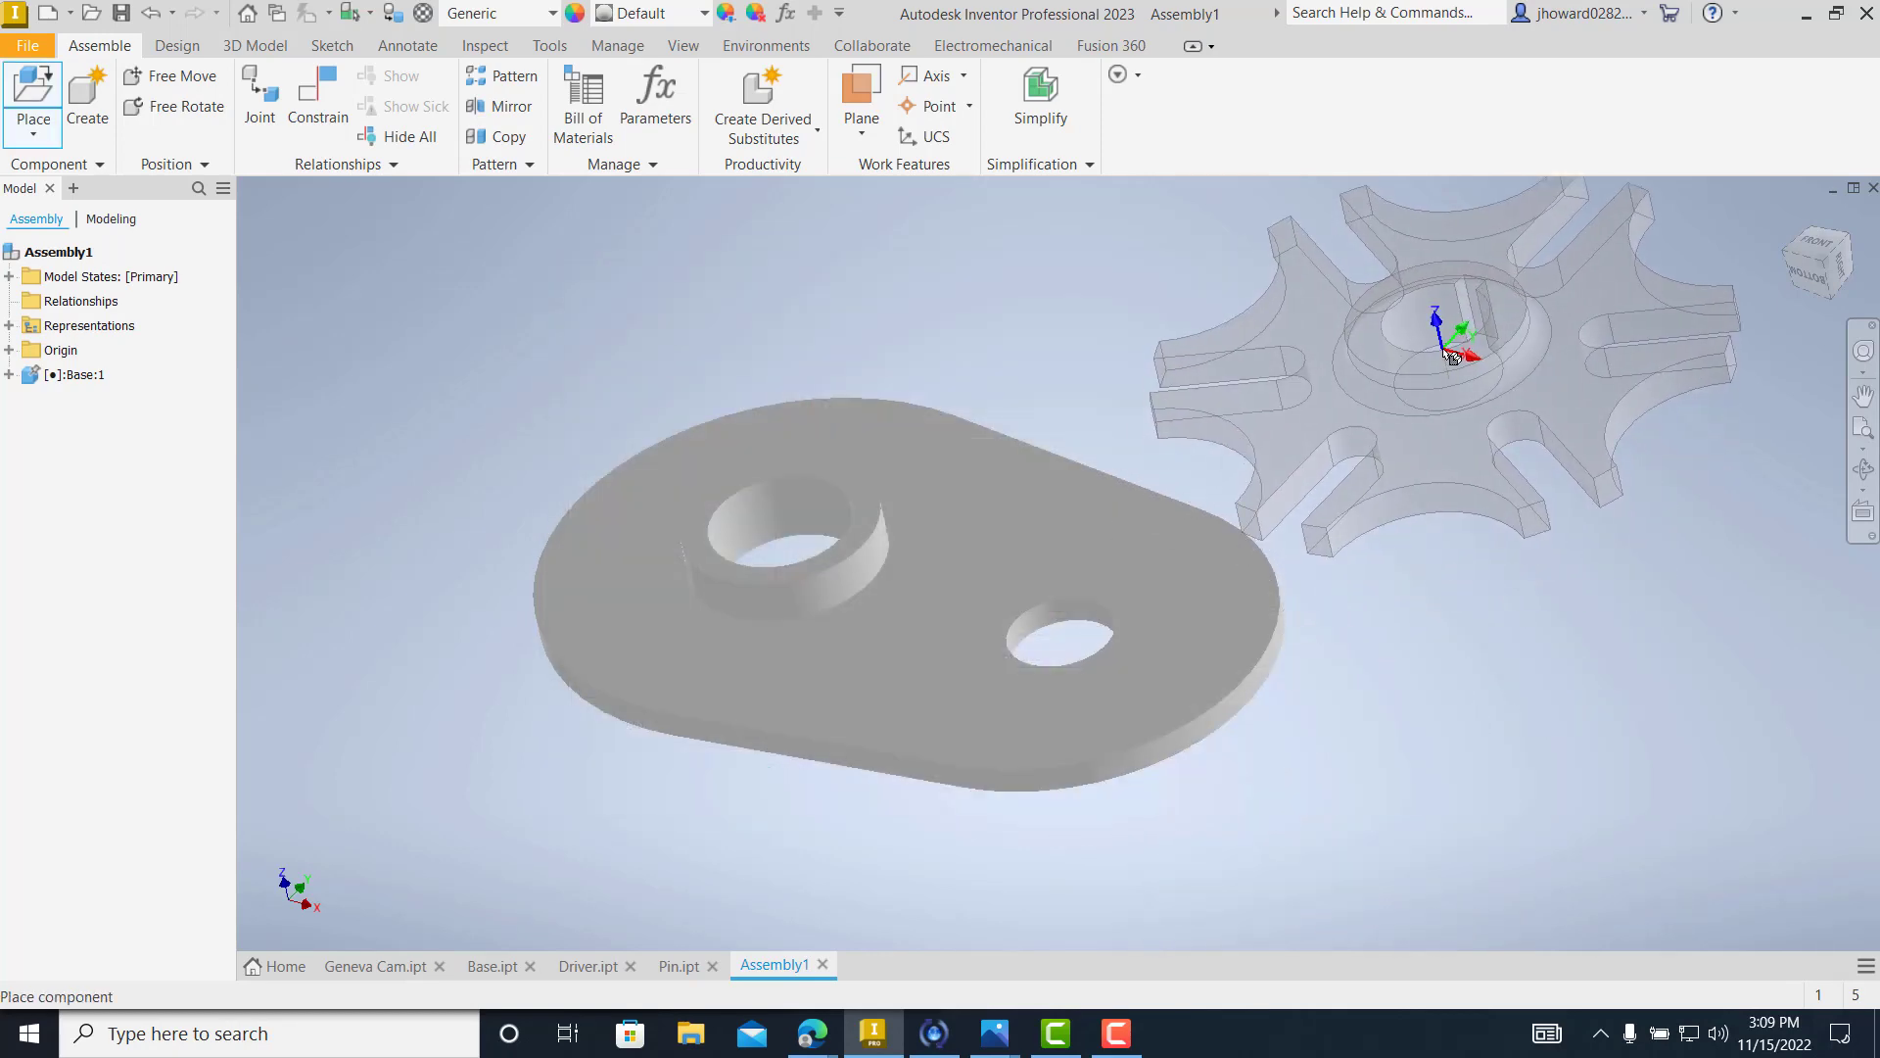
click(1442, 345)
right_click(1461, 608)
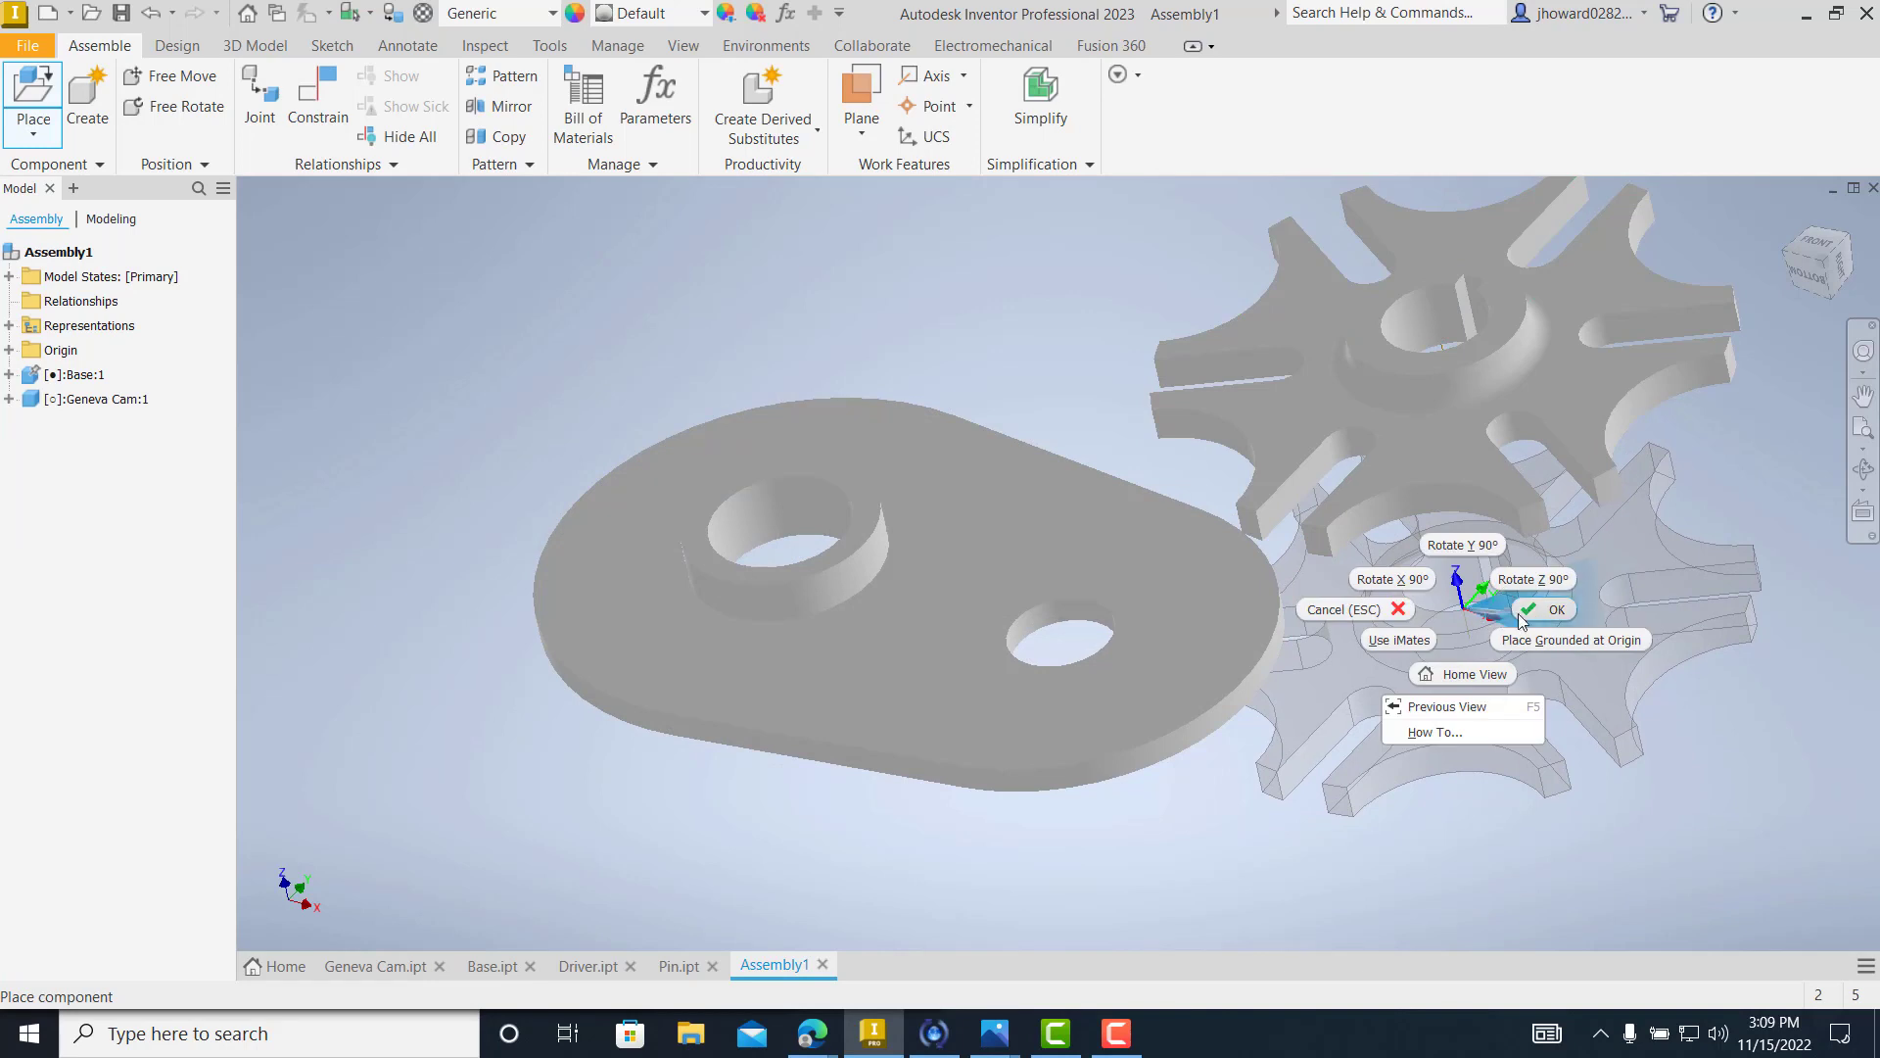
click(1526, 614)
- Place one instance of the Driver part in the empty space beside the Geneva Cam
scroll(1116, 627, down, 3)
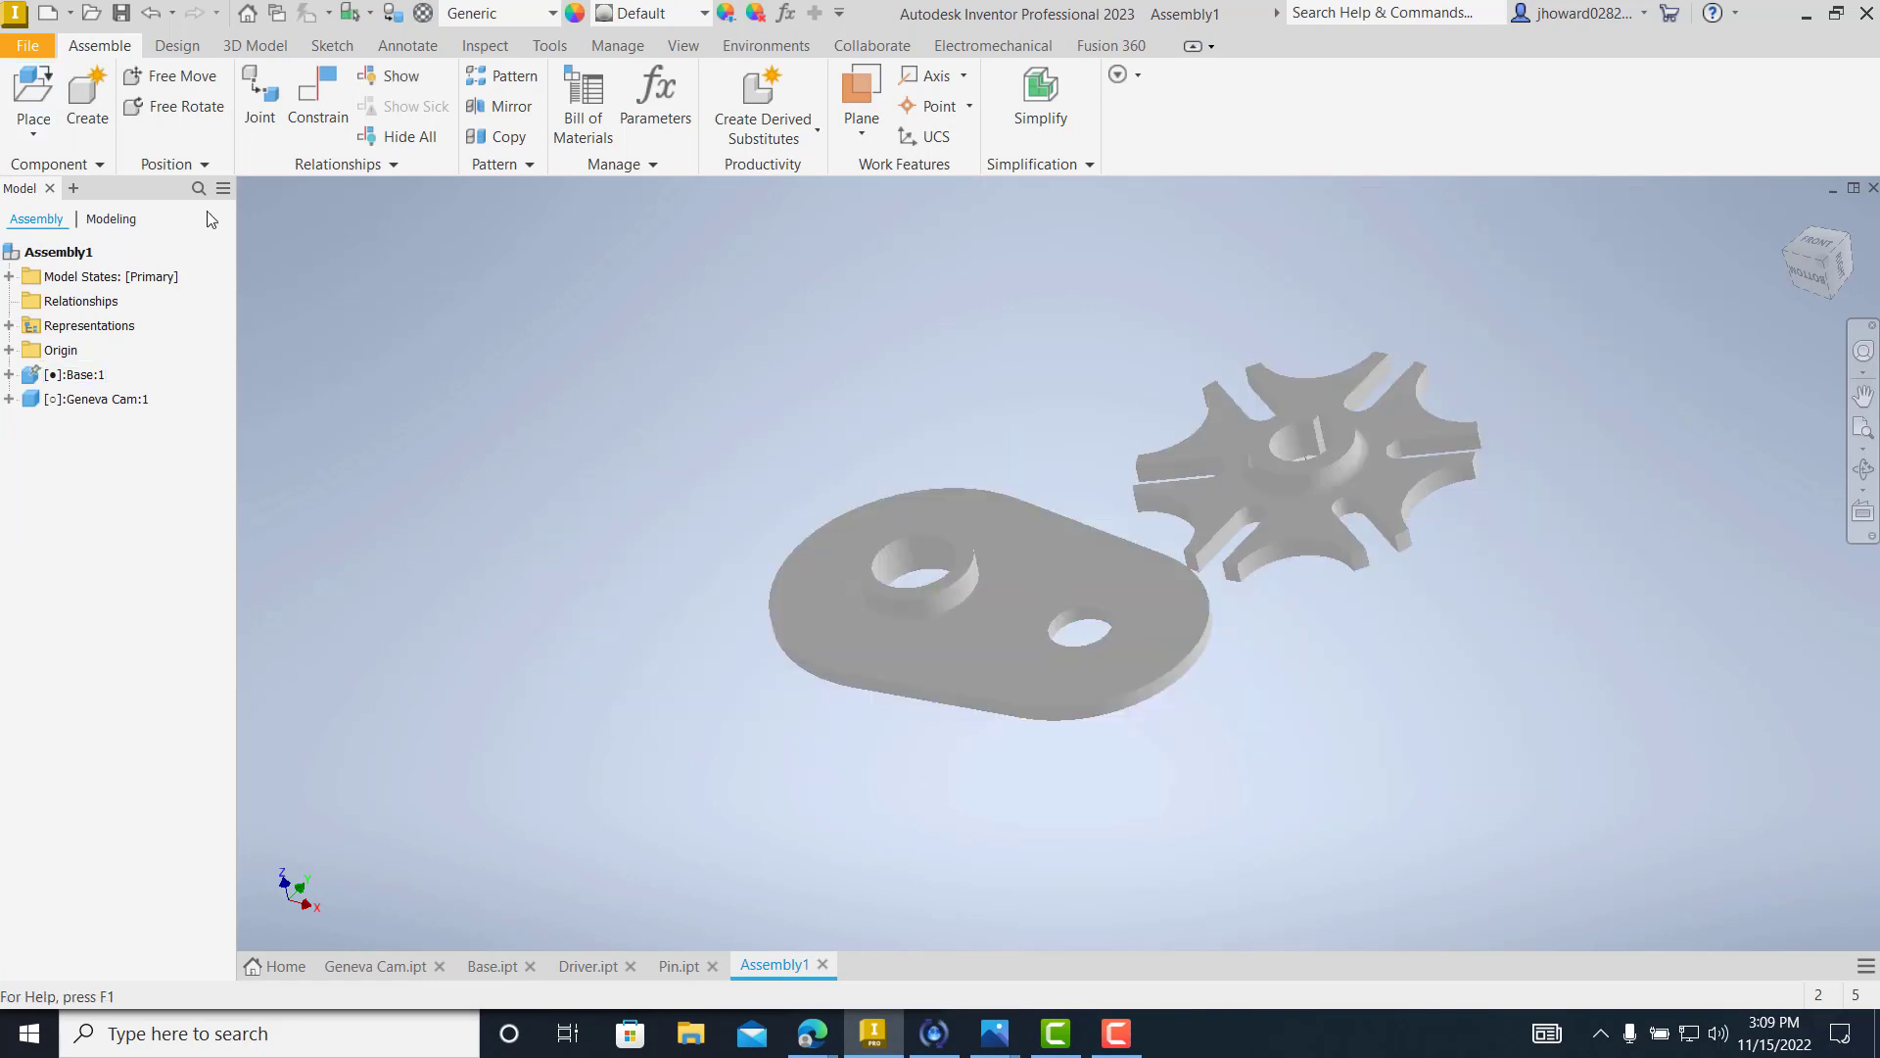
click(93, 127)
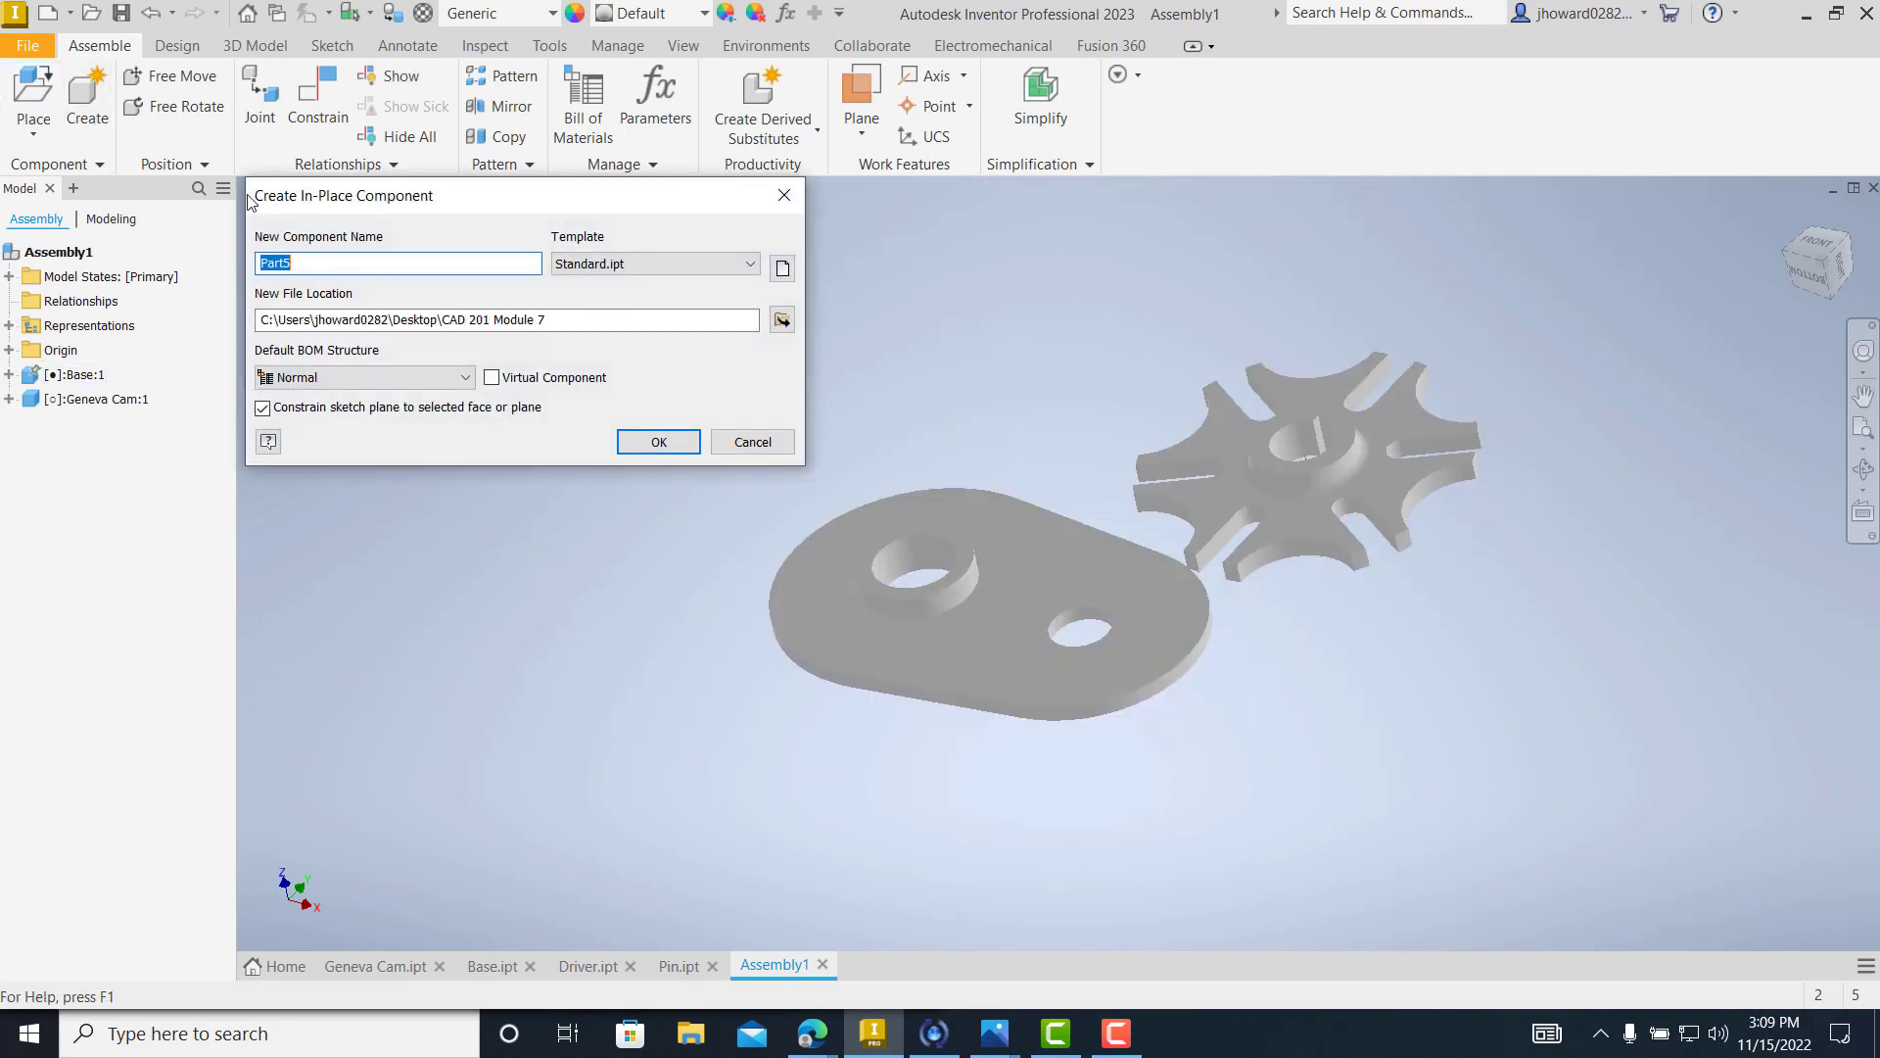
click(787, 192)
click(45, 131)
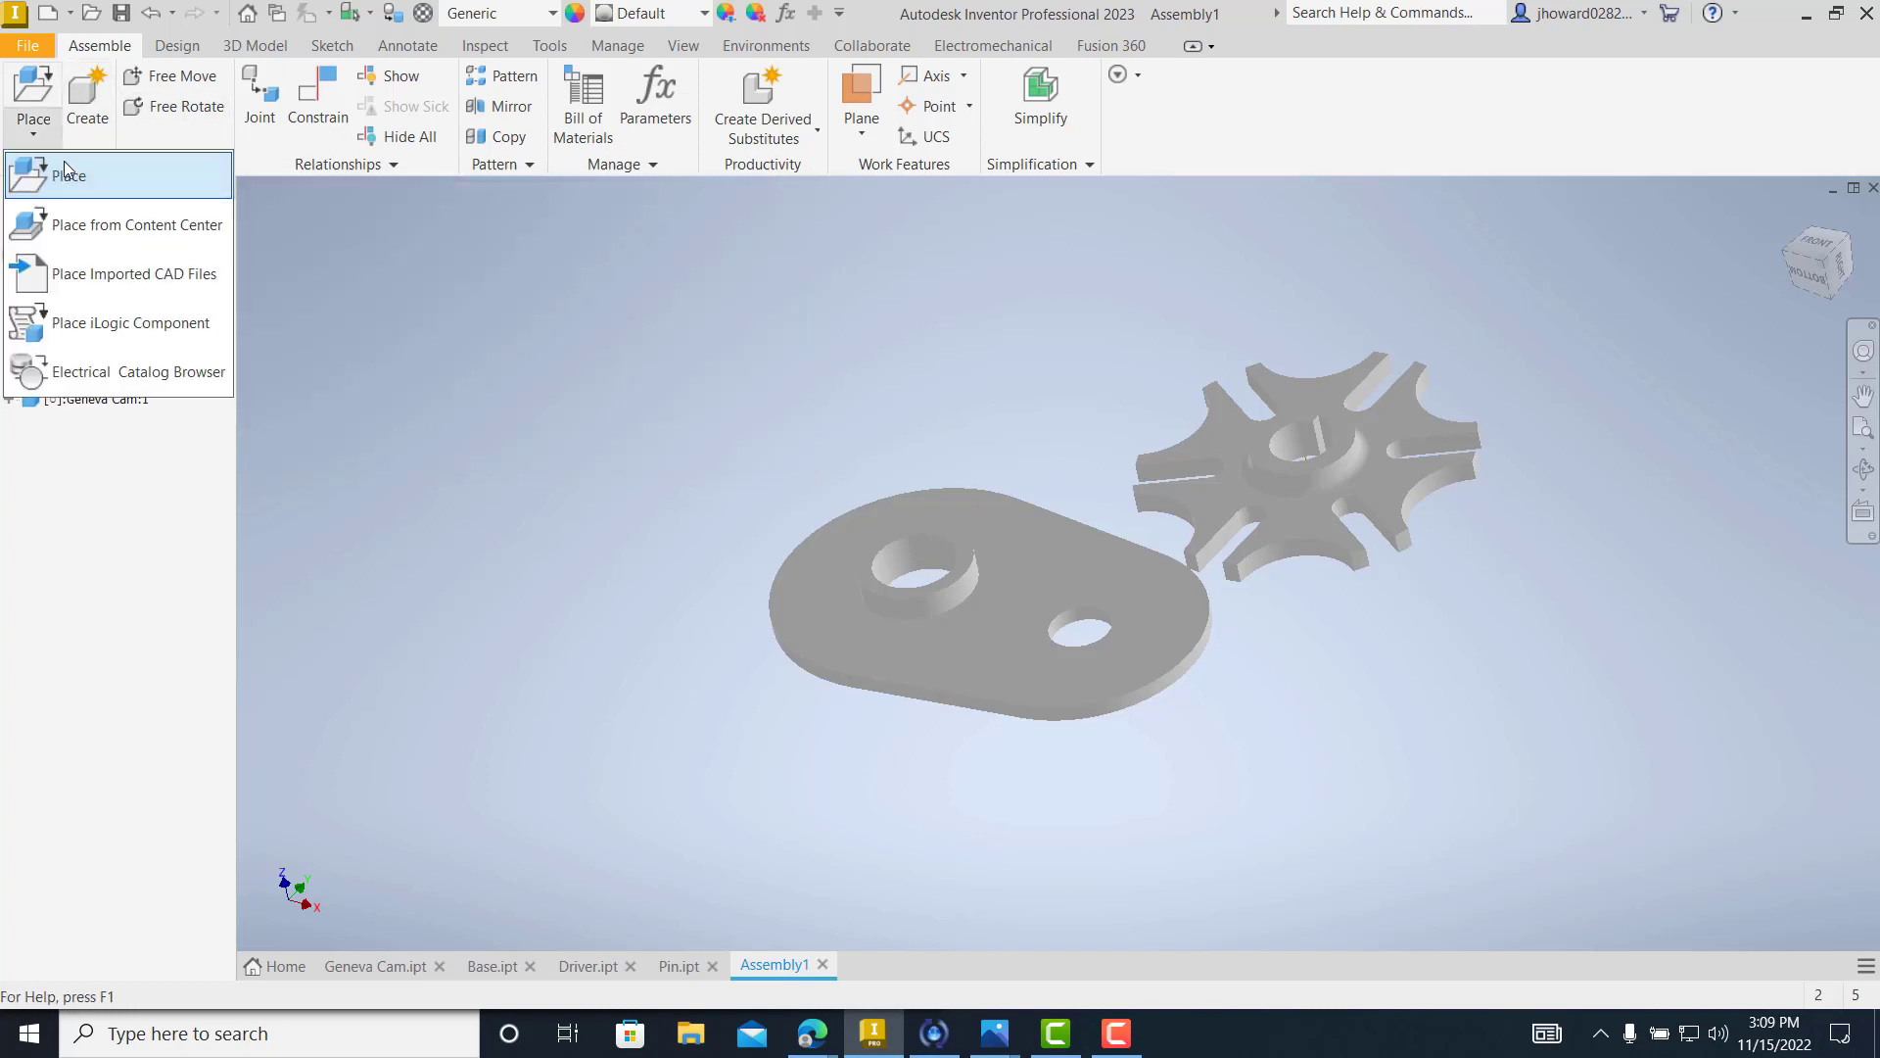
click(64, 169)
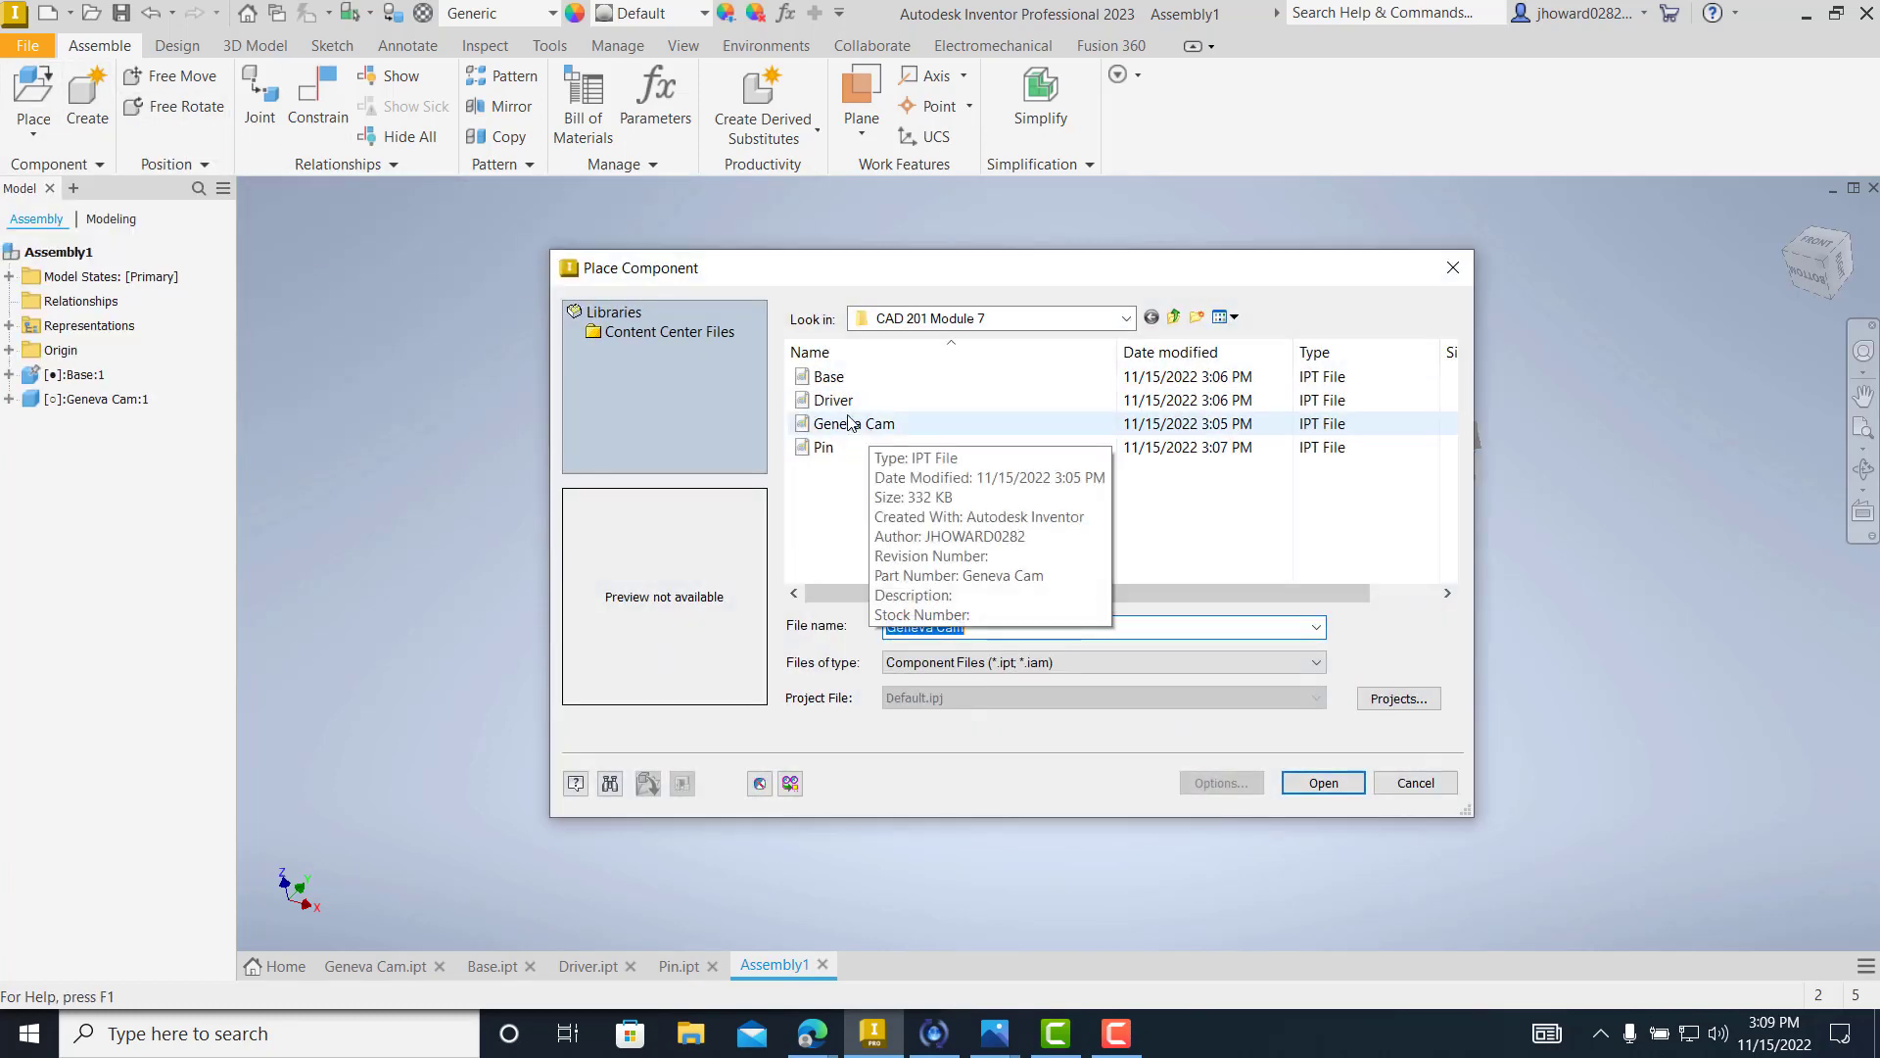
click(845, 403)
click(1323, 782)
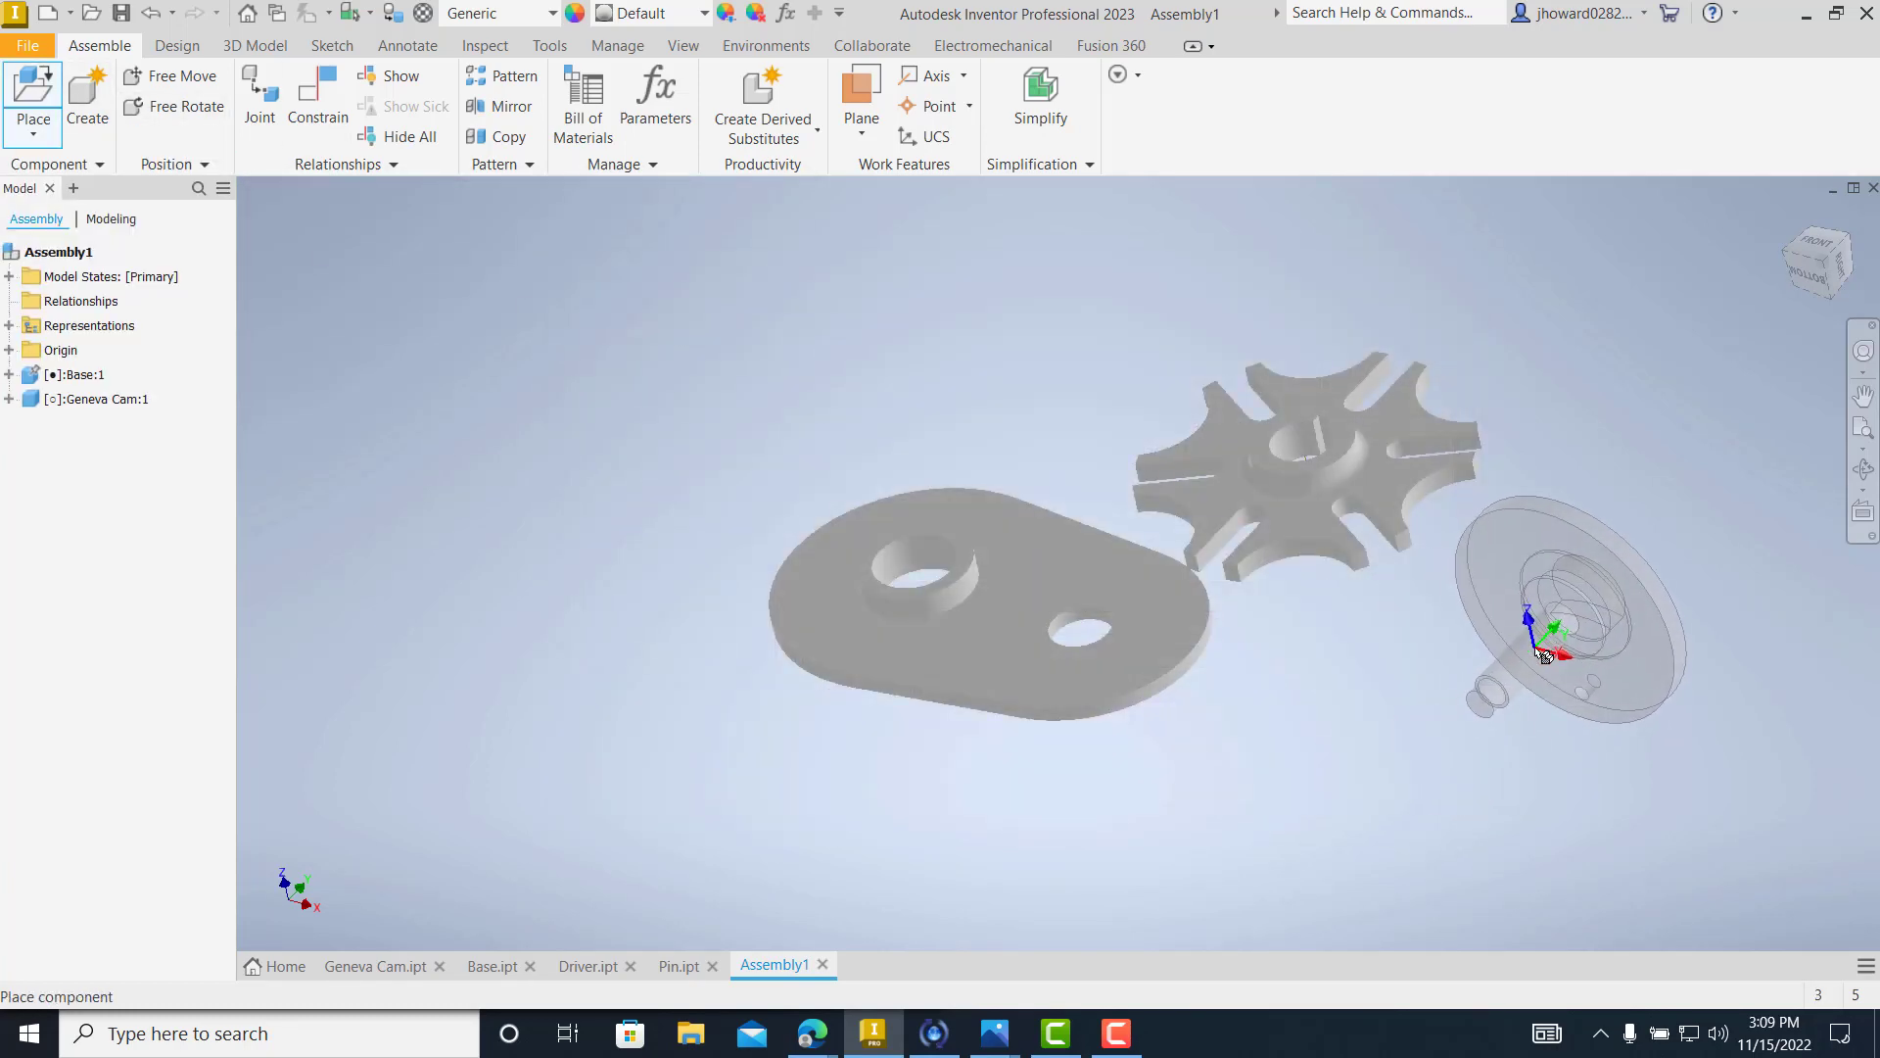
right_click(1261, 719)
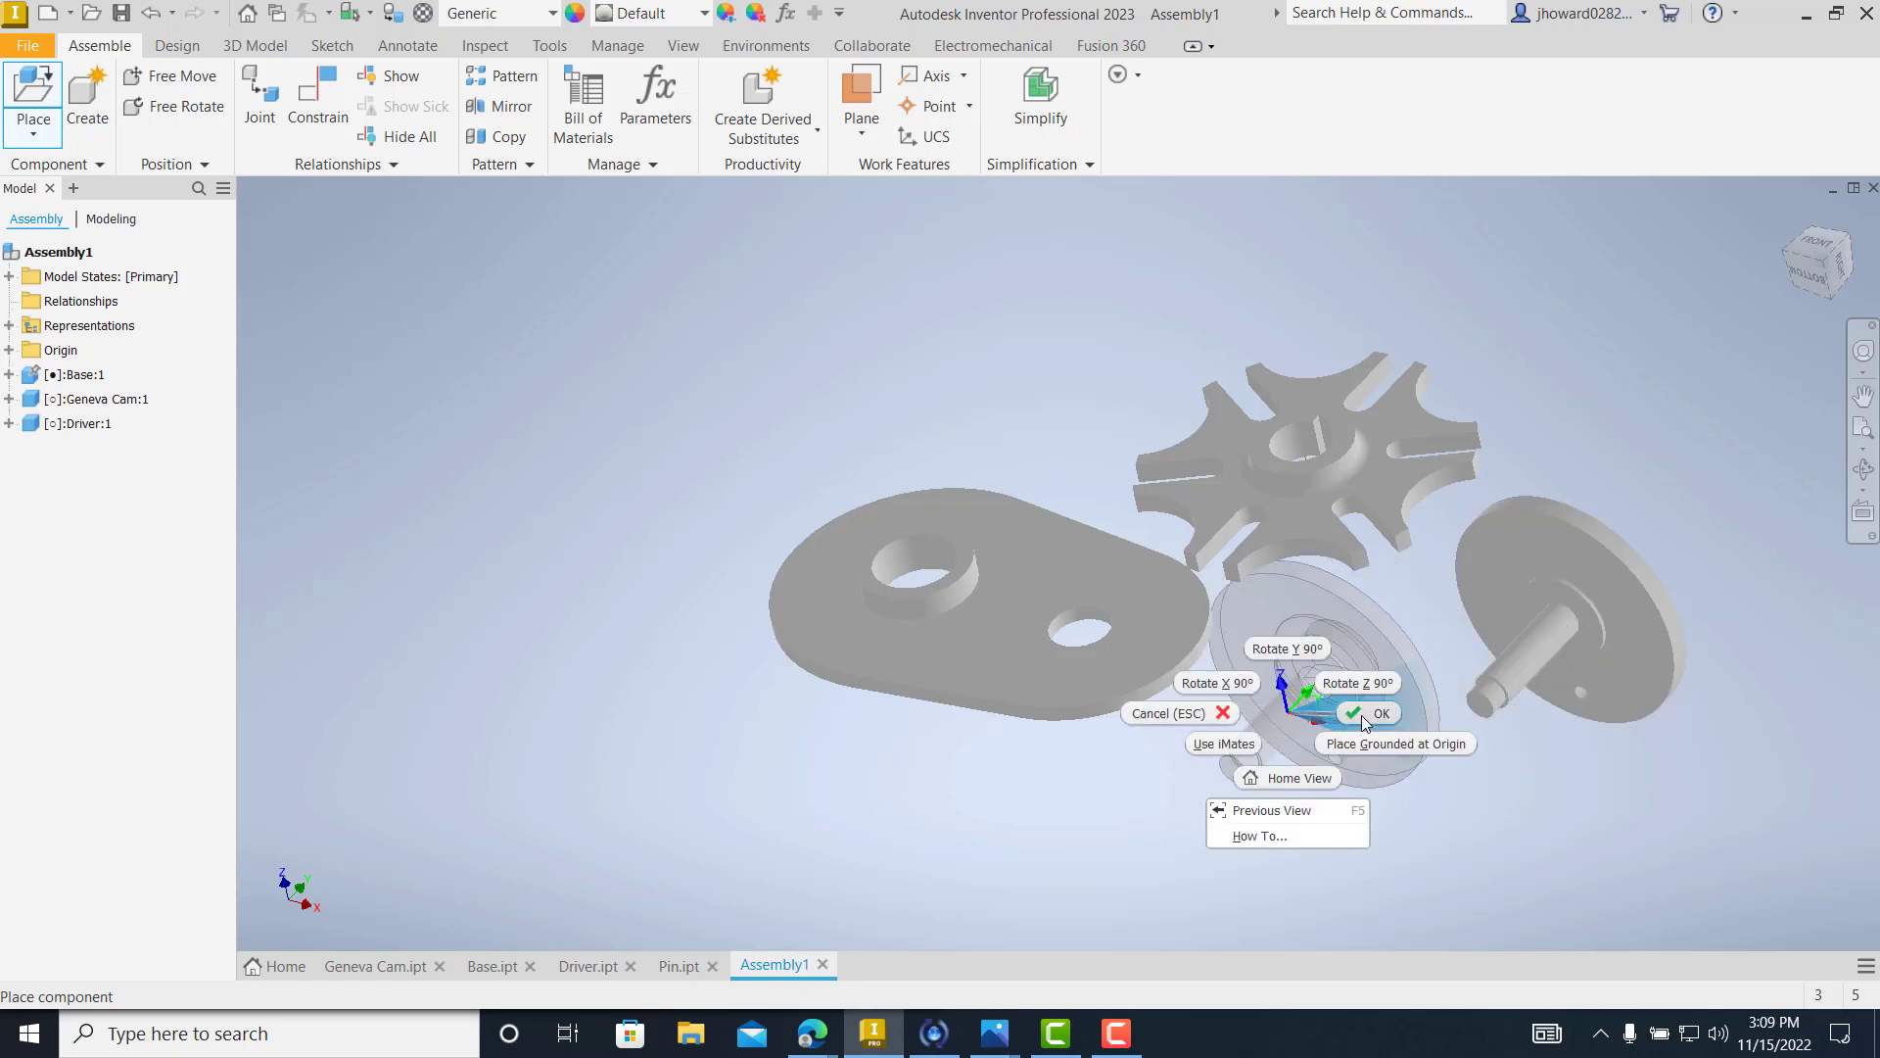
click(1361, 715)
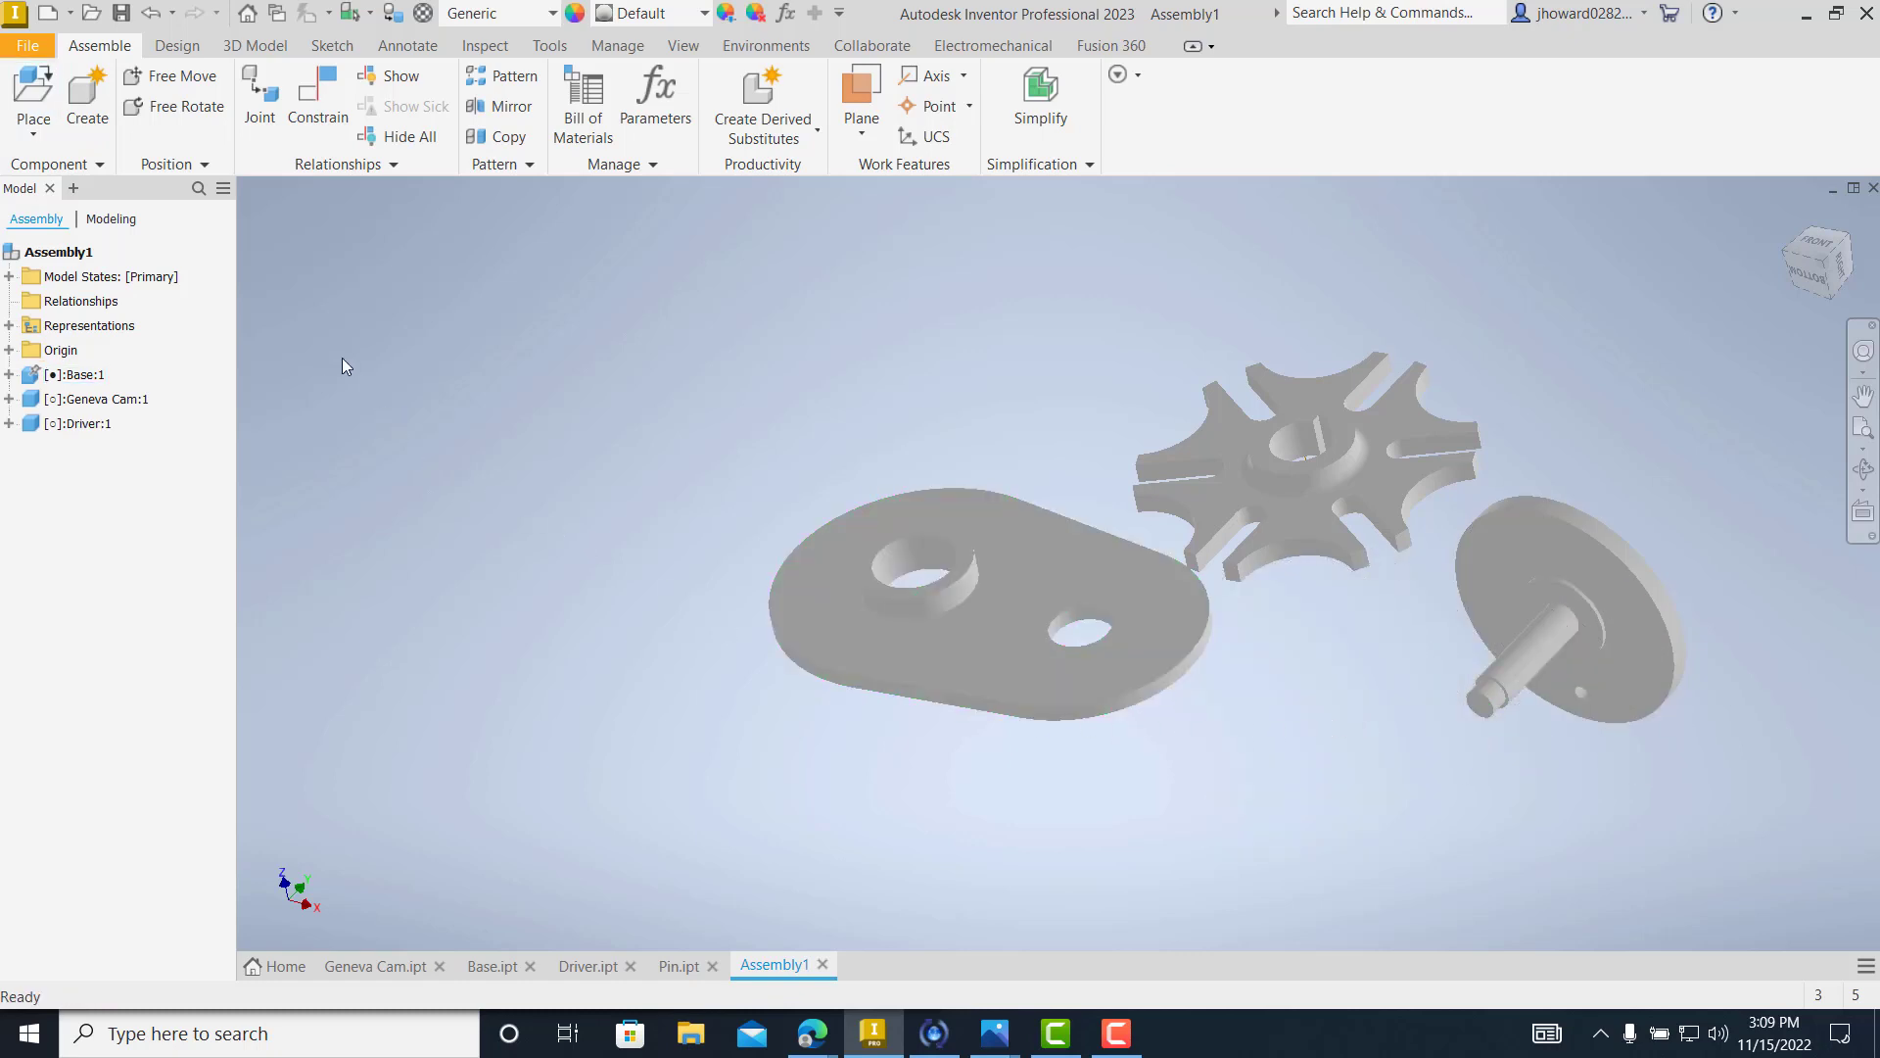
- Place one instance of the Pin part in the assembly between the Base and the Geneva Cam
click(36, 130)
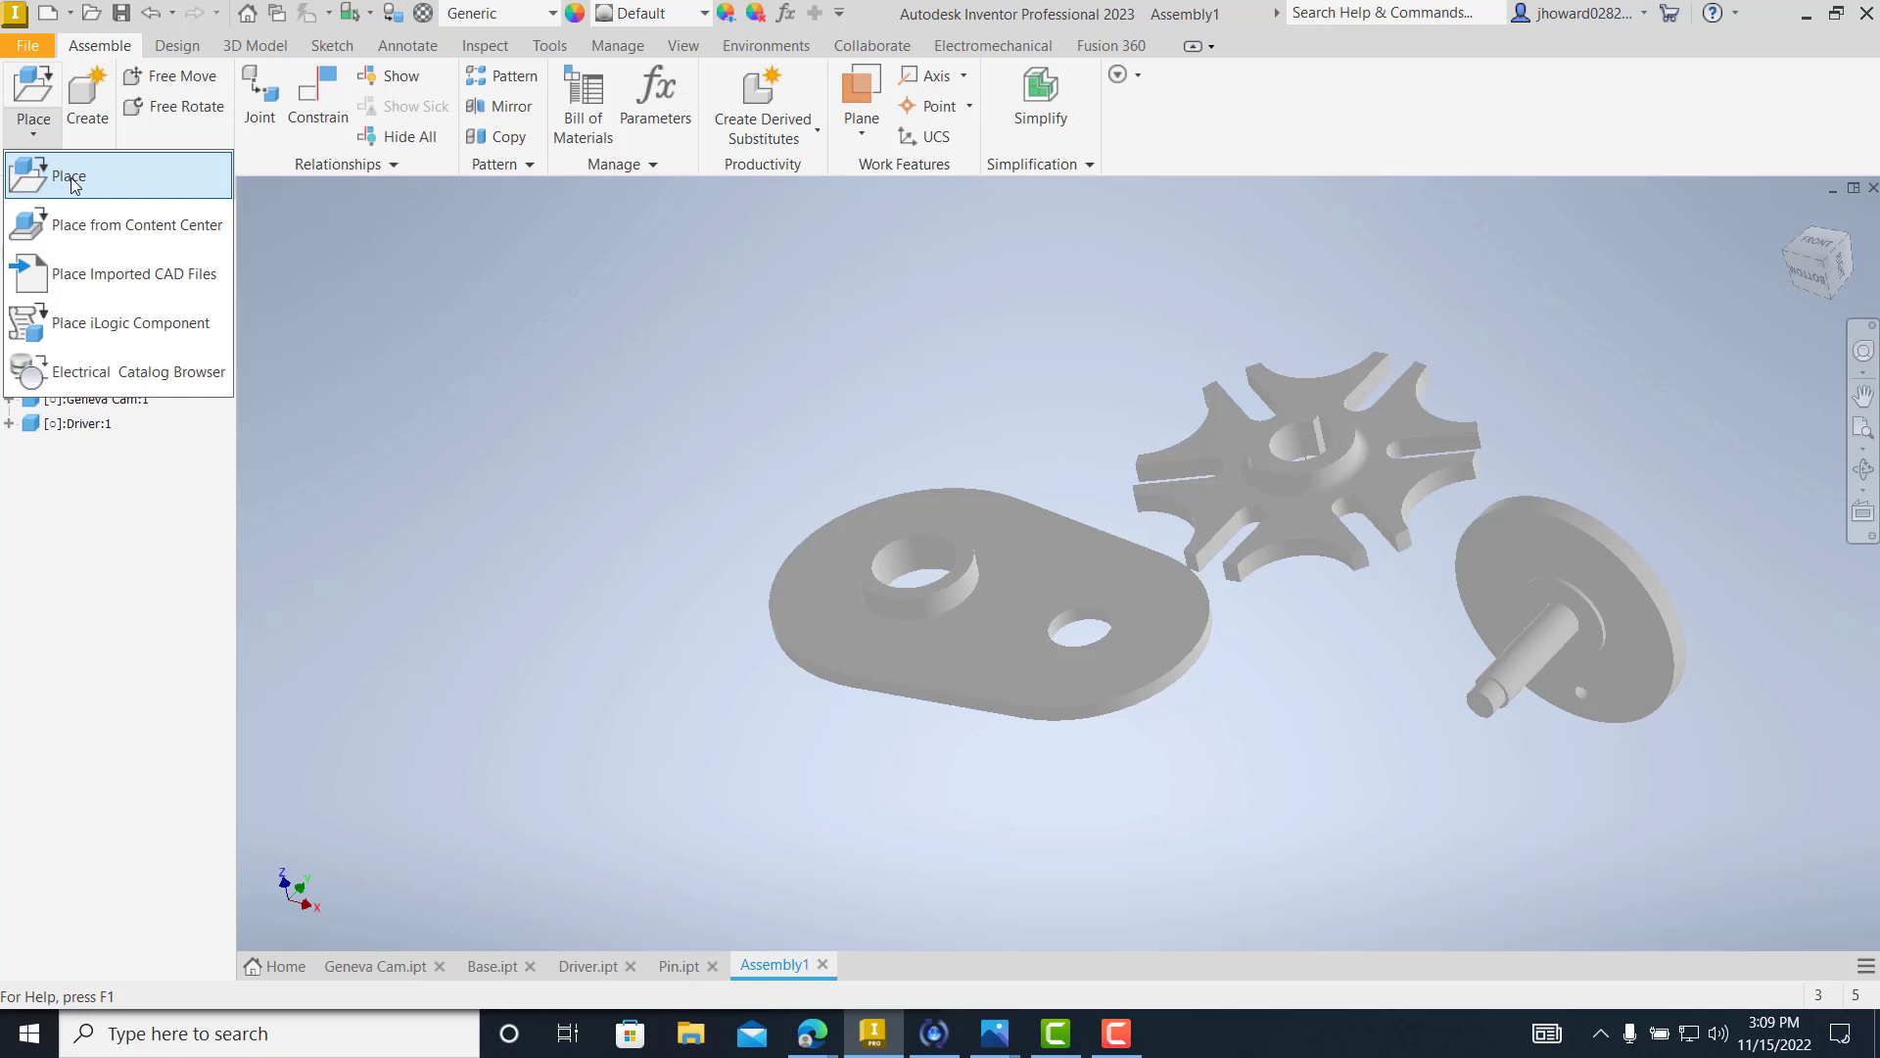
click(71, 176)
click(862, 447)
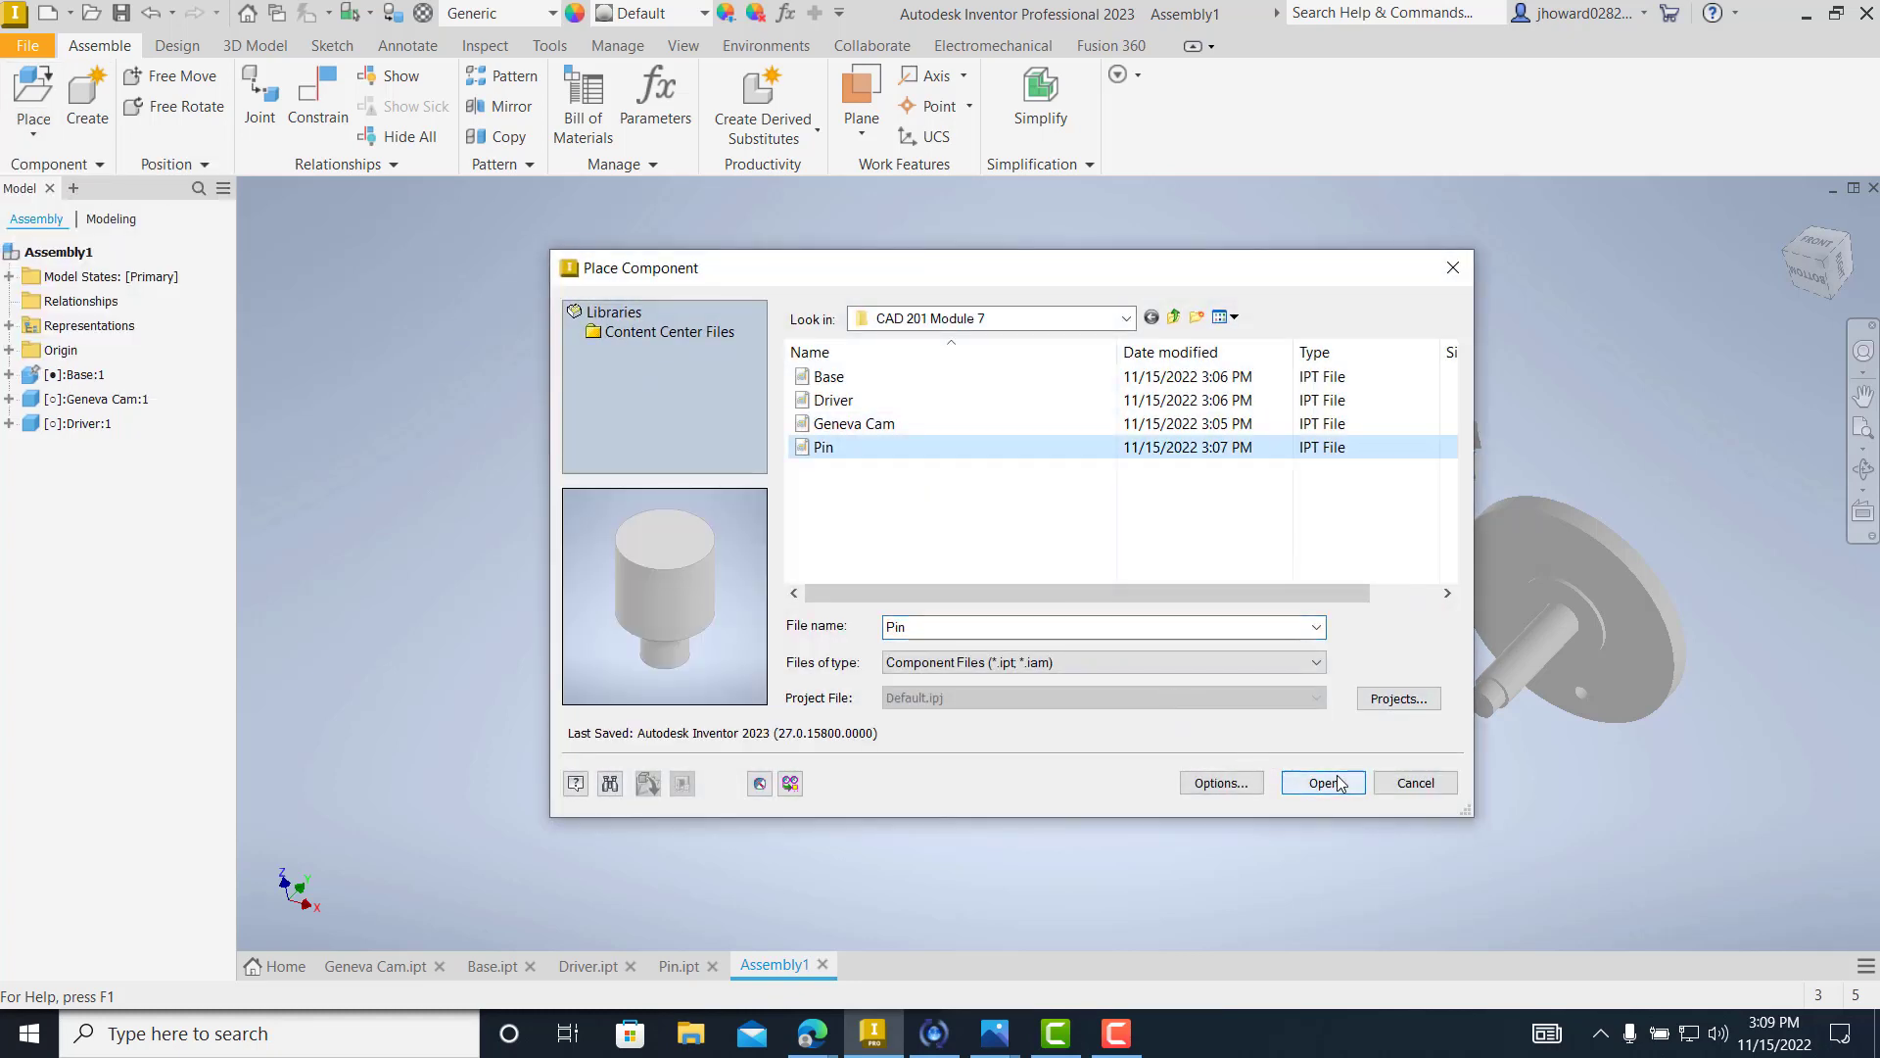
click(1322, 783)
click(1101, 476)
key(Escape)
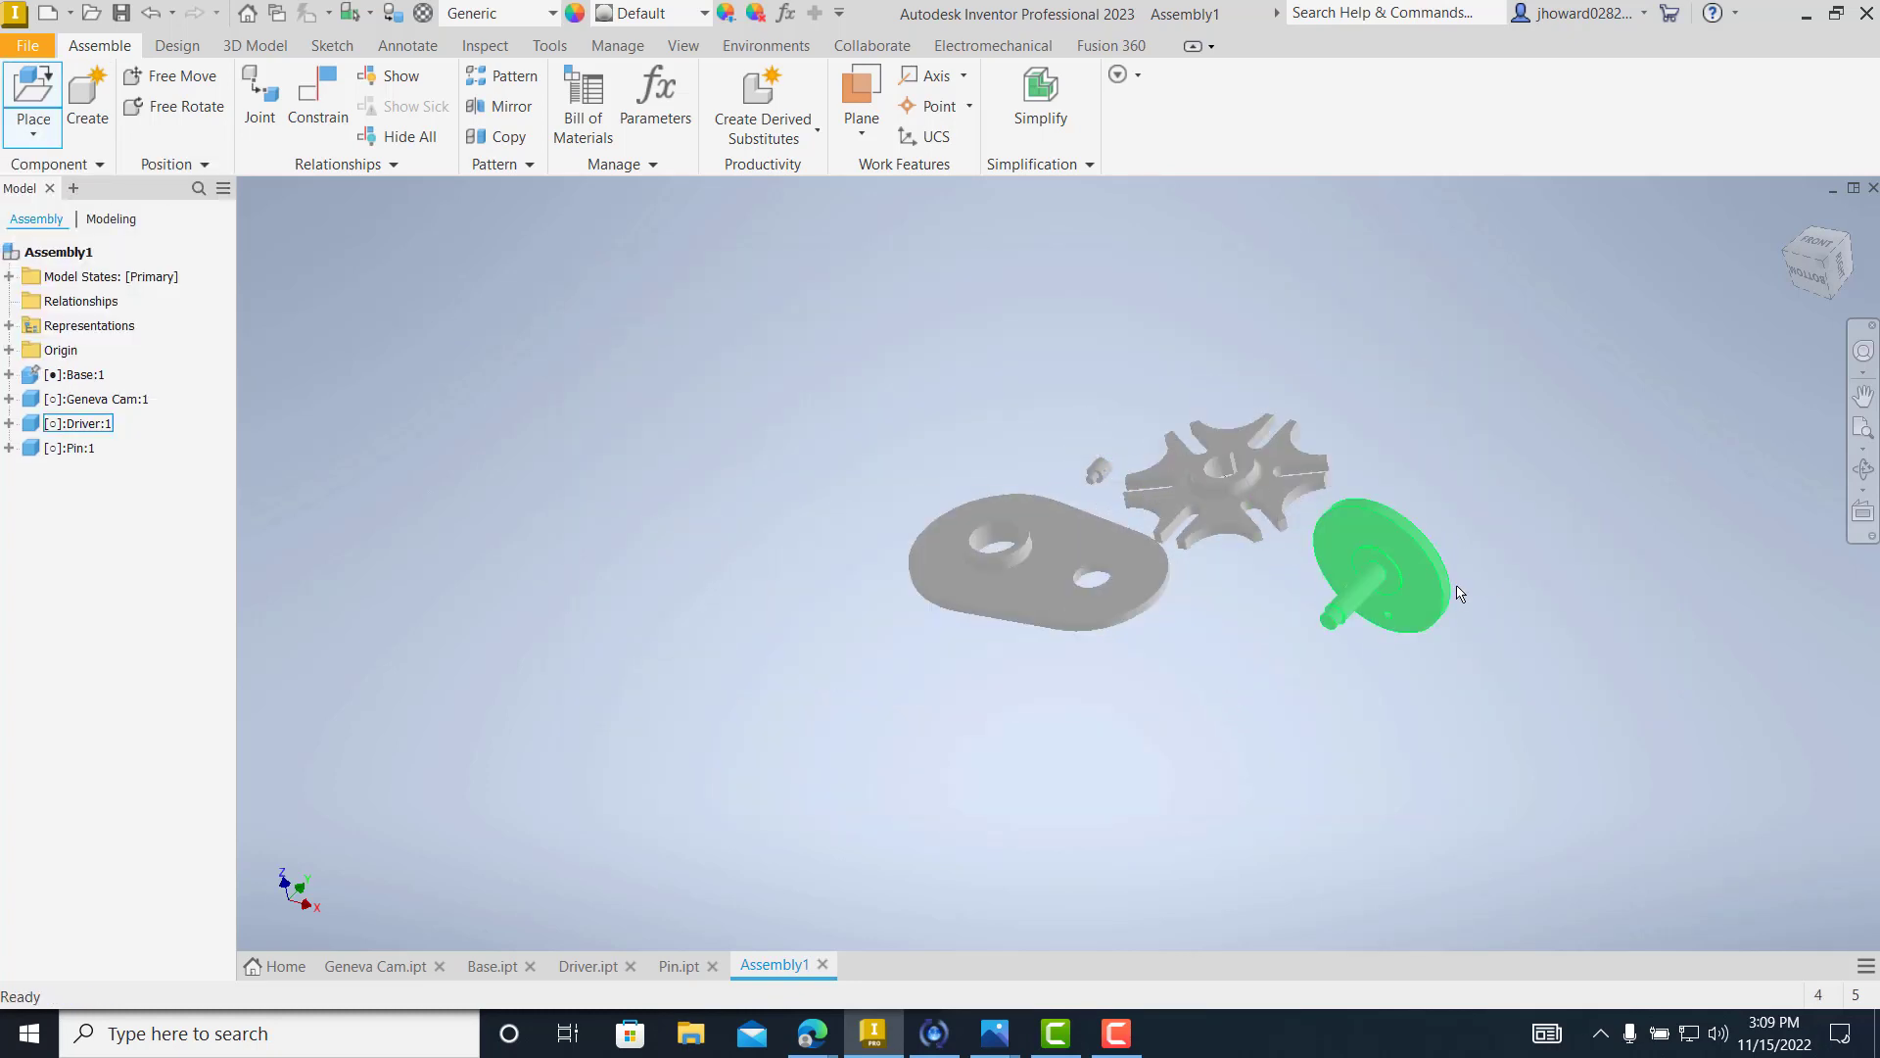
mouse_move(1379, 570)
middle_down()
mouse_move(1227, 653)
mouse_move(1291, 688)
middle_up()
scroll(1050, 560, down, 3)
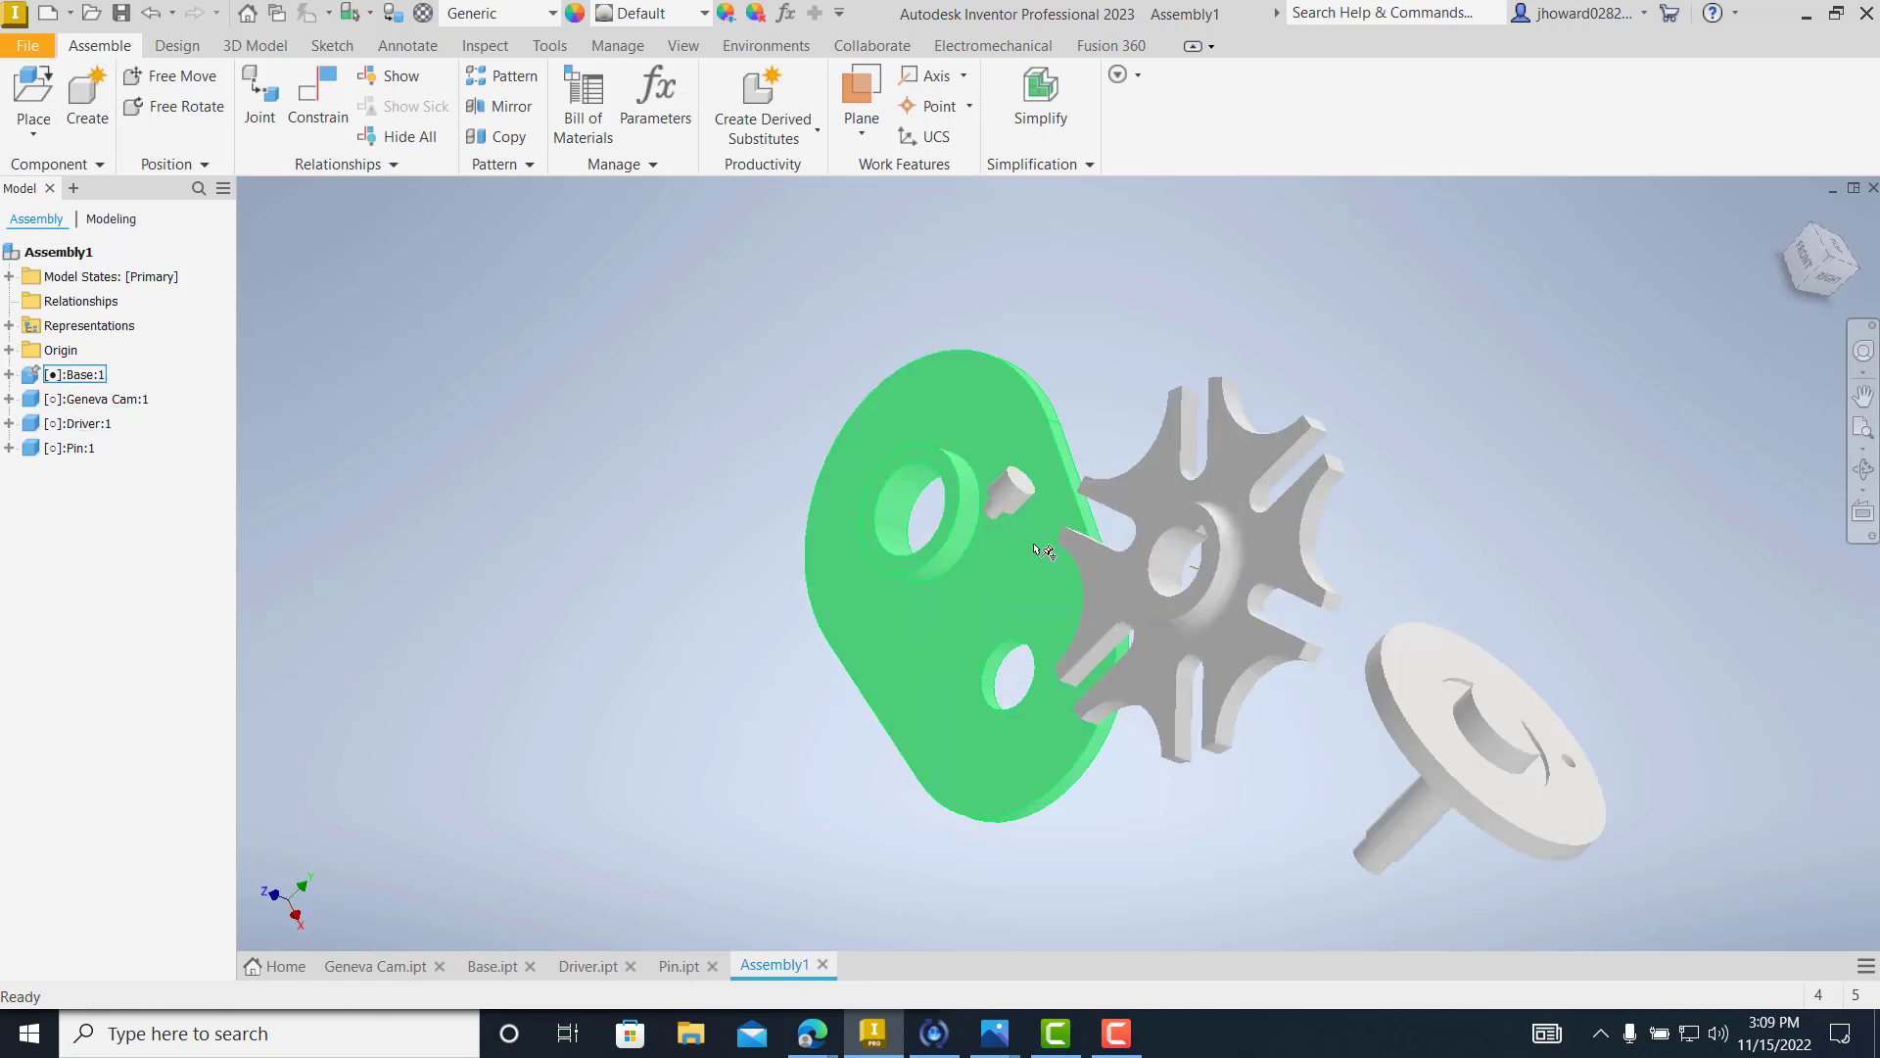
- Start an Insert constraint and pick the edge of the Driver's small pin hole as the first selection
middle_drag(1019, 507, 887, 441)
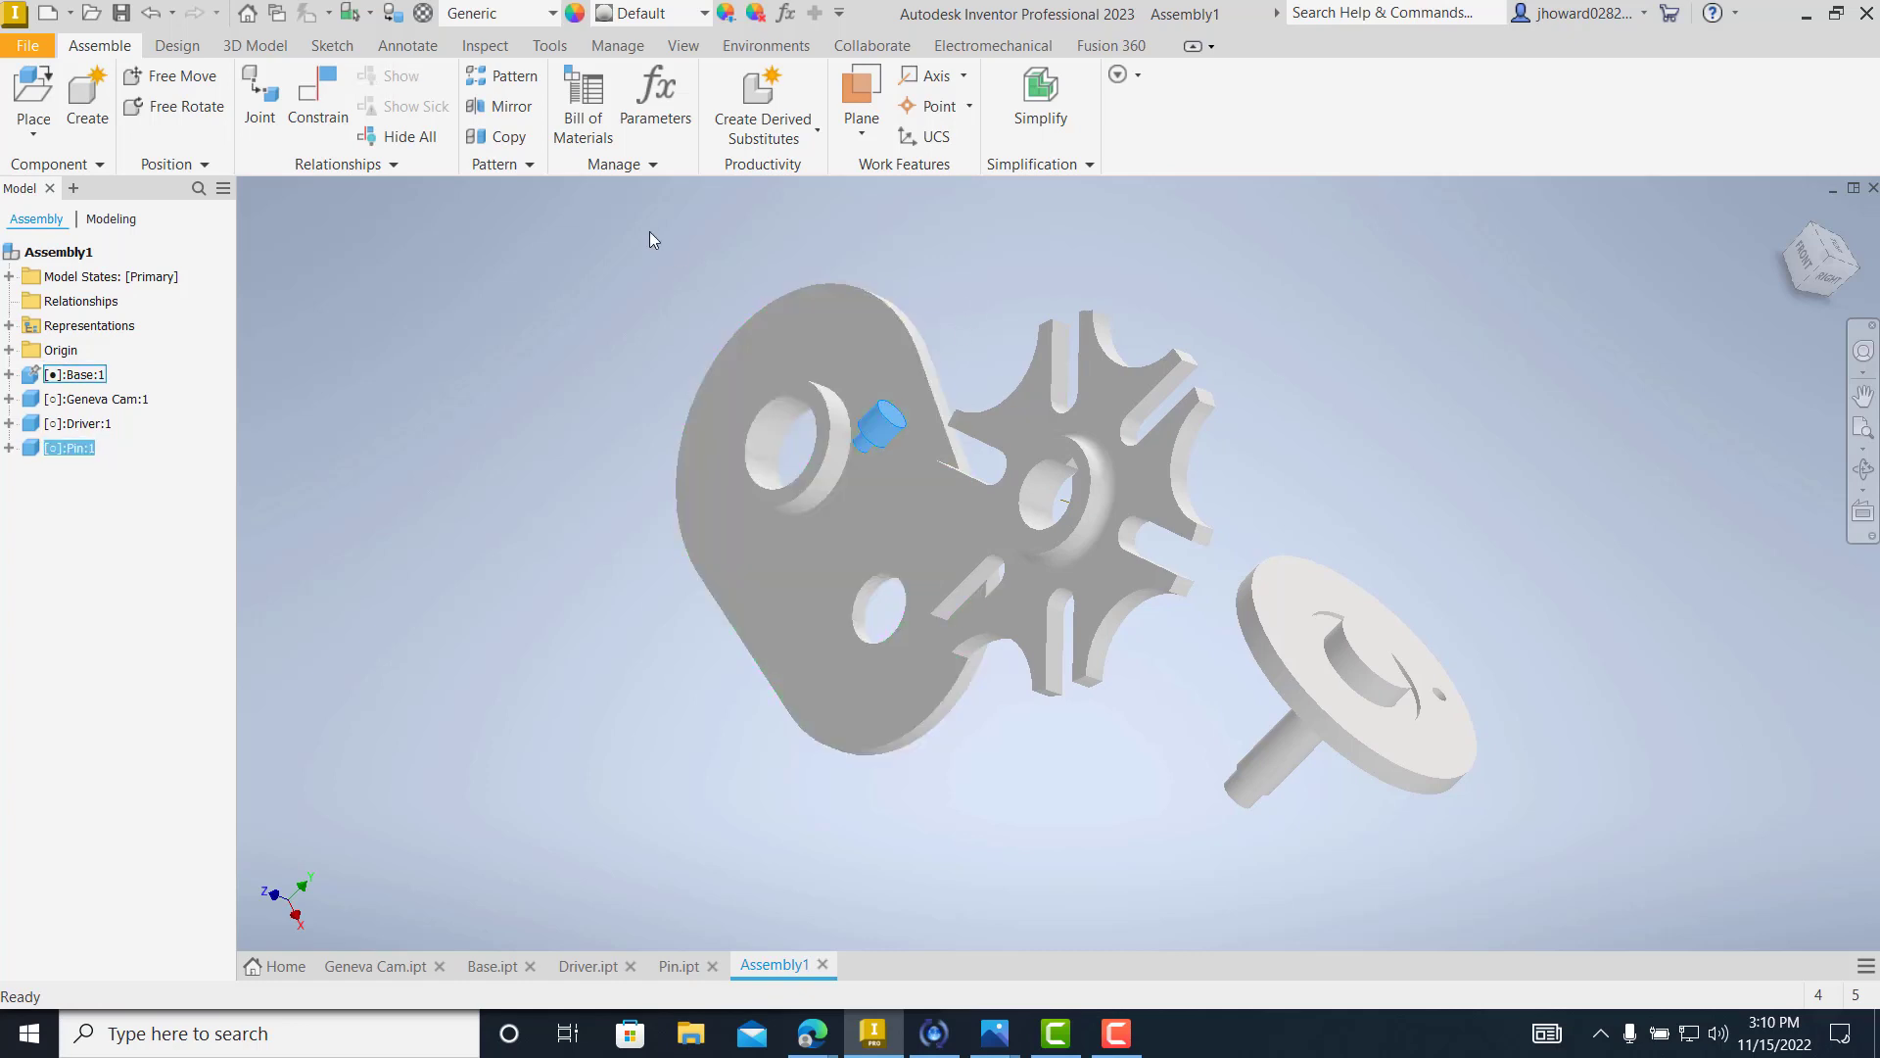
click(420, 253)
click(329, 135)
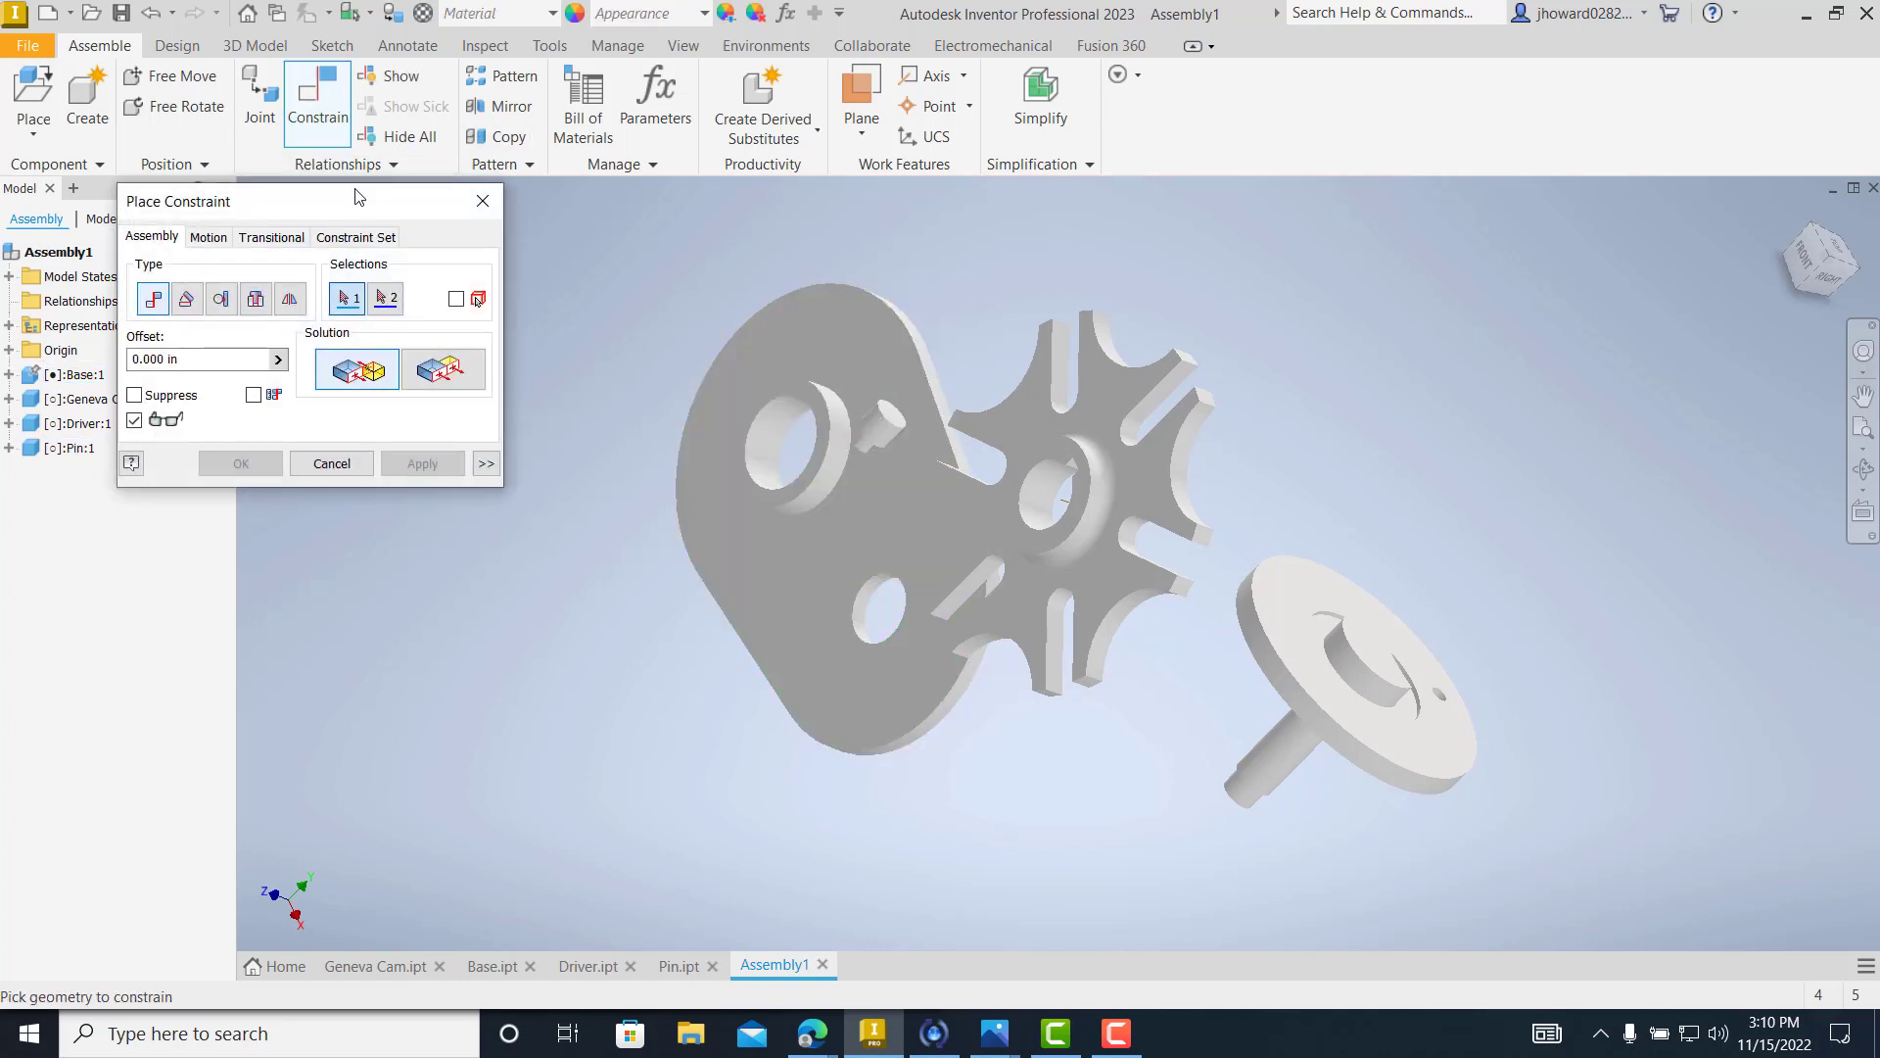
click(254, 299)
shift+middle_drag(895, 425, 976, 390)
scroll(886, 412, down, 5)
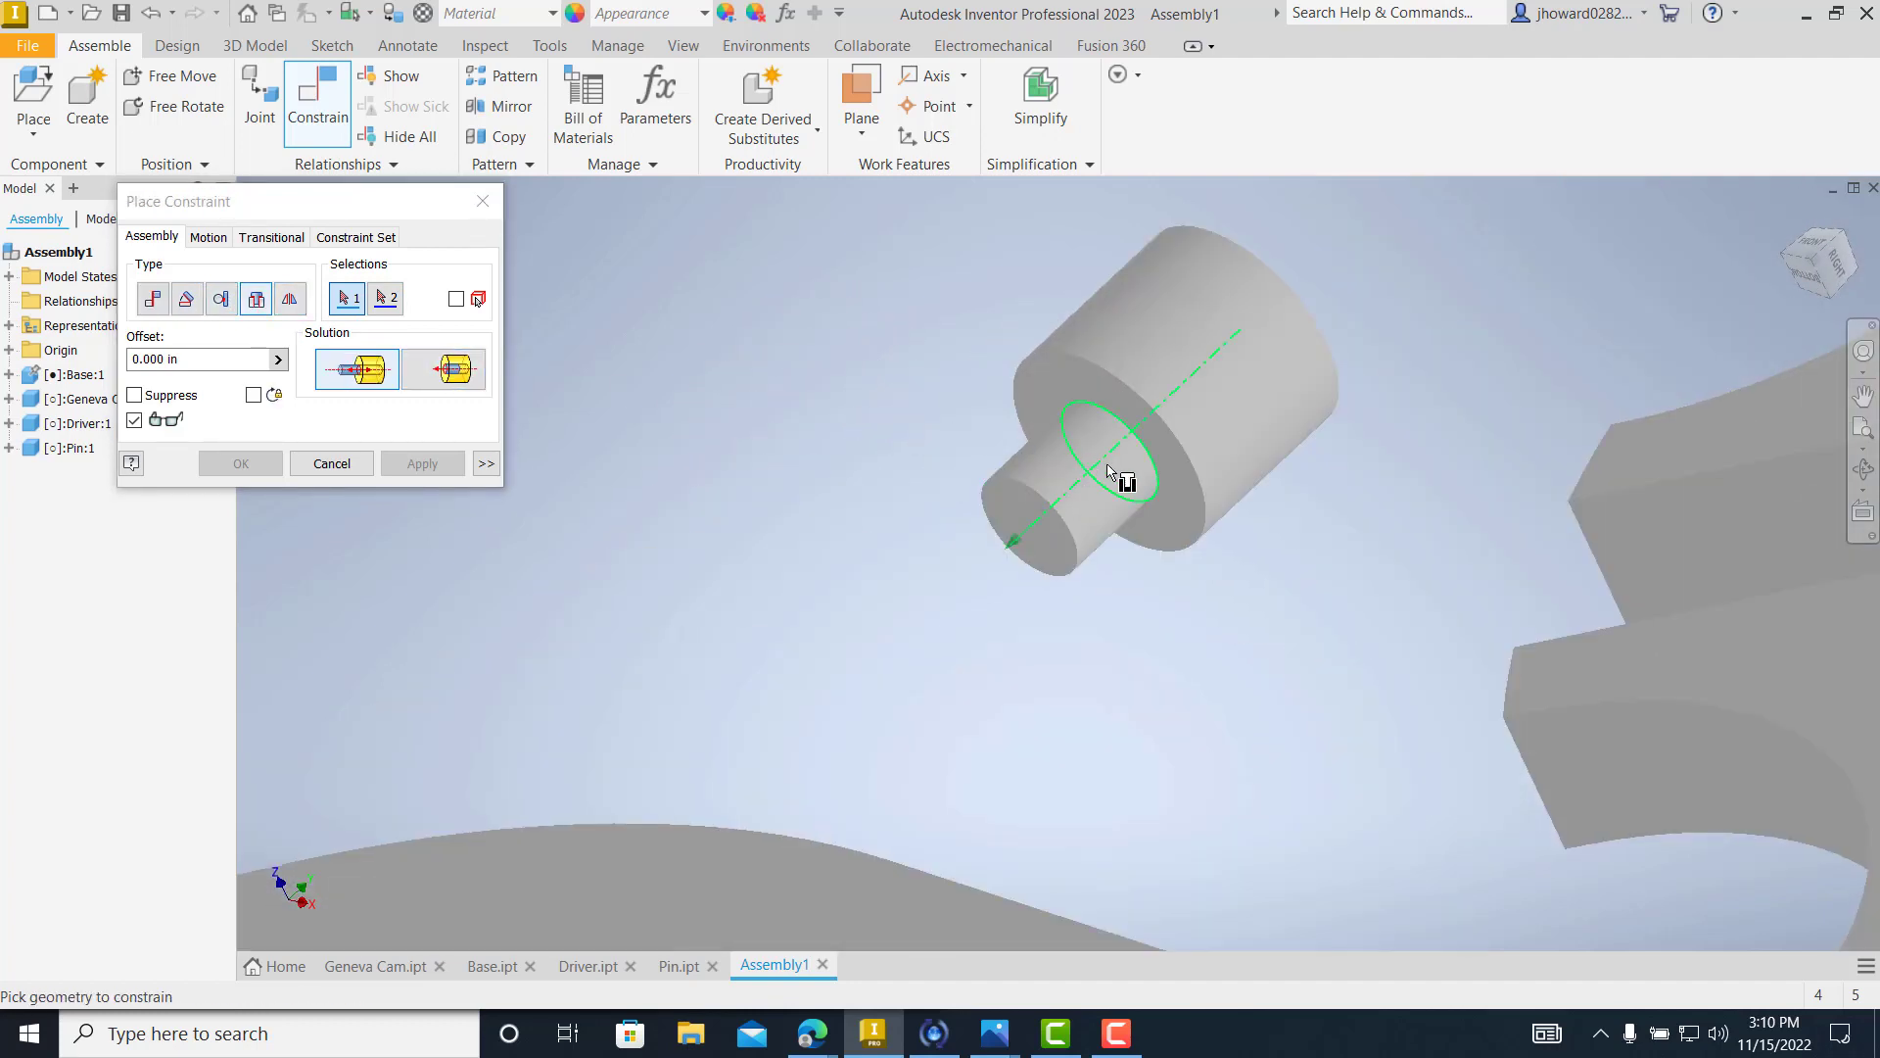
scroll(1108, 472, up, 5)
scroll(1391, 554, up, 2)
shift+middle_drag(1482, 584, 1268, 613)
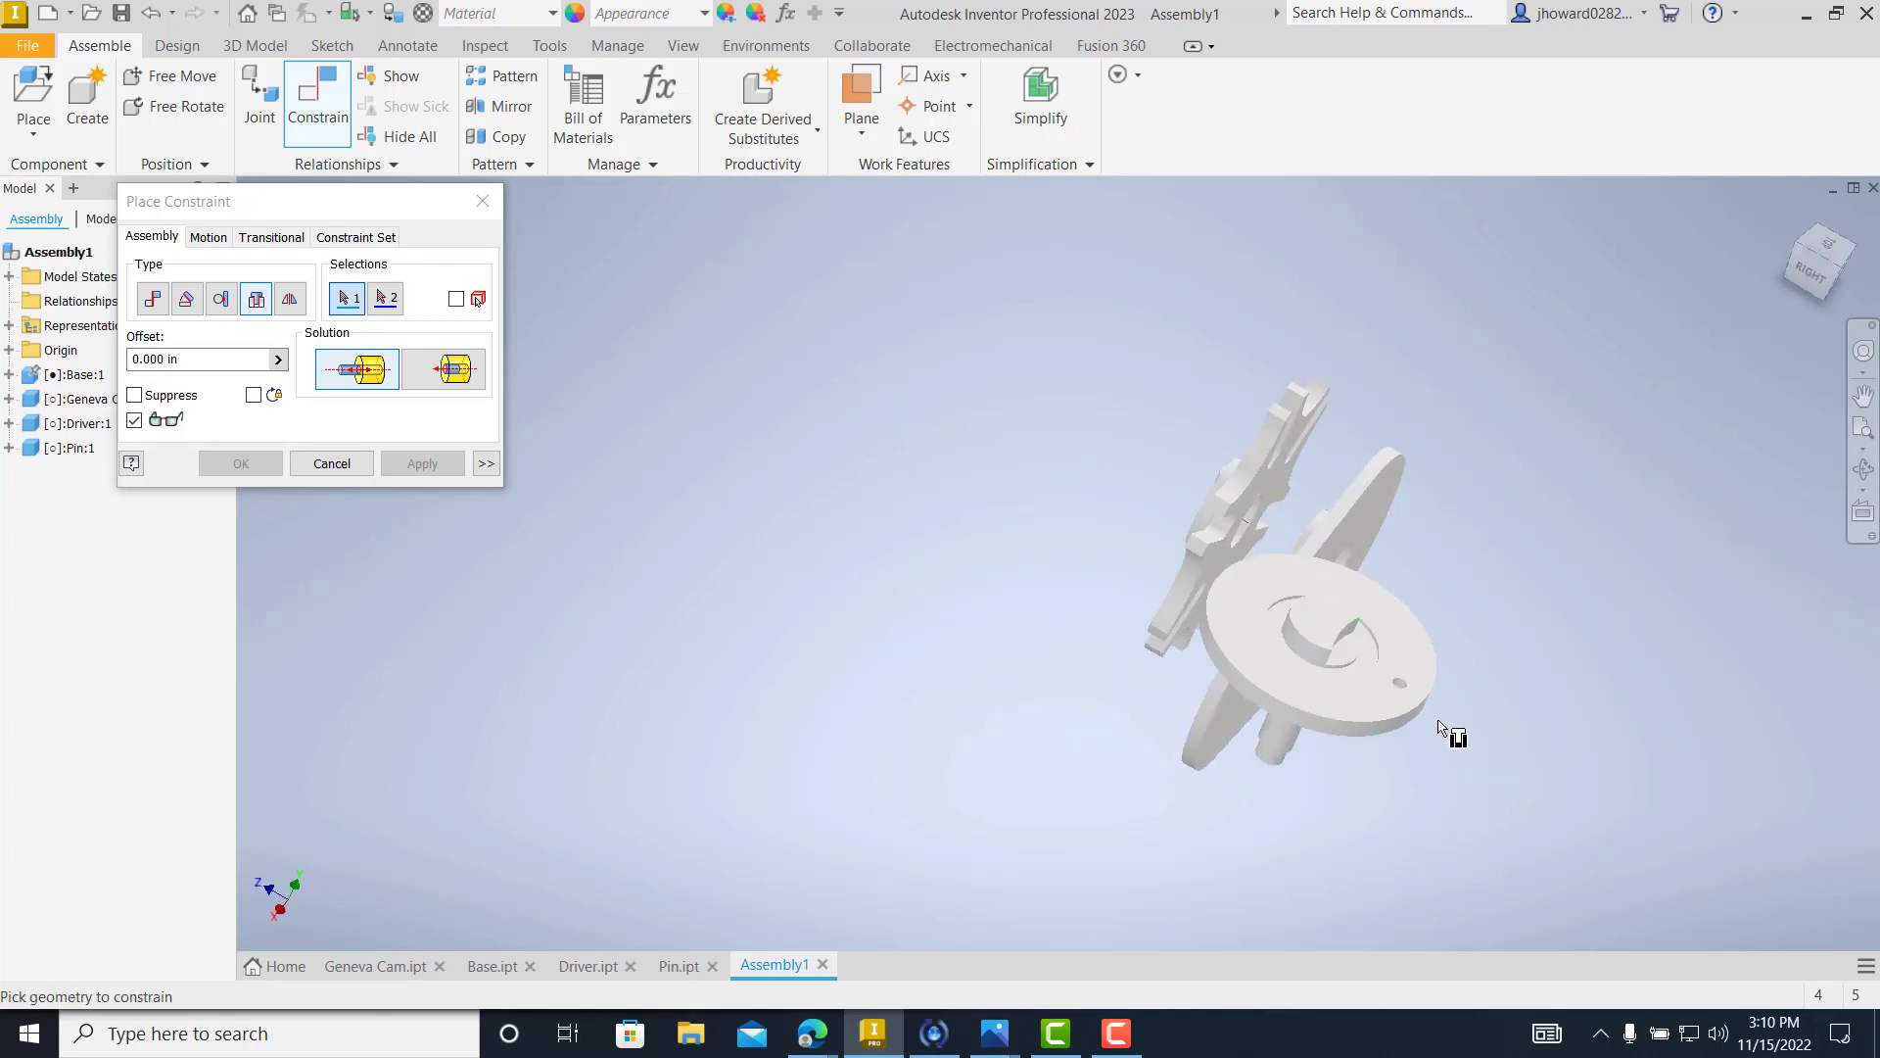
scroll(1439, 727, down, 5)
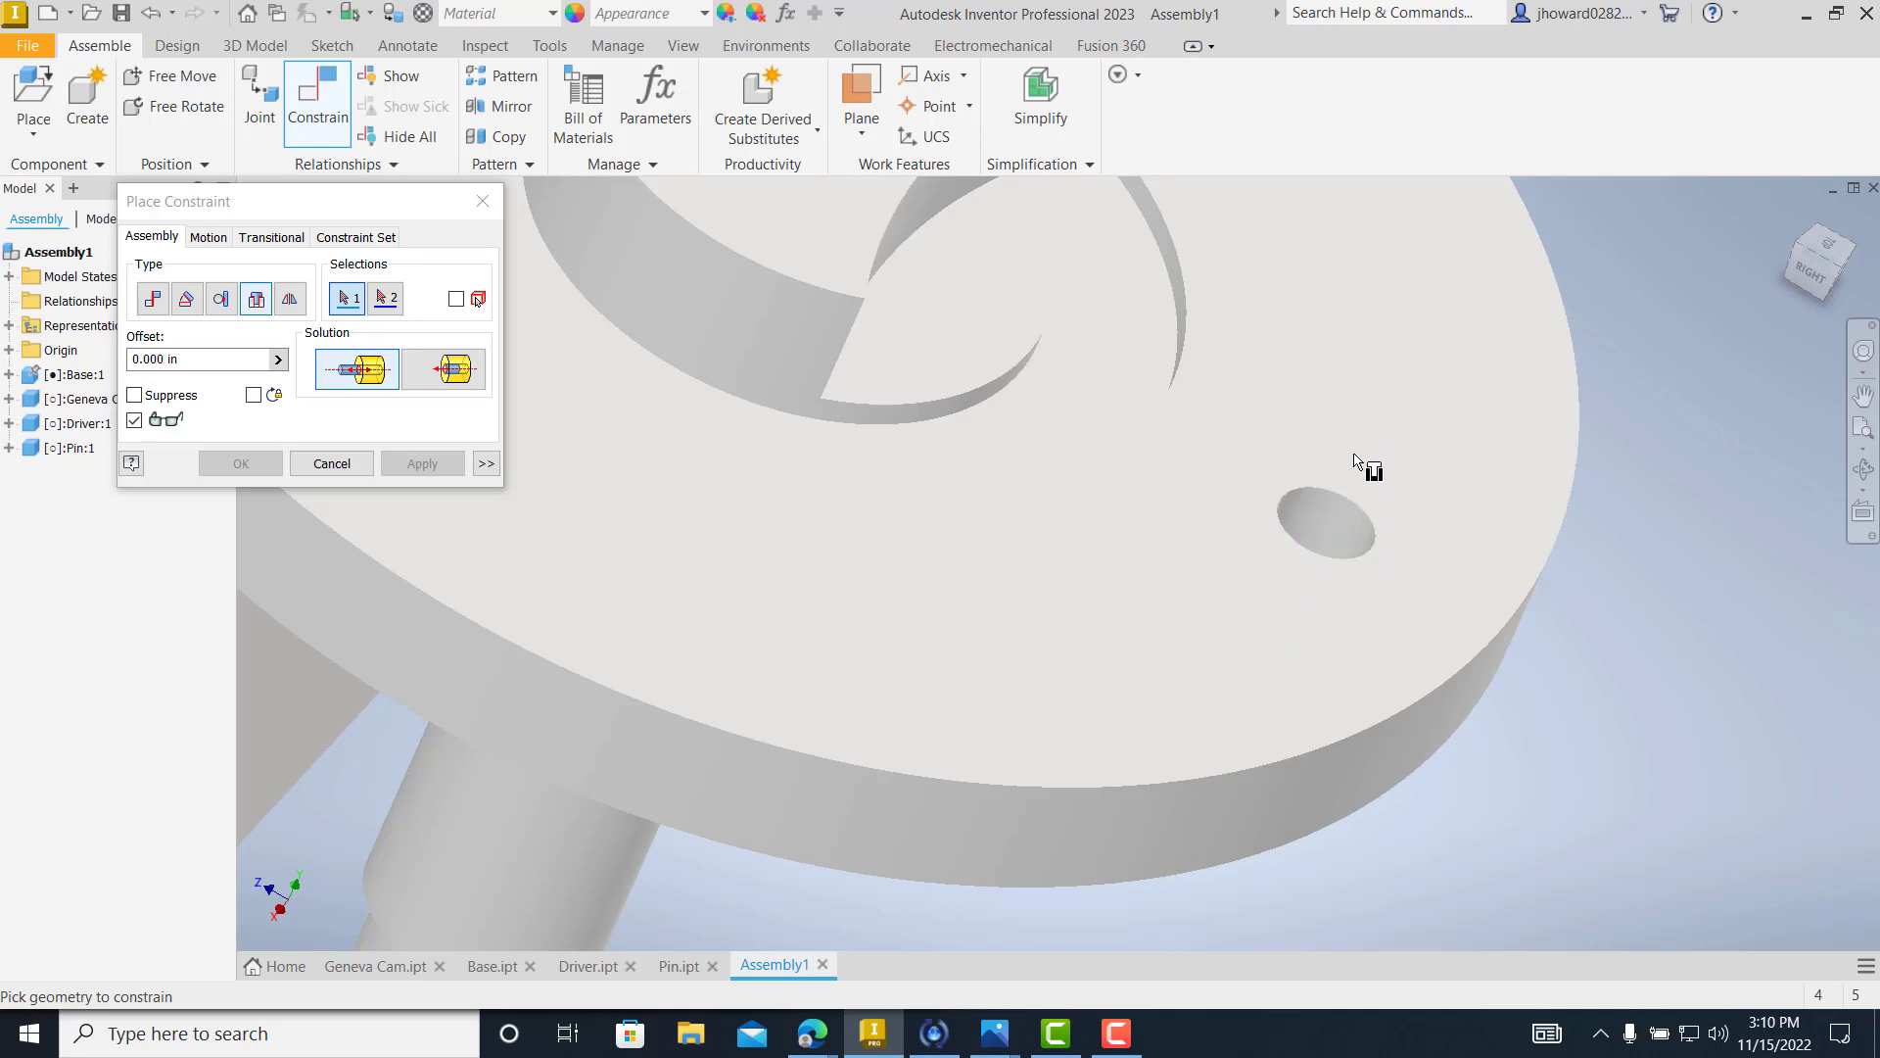
click(1343, 566)
- Pick the Pin's shoulder edge as the second selection and apply the Insert constraint with a 0.000 in offset
scroll(1322, 588, up, 5)
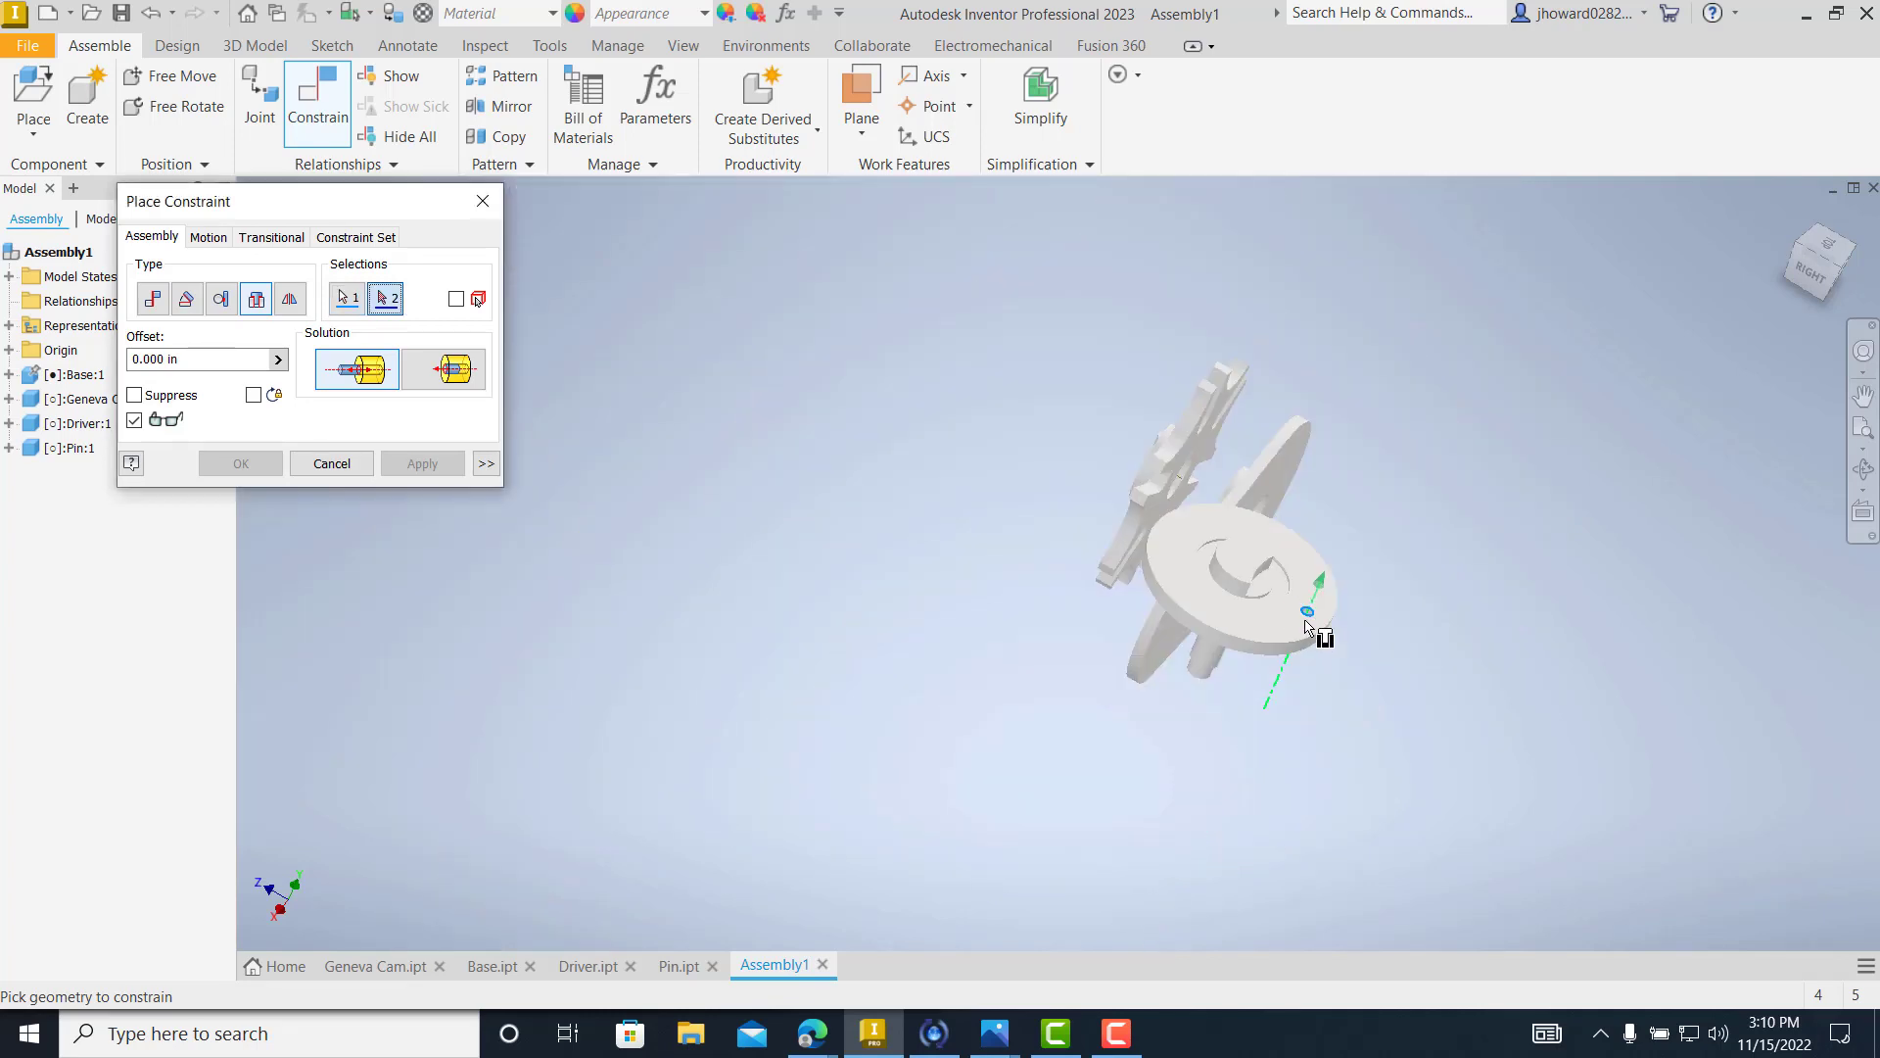
shift+middle_drag(1257, 613, 1273, 501)
scroll(1150, 479, down, 8)
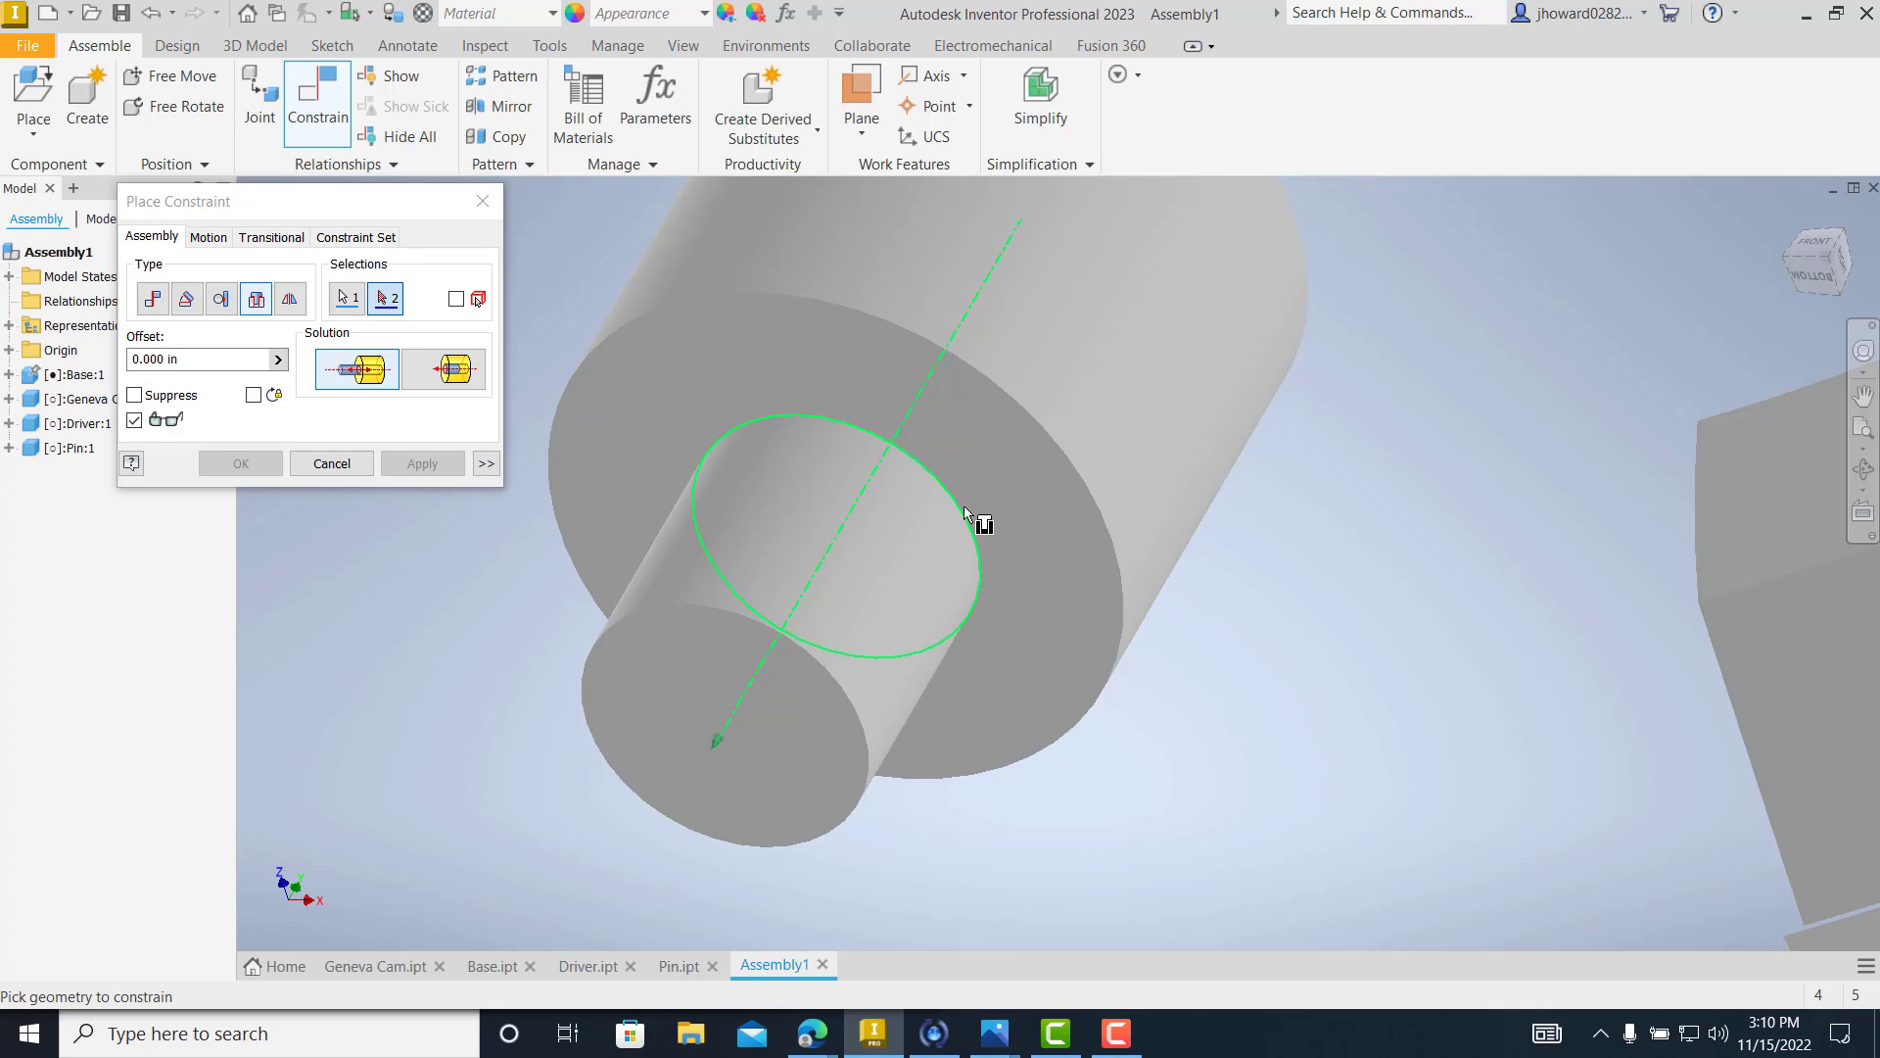
click(963, 505)
scroll(1013, 587, up, 6)
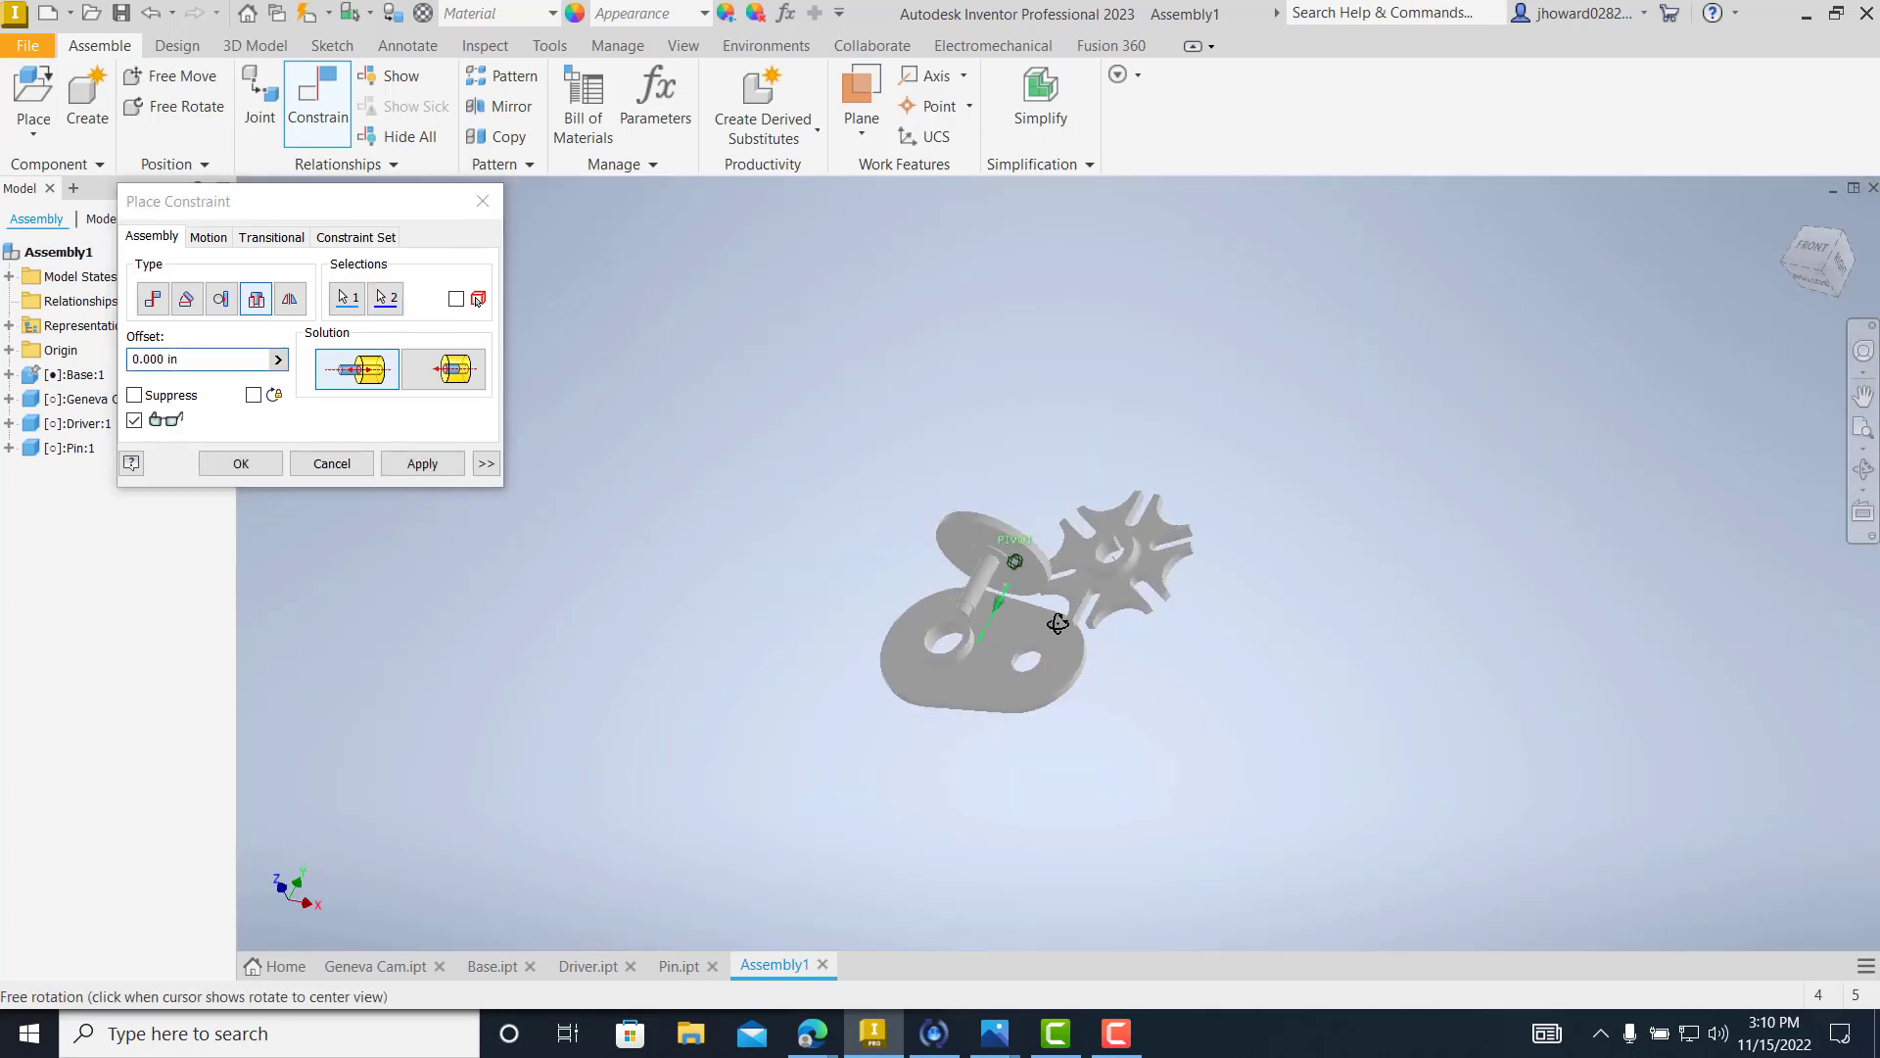
shift+middle_drag(1057, 623, 1026, 583)
scroll(1038, 562, down, 8)
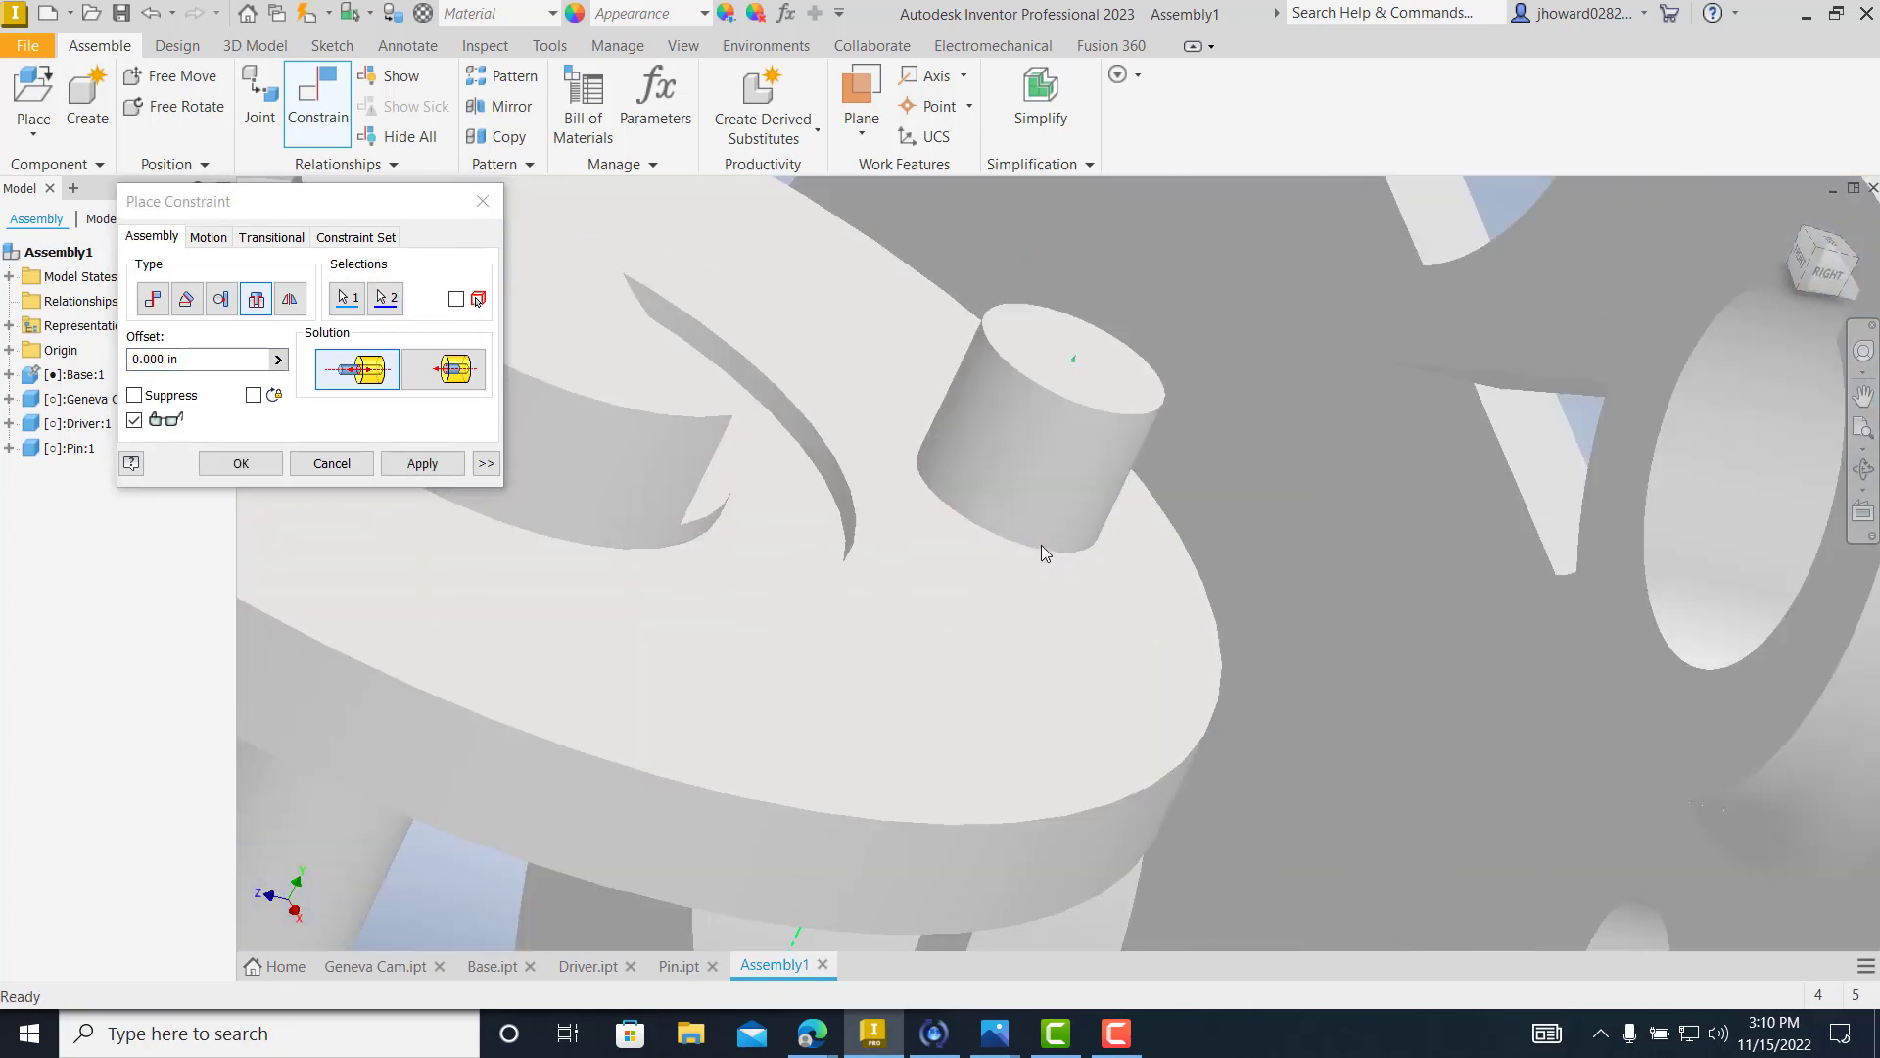
click(420, 465)
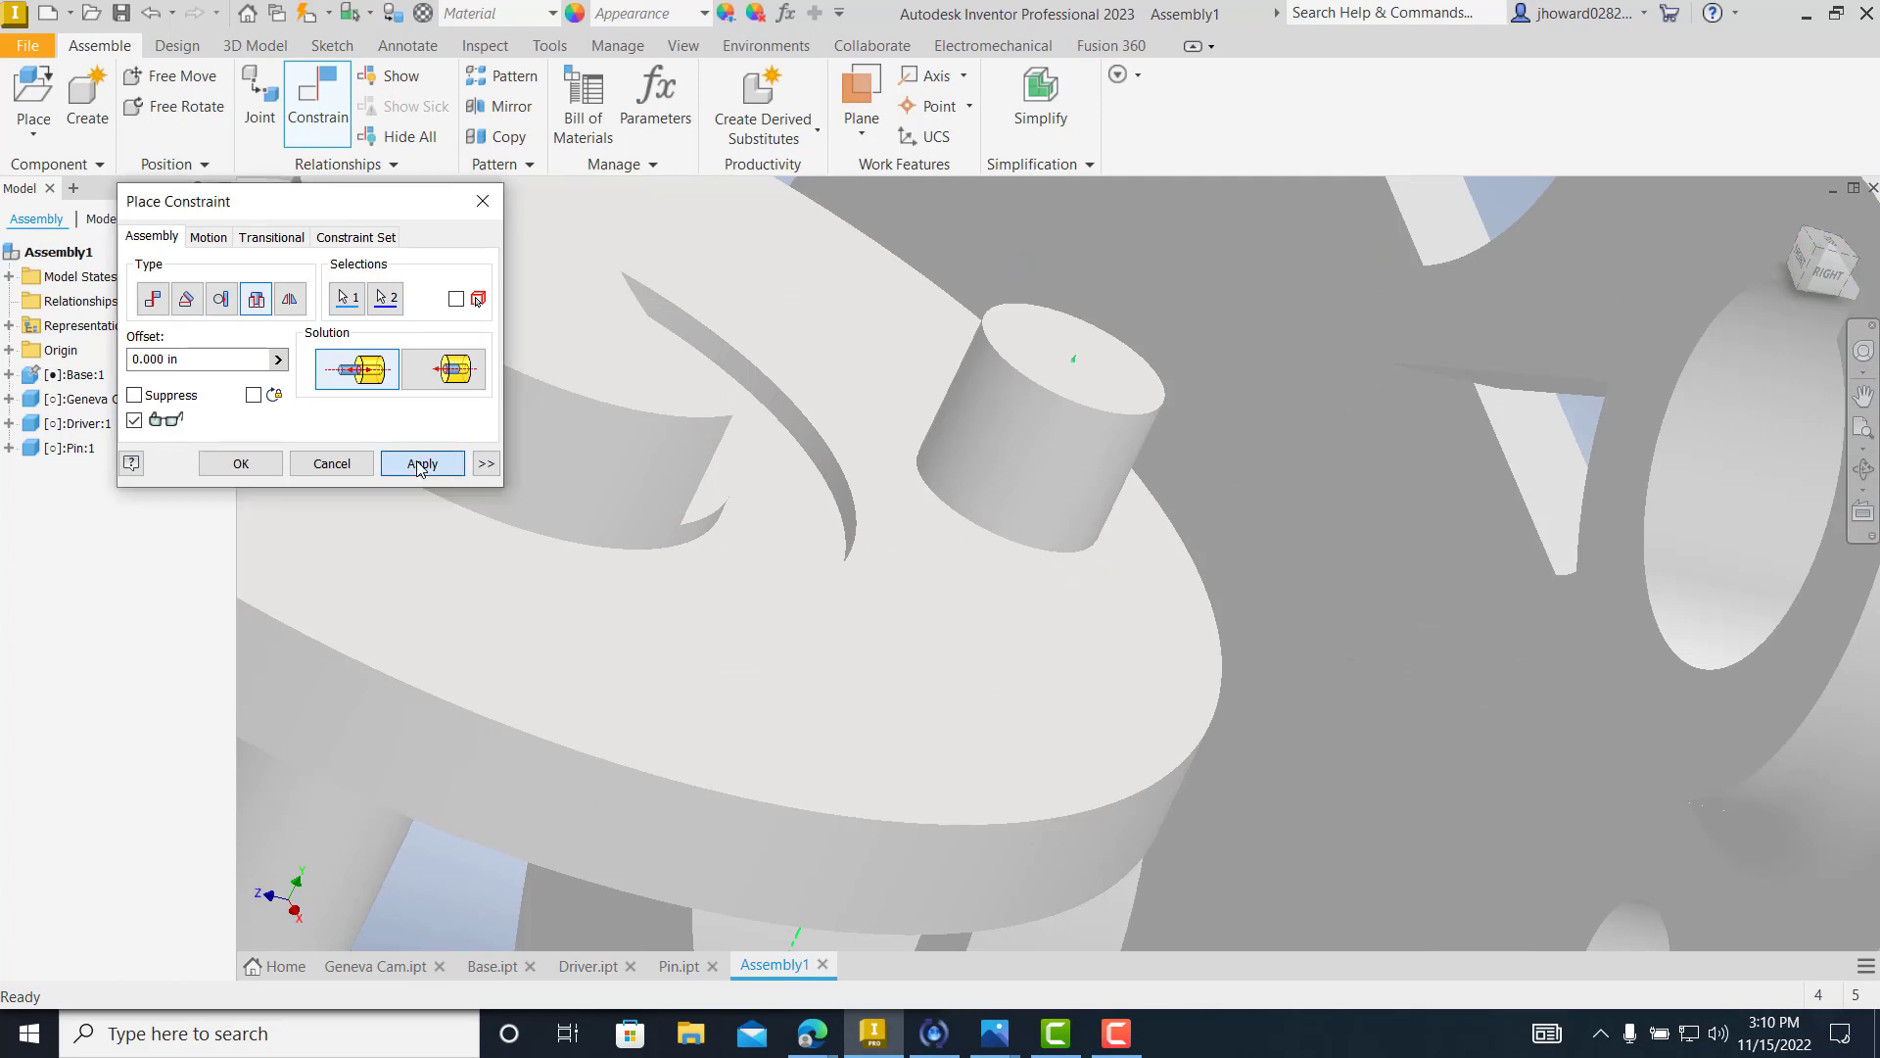
click(333, 467)
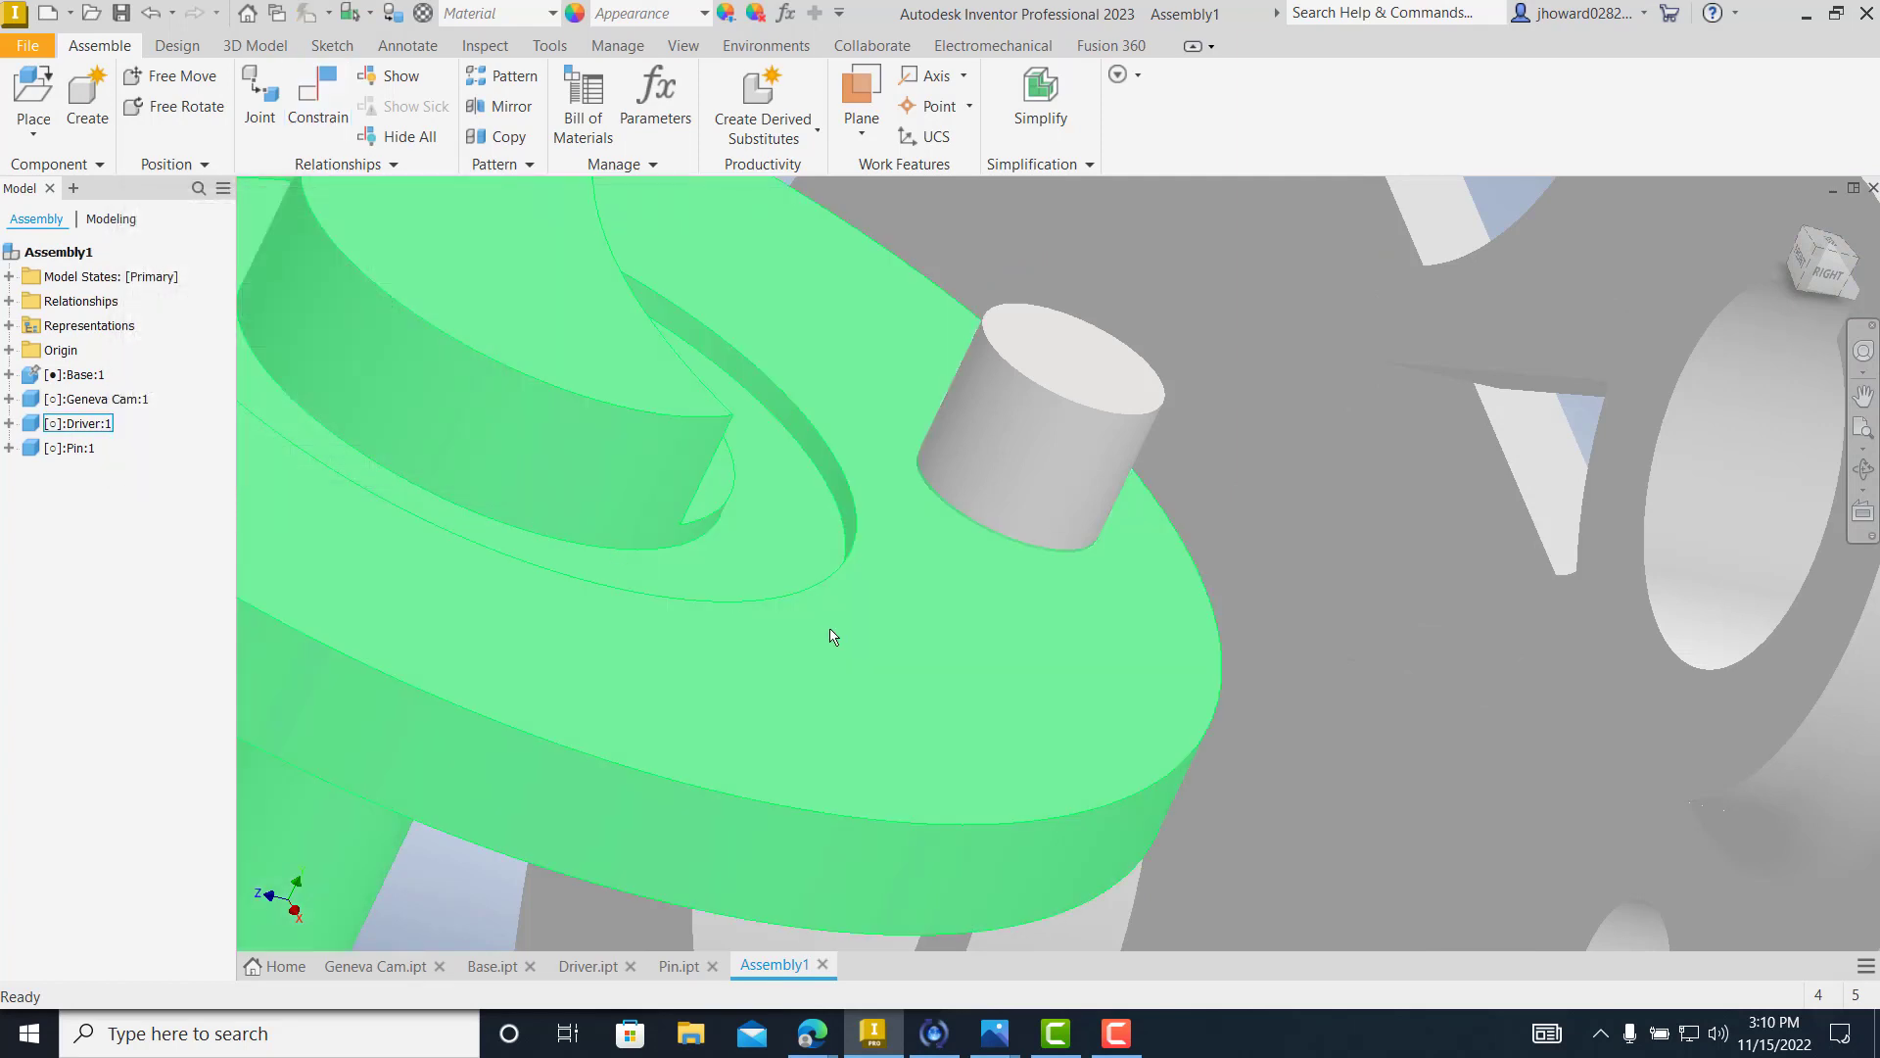
- Drag the Driver to check that the Pin moves with it, and examine its shaft and the Base's smaller hole
scroll(830, 630, up, 6)
drag(790, 646, 598, 537)
middle_drag(708, 525, 604, 452)
shift+middle_drag(780, 617, 1024, 574)
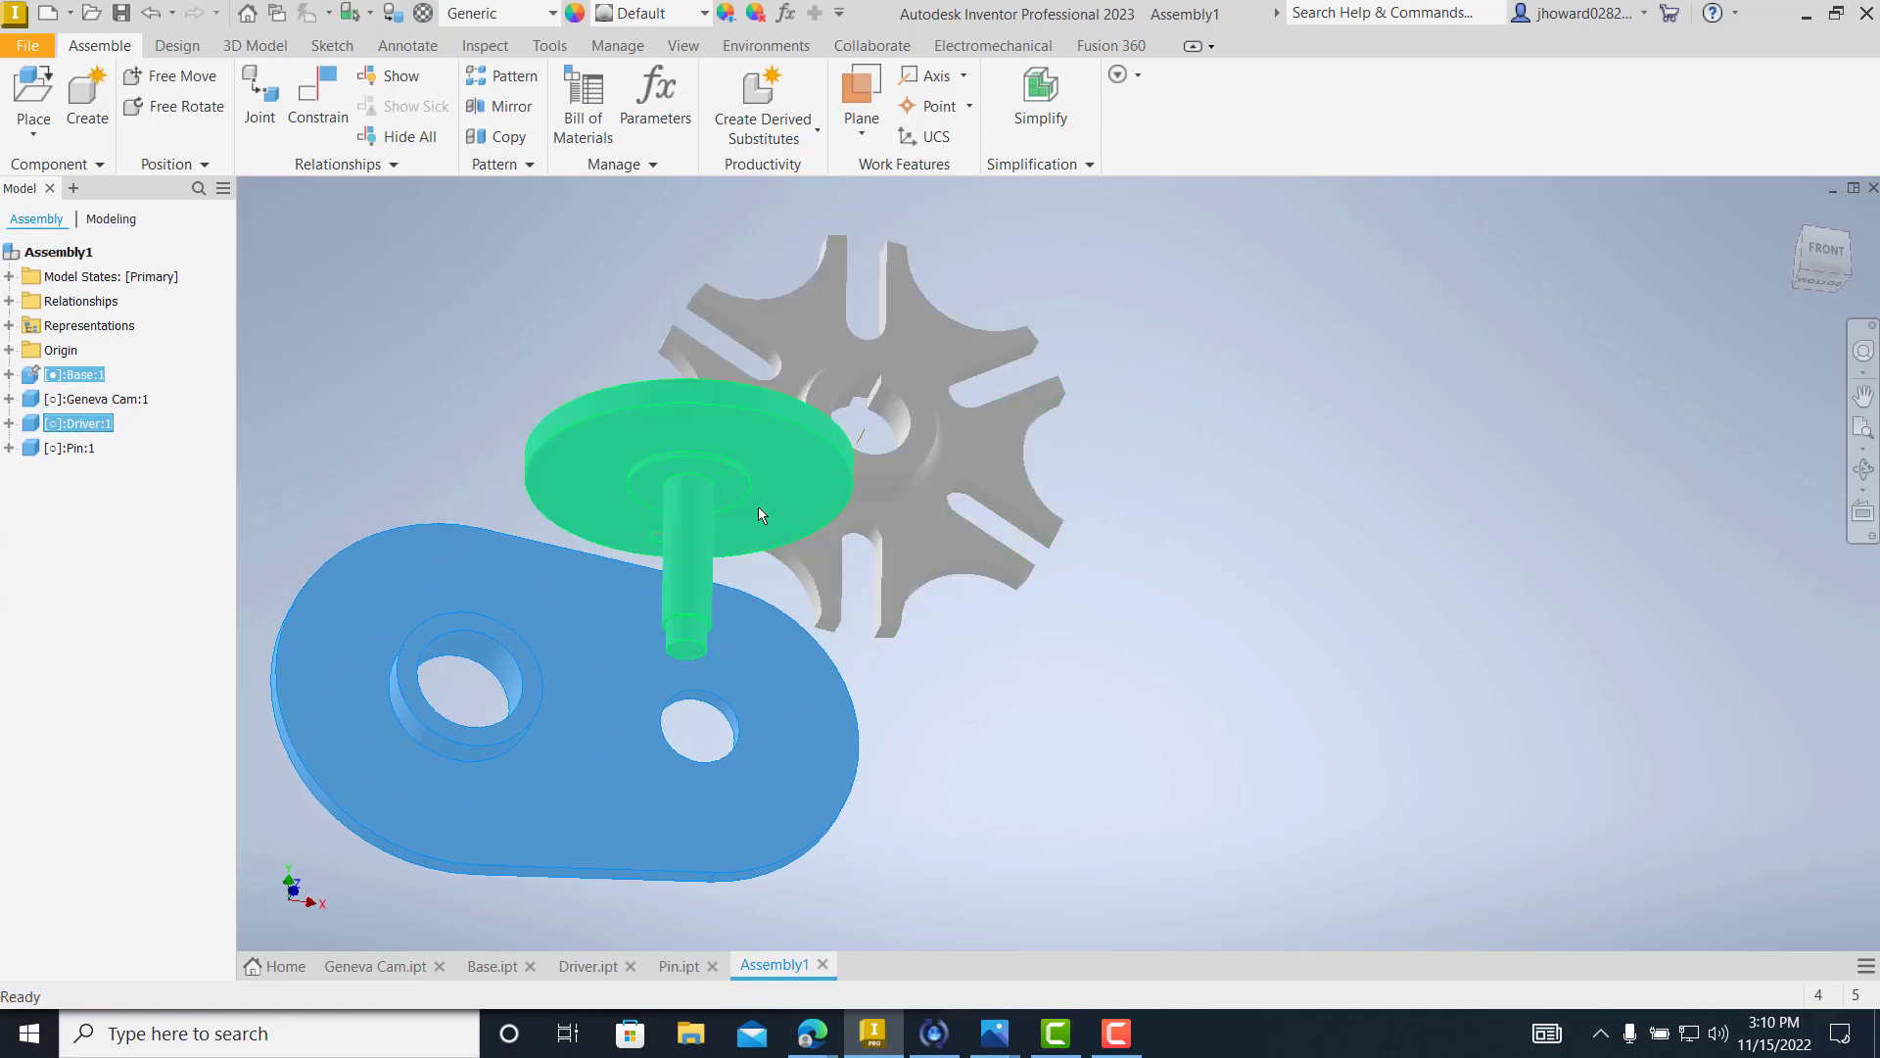
scroll(667, 568, down, 5)
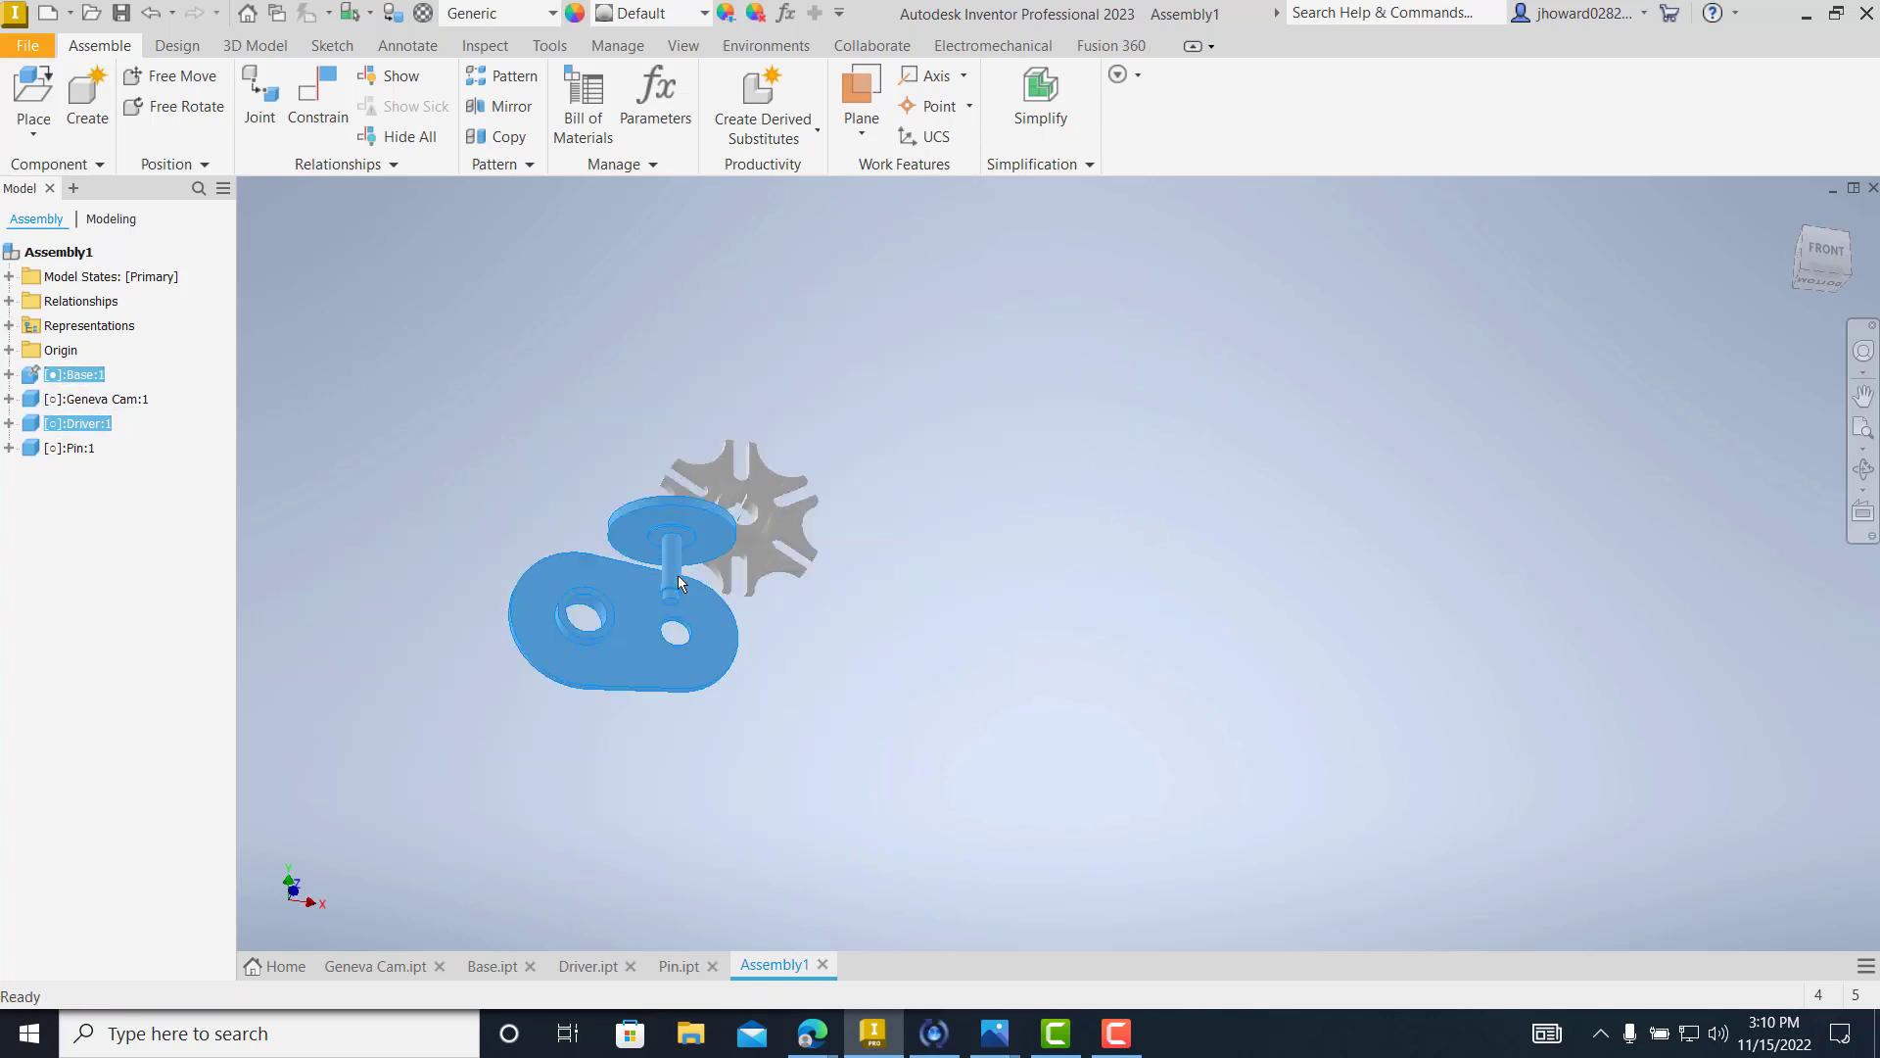
scroll(680, 576, up, 3)
scroll(680, 576, up, 3)
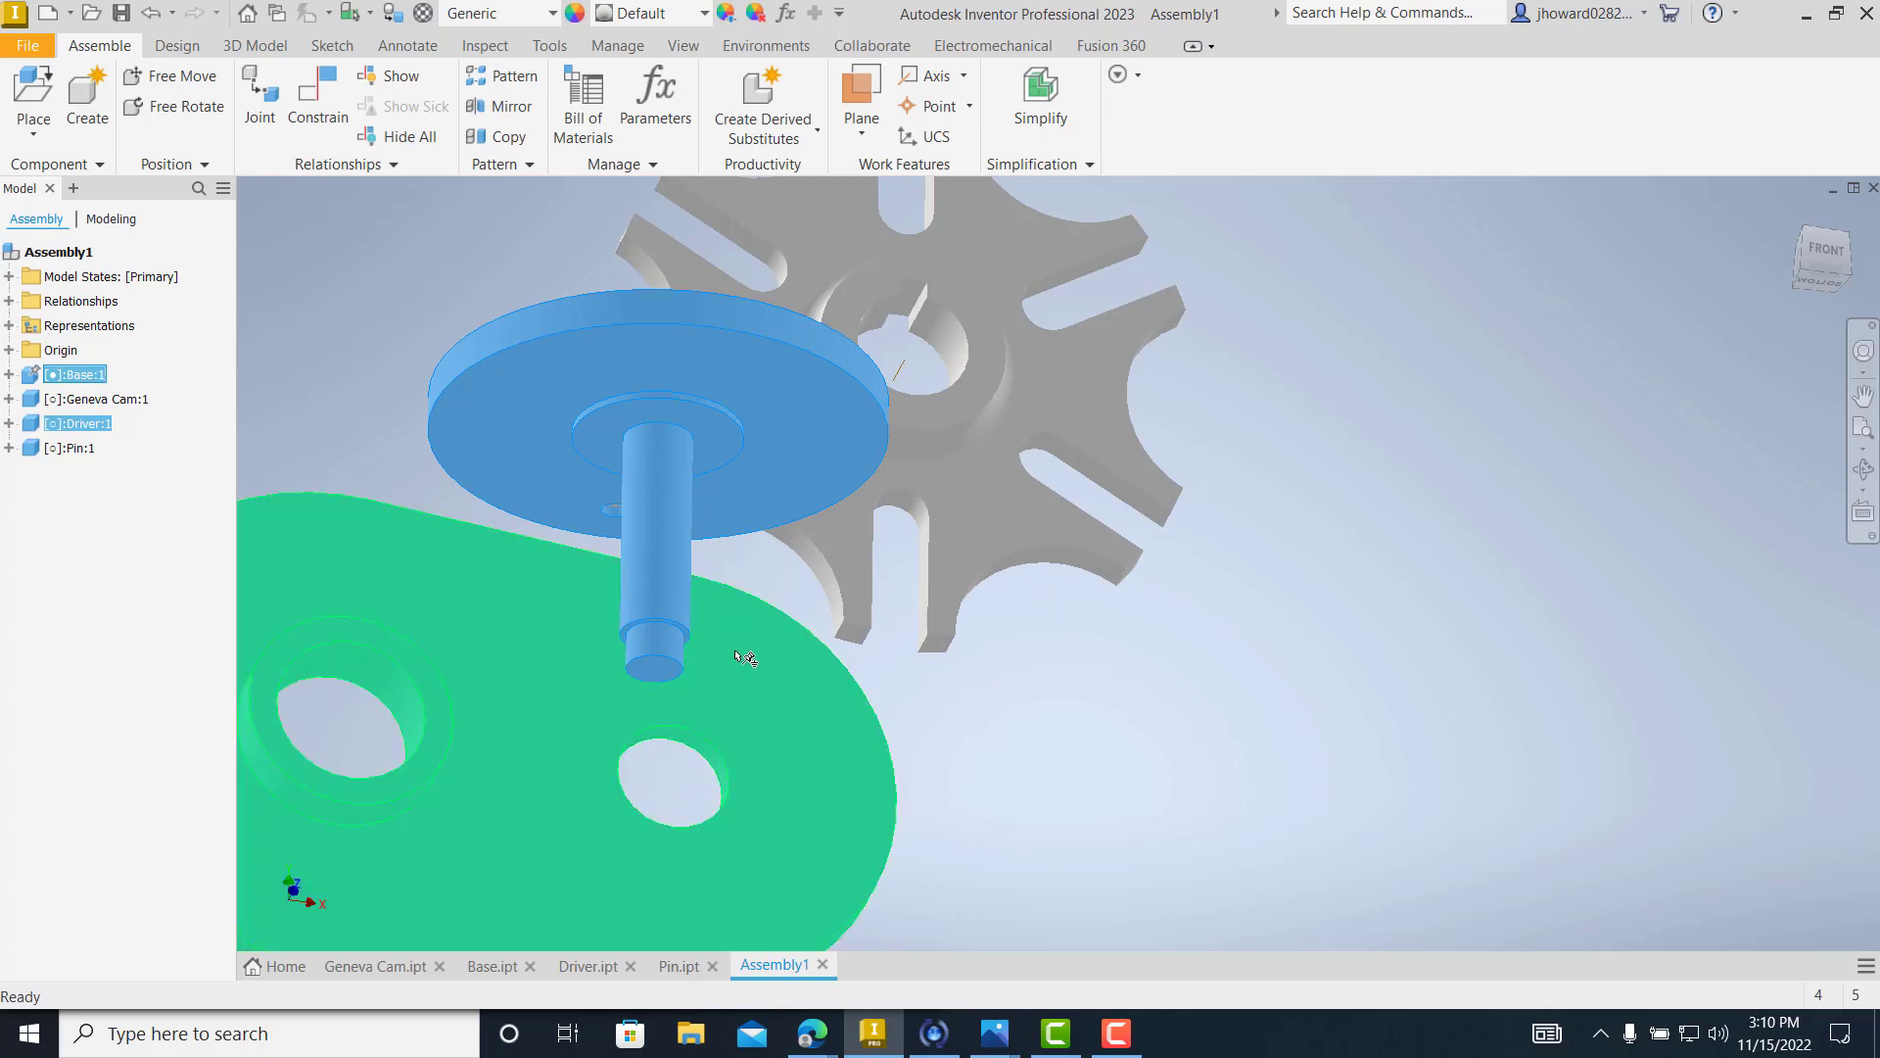
click(1083, 625)
scroll(327, 399, up, 2)
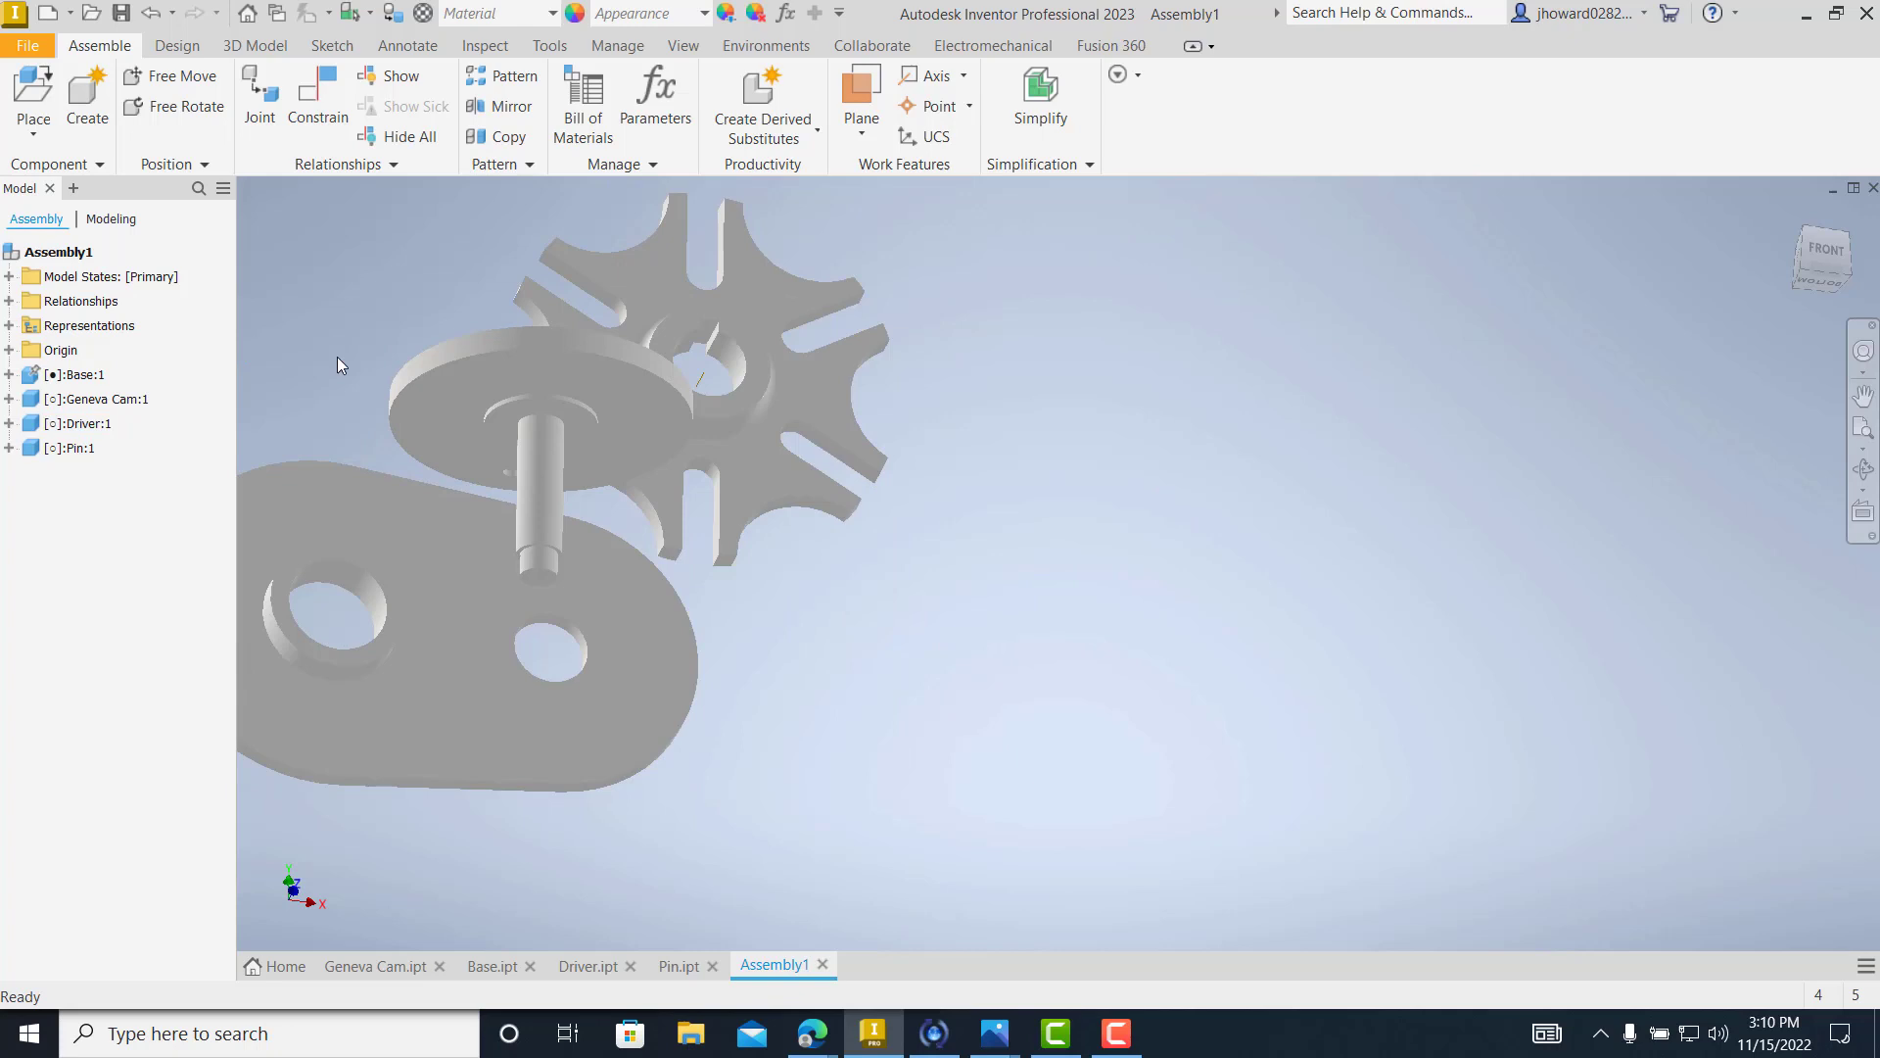
- Mate the axis of the Base's smaller hole to the Driver's shaft axis with the opposed solution and 0.000 in offset
click(319, 110)
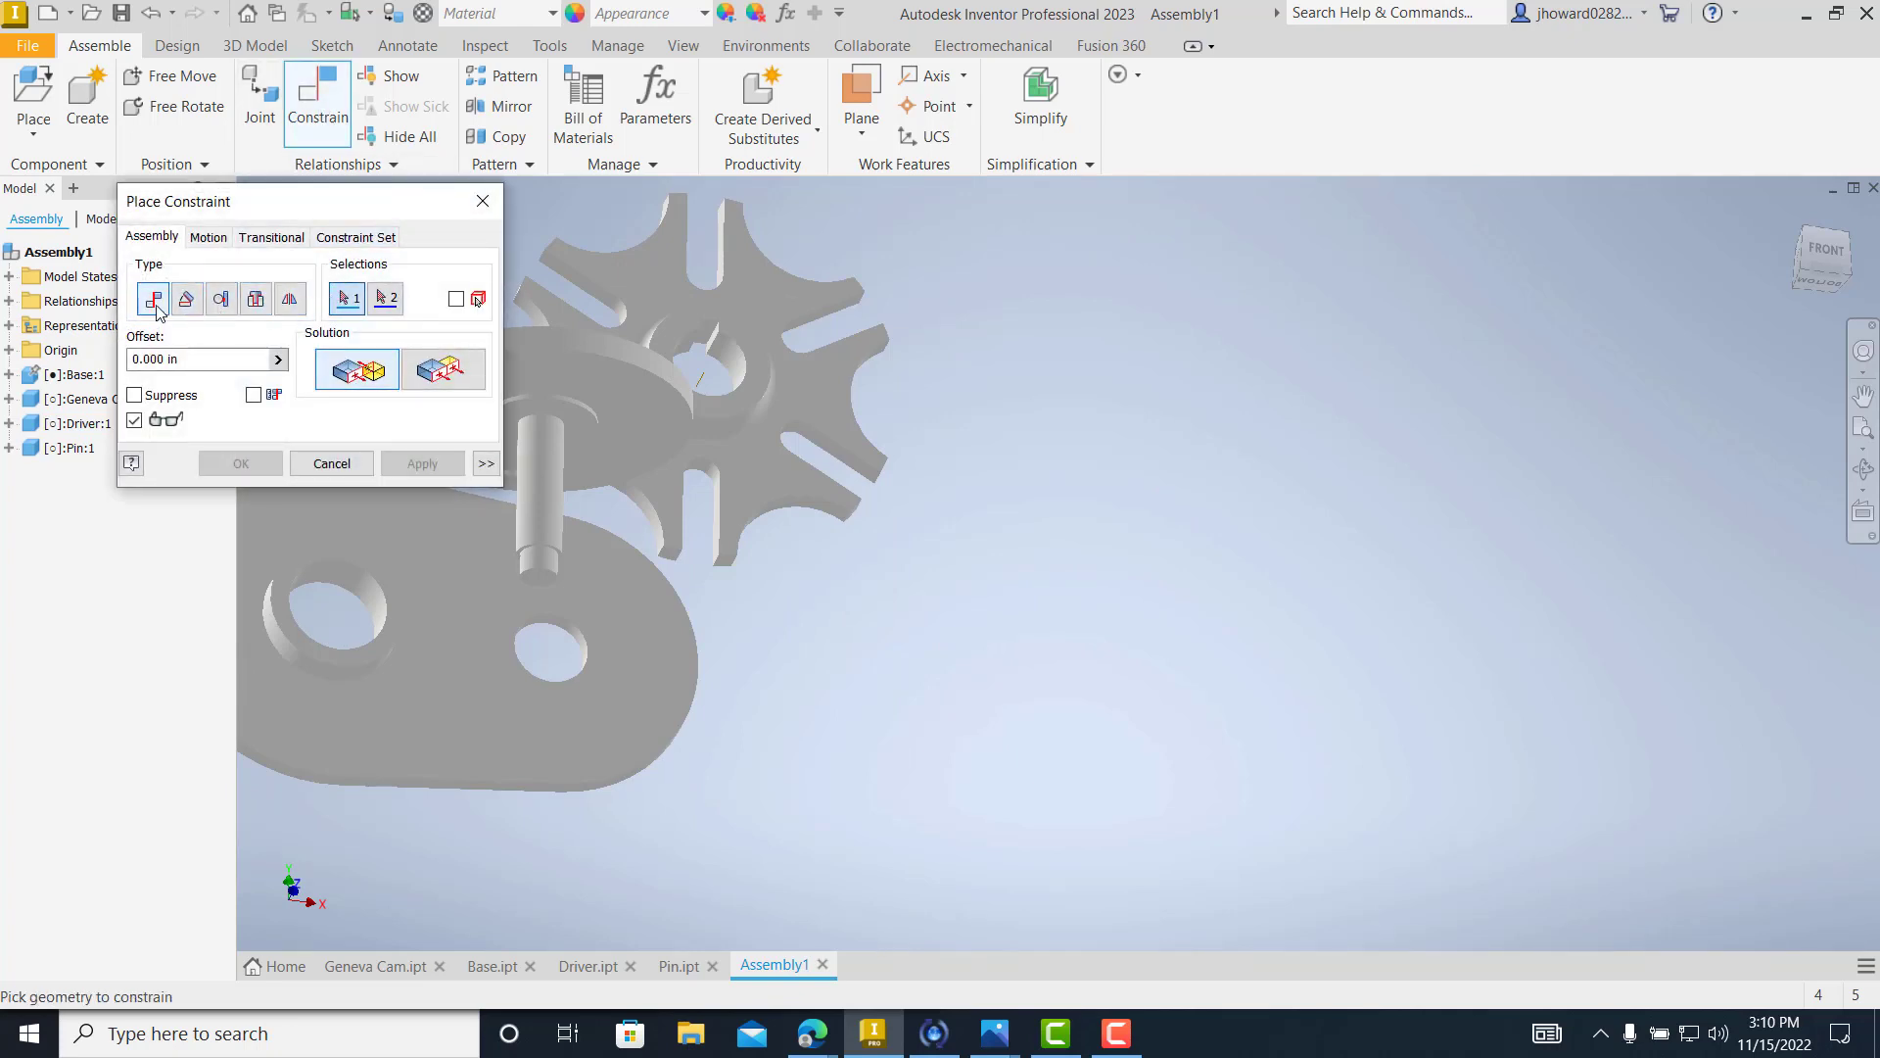
middle_drag(822, 576, 1087, 580)
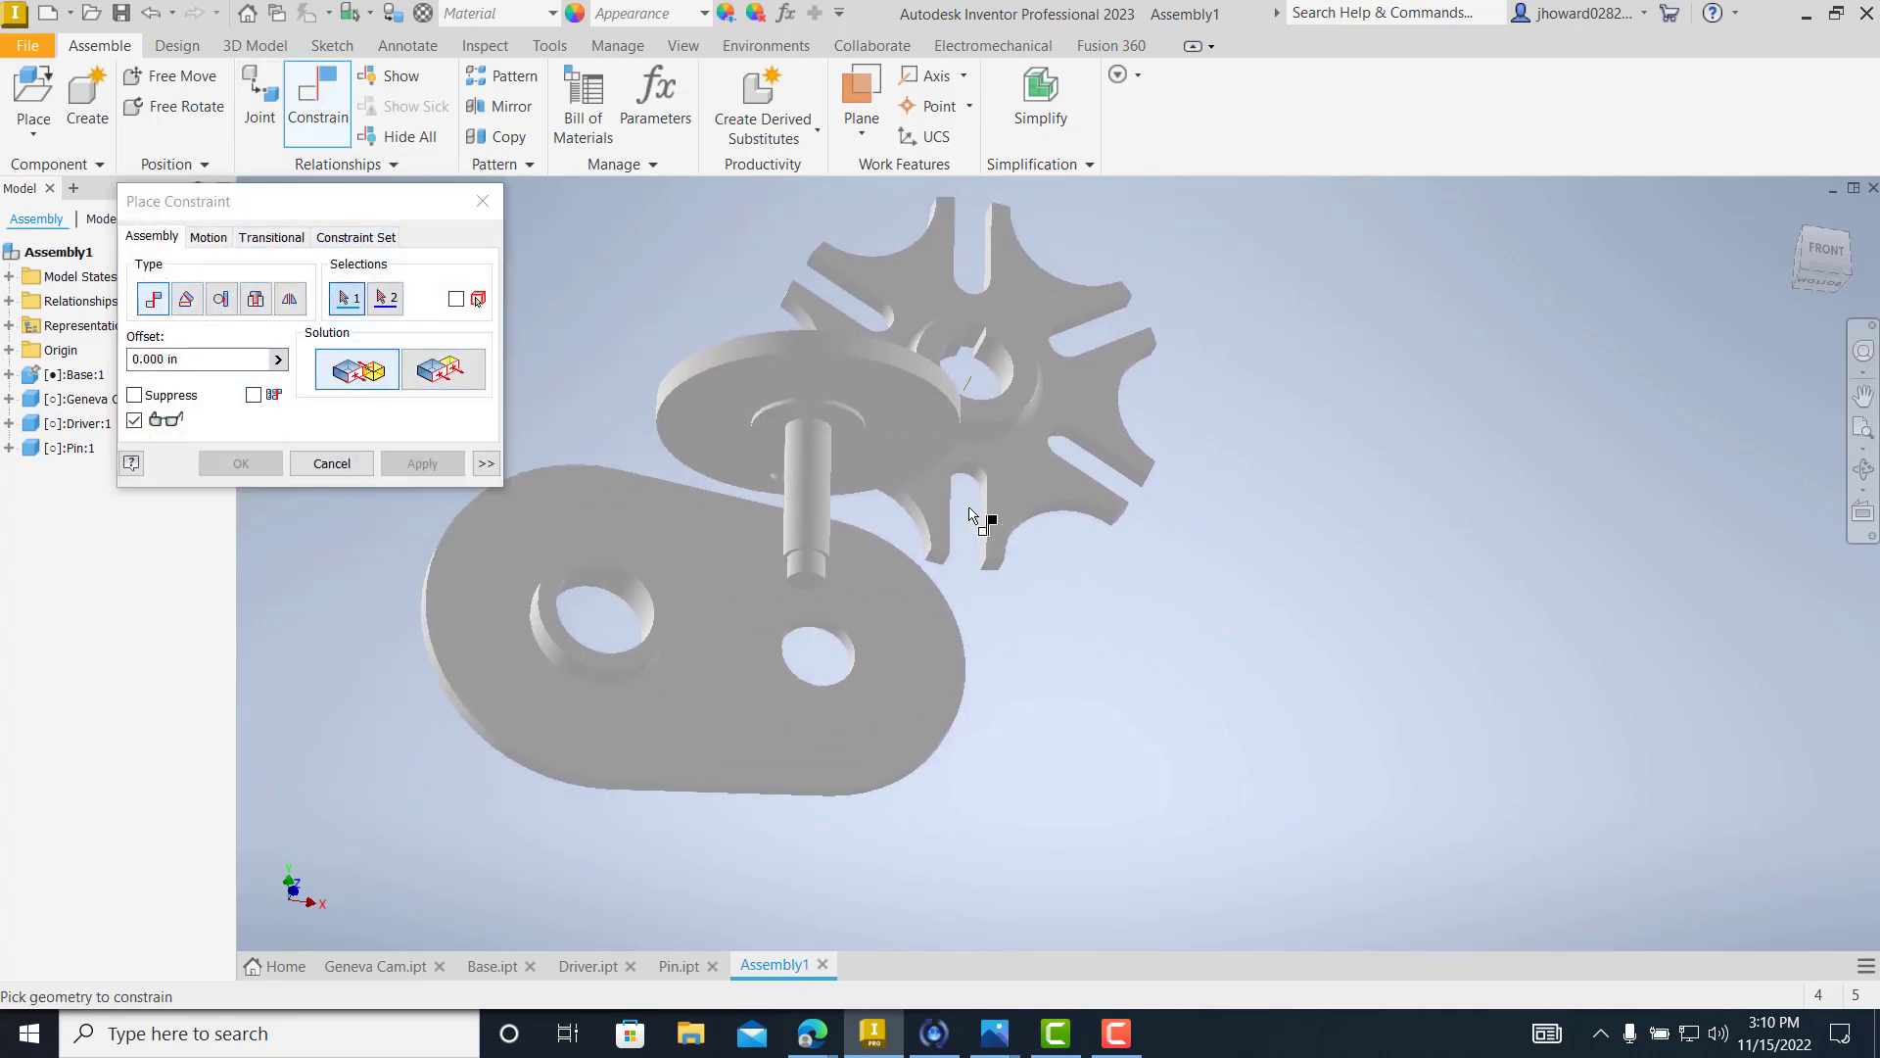
scroll(873, 623, down, 5)
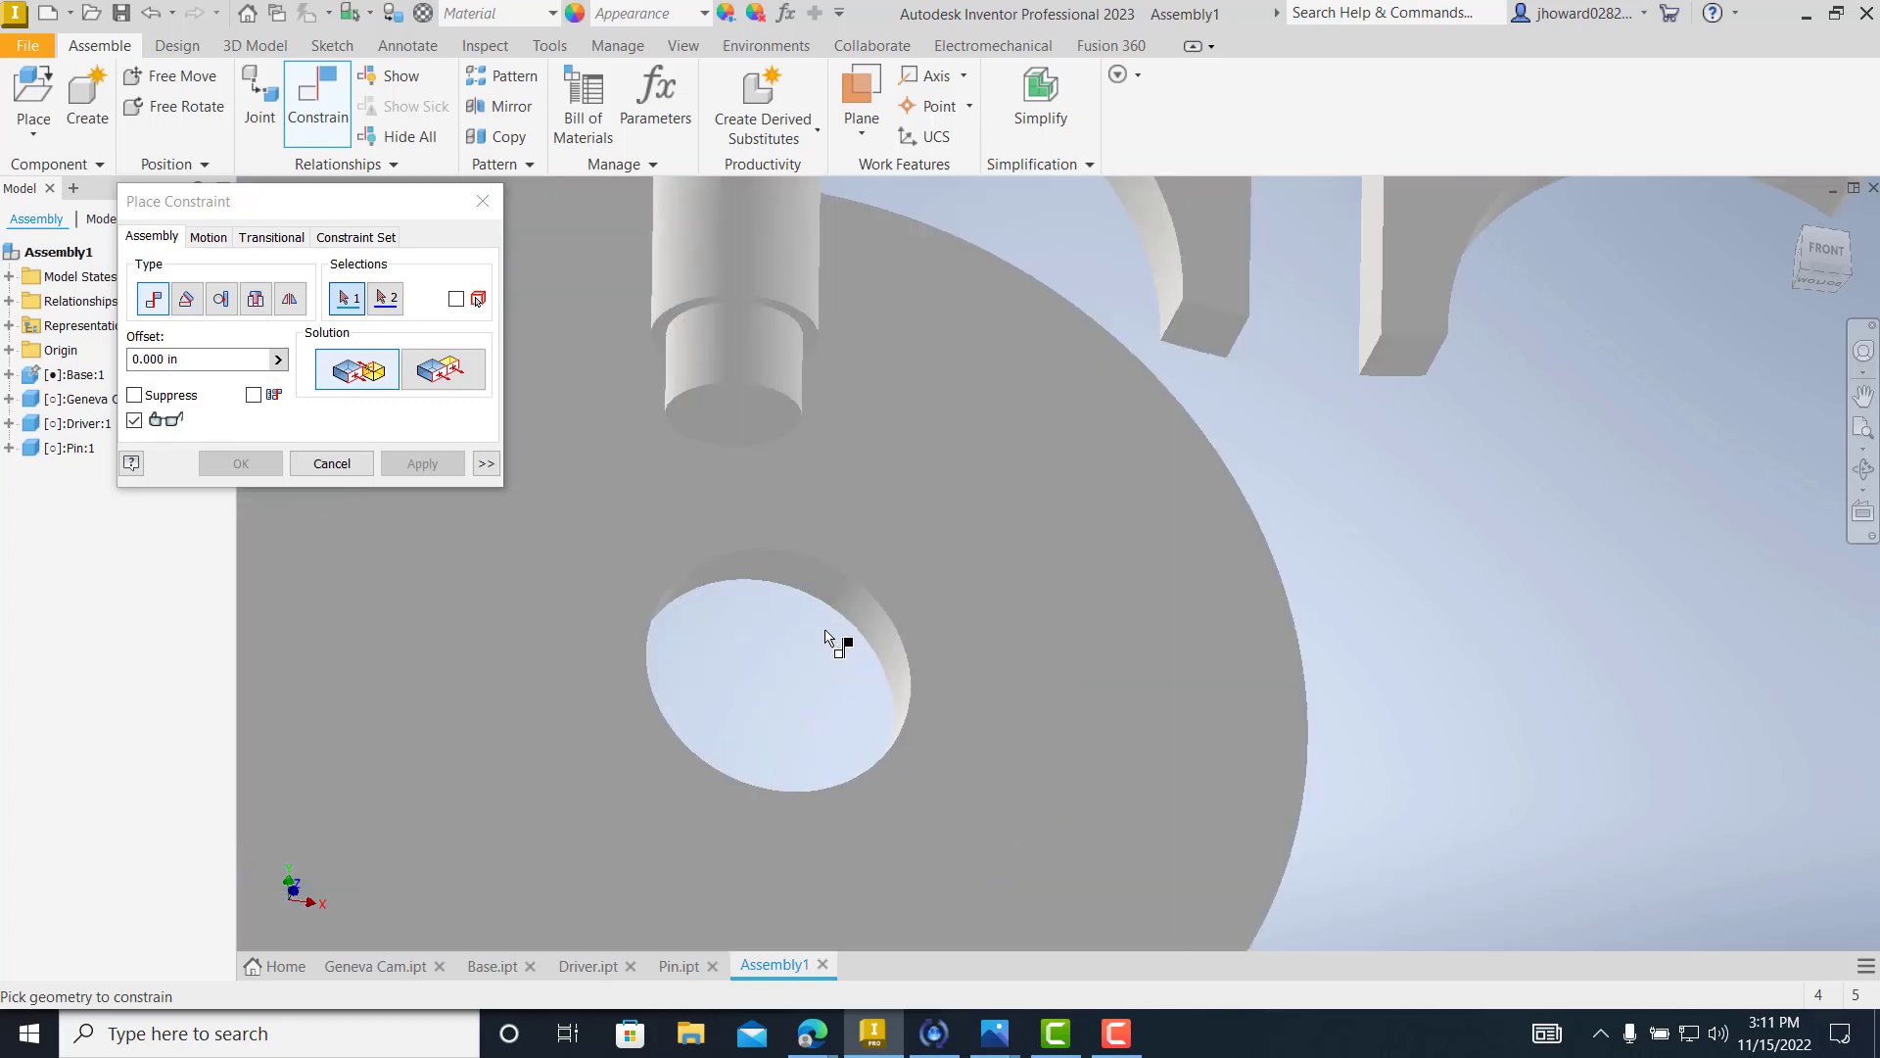
click(803, 577)
scroll(802, 573, up, 4)
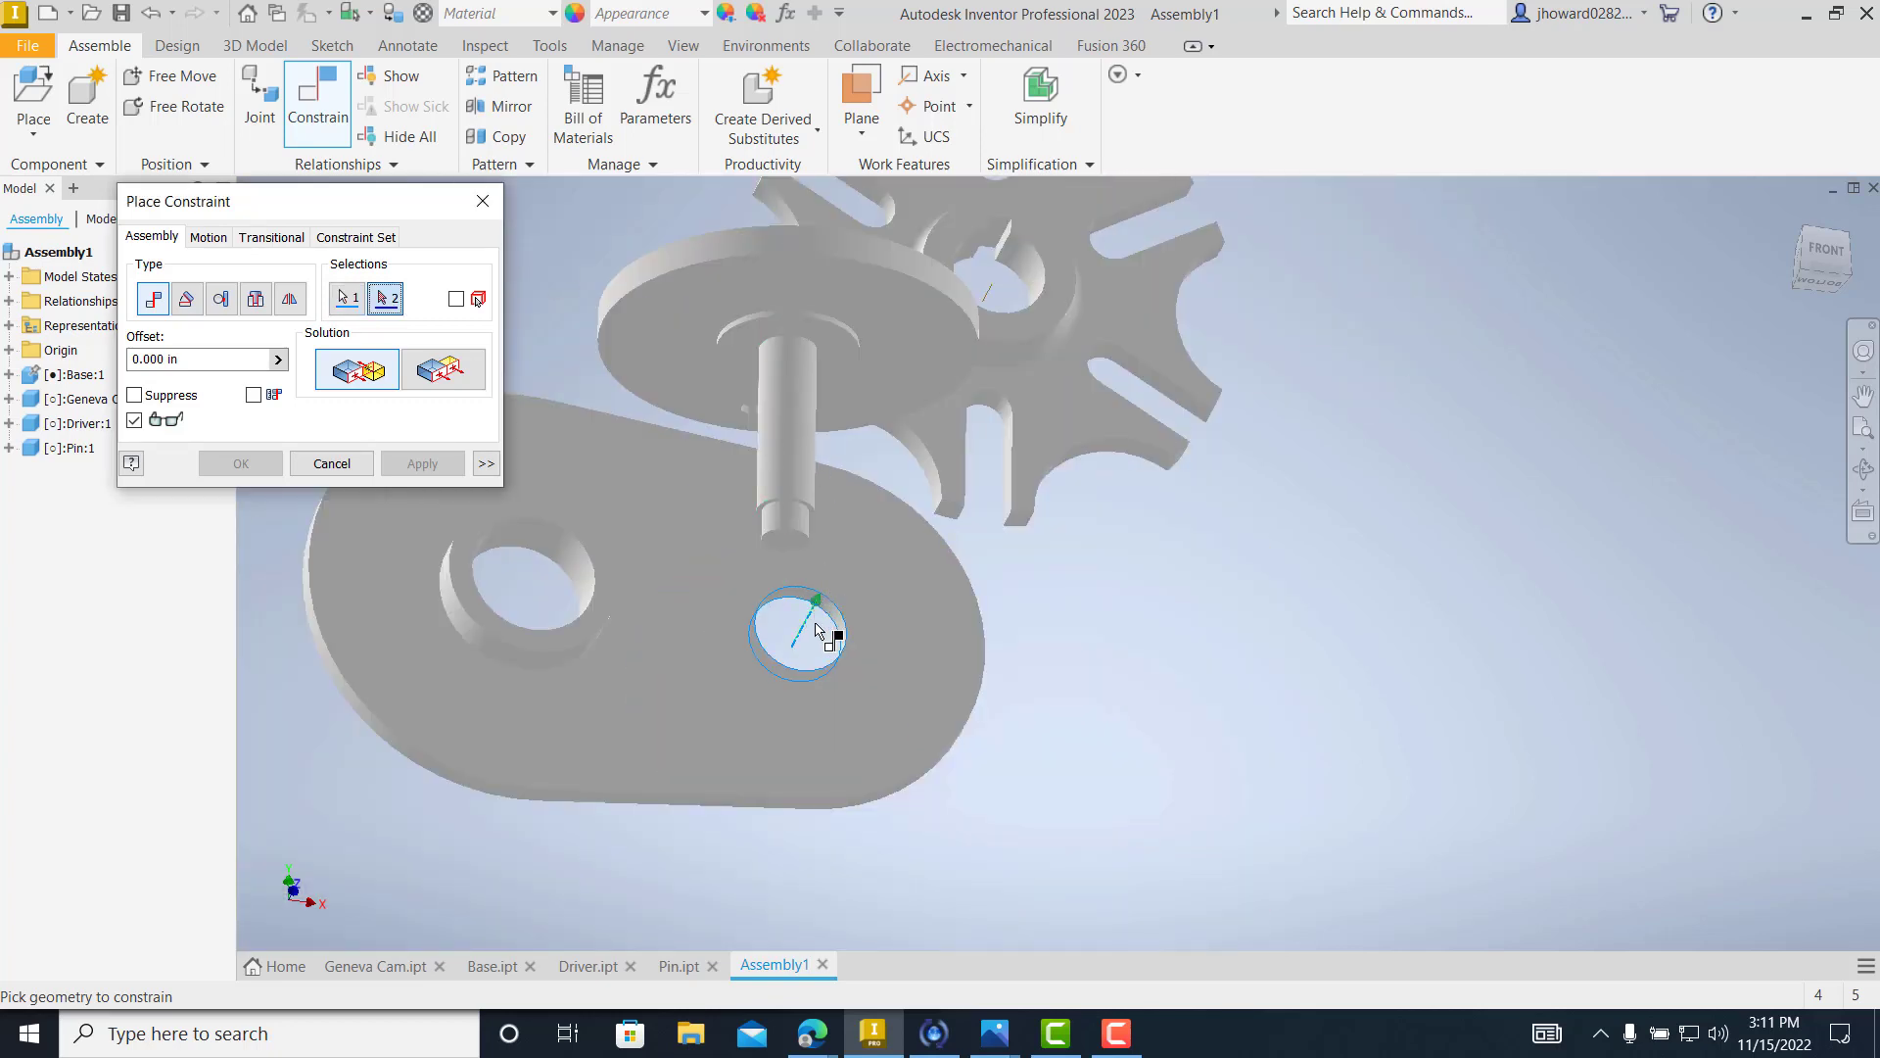
click(797, 457)
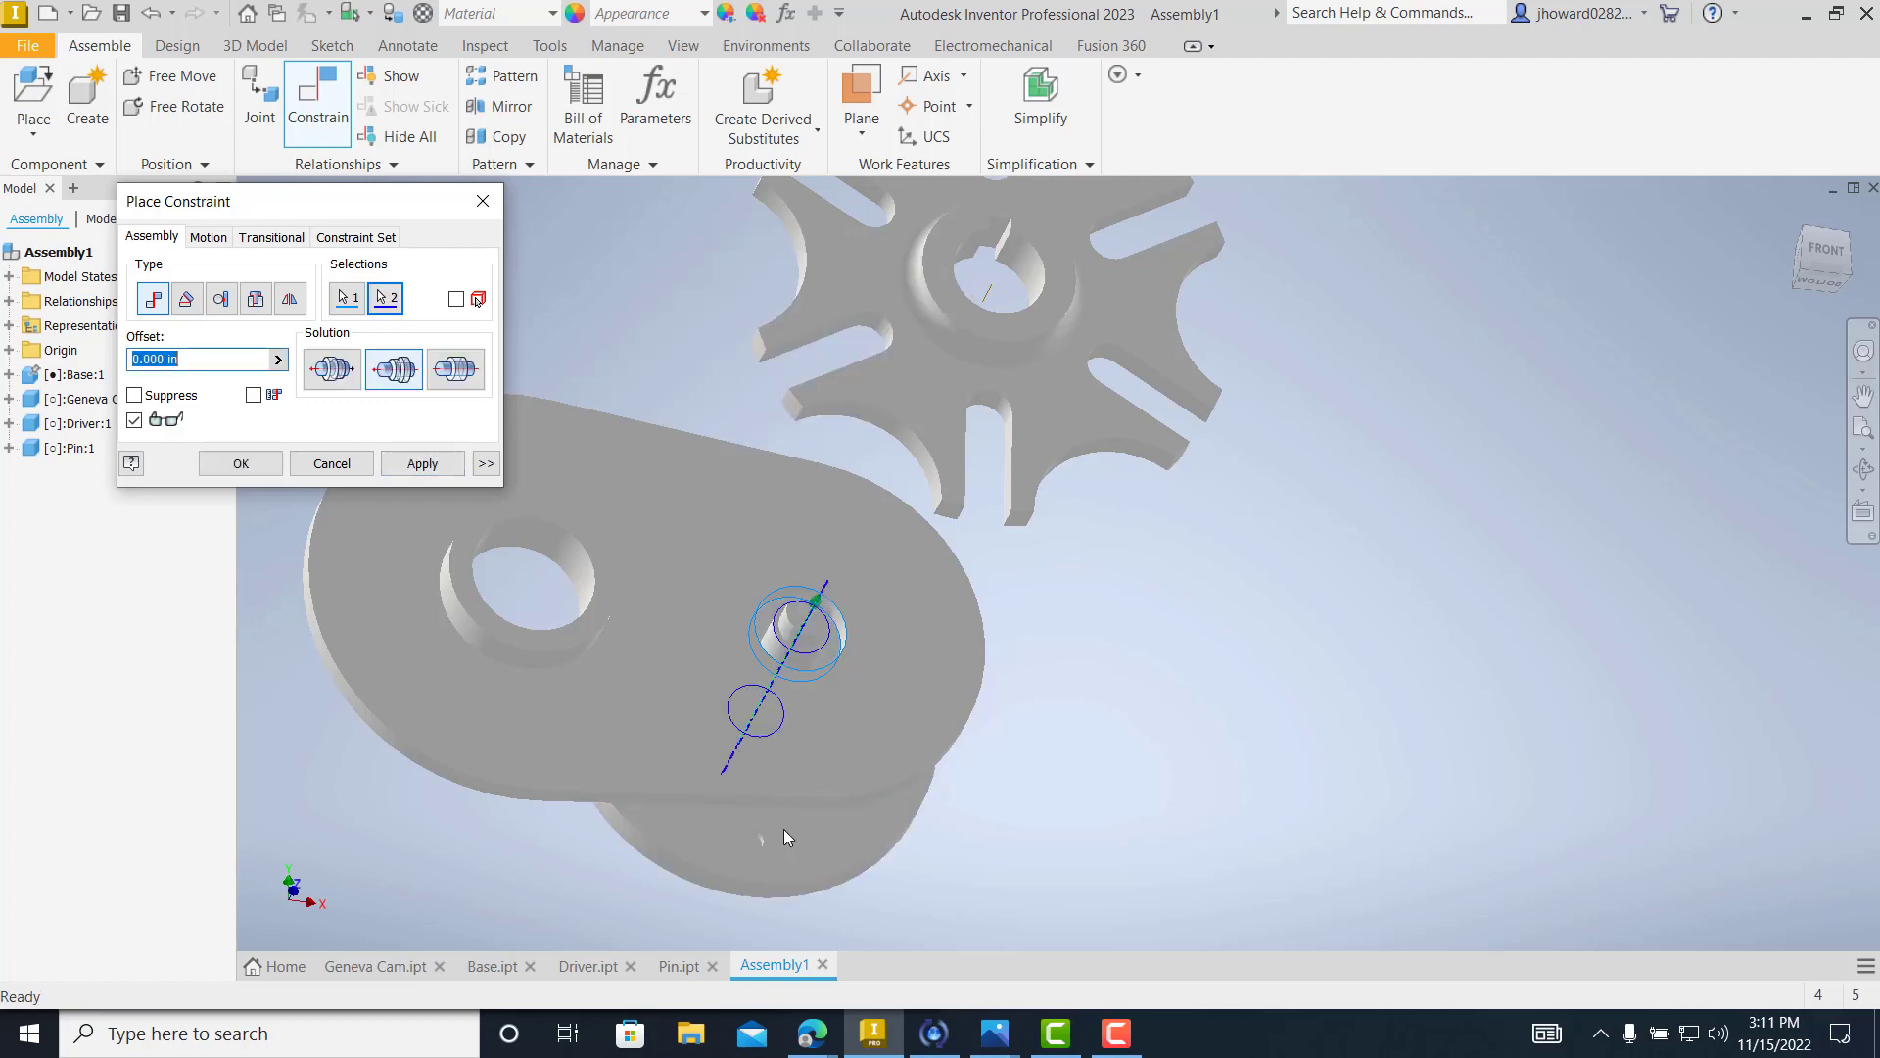
click(335, 373)
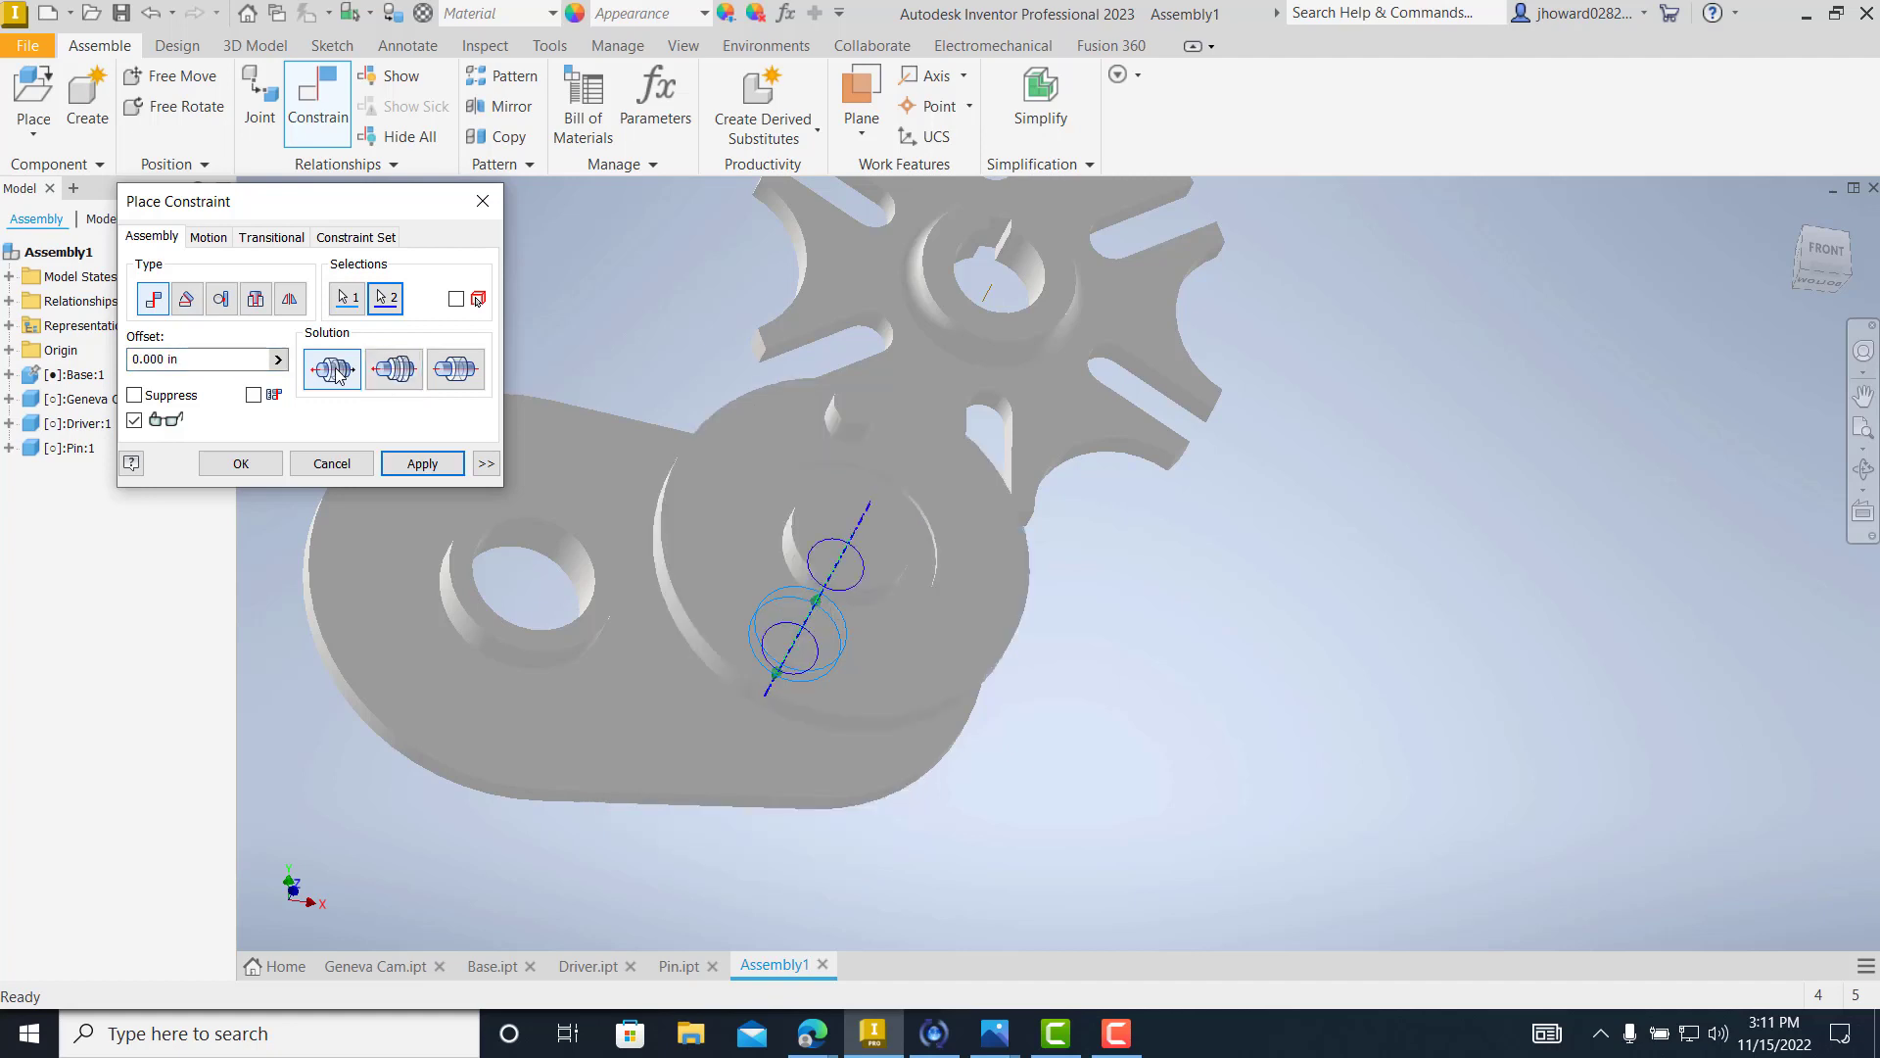
shift+middle_drag(1171, 621, 977, 491)
click(423, 470)
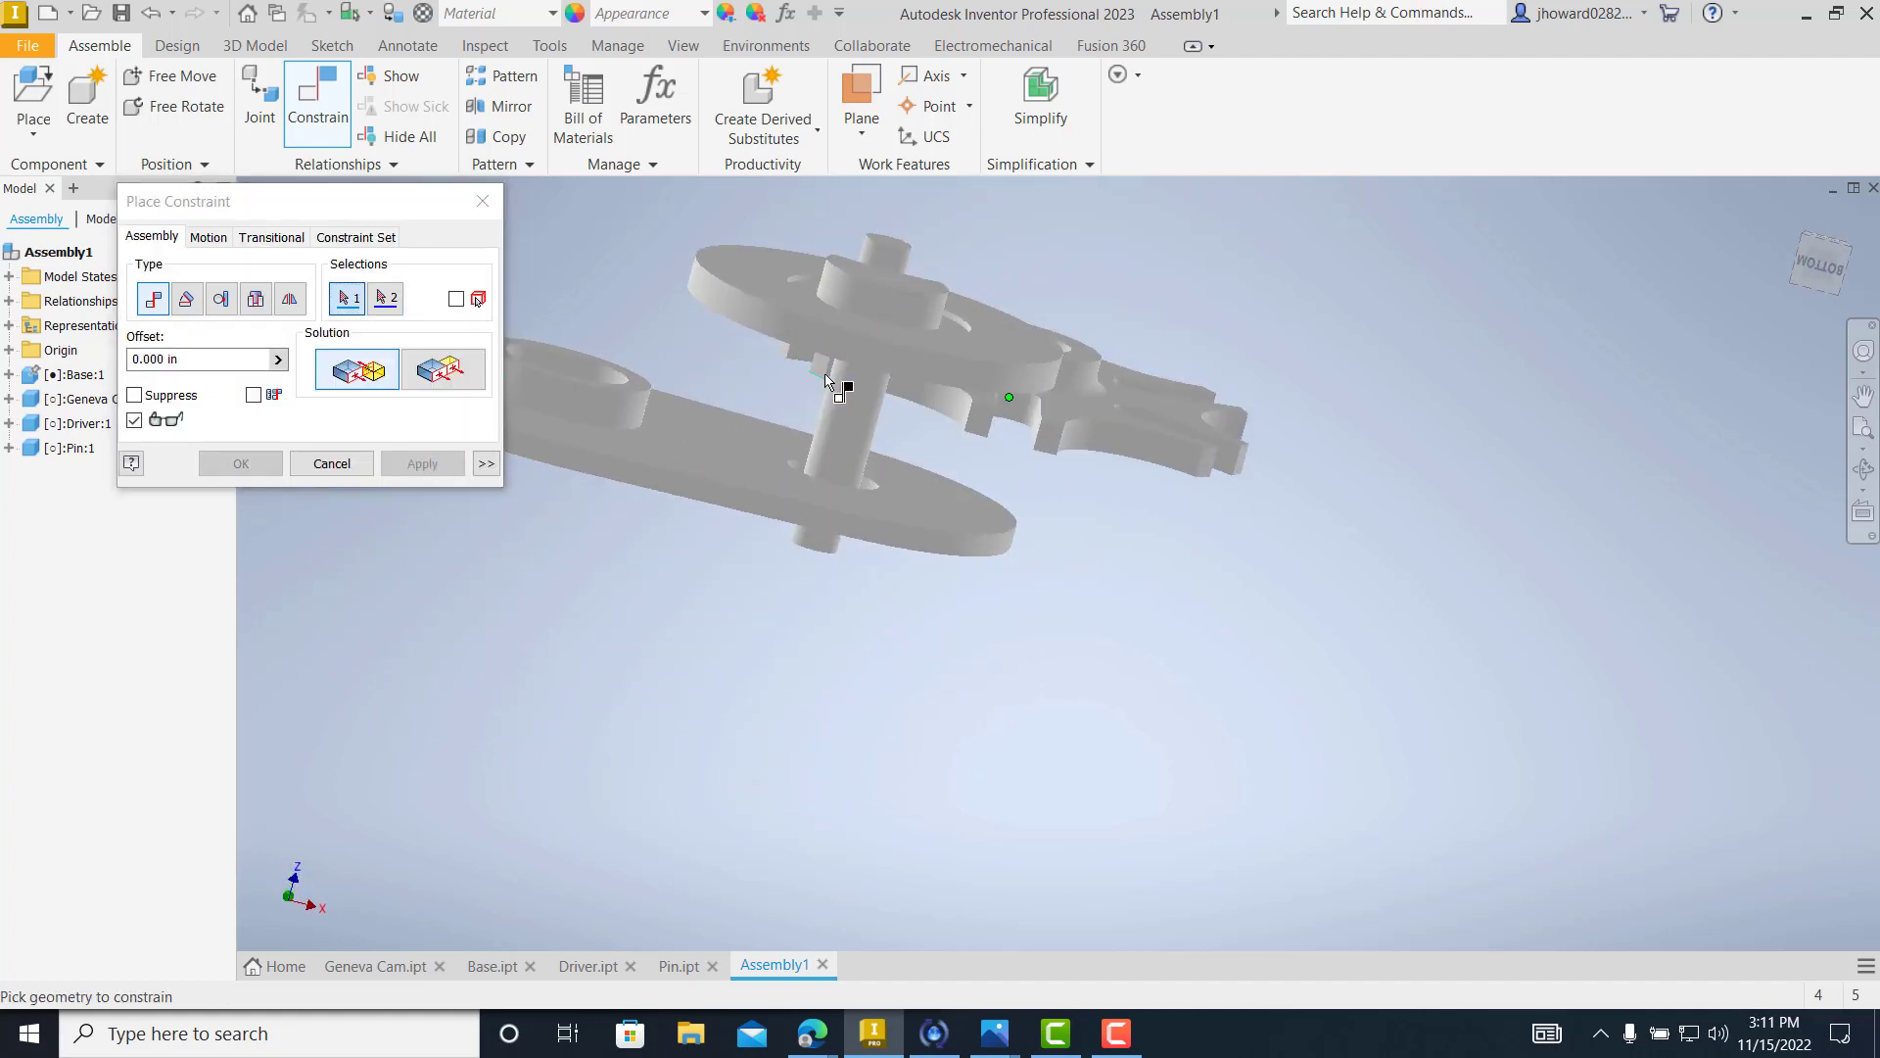
click(329, 471)
- Slide the Driver along its axis and mate its raised underside face to the Base's upper face with 0.000 in offset
drag(822, 405, 868, 373)
mouse_move(1192, 582)
shift+middle_down()
mouse_move(1209, 594)
mouse_move(1213, 567)
mouse_move(1238, 608)
mouse_move(1240, 592)
shift+middle_up()
click(313, 104)
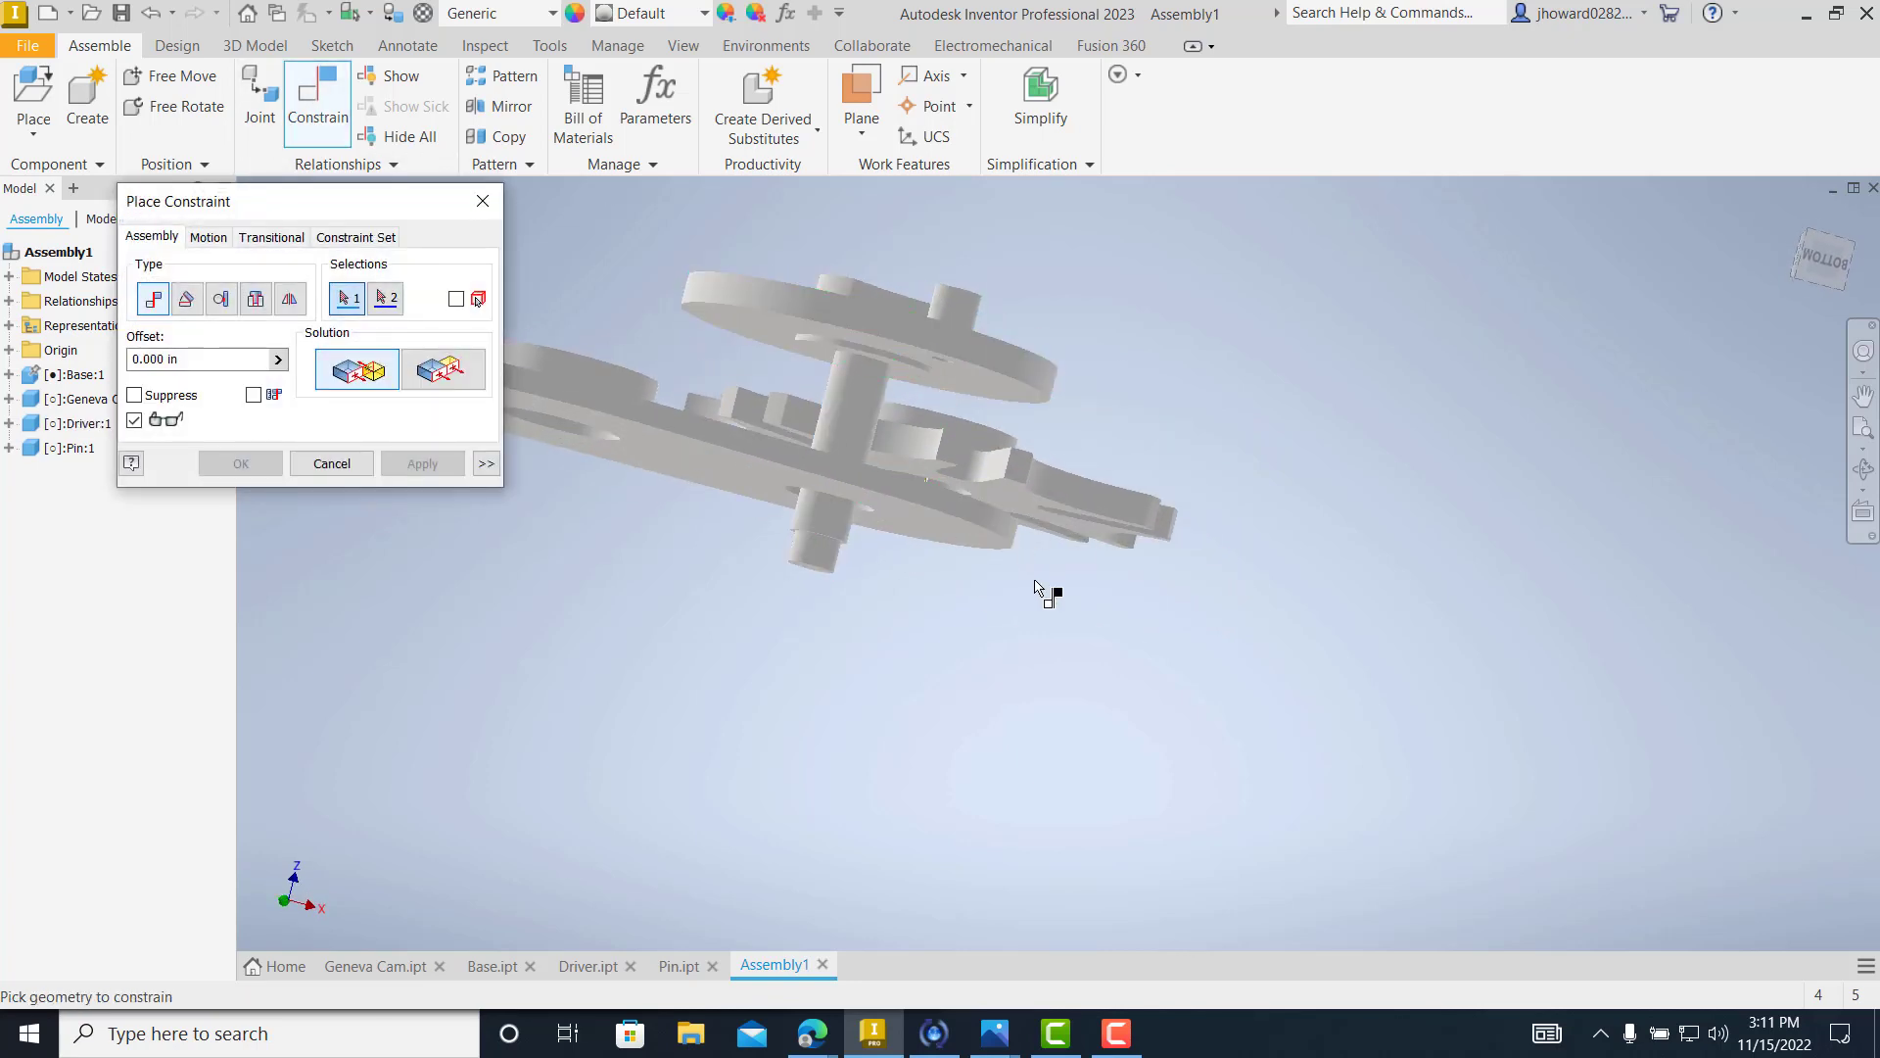
shift+middle_drag(1036, 588, 969, 608)
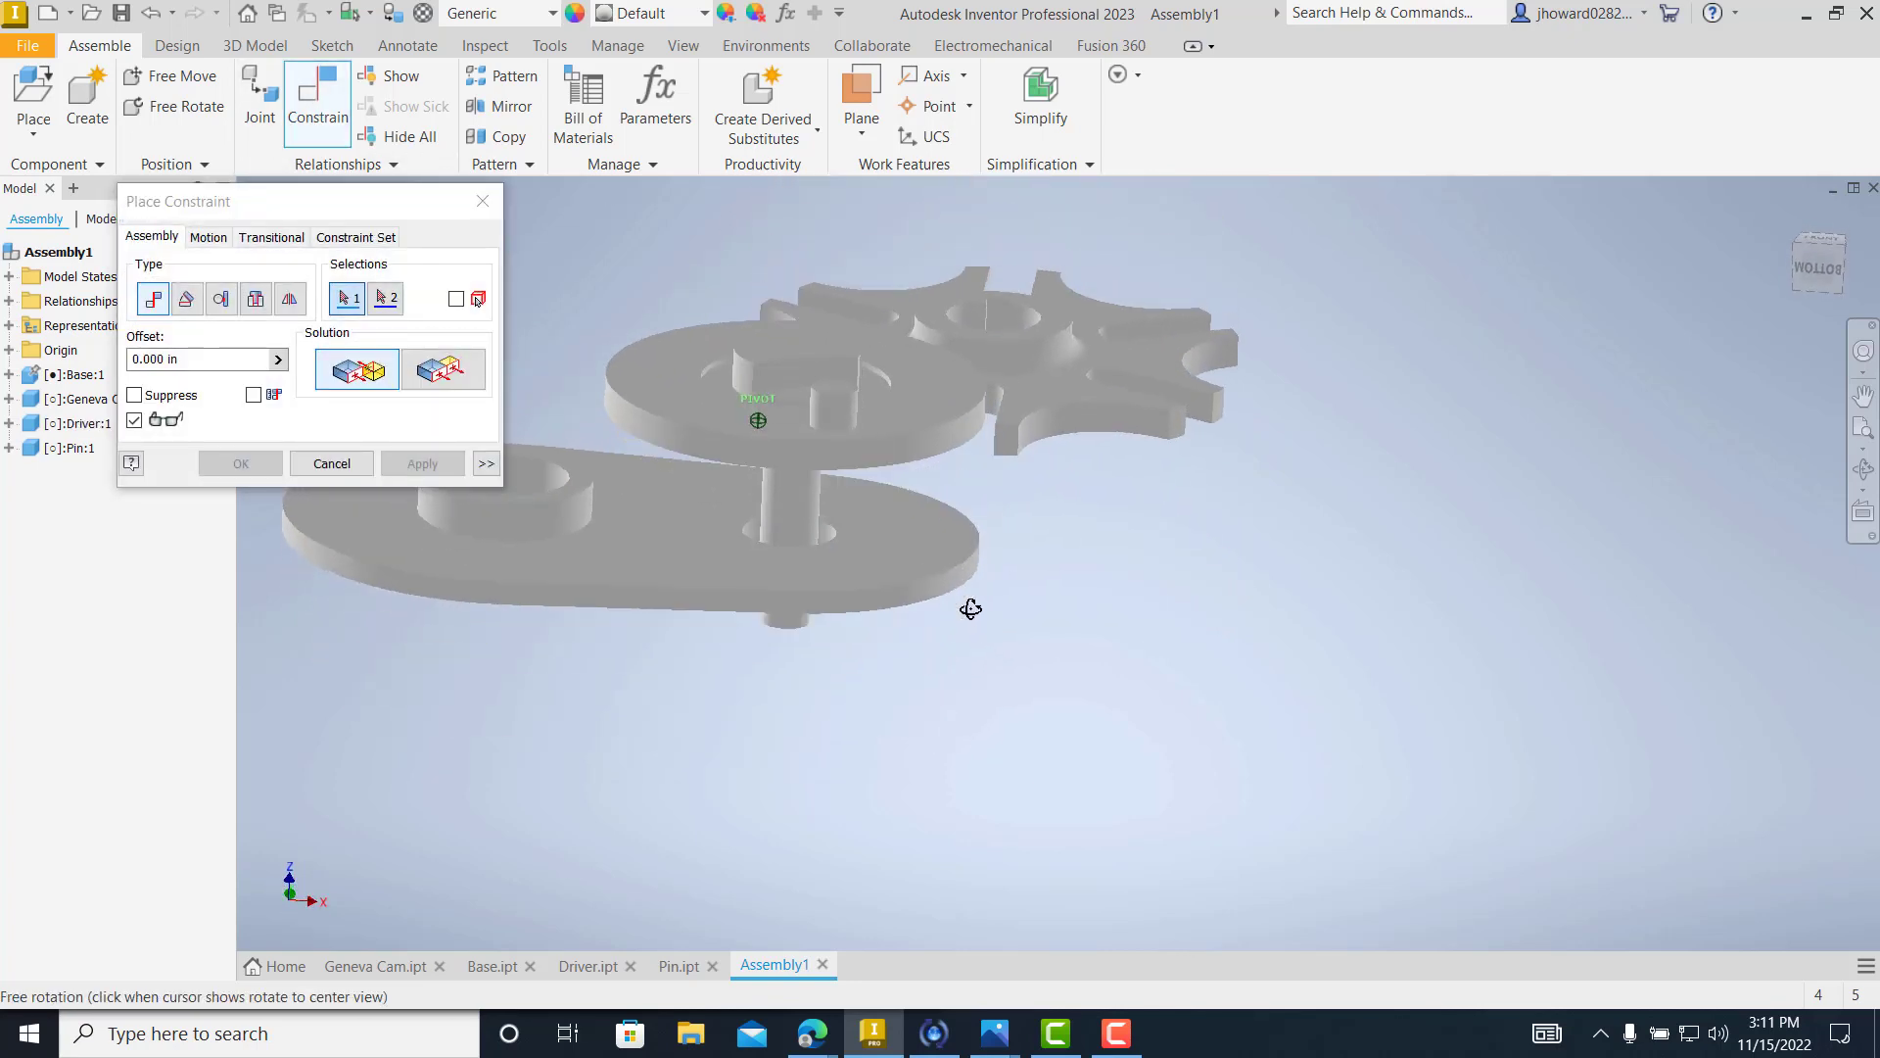
click(873, 547)
shift+middle_drag(1133, 650, 1133, 587)
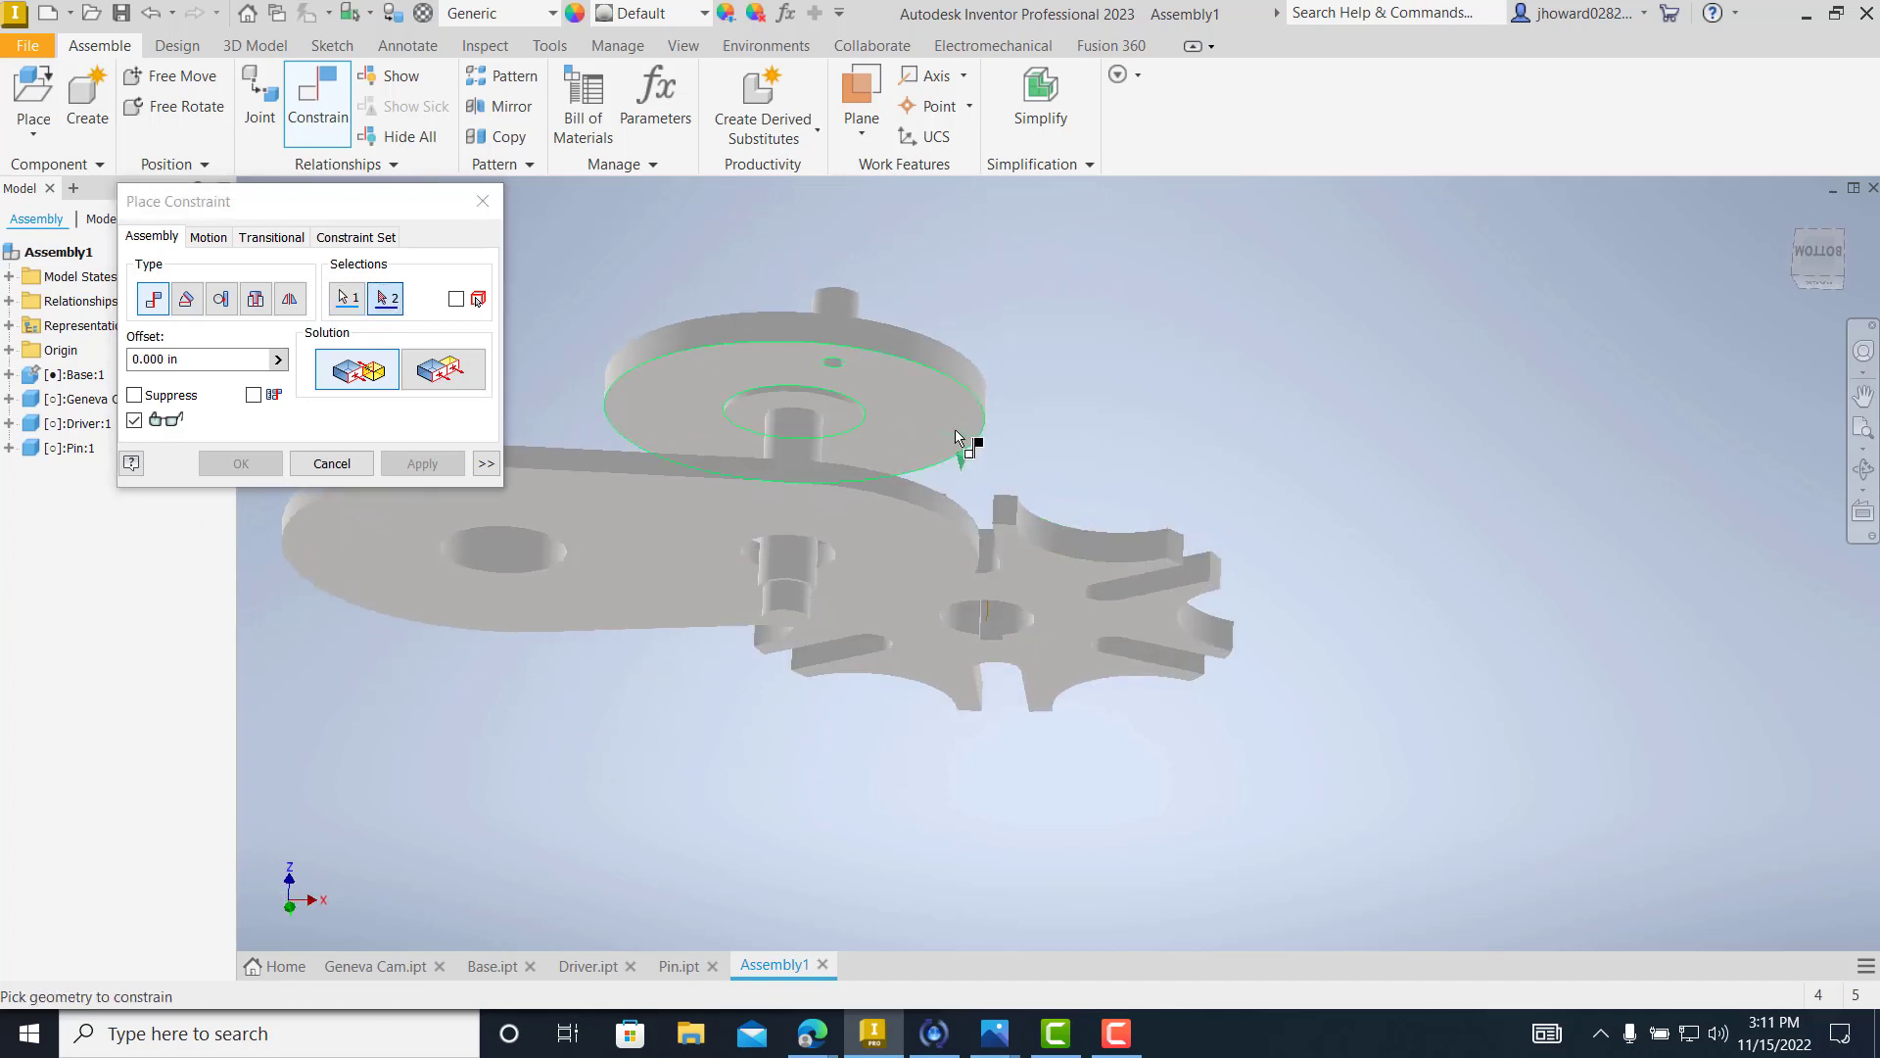
scroll(875, 434, down, 3)
click(805, 409)
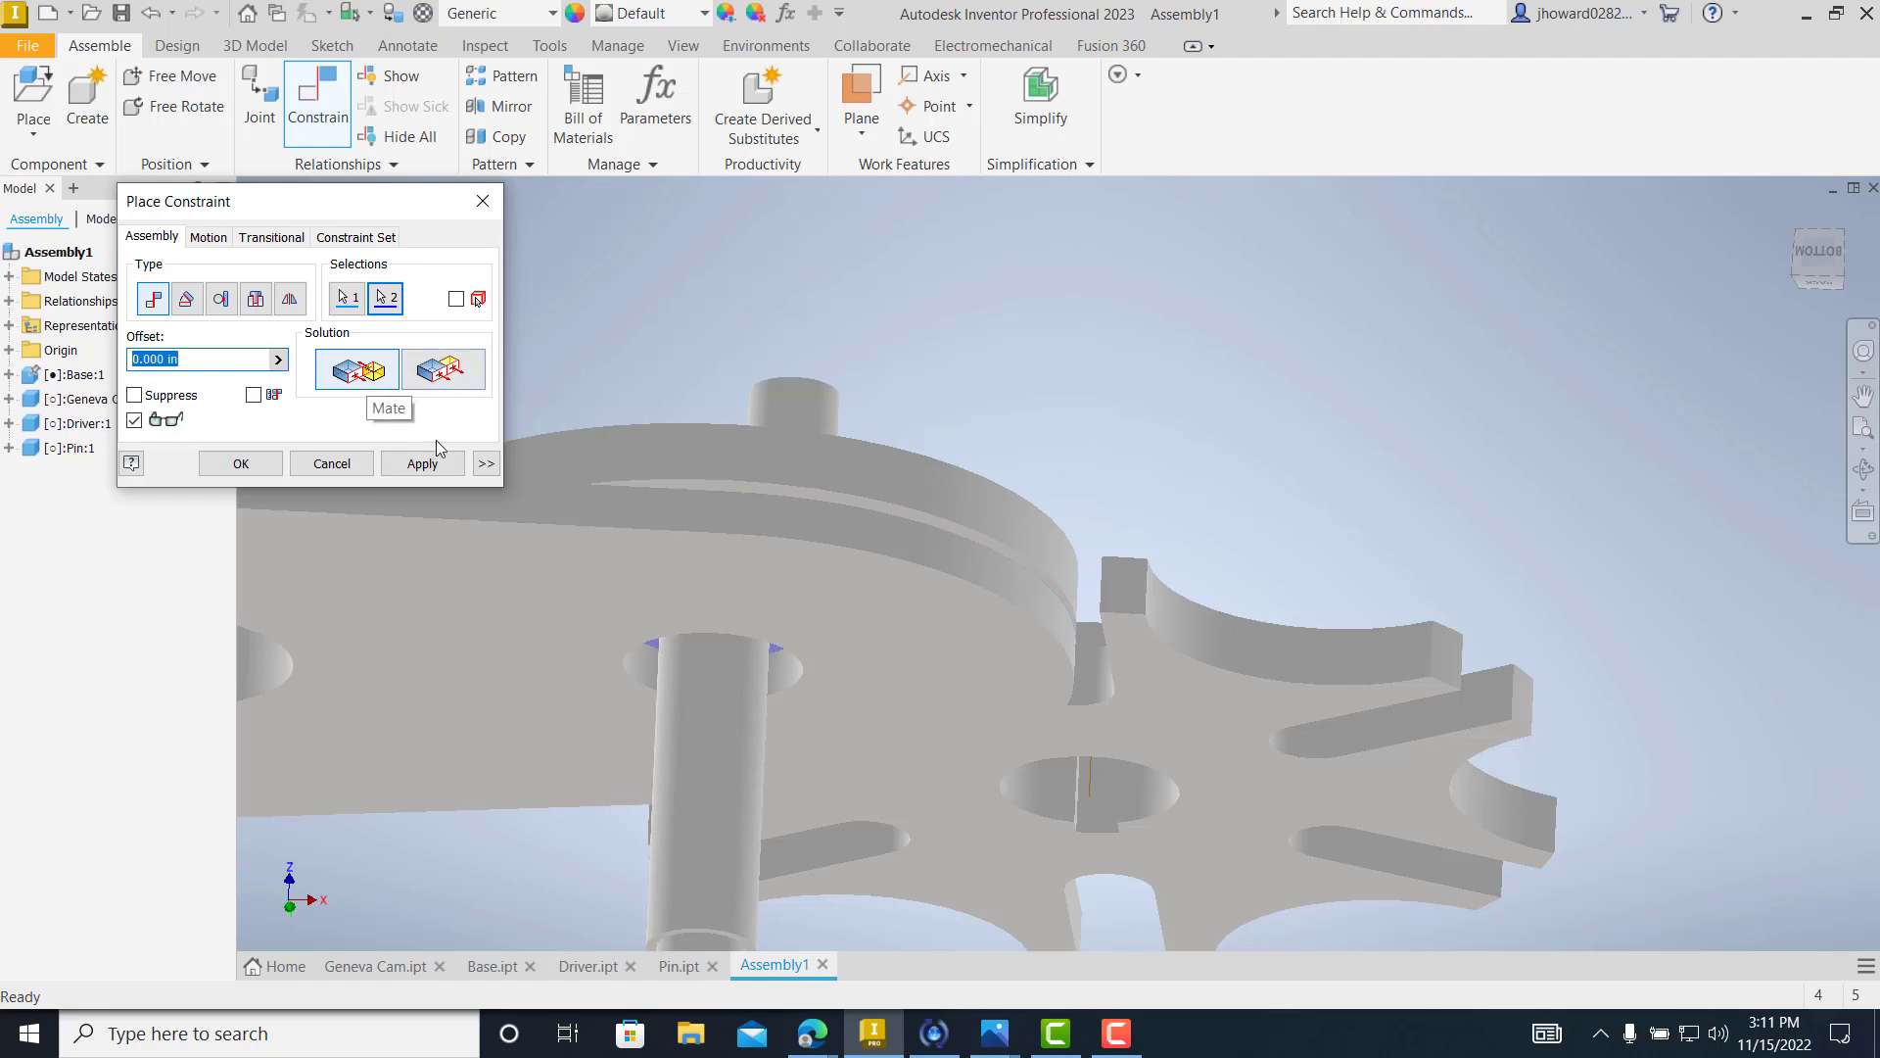
click(431, 467)
scroll(1103, 424, up, 3)
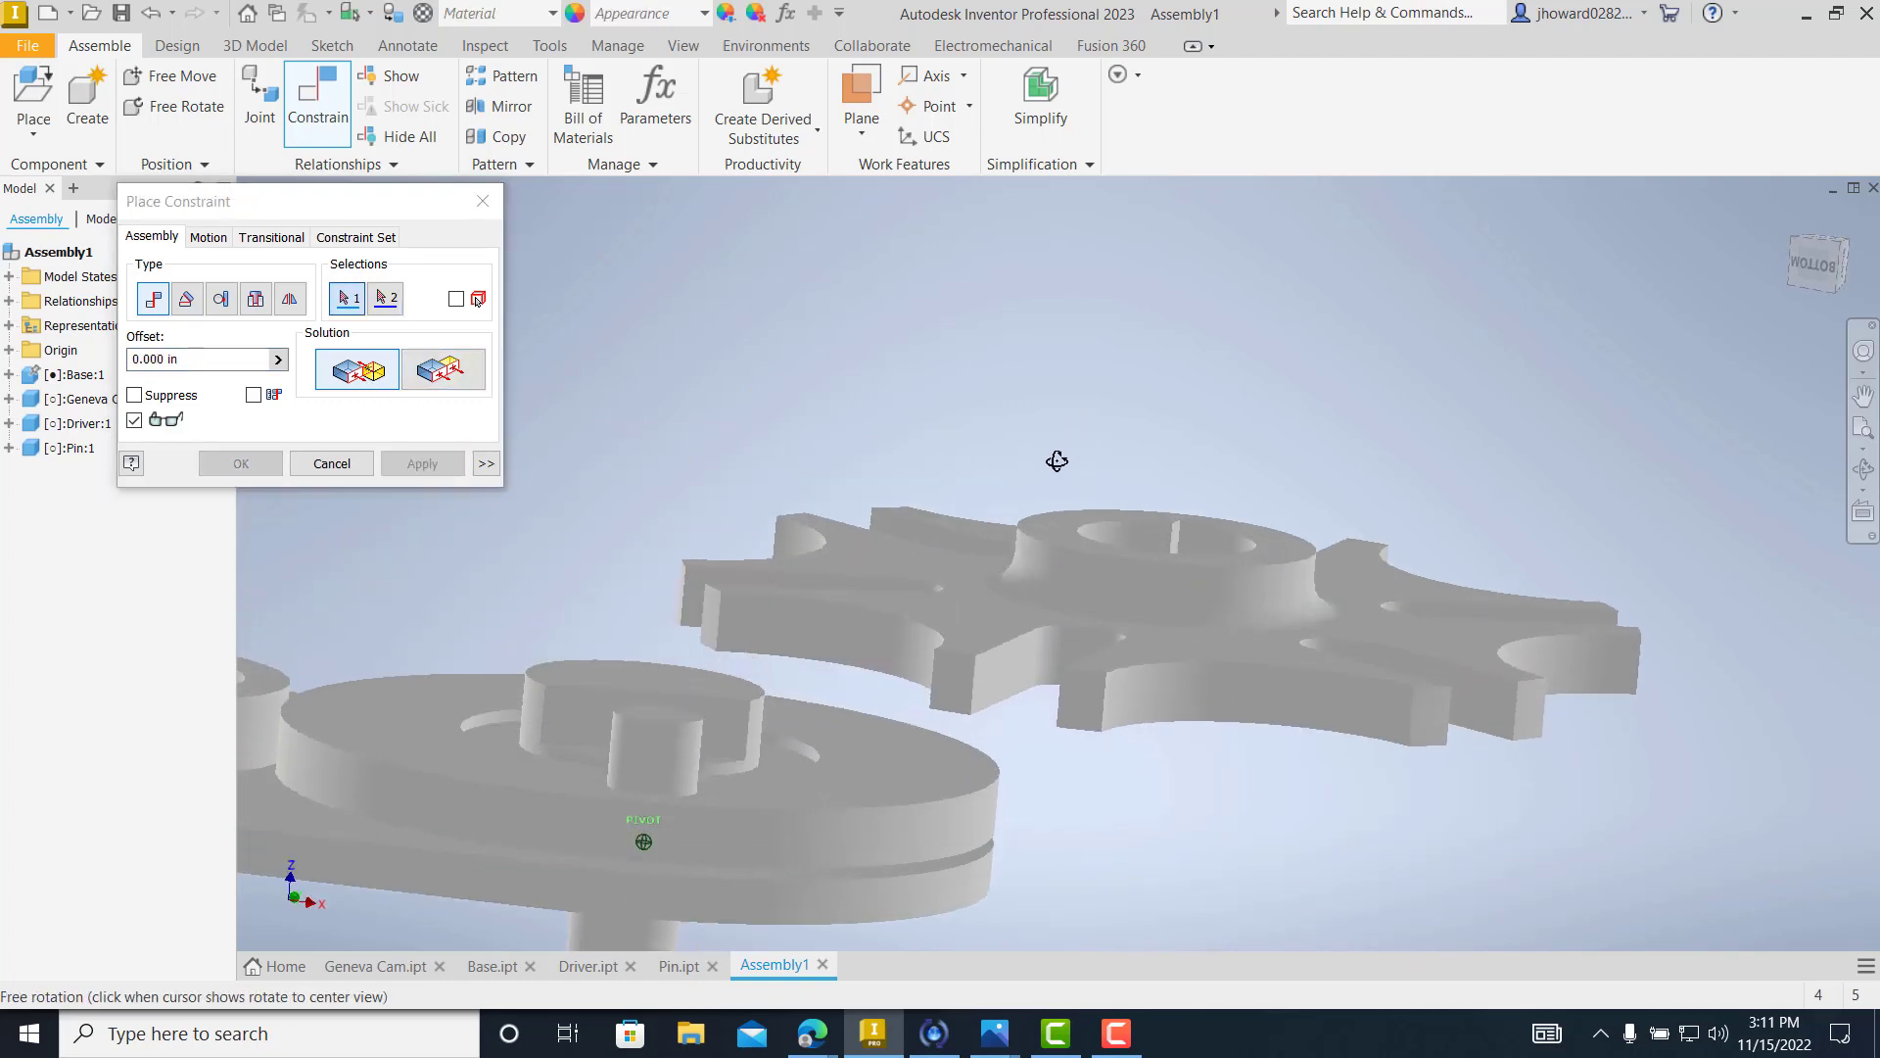
scroll(787, 573, up, 3)
shift+middle_drag(827, 512, 831, 450)
click(338, 468)
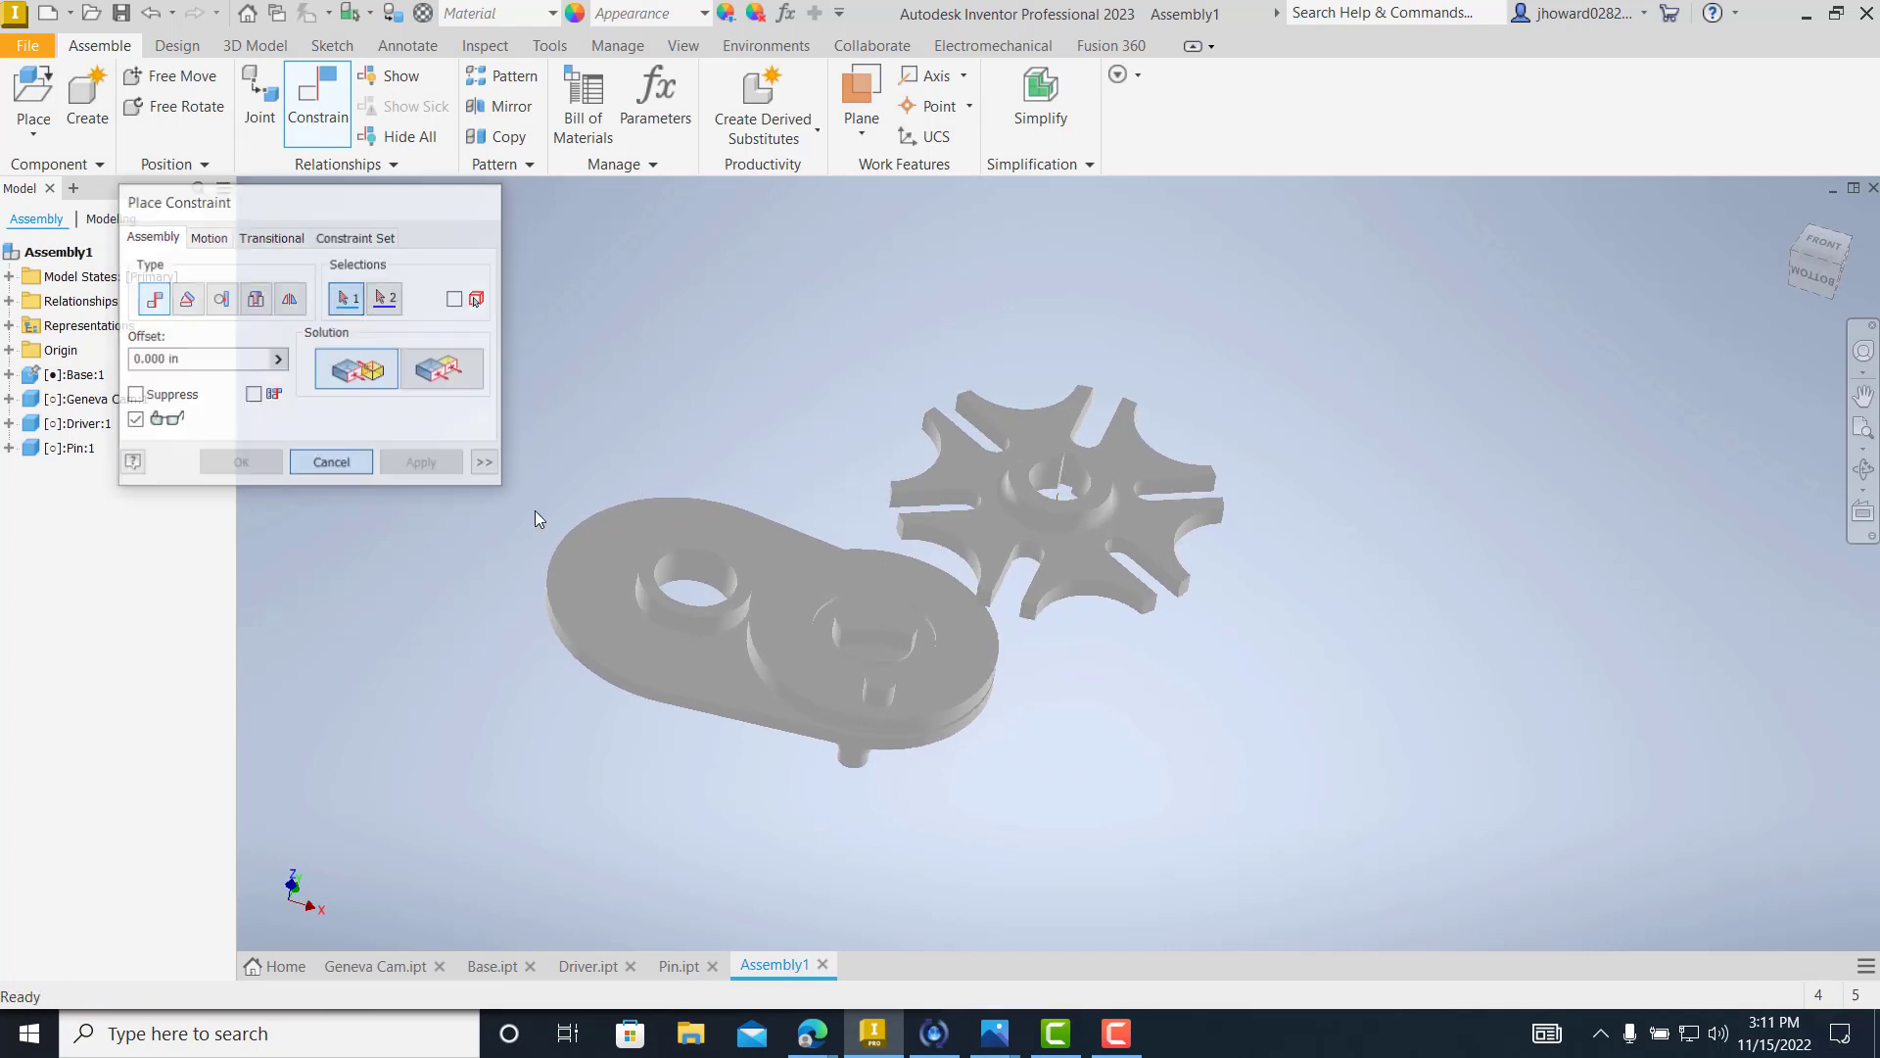
- Rotate the Driver about its shaft on the Base to check that the Pin turns with it
scroll(834, 662, down, 3)
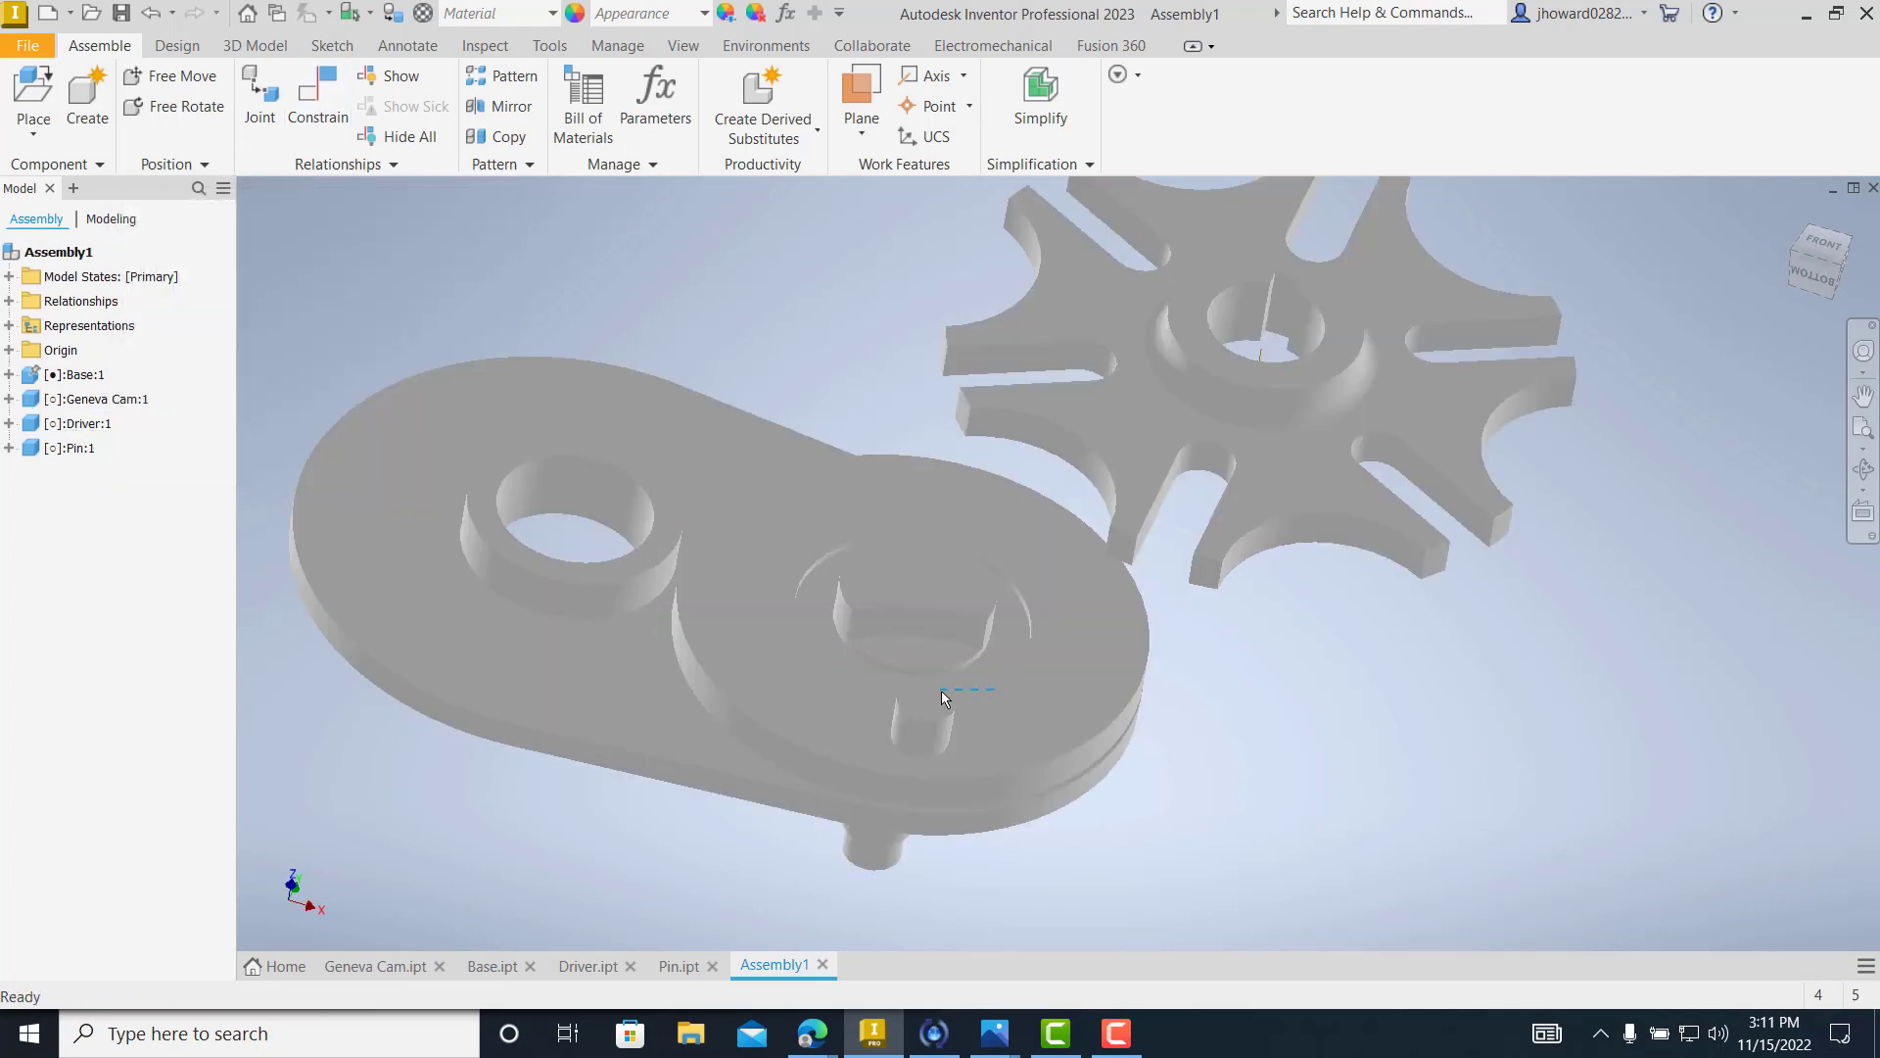
drag(942, 690, 735, 553)
mouse_move(824, 747)
shift+middle_down()
mouse_move(878, 659)
mouse_move(897, 666)
mouse_move(842, 717)
shift+middle_up()
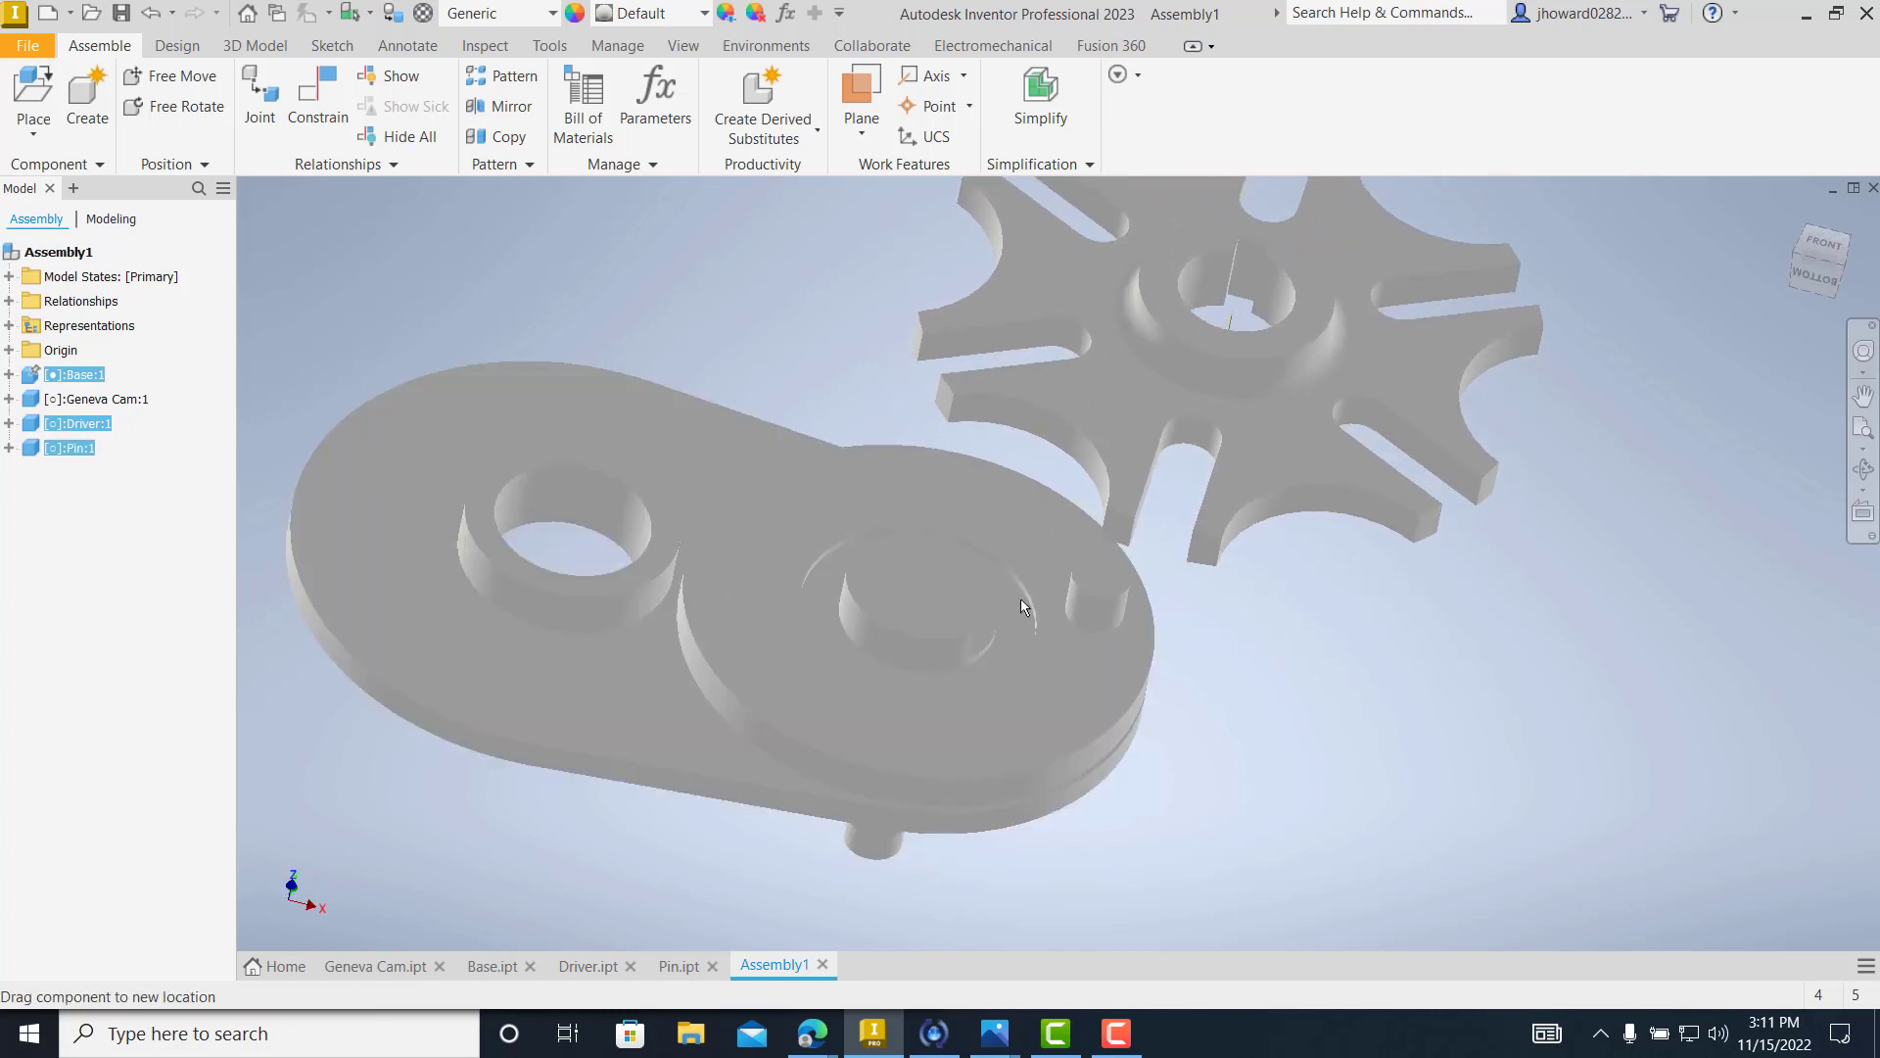
drag(1021, 605, 810, 656)
drag(823, 487, 1167, 451)
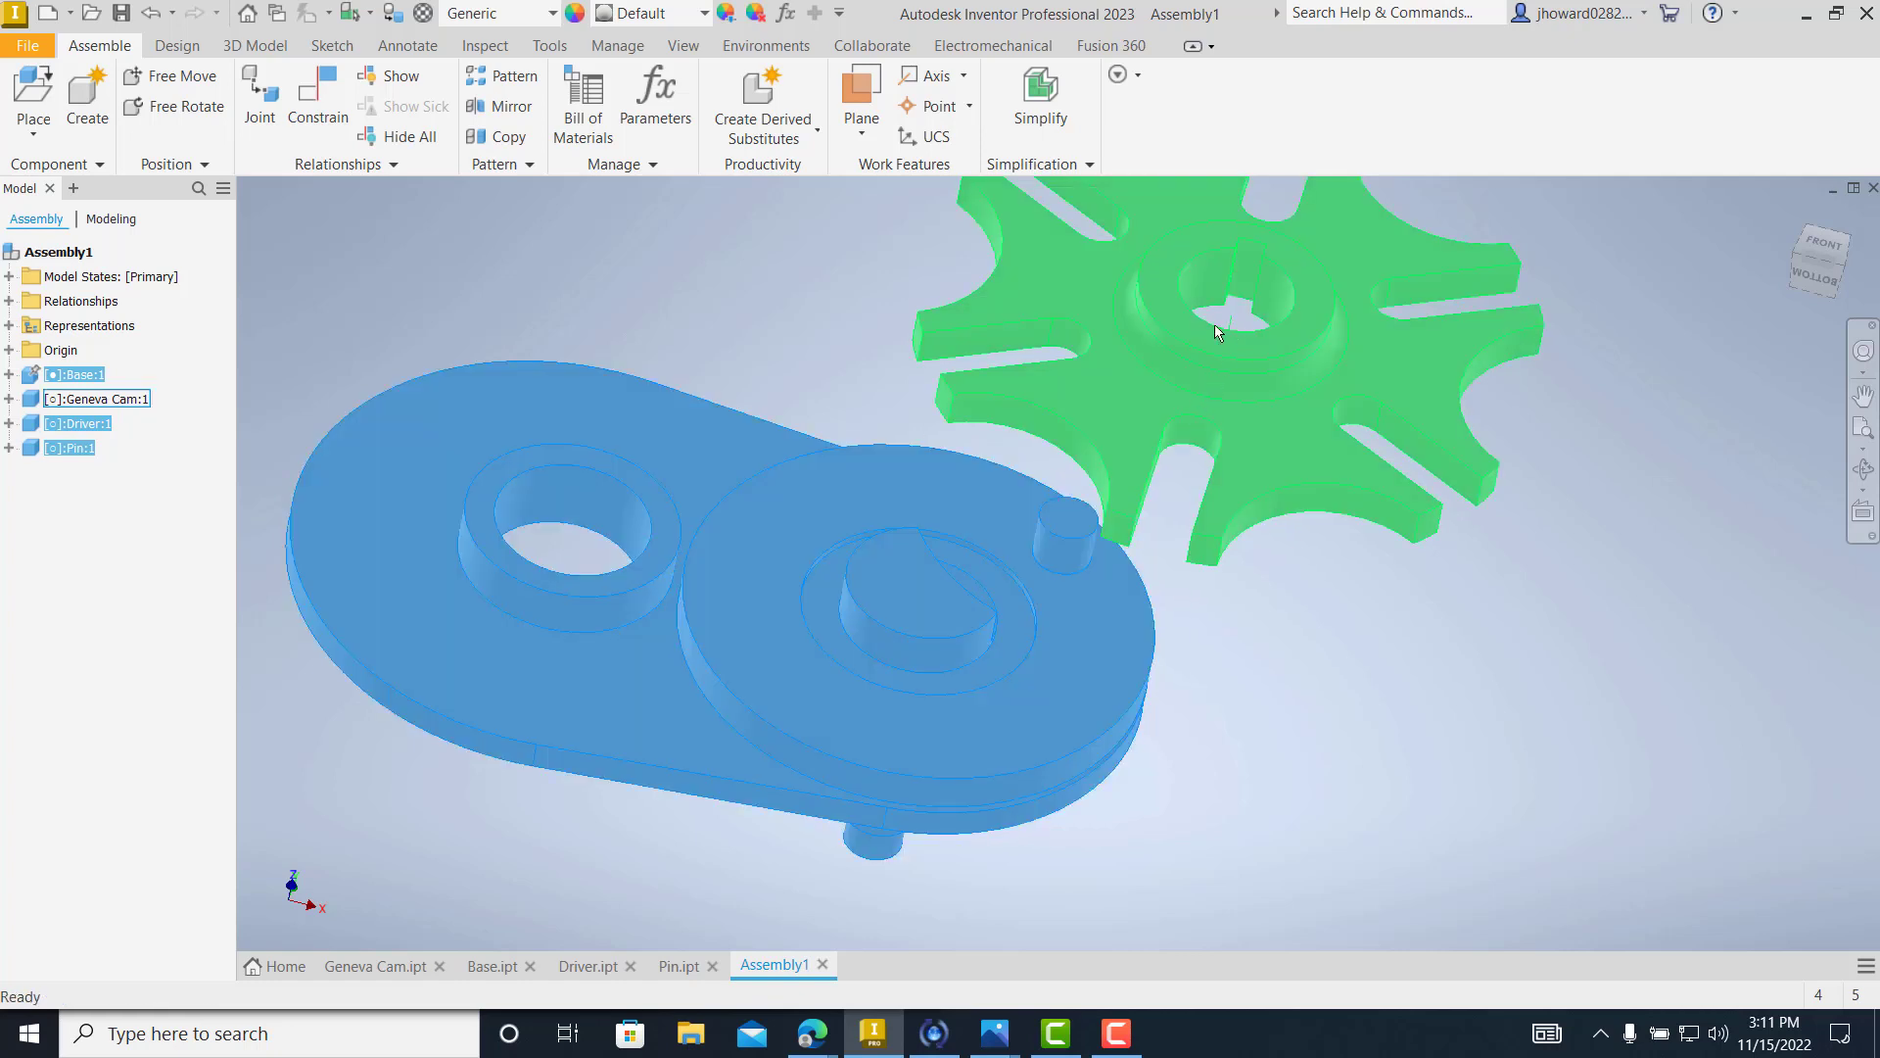
- Mate the axis of the Base's larger hole to the Geneva Cam's bore axis with the aligned solution and 0.000 in offset
click(318, 98)
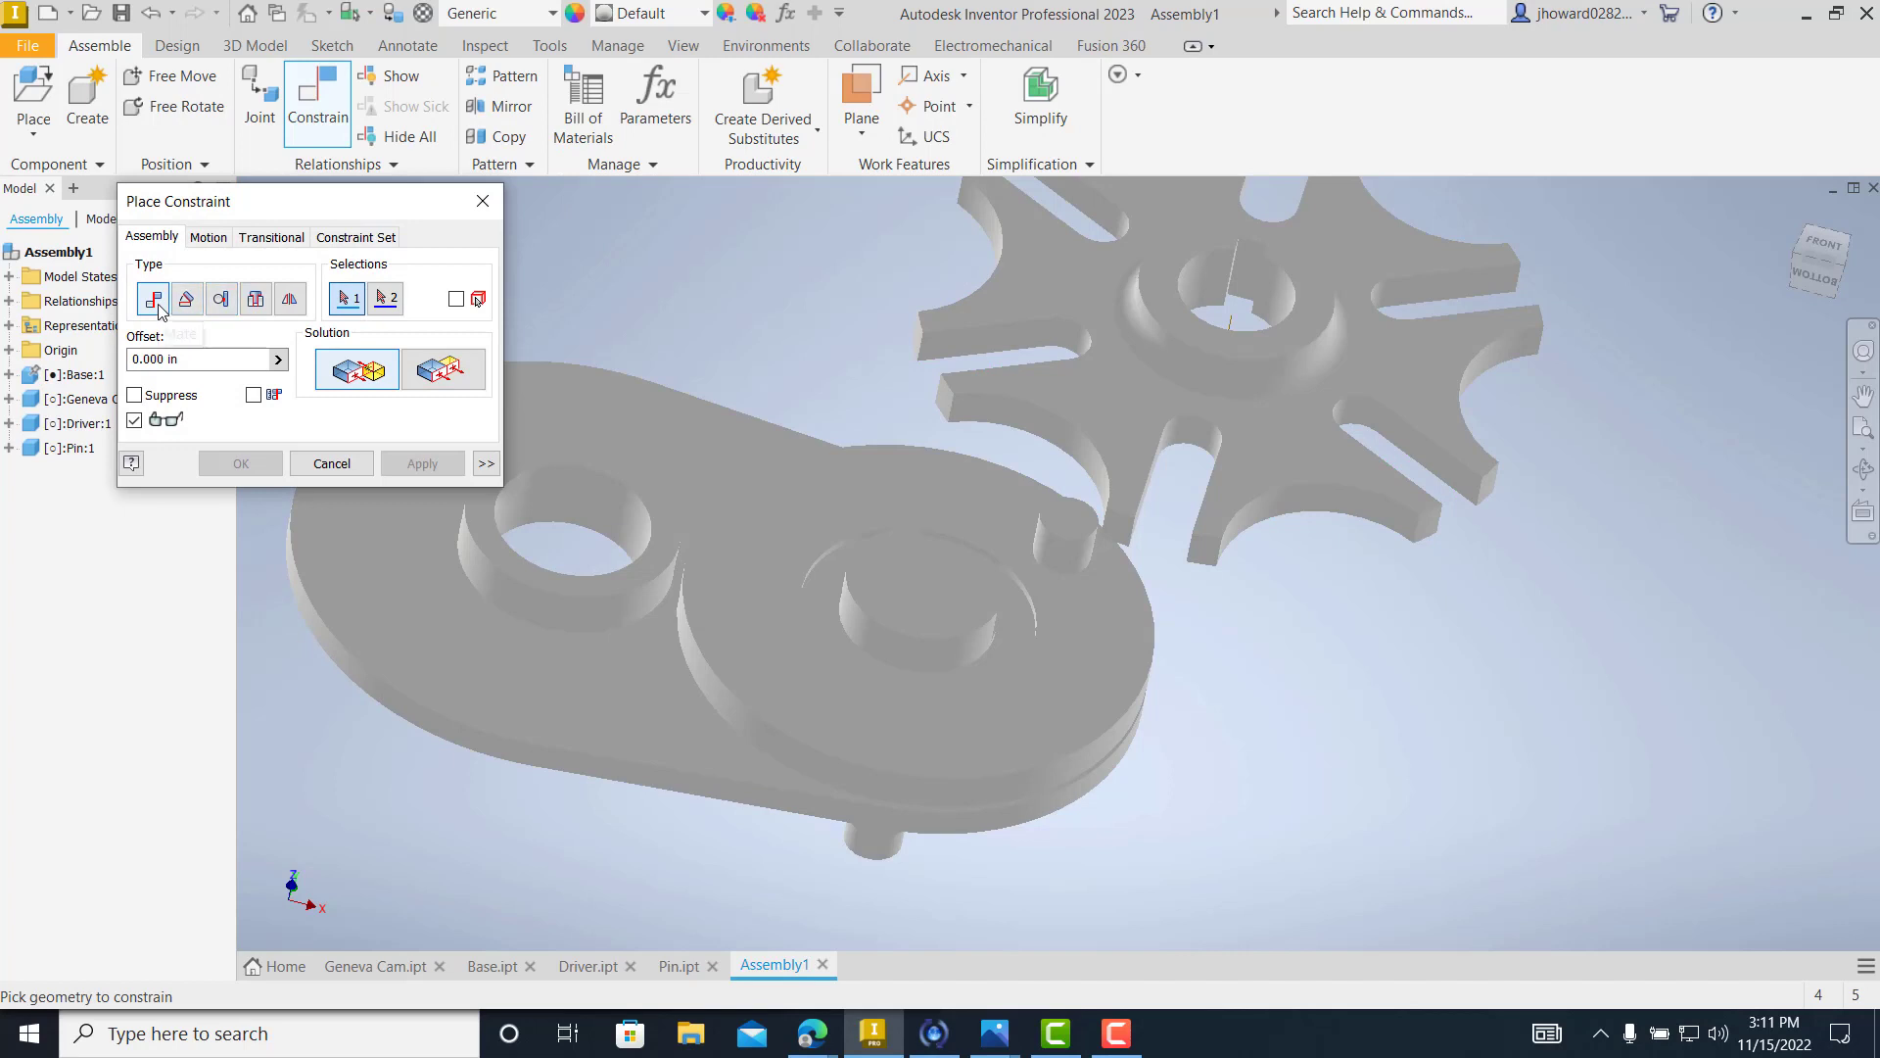
middle_drag(689, 482, 872, 482)
click(784, 504)
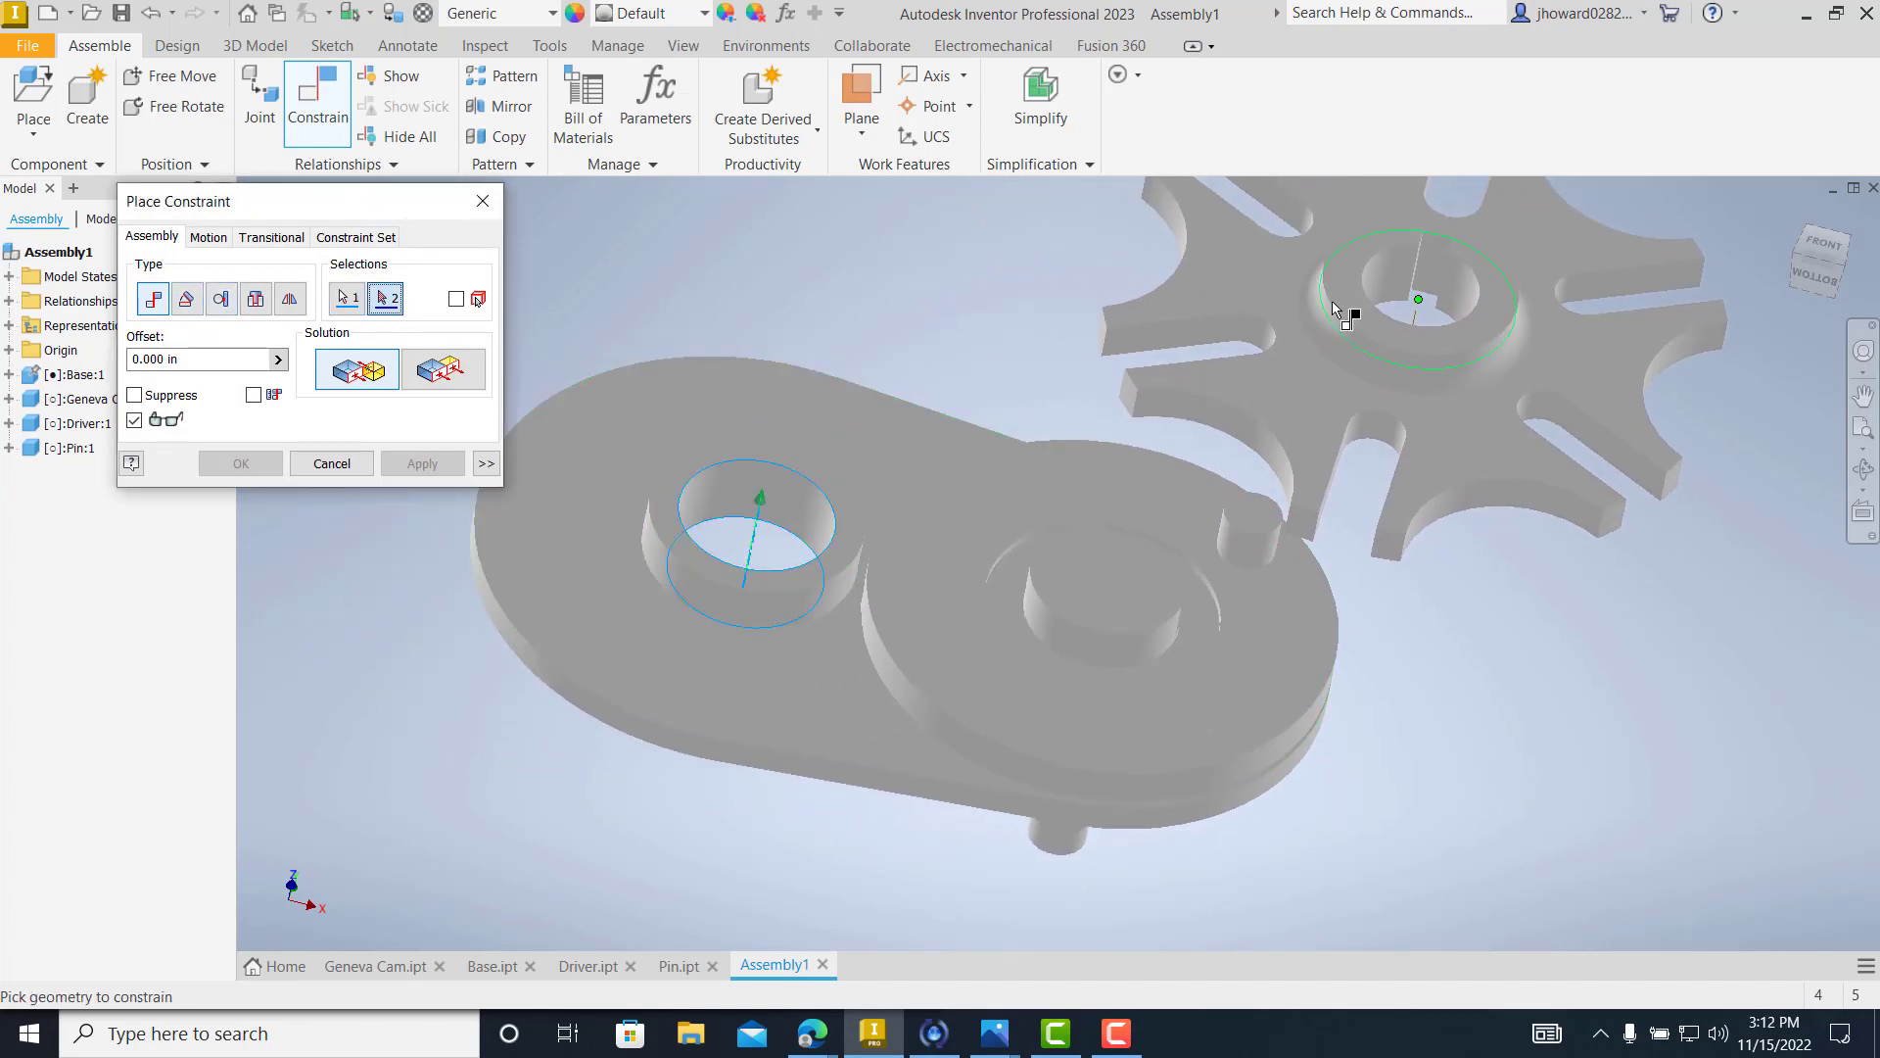
click(1386, 262)
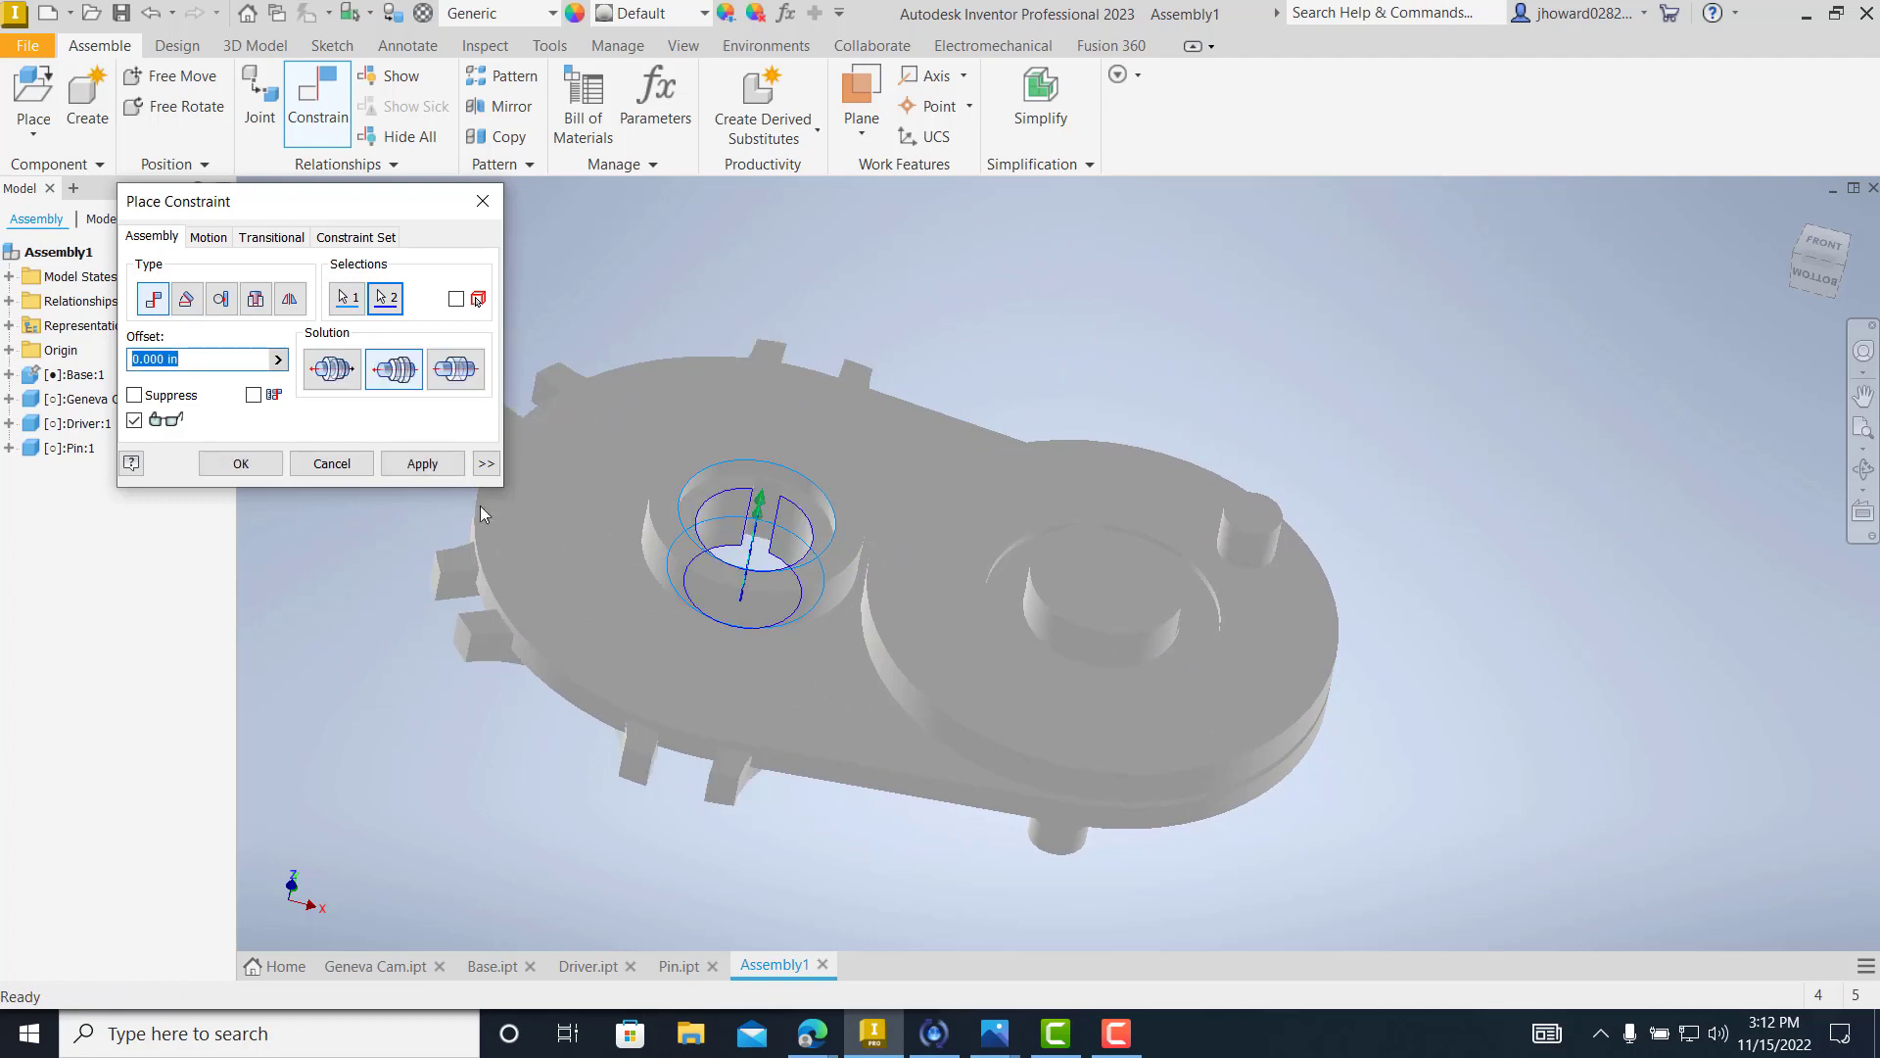
click(329, 377)
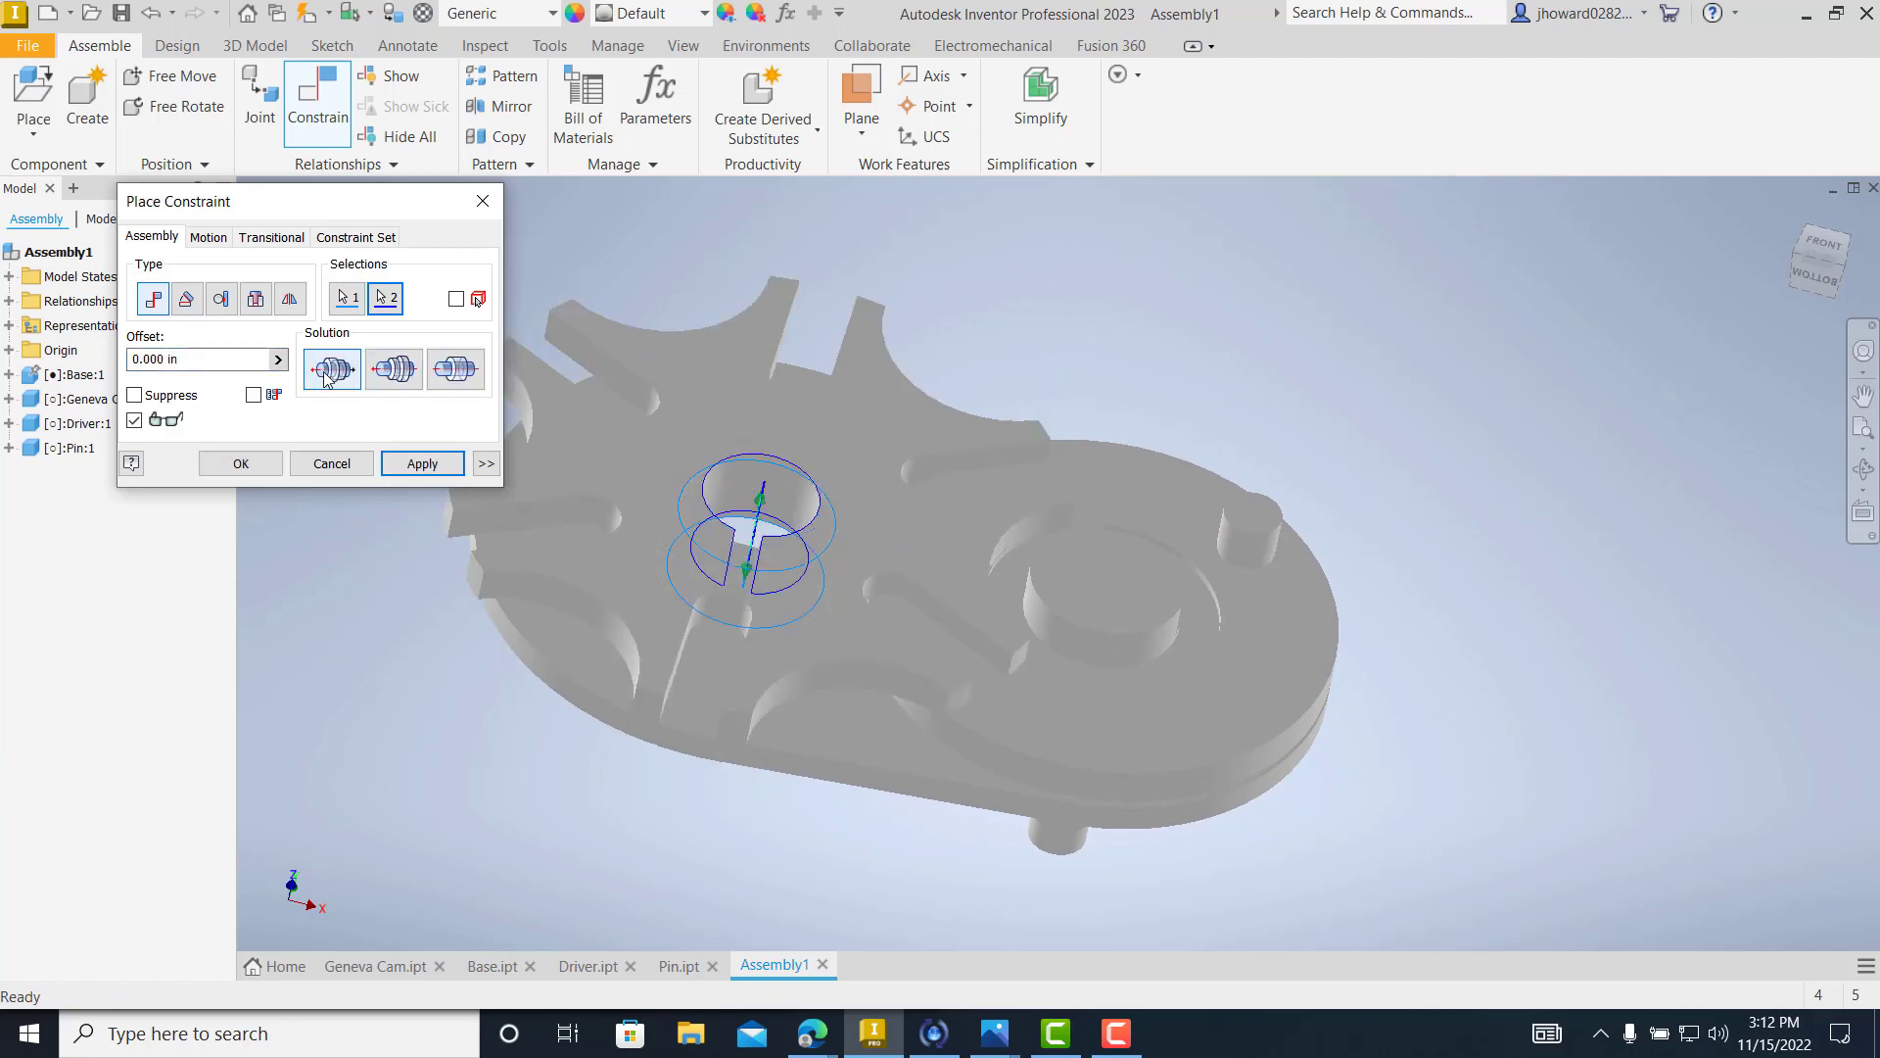
click(390, 375)
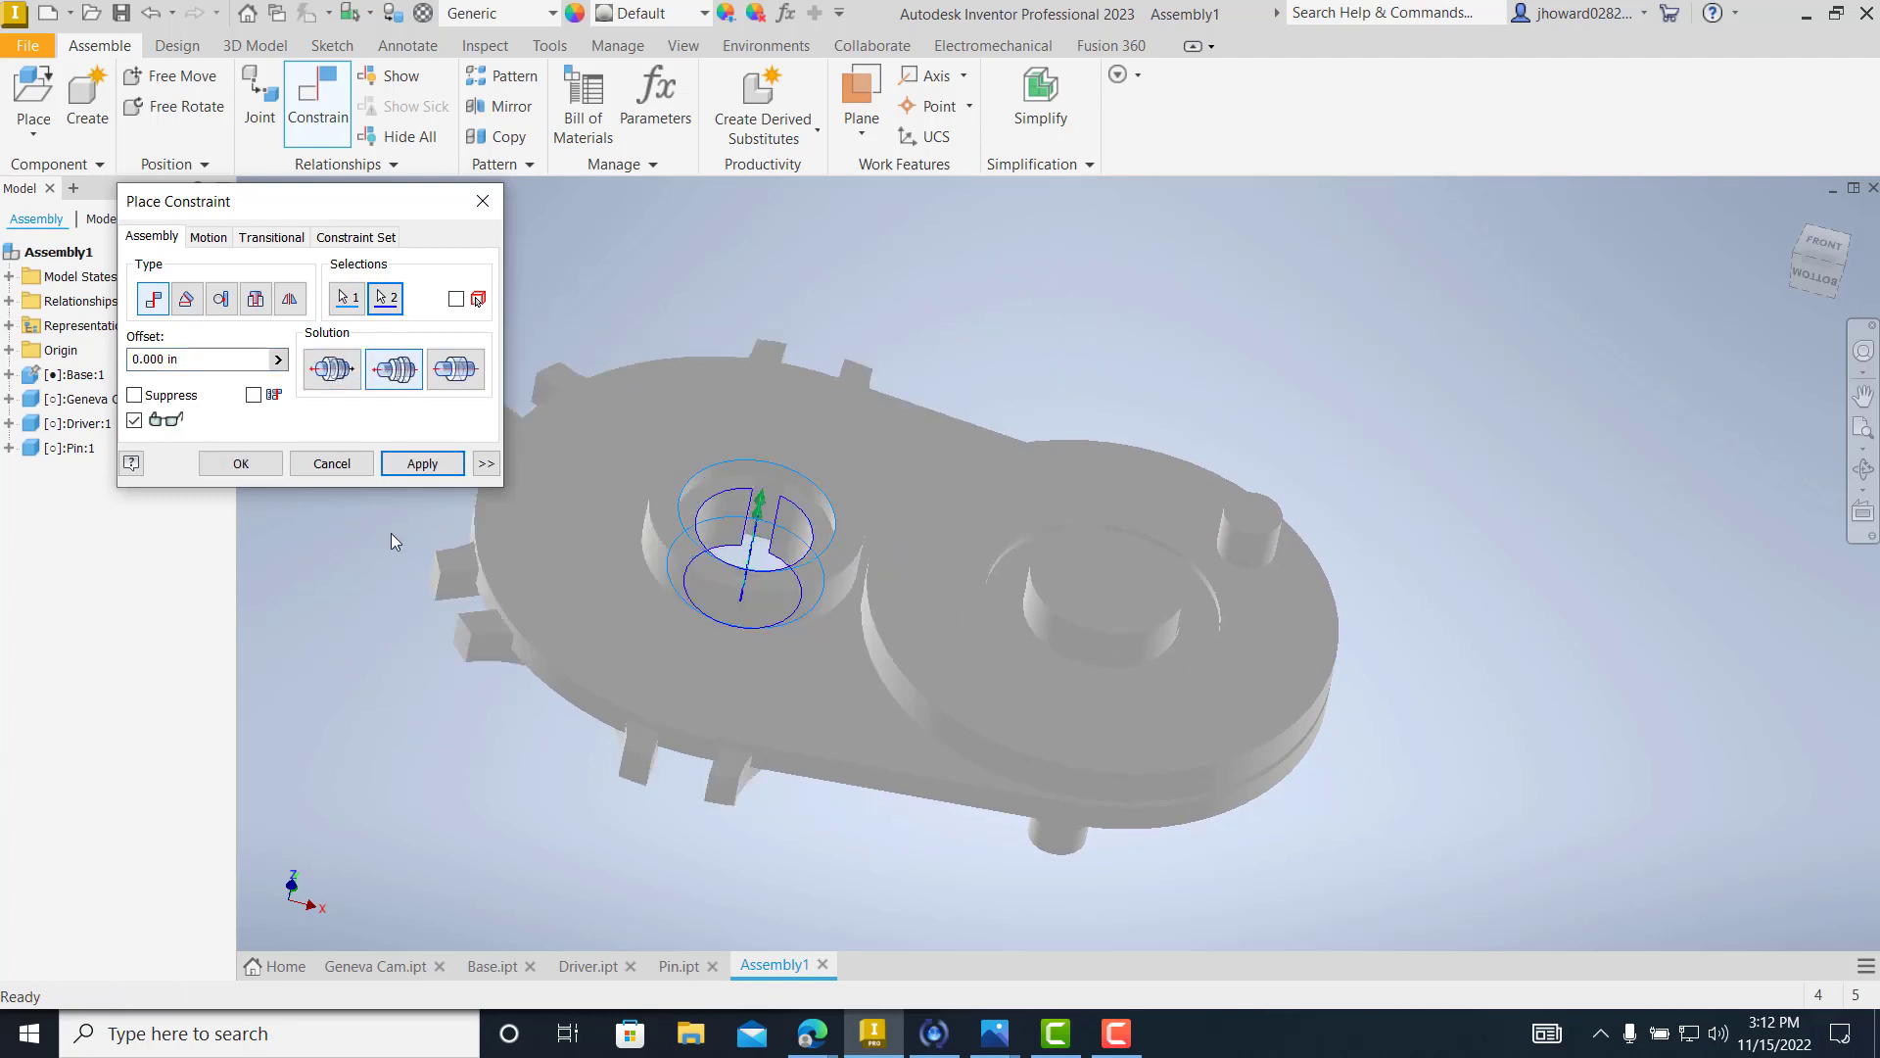
click(421, 463)
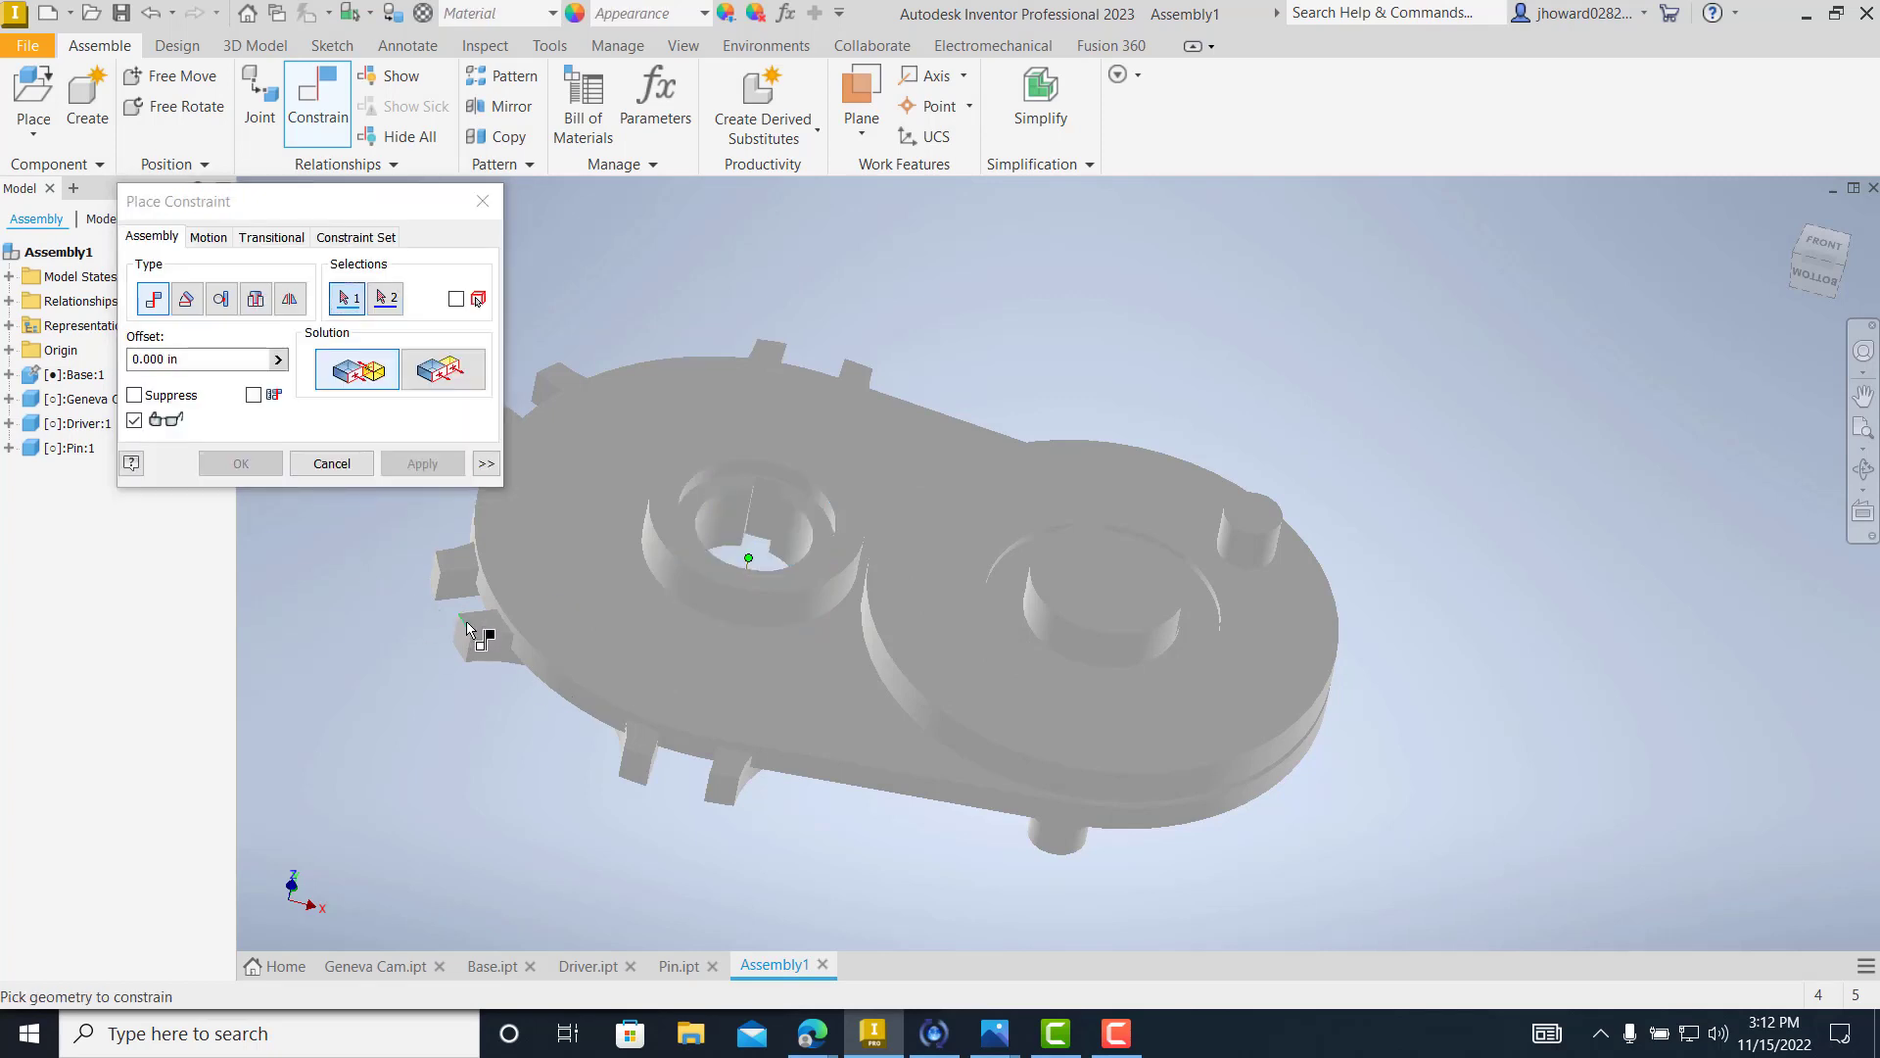
click(354, 464)
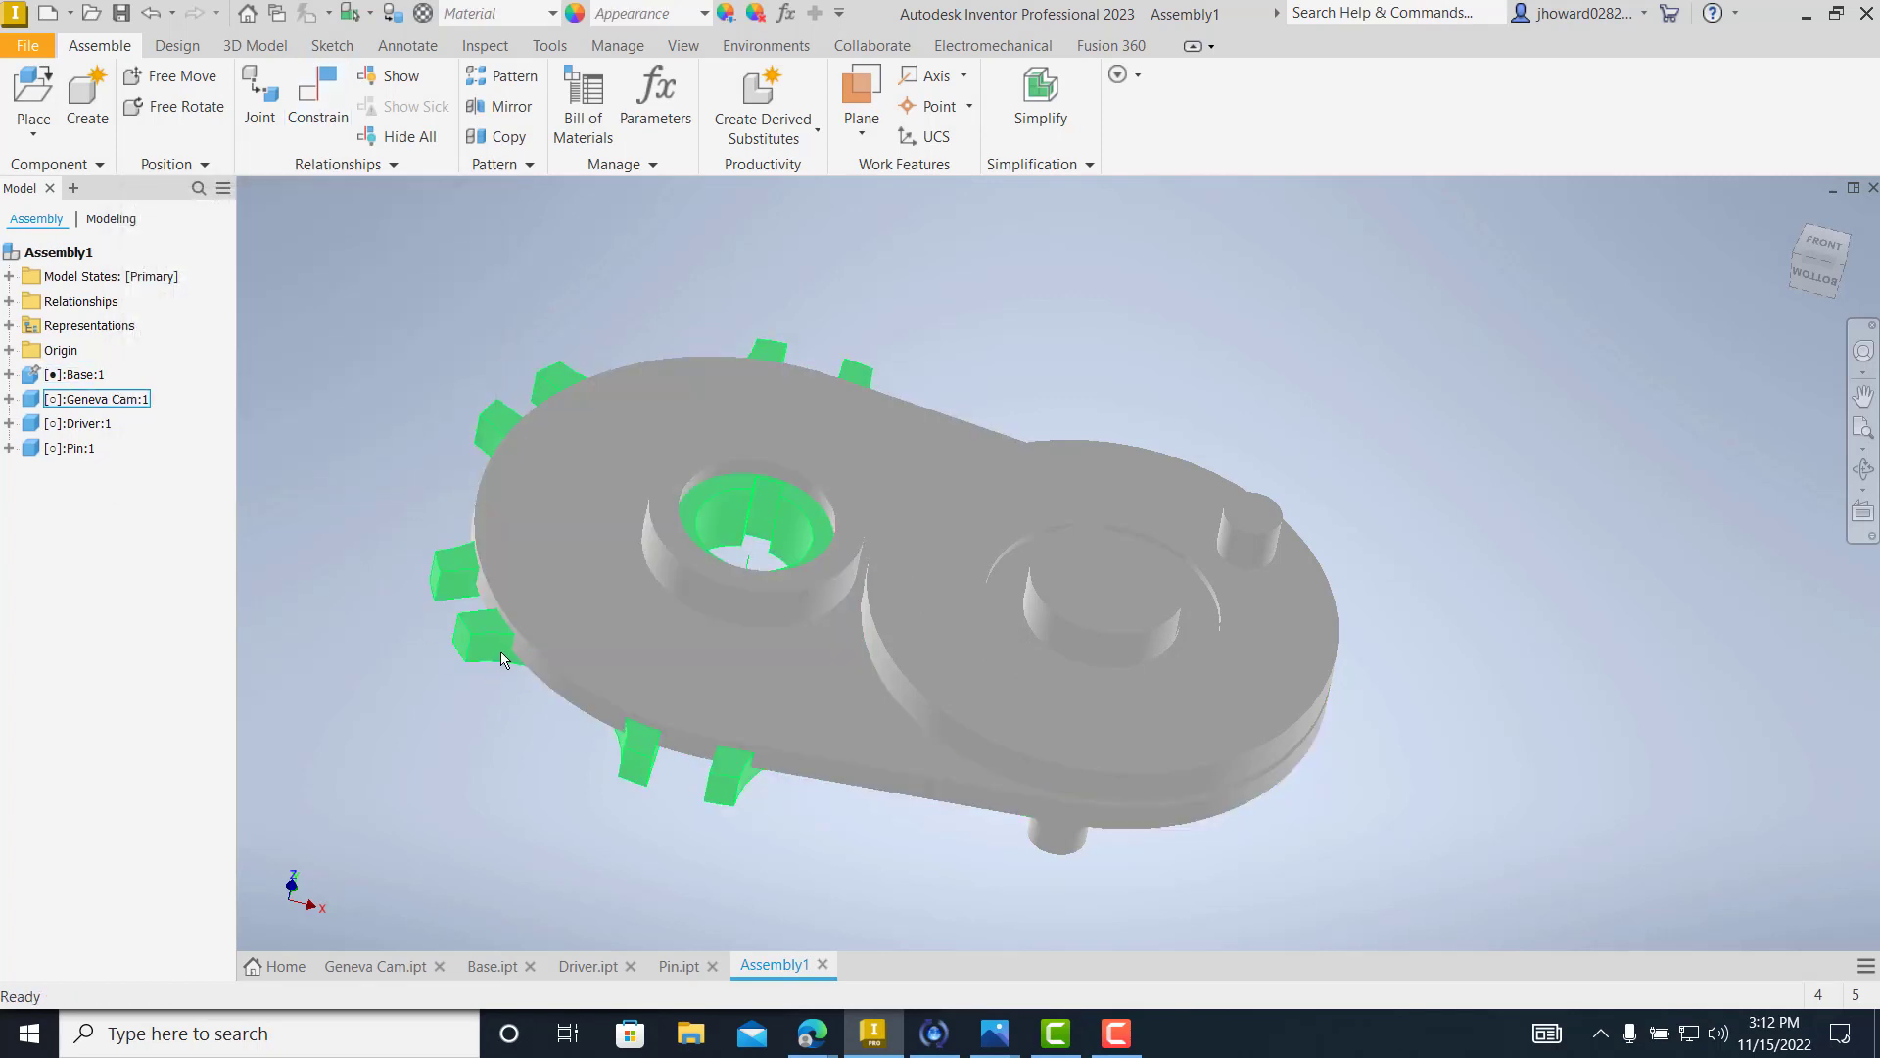
- Lift the Geneva Cam clear of the Base and set up a 0.000 in mate between its flat underside and the Base's raised ring face
drag(502, 635, 546, 405)
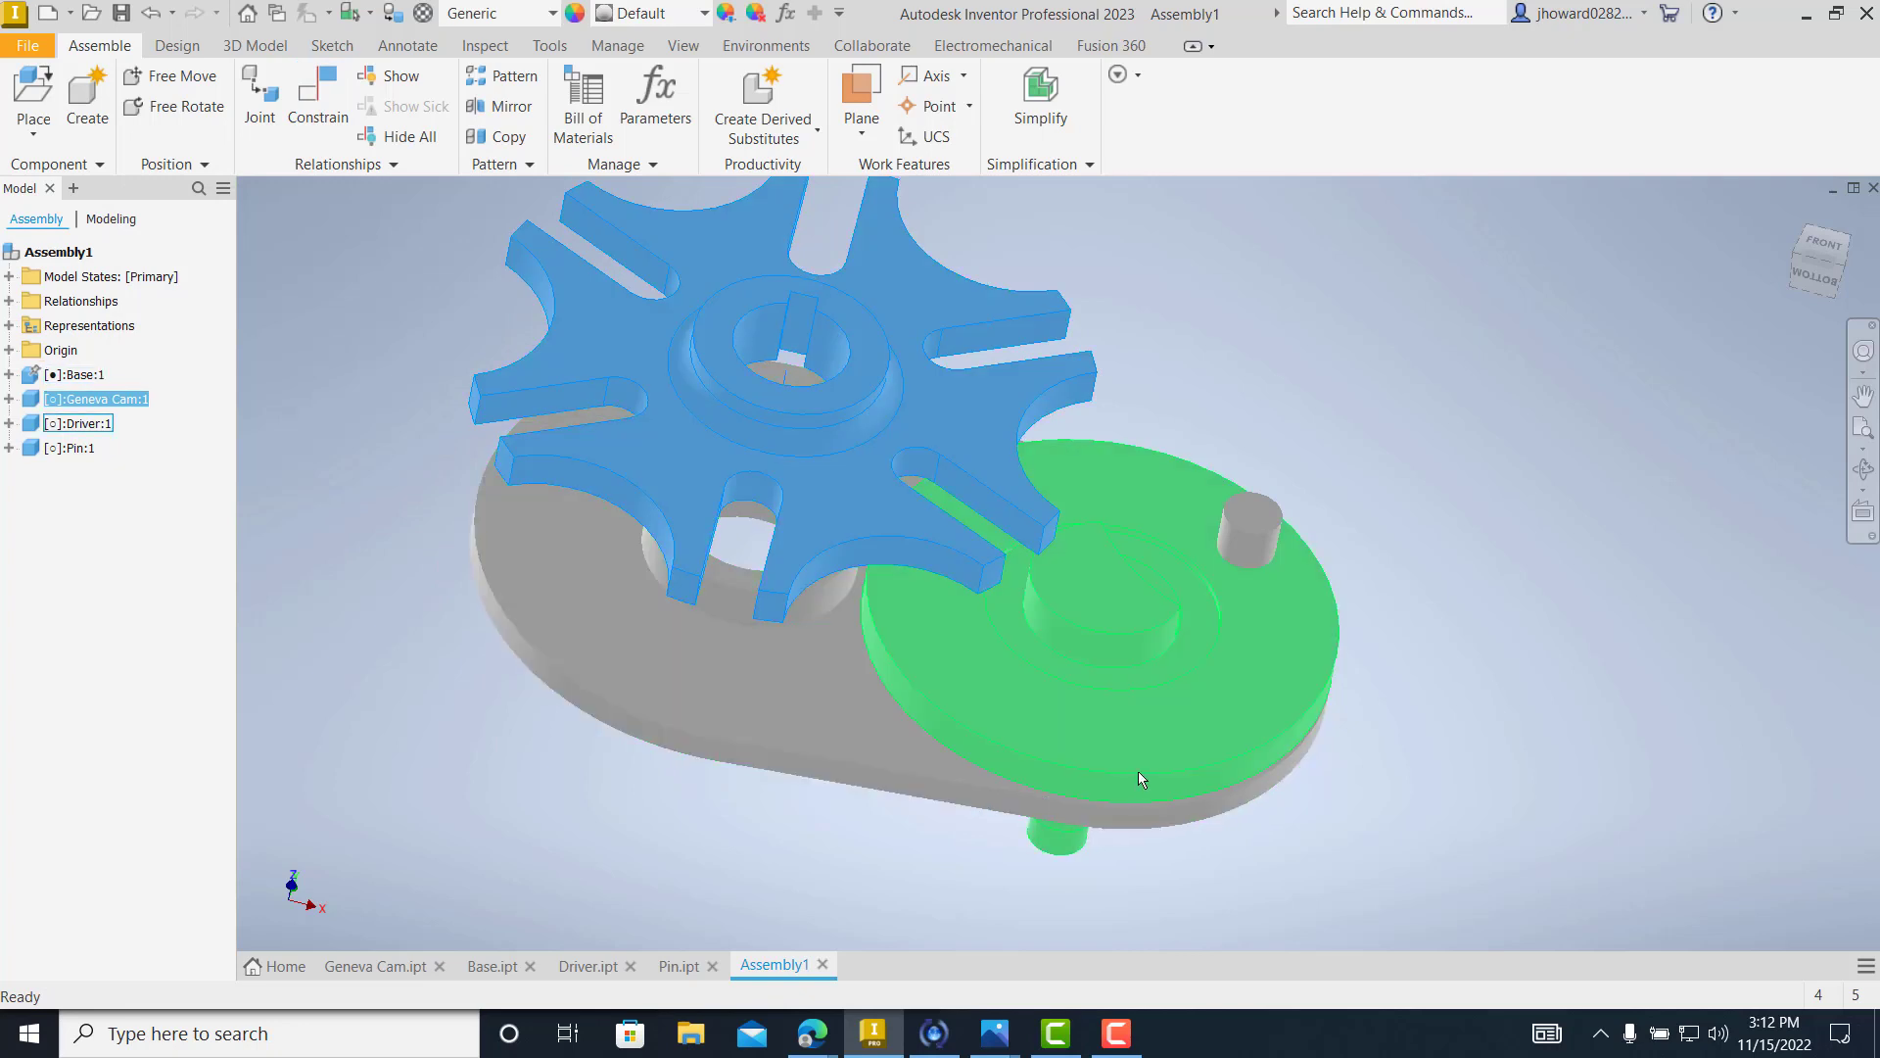
shift+middle_drag(1078, 815, 1166, 768)
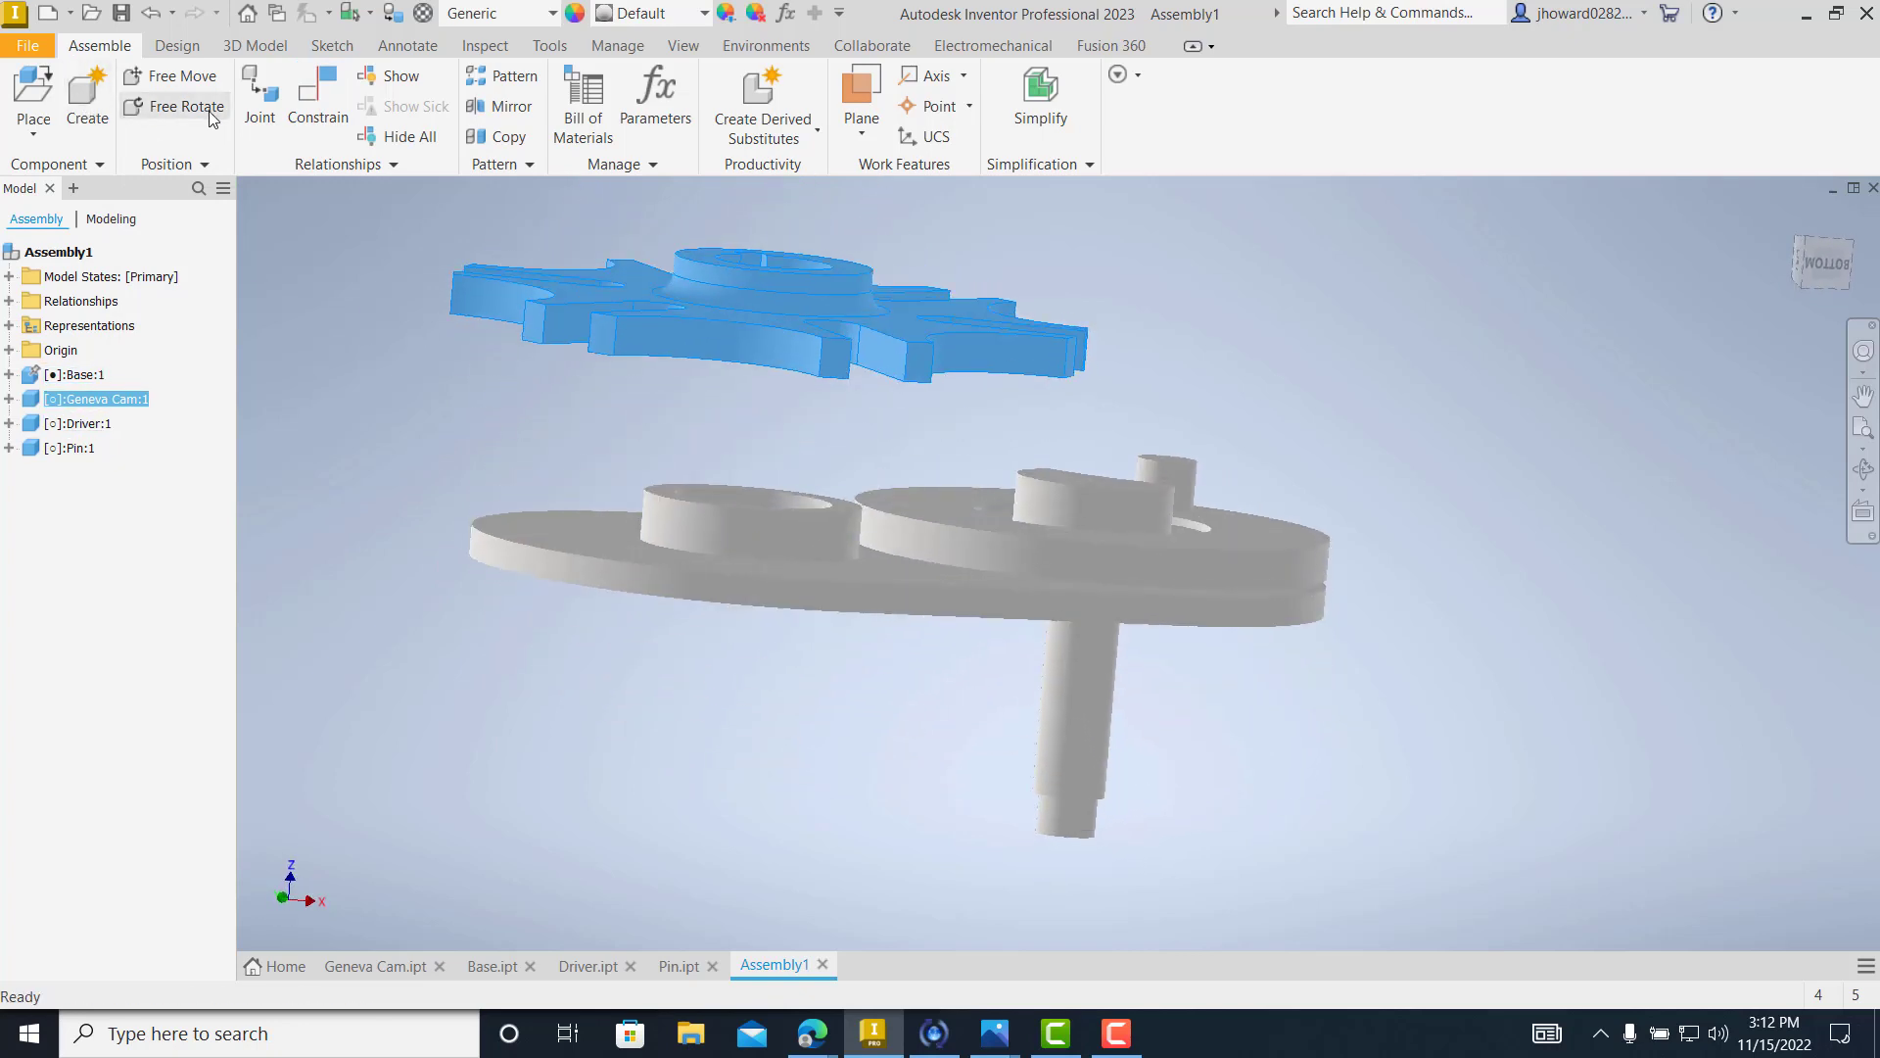
click(318, 98)
shift+middle_drag(809, 399, 772, 516)
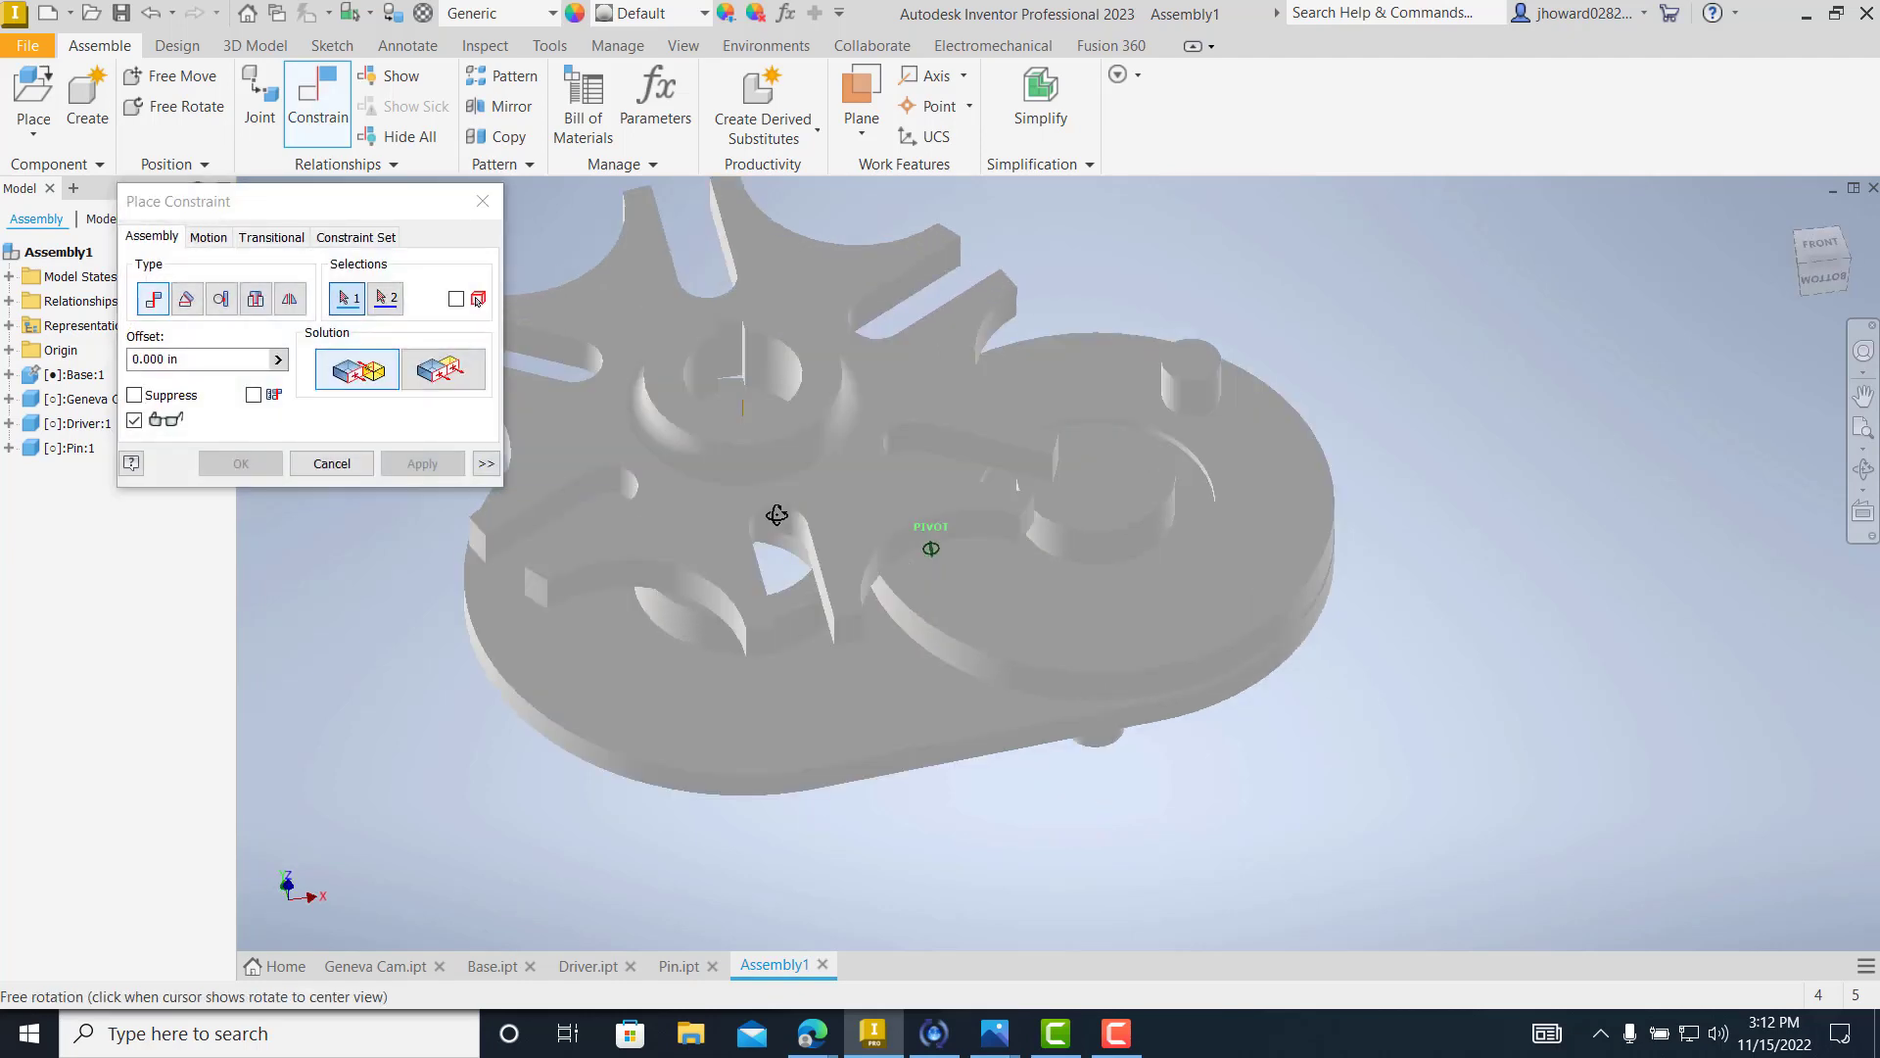
scroll(802, 637, down, 5)
click(791, 579)
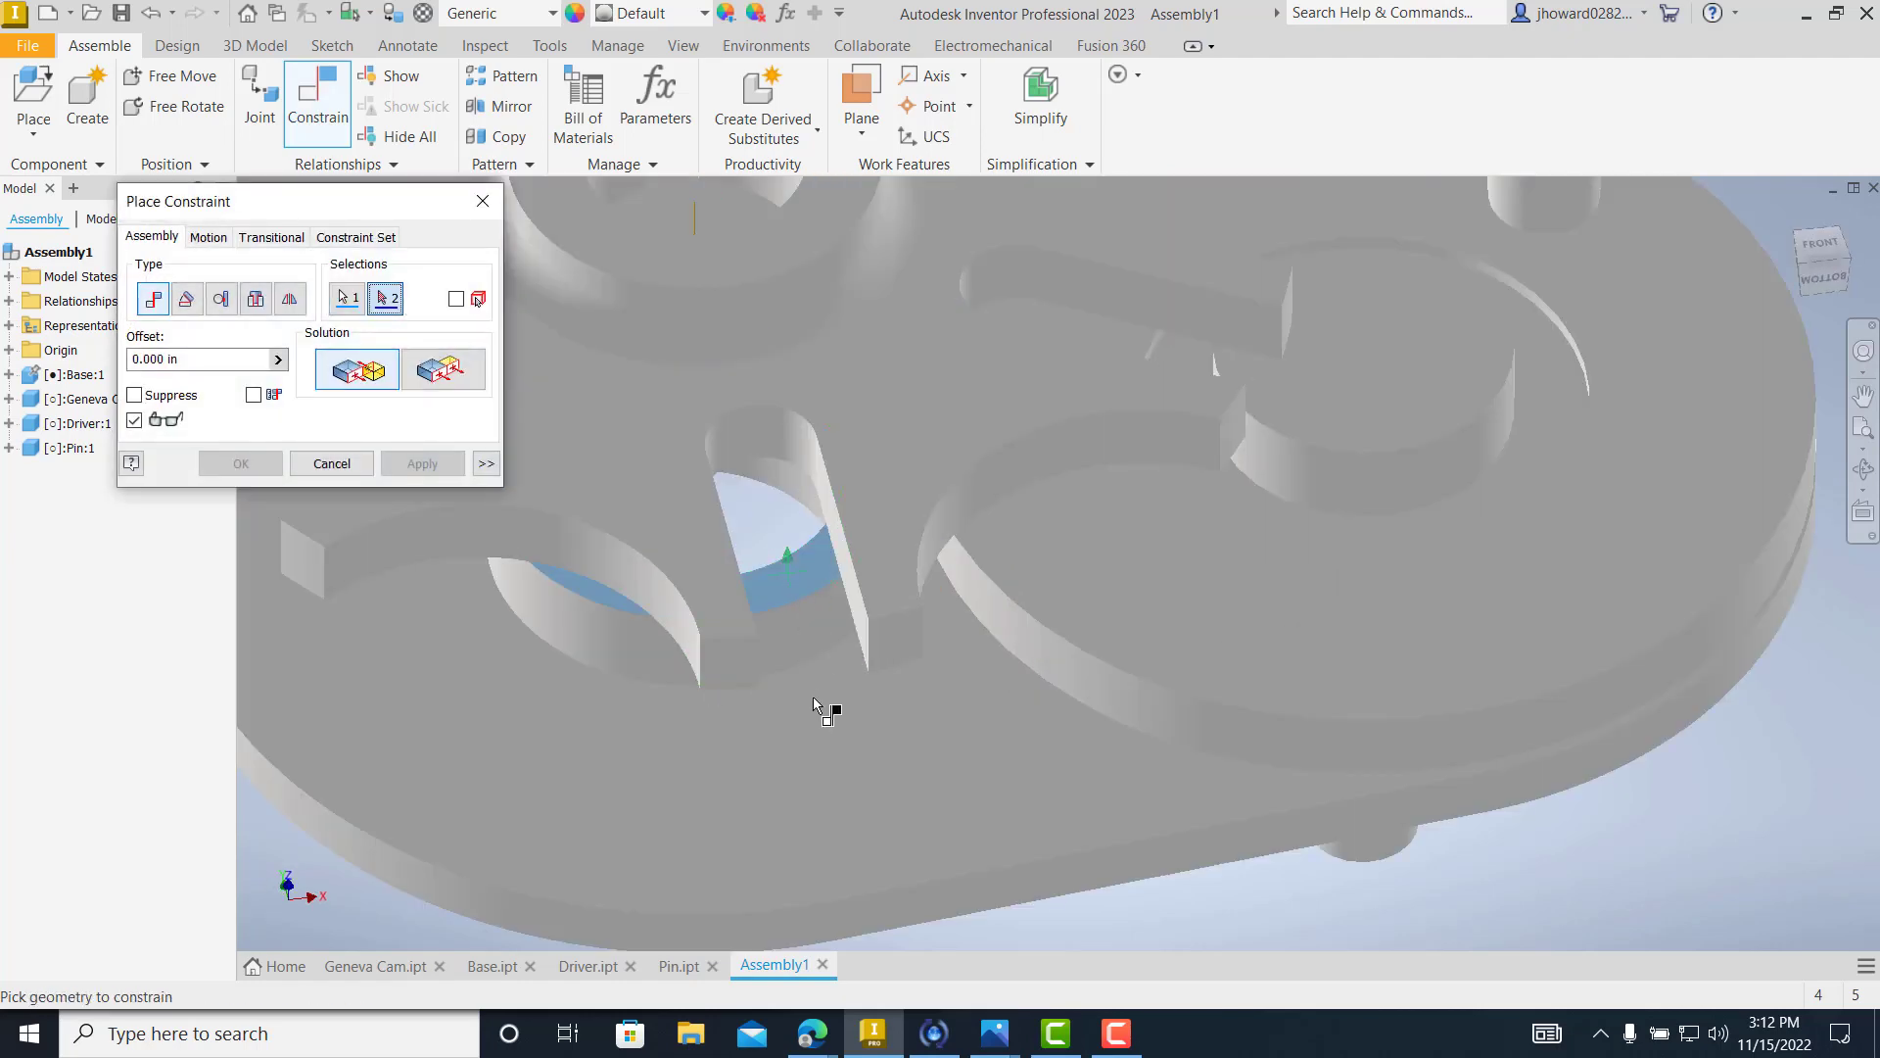
shift+middle_drag(822, 705, 840, 378)
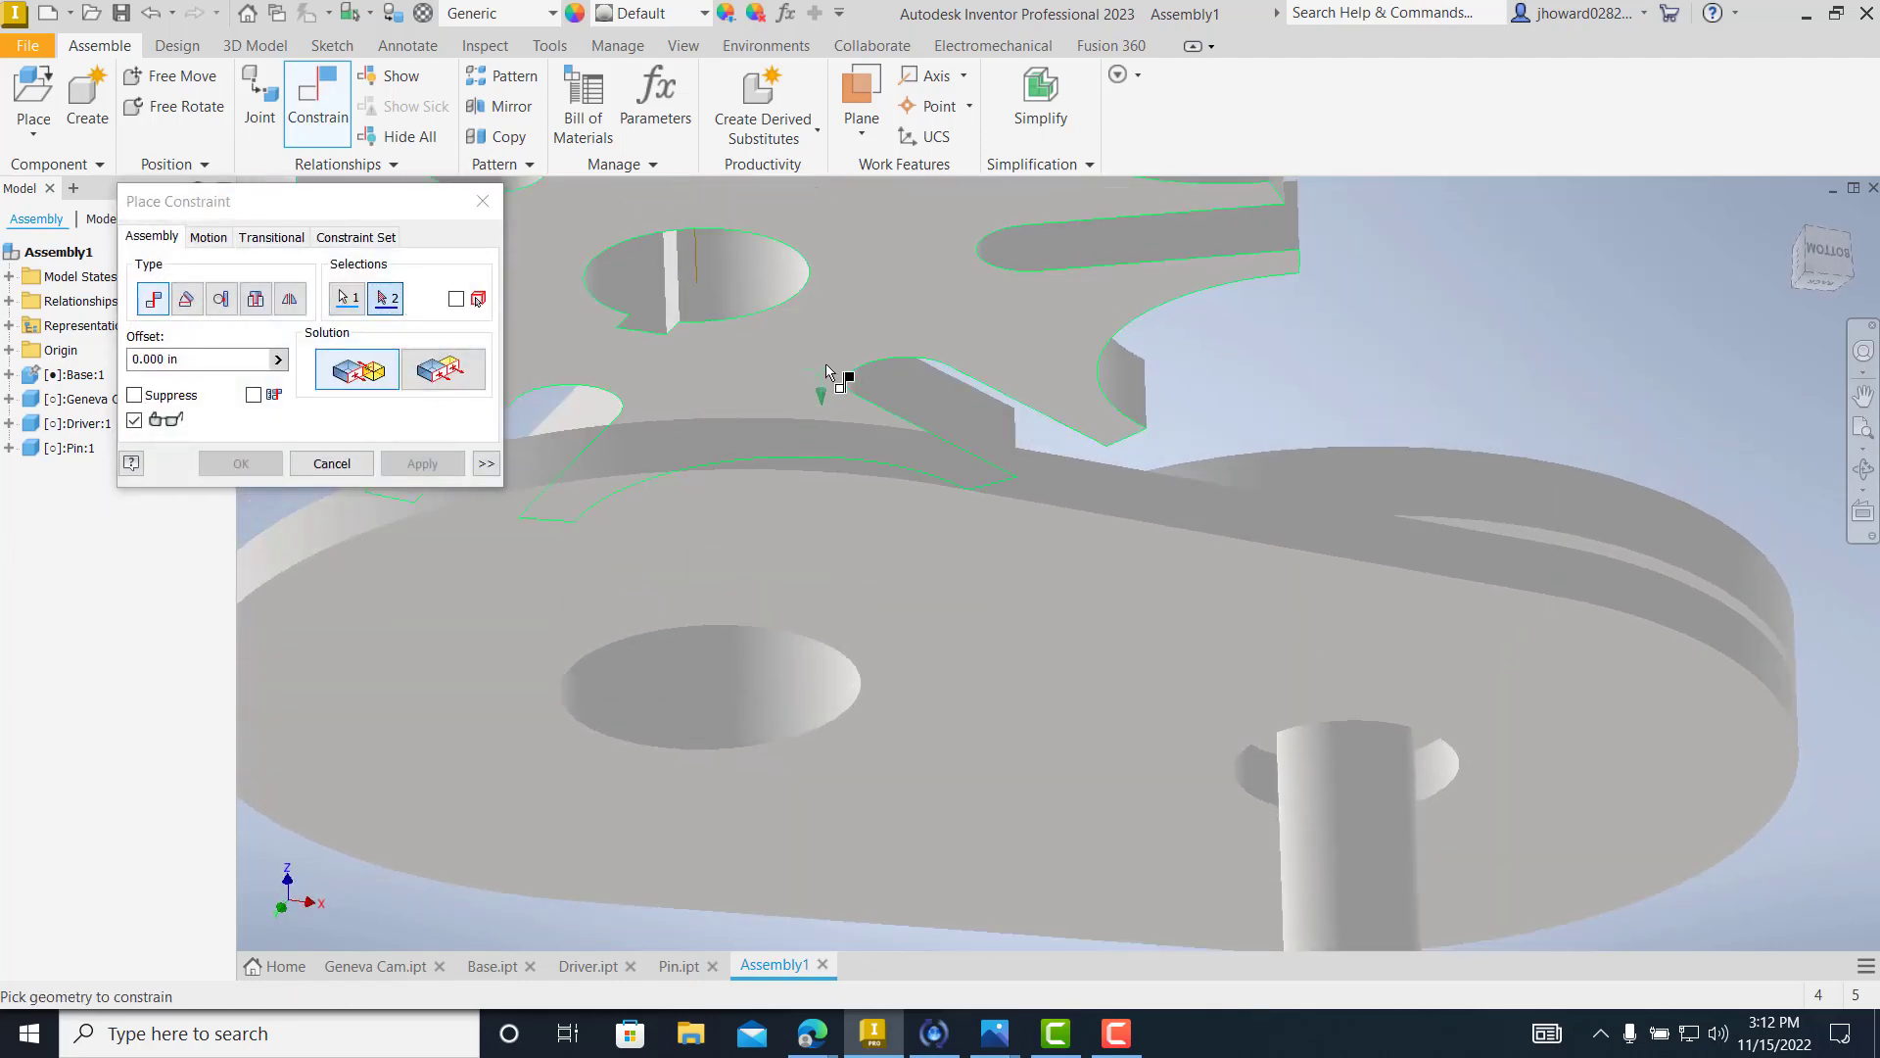
click(852, 296)
shift+middle_drag(852, 295, 878, 506)
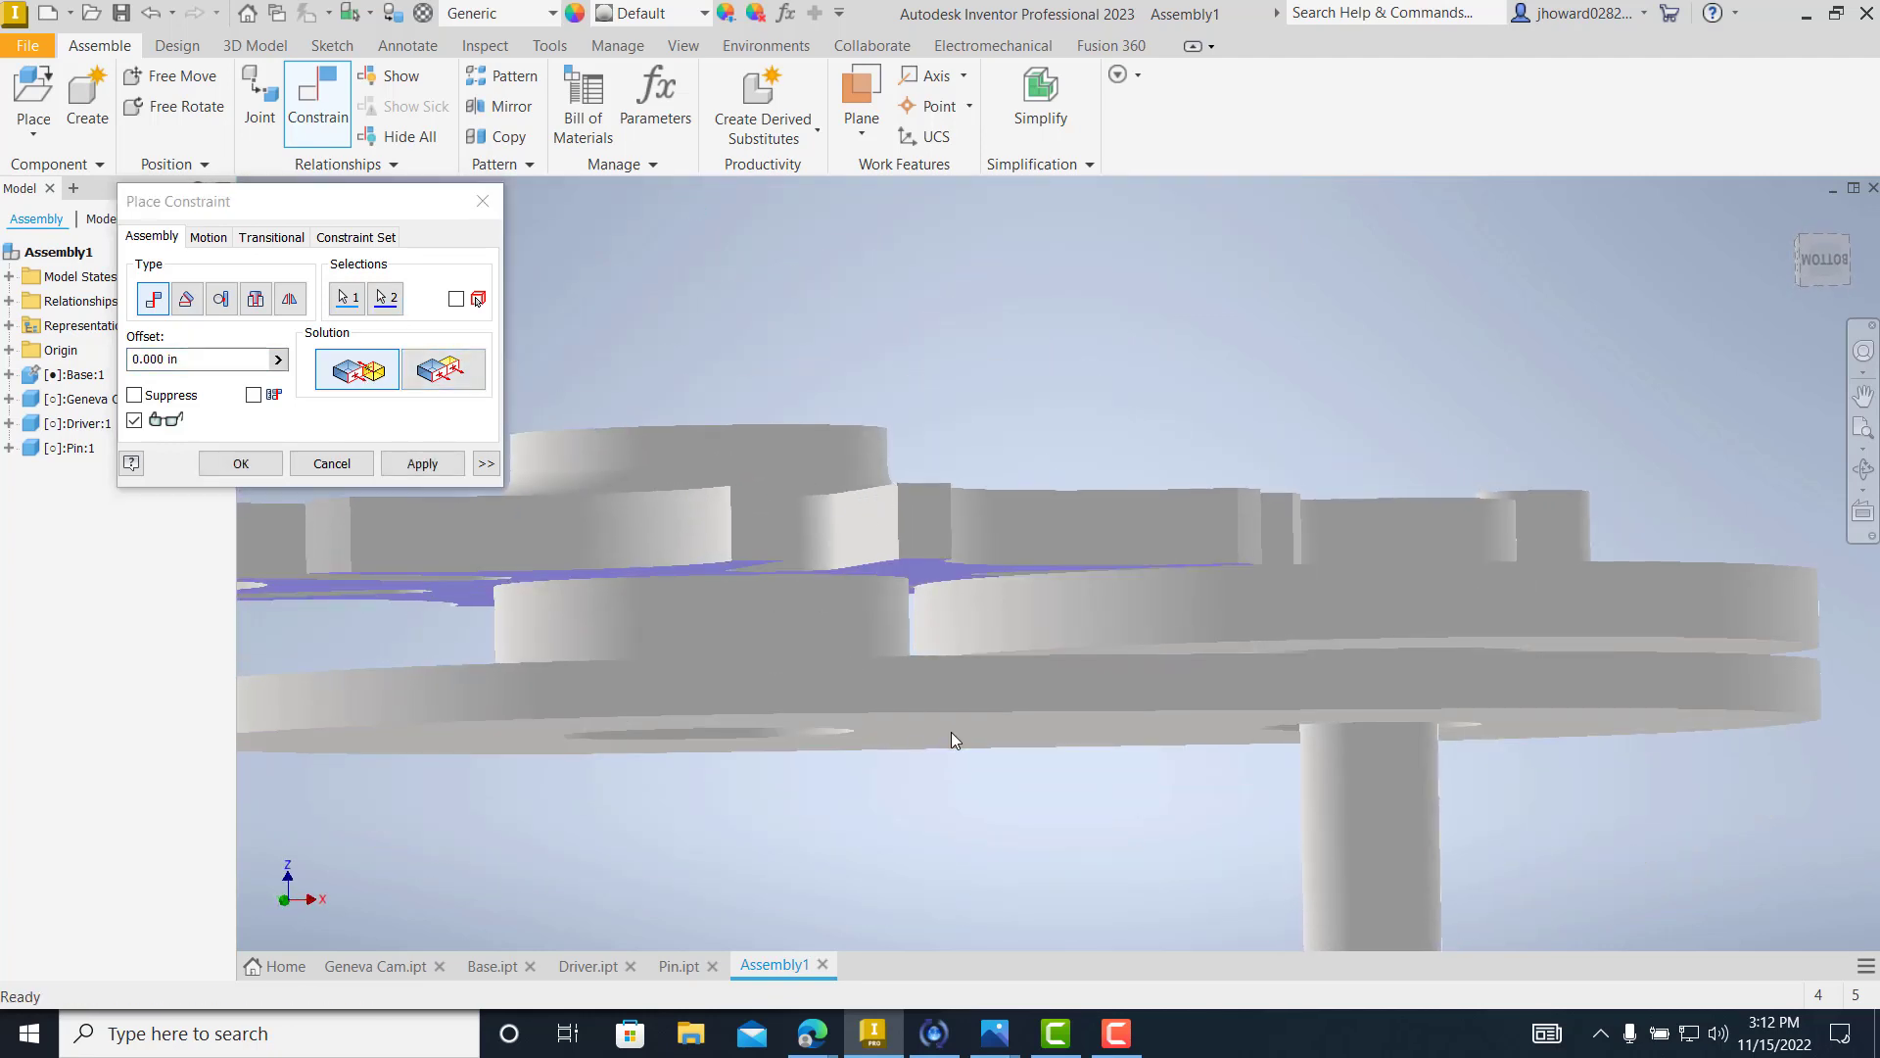
- Examine the clearance between the Geneva Cam, the Driver and the Base from the side
shift+middle_drag(950, 732, 1388, 573)
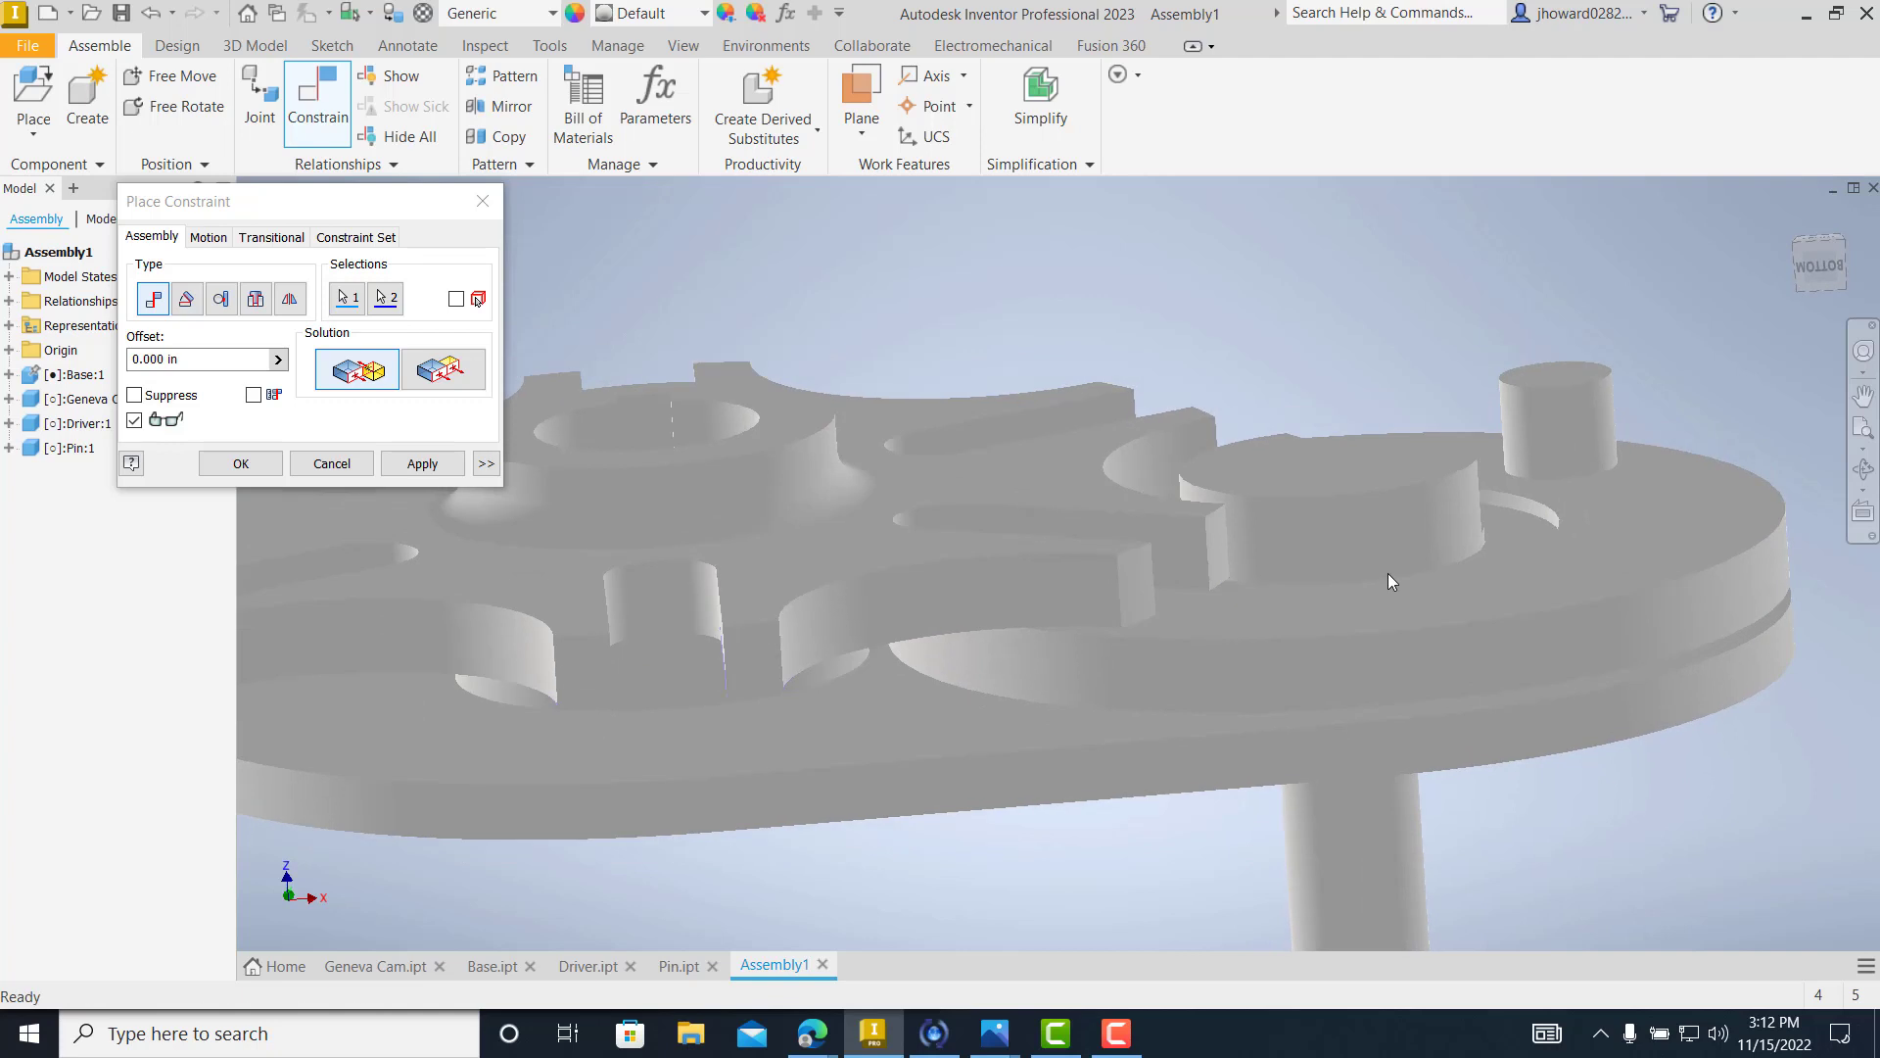
click(1814, 271)
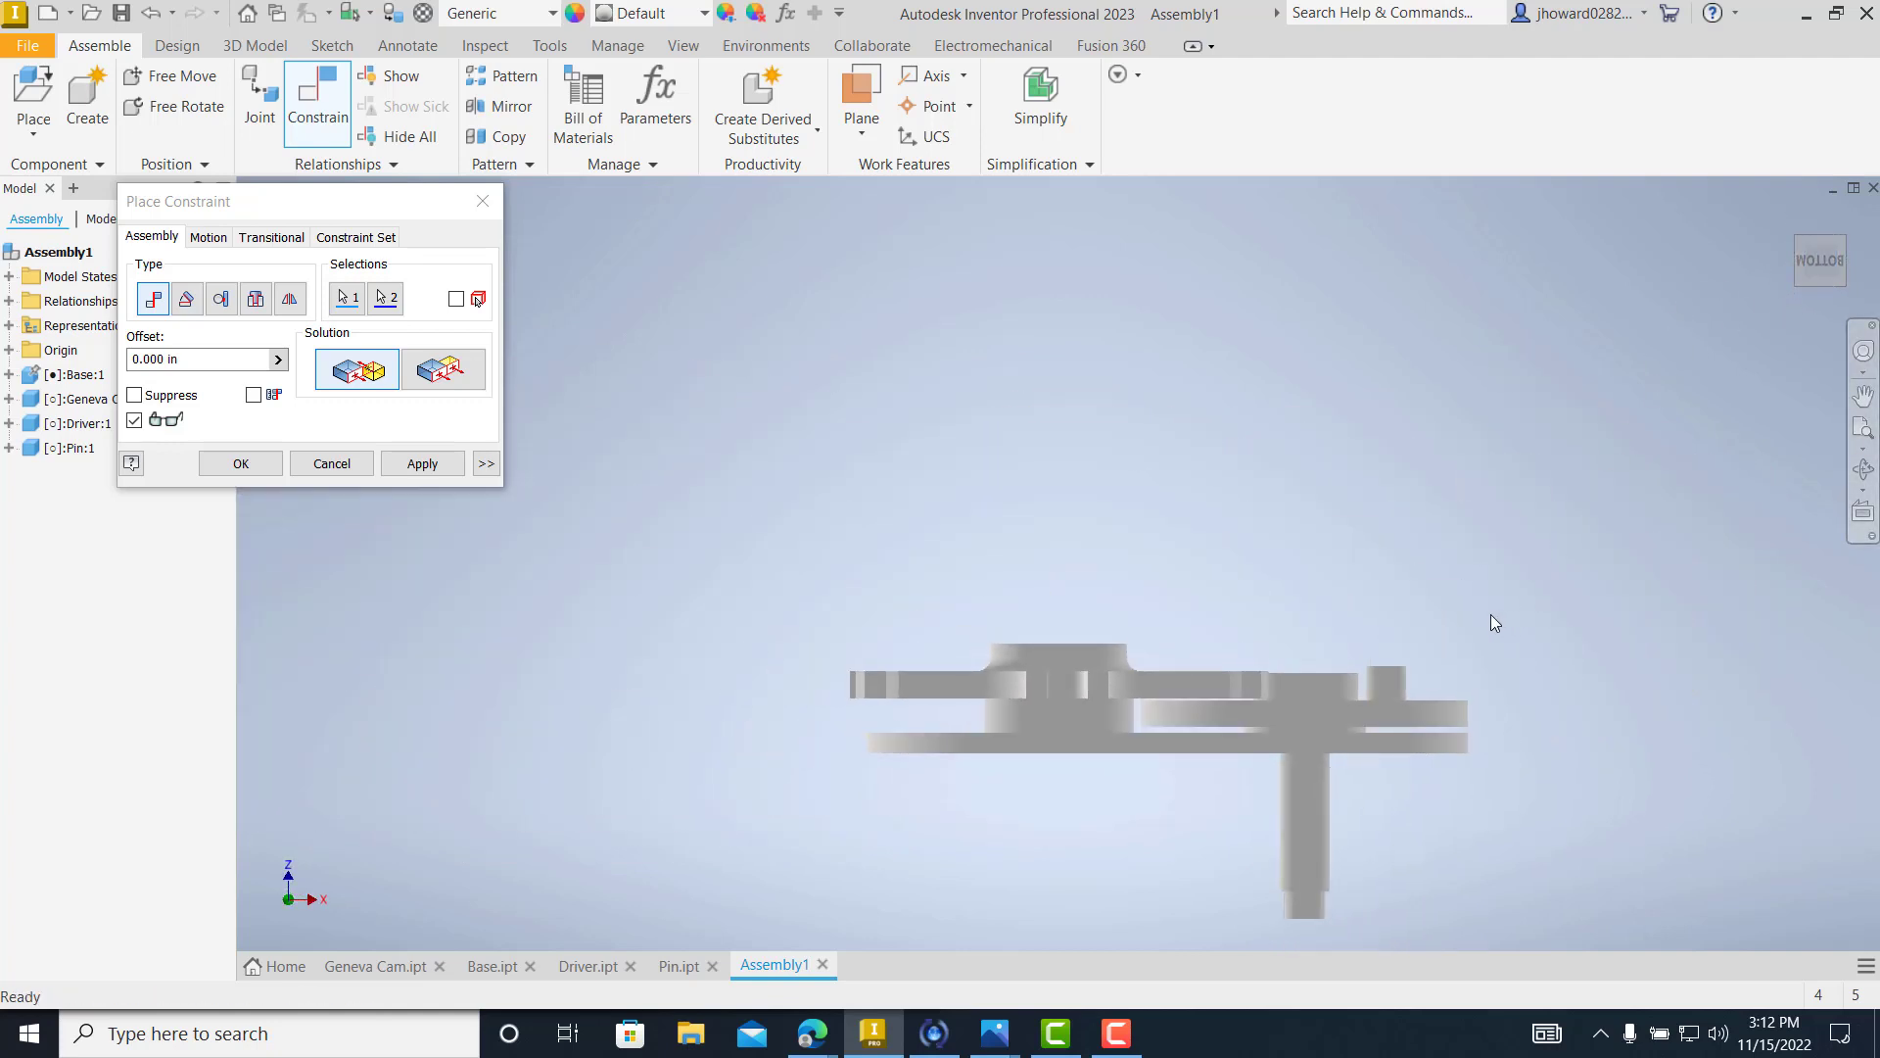
scroll(1491, 614, down, 5)
middle_drag(1065, 727, 1030, 578)
scroll(950, 635, up, 4)
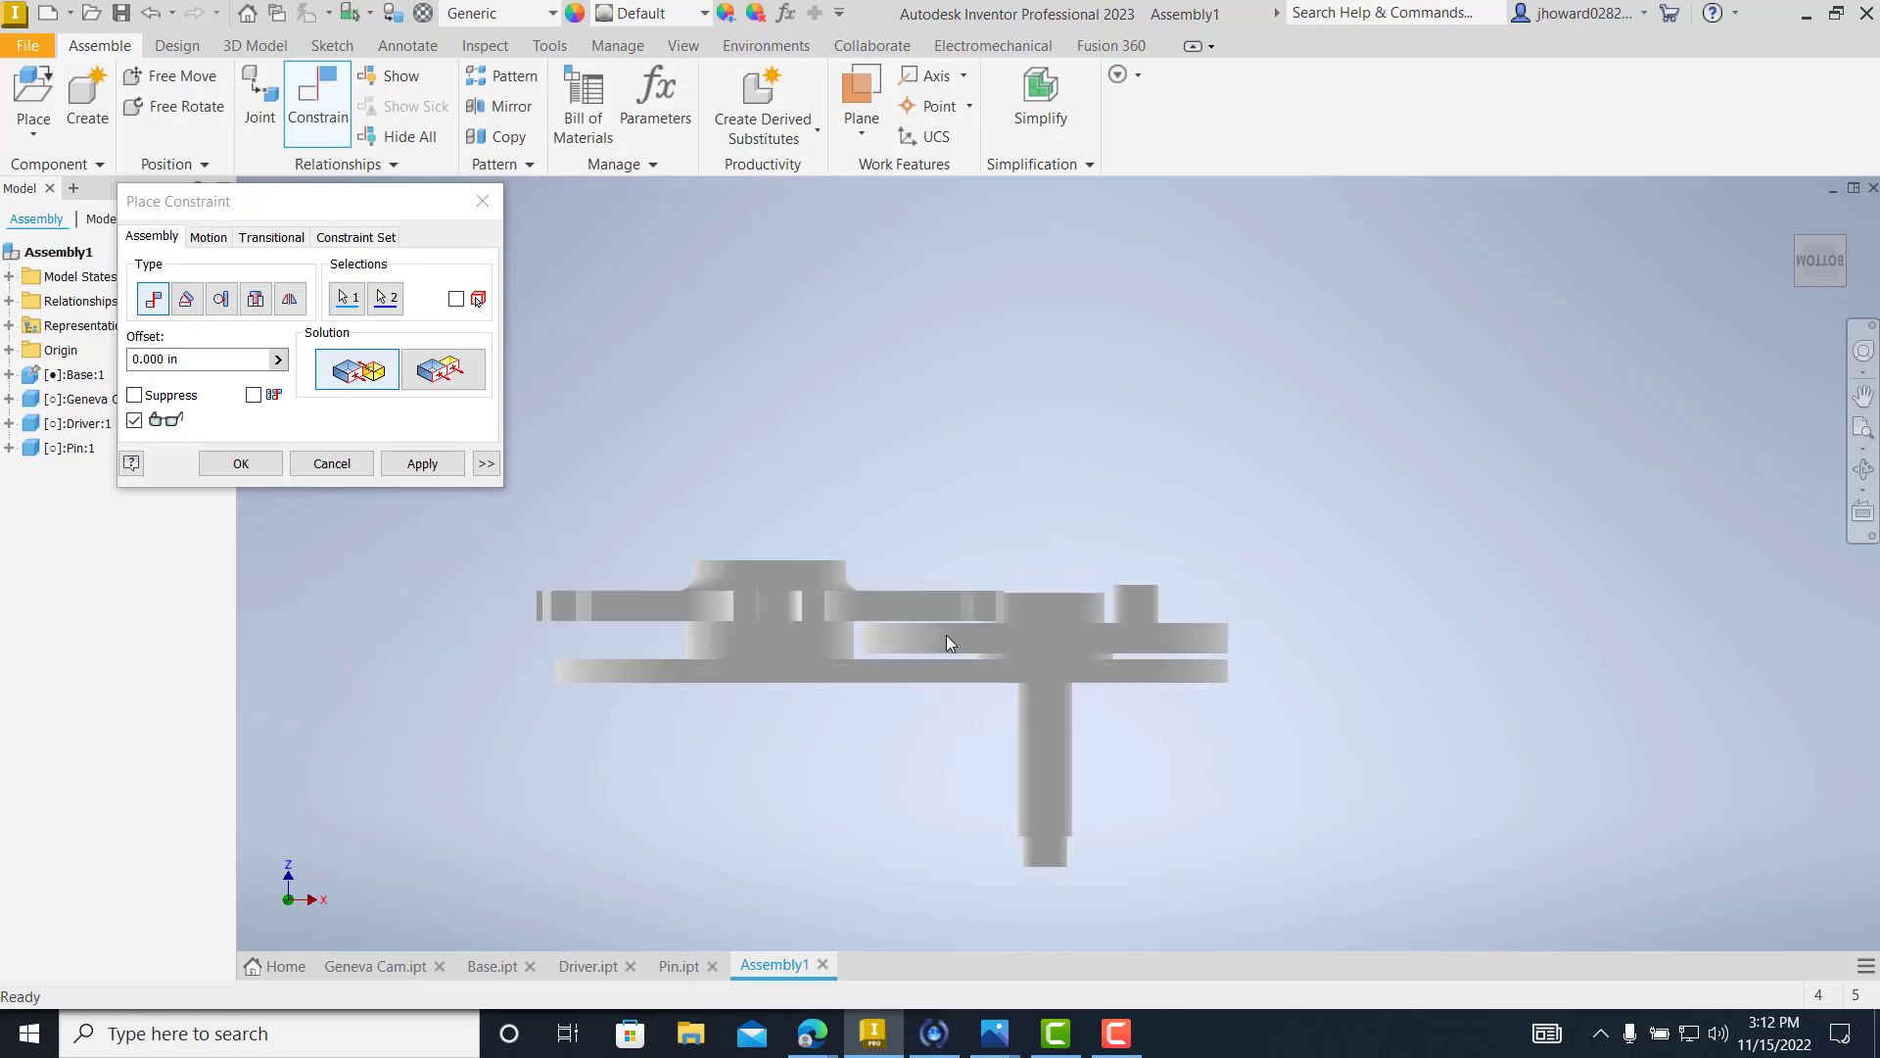
scroll(943, 636, down, 4)
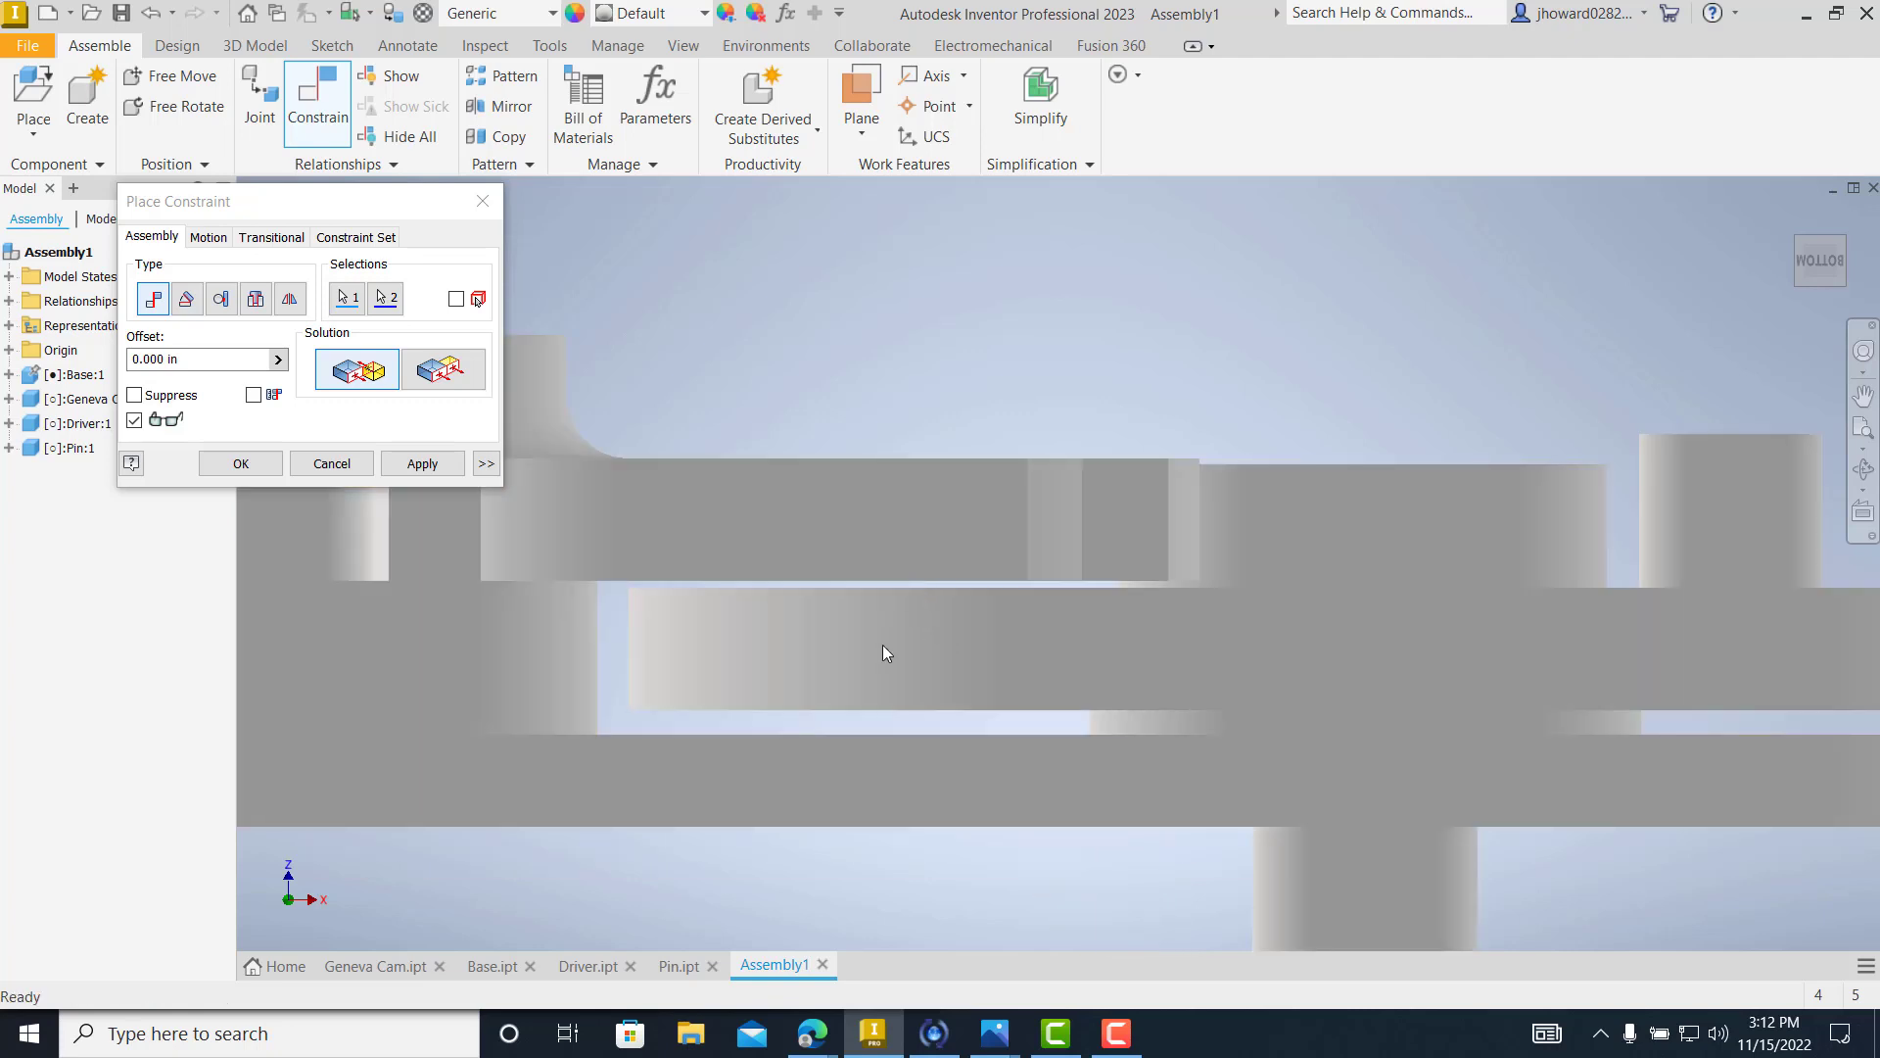
mouse_move(1243, 638)
shift+middle_down()
mouse_move(1310, 503)
mouse_move(1271, 573)
mouse_move(1260, 533)
mouse_move(1171, 588)
mouse_move(1255, 592)
shift+middle_up()
scroll(1213, 604, up, 3)
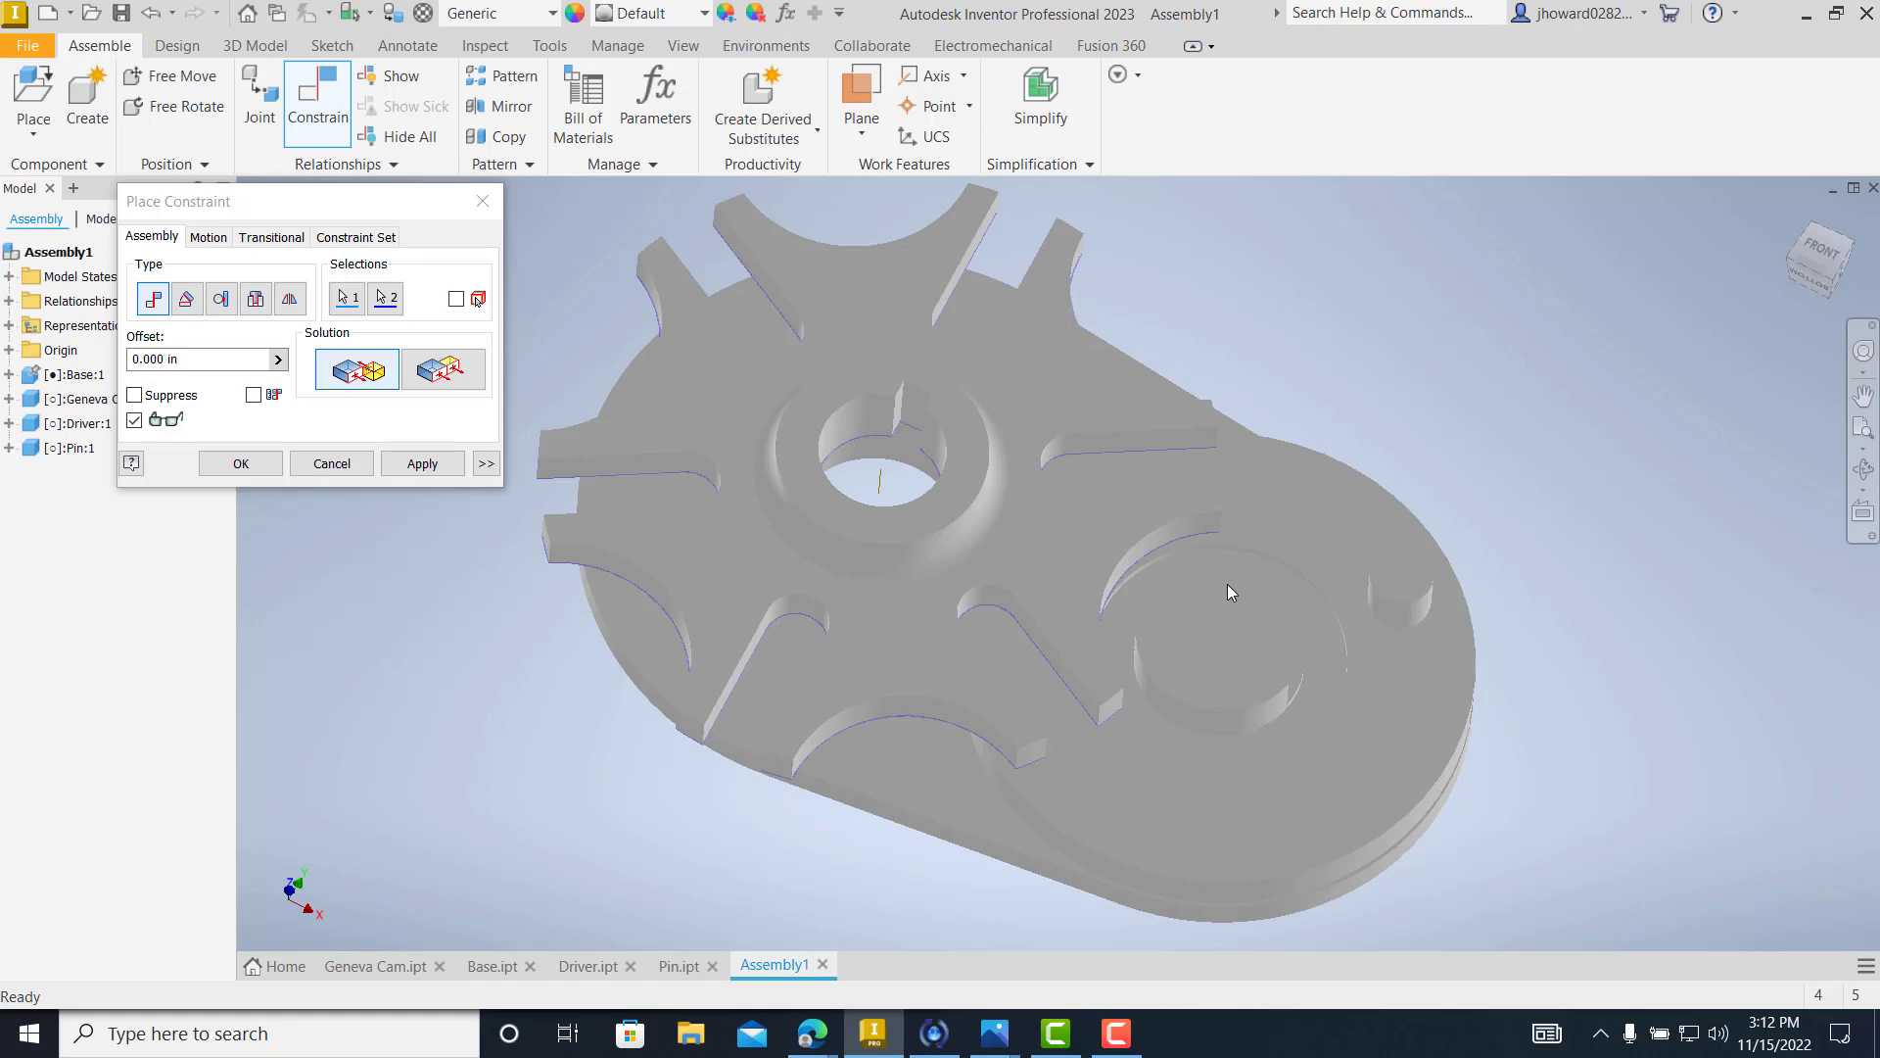
- Apply the face mate between the Geneva Cam and the Base's raised ring and end the Constrain command
click(422, 463)
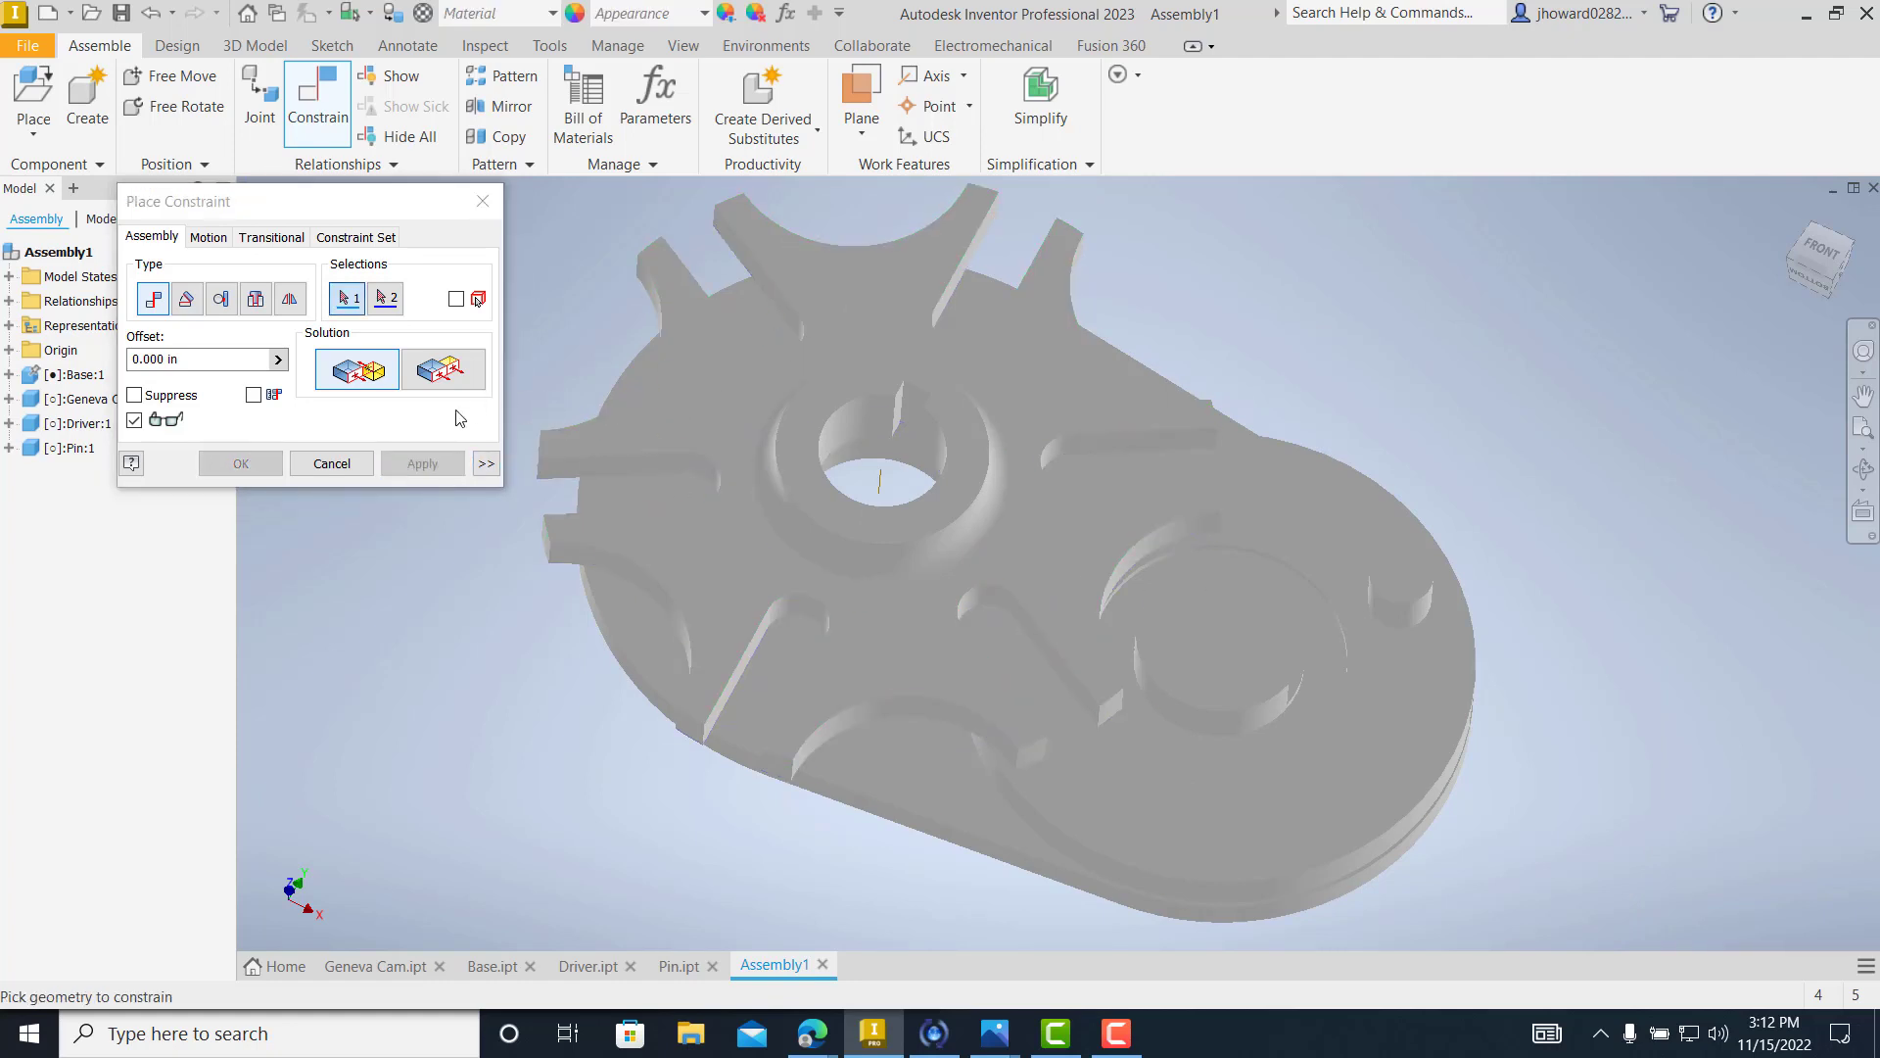
click(332, 463)
middle_drag(1178, 412, 1187, 378)
shift+middle_drag(1439, 503, 1457, 464)
middle_drag(1408, 333, 1254, 370)
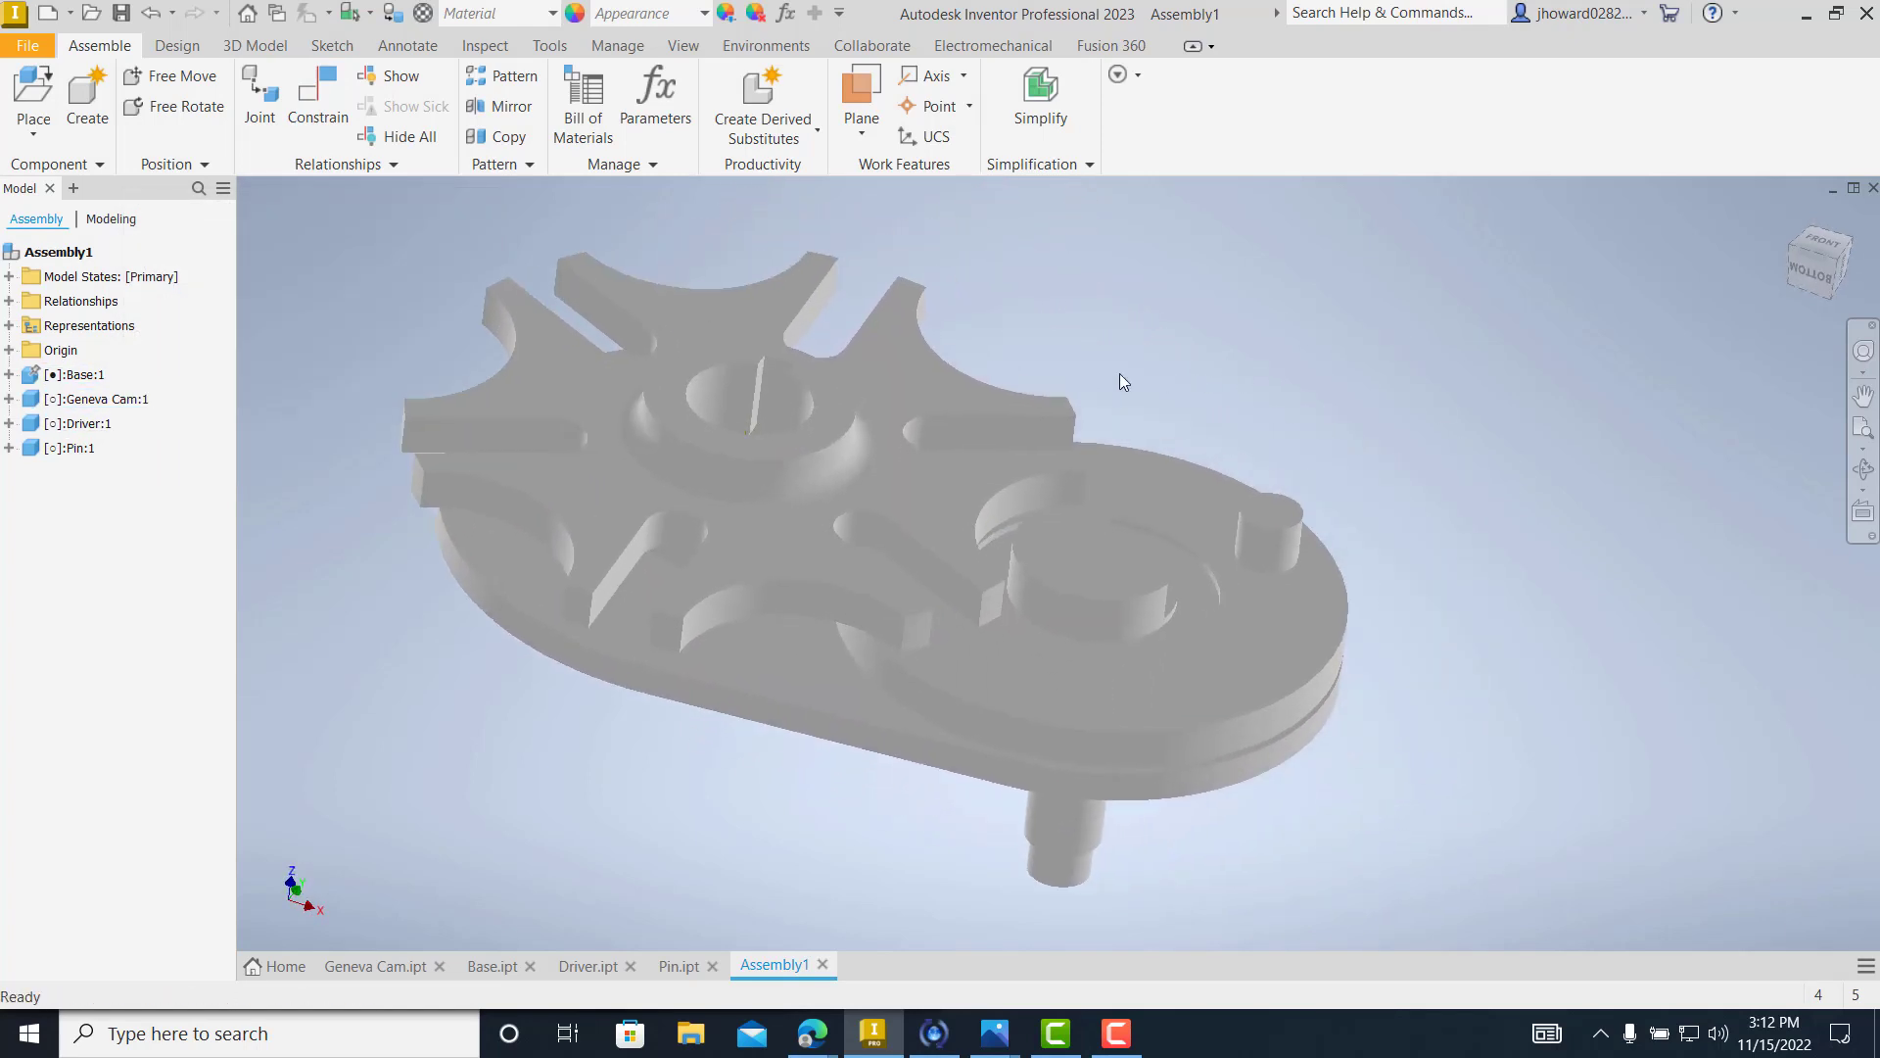
- Switch to the Geneva Cam part and make its origin YZ Plane visible
double_click(825, 439)
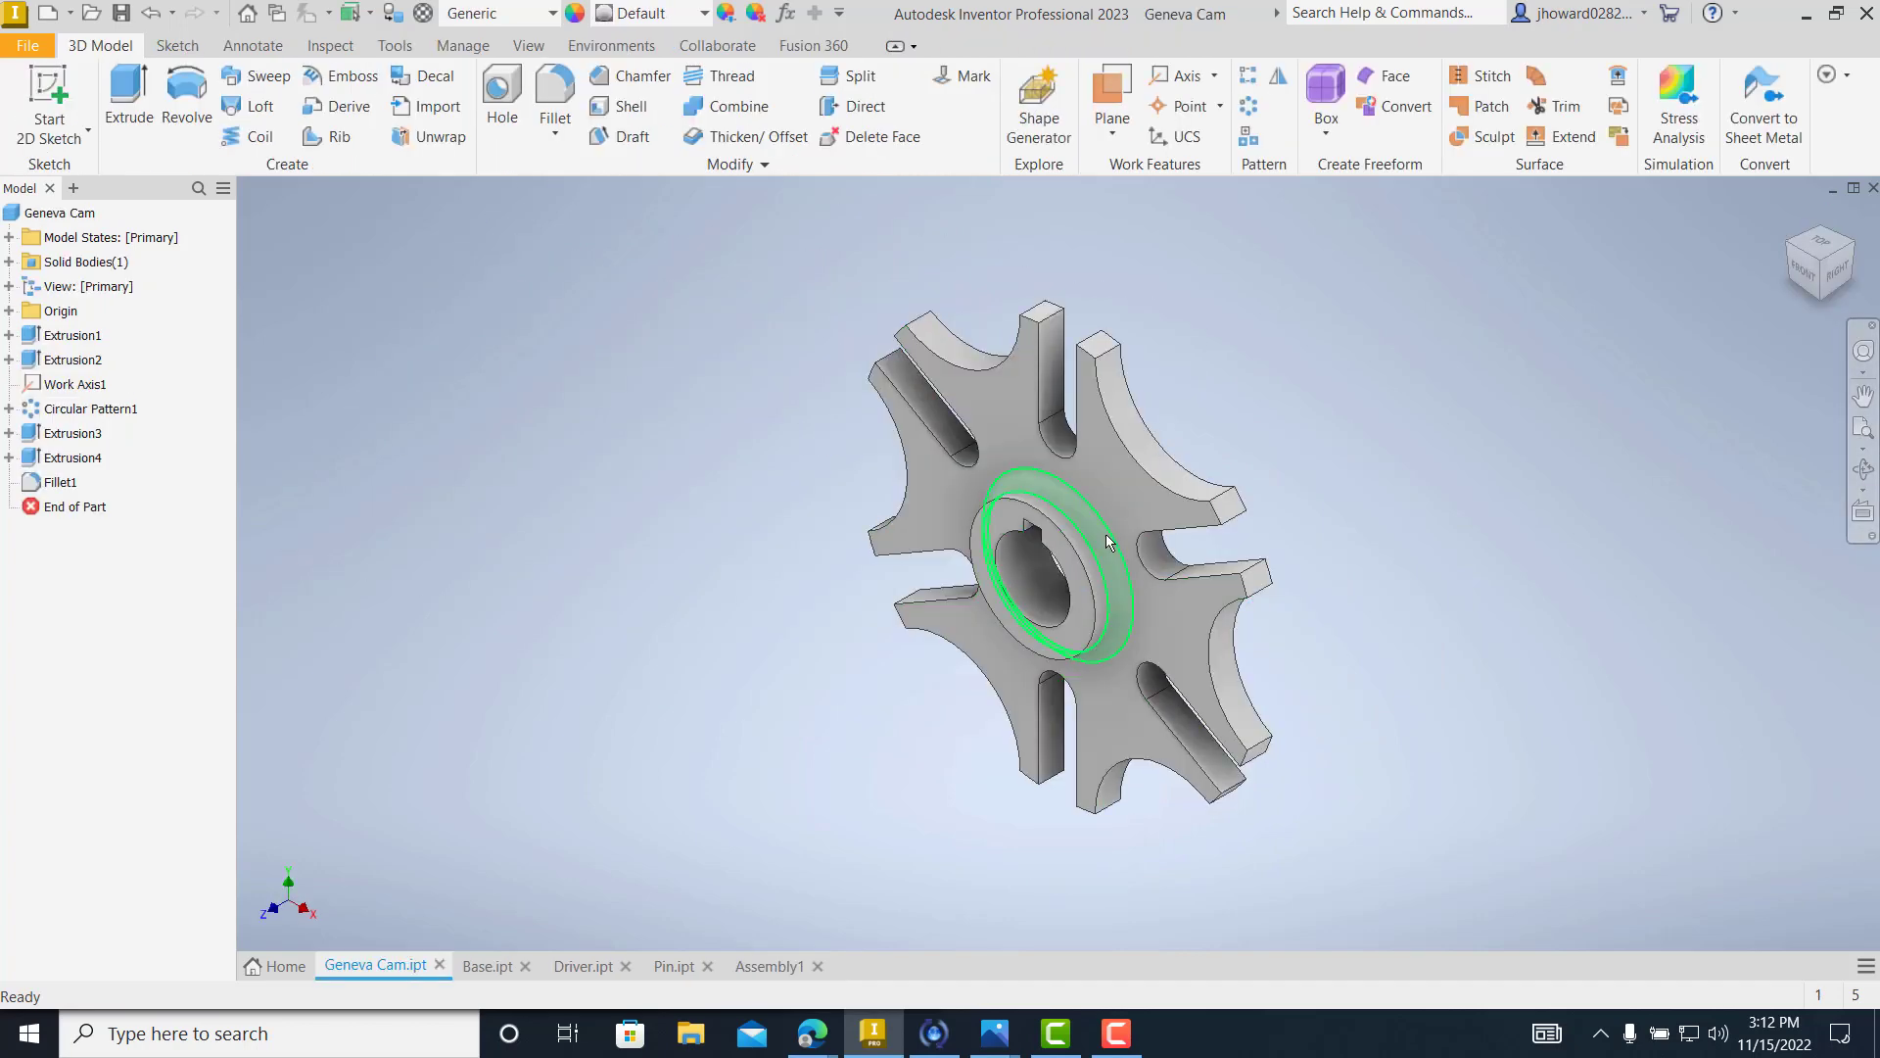
mouse_move(1106, 533)
shift+middle_down()
mouse_move(1214, 512)
mouse_move(1385, 403)
mouse_move(1437, 426)
mouse_move(1345, 470)
shift+middle_up()
mouse_move(1102, 566)
shift+middle_down()
mouse_move(1267, 542)
mouse_move(1121, 633)
shift+middle_up()
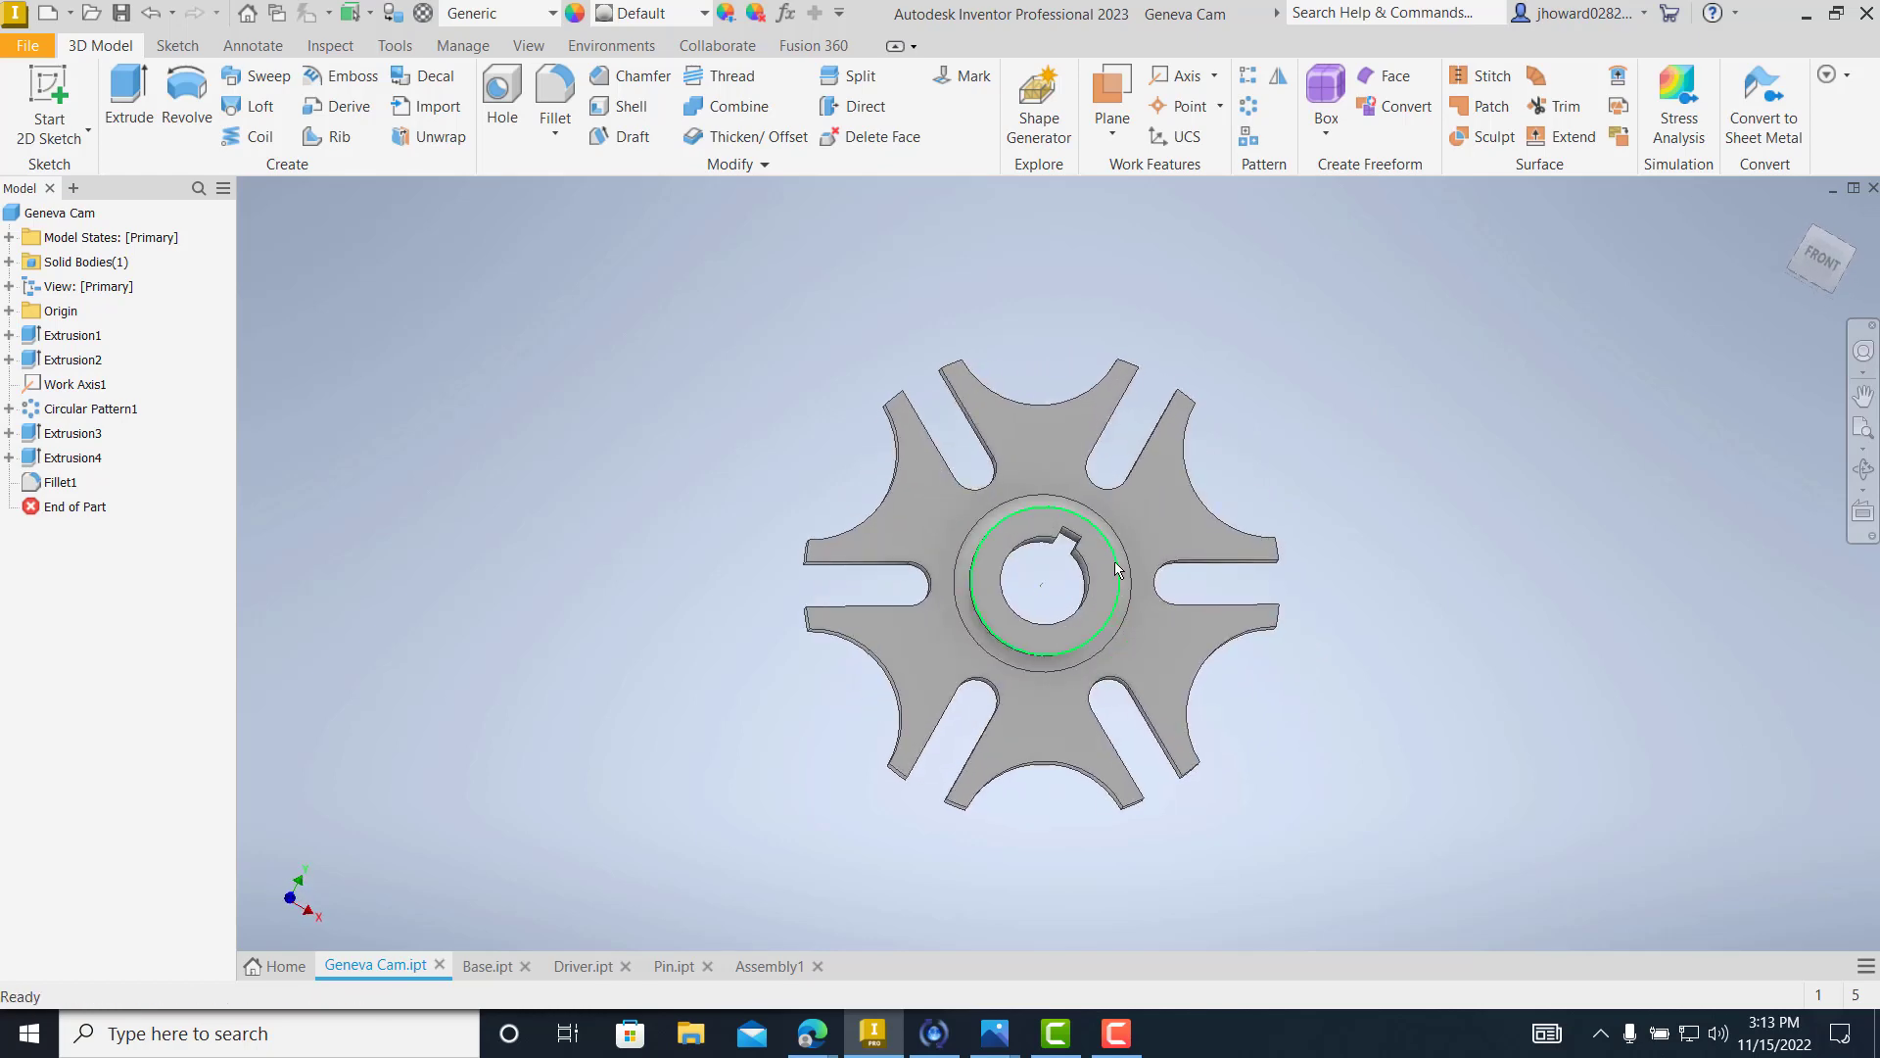
shift+middle_drag(981, 615, 946, 478)
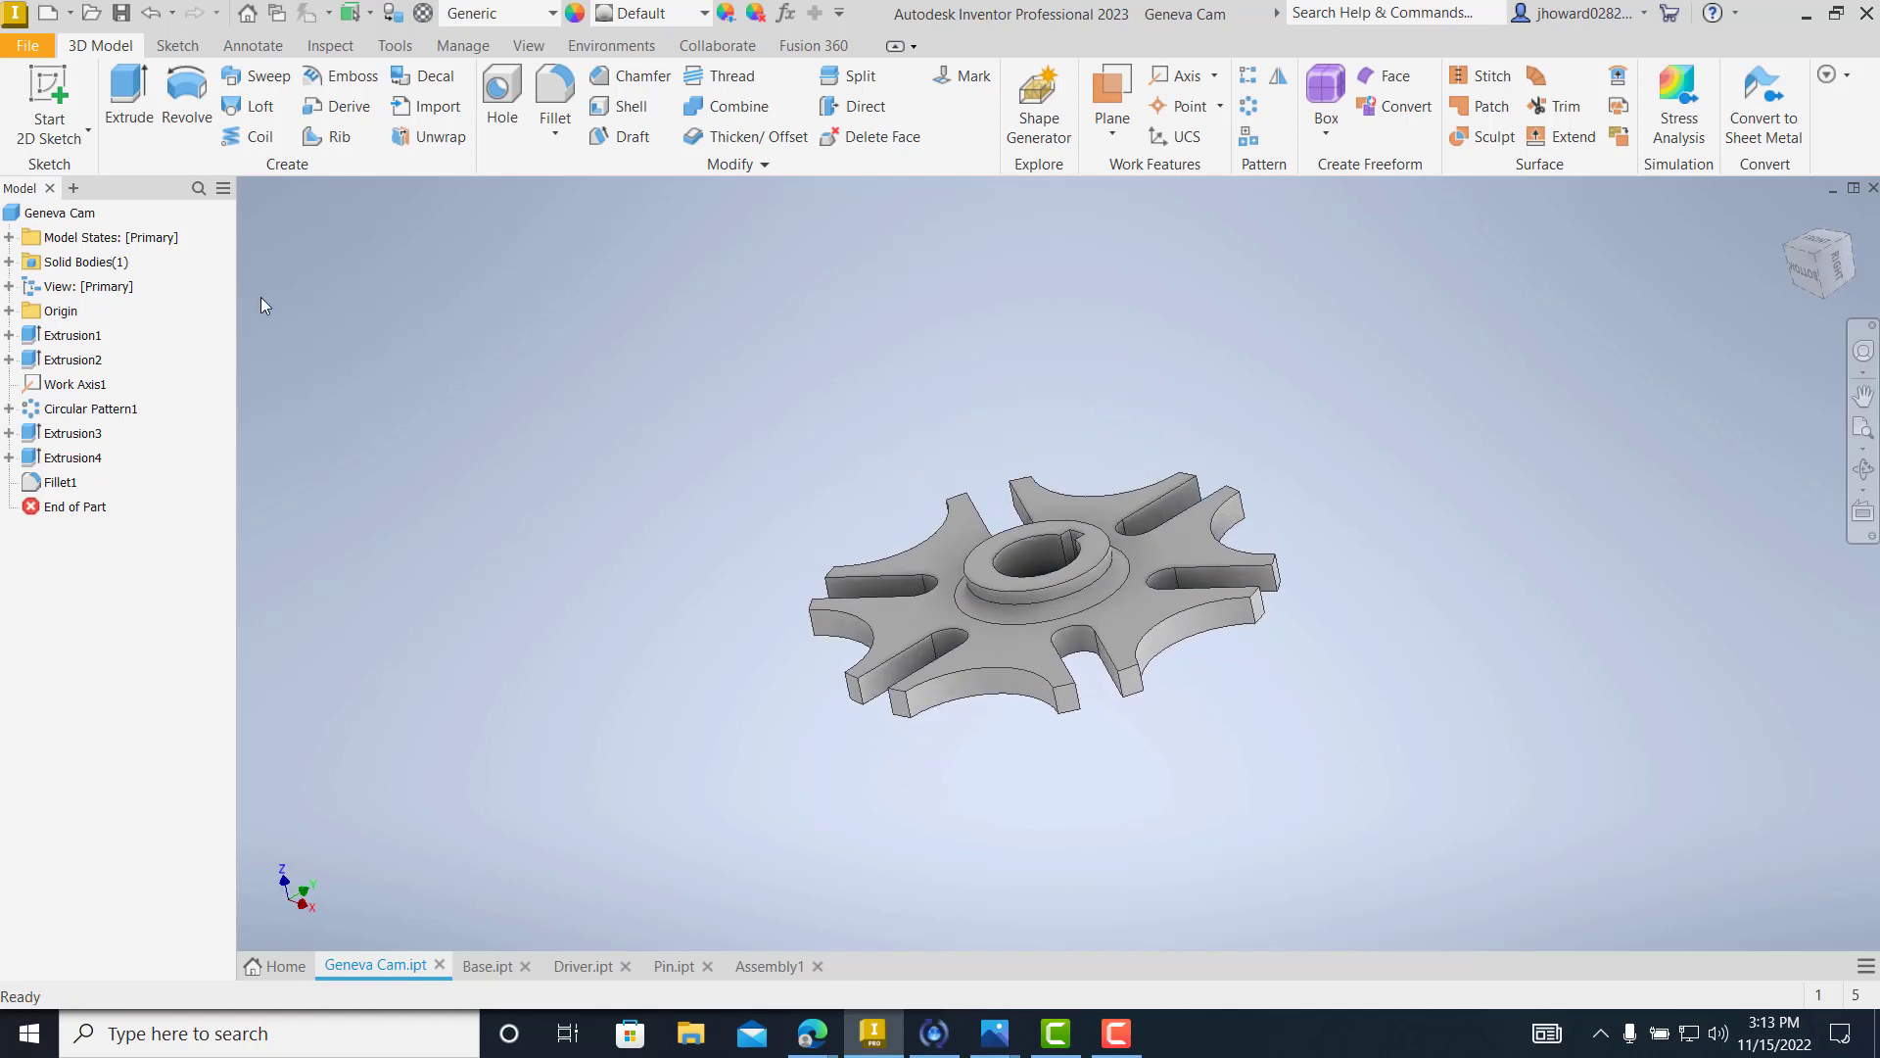
click(9, 311)
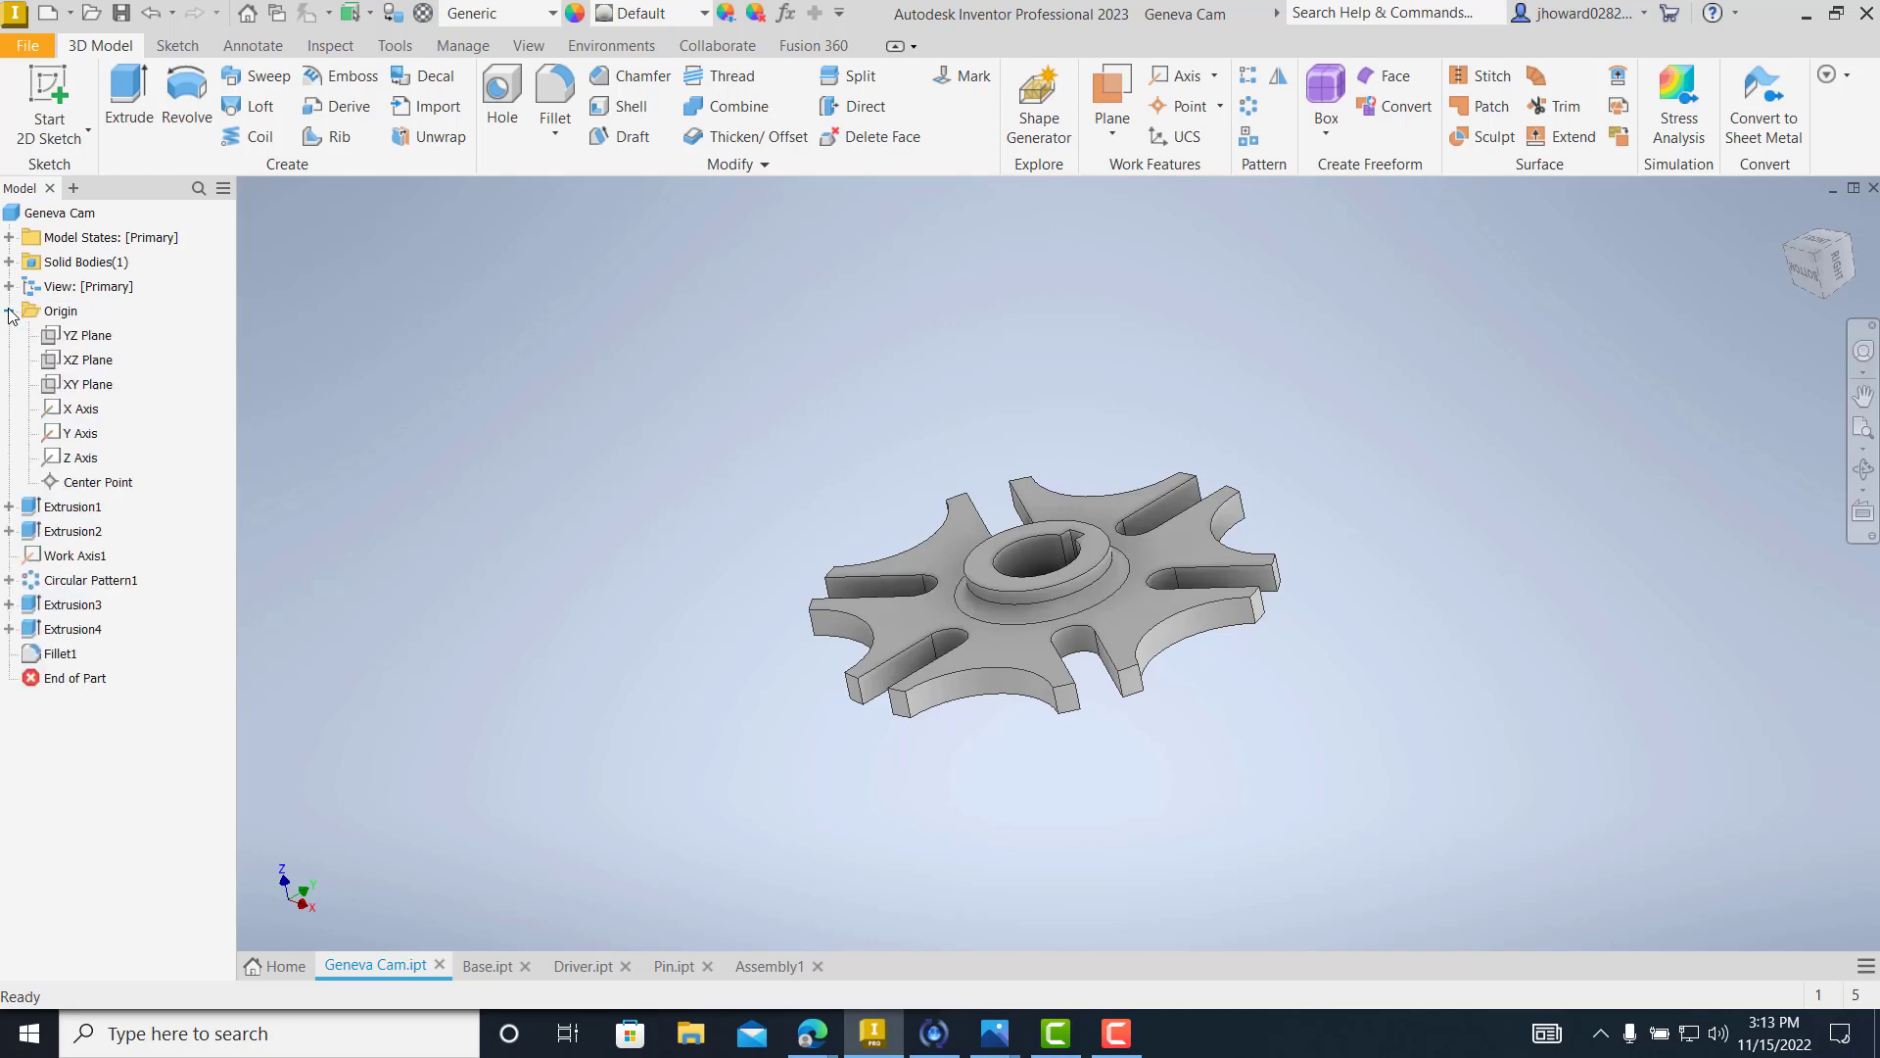
click(100, 342)
shift+middle_drag(1435, 676, 1456, 747)
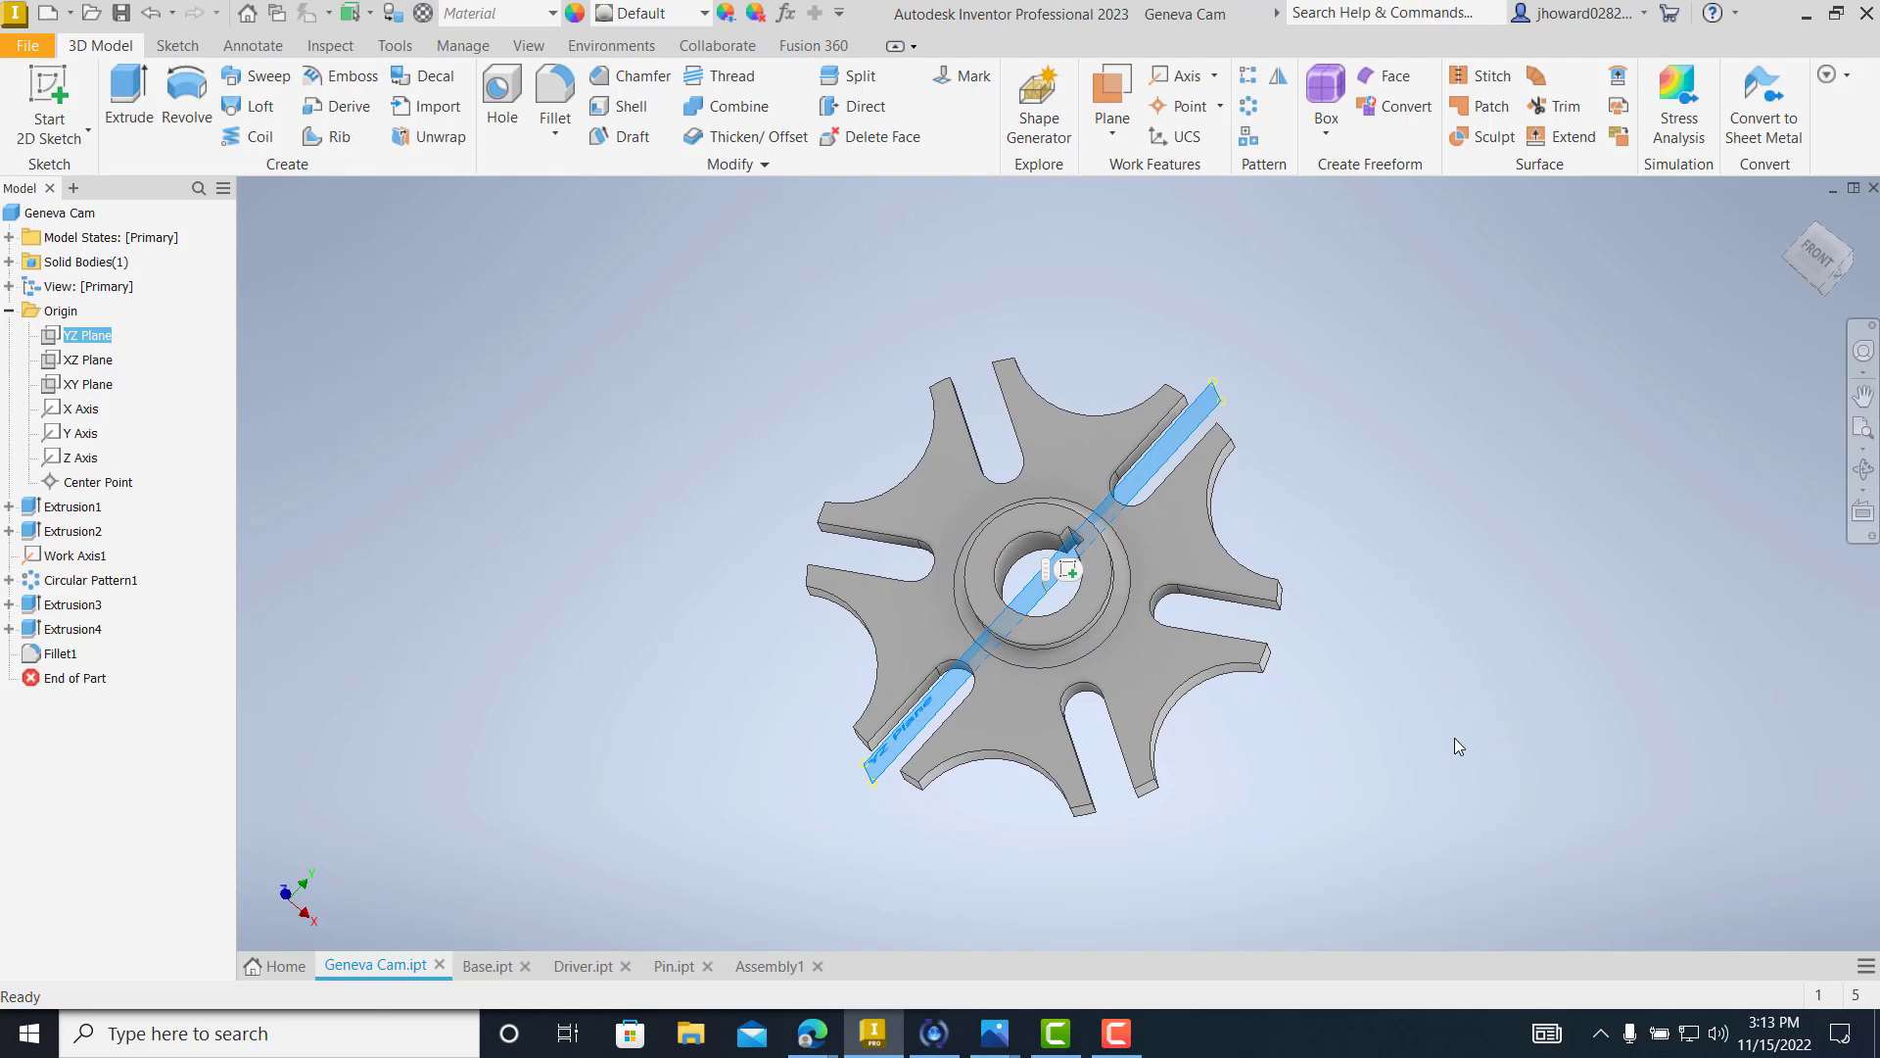
right_click(98, 341)
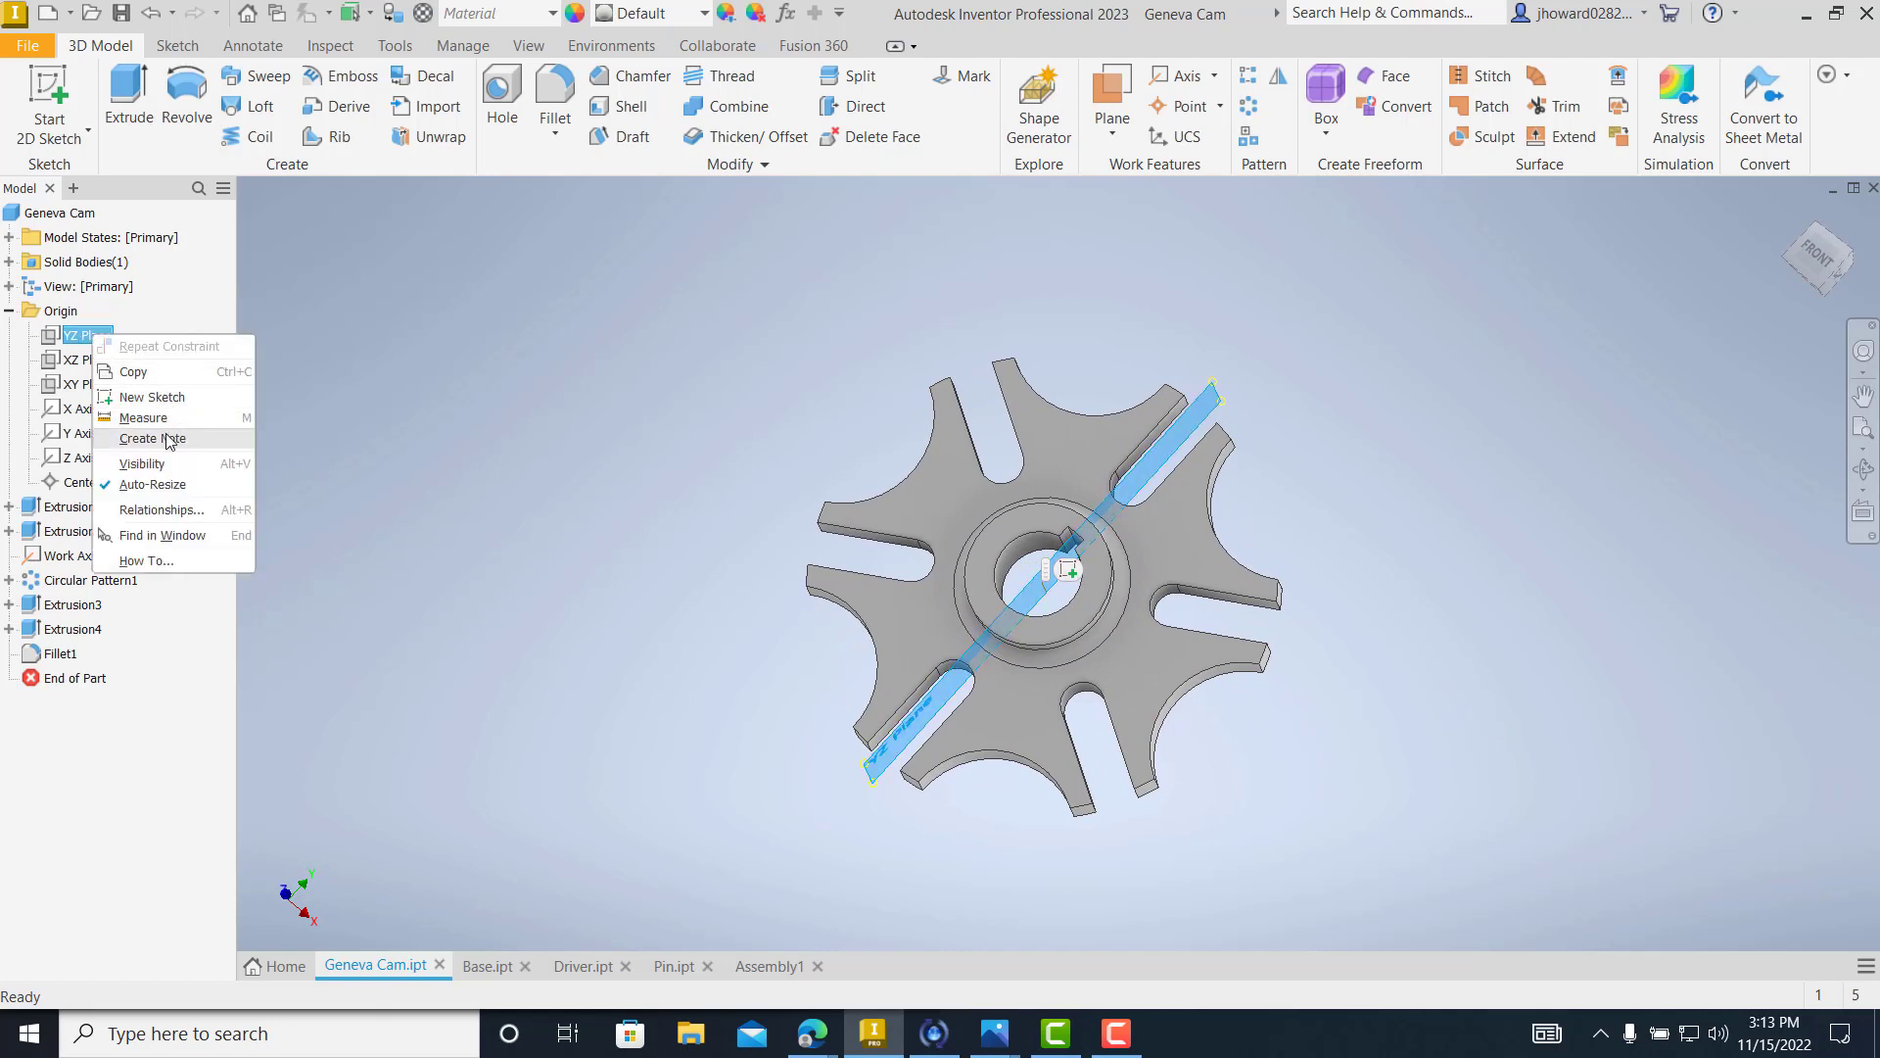
click(163, 466)
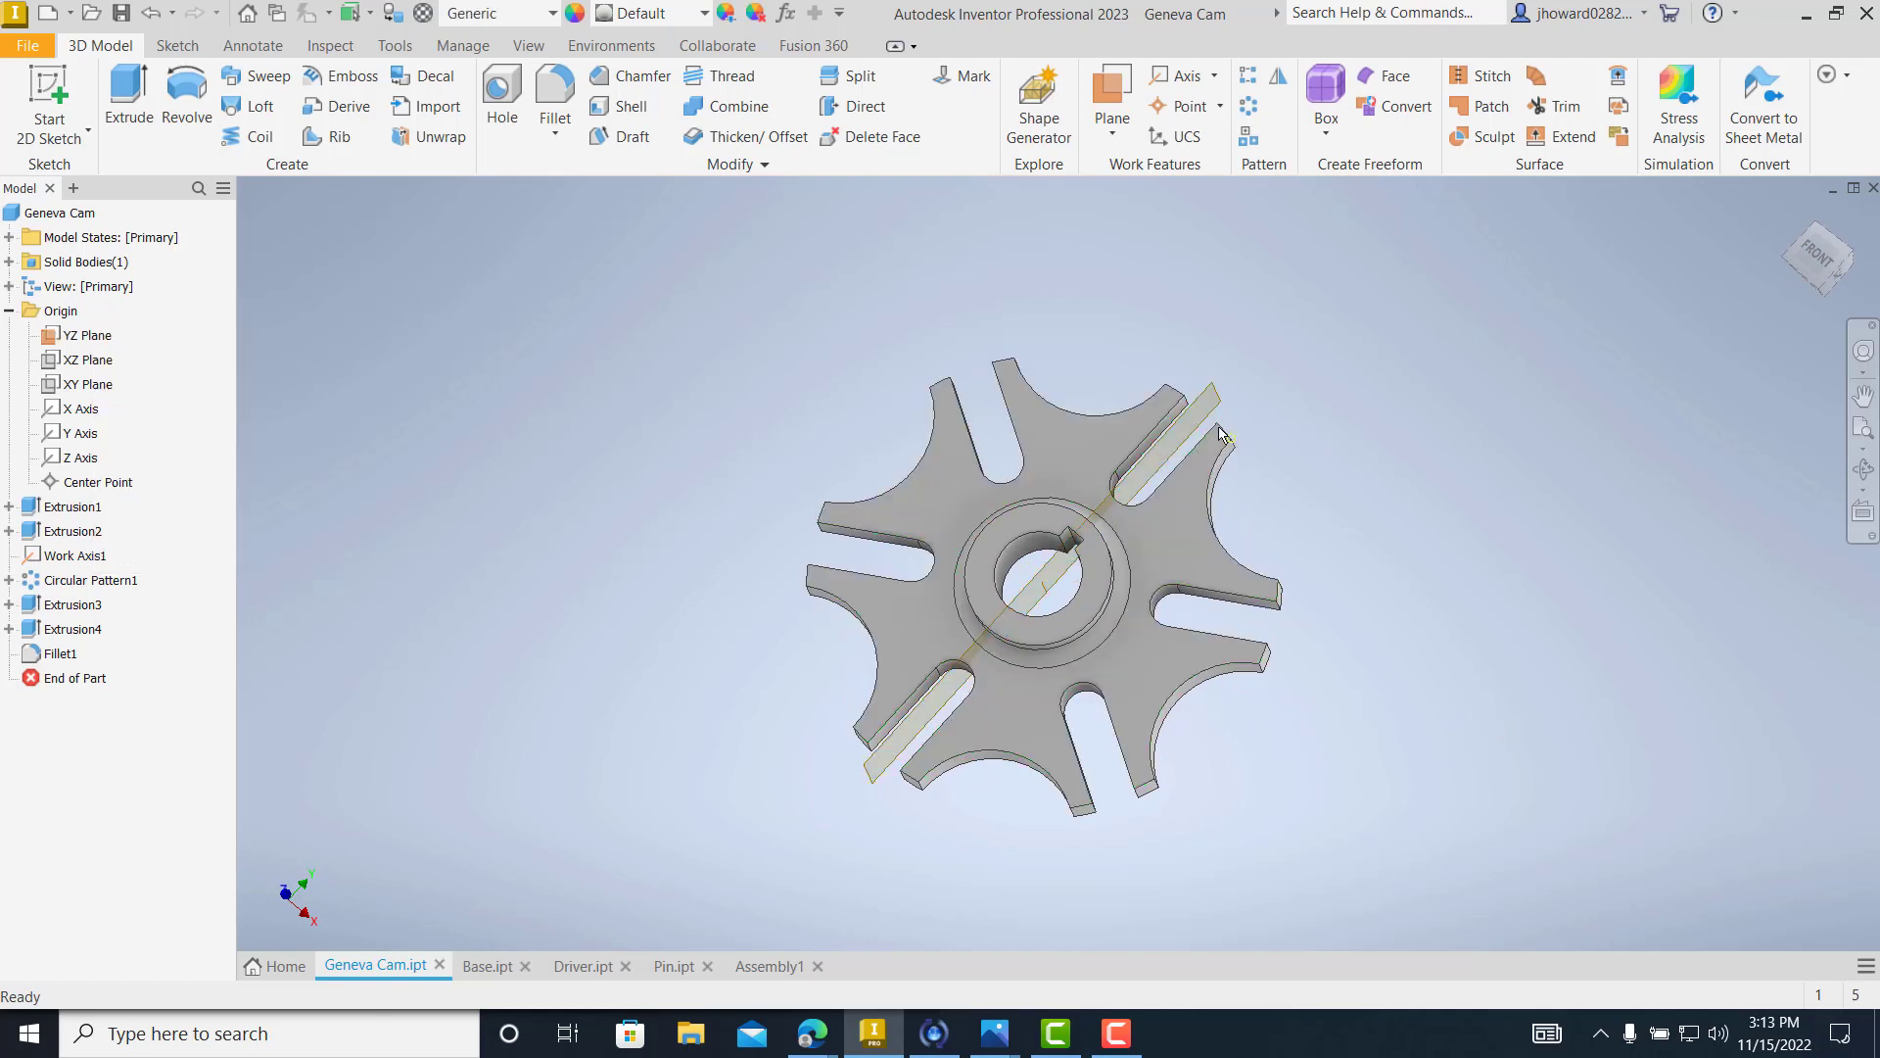
- Examine how the YZ Plane lines up with the Geneva Cam's slots and look through the available work plane types
shift+middle_drag(1217, 471, 1162, 440)
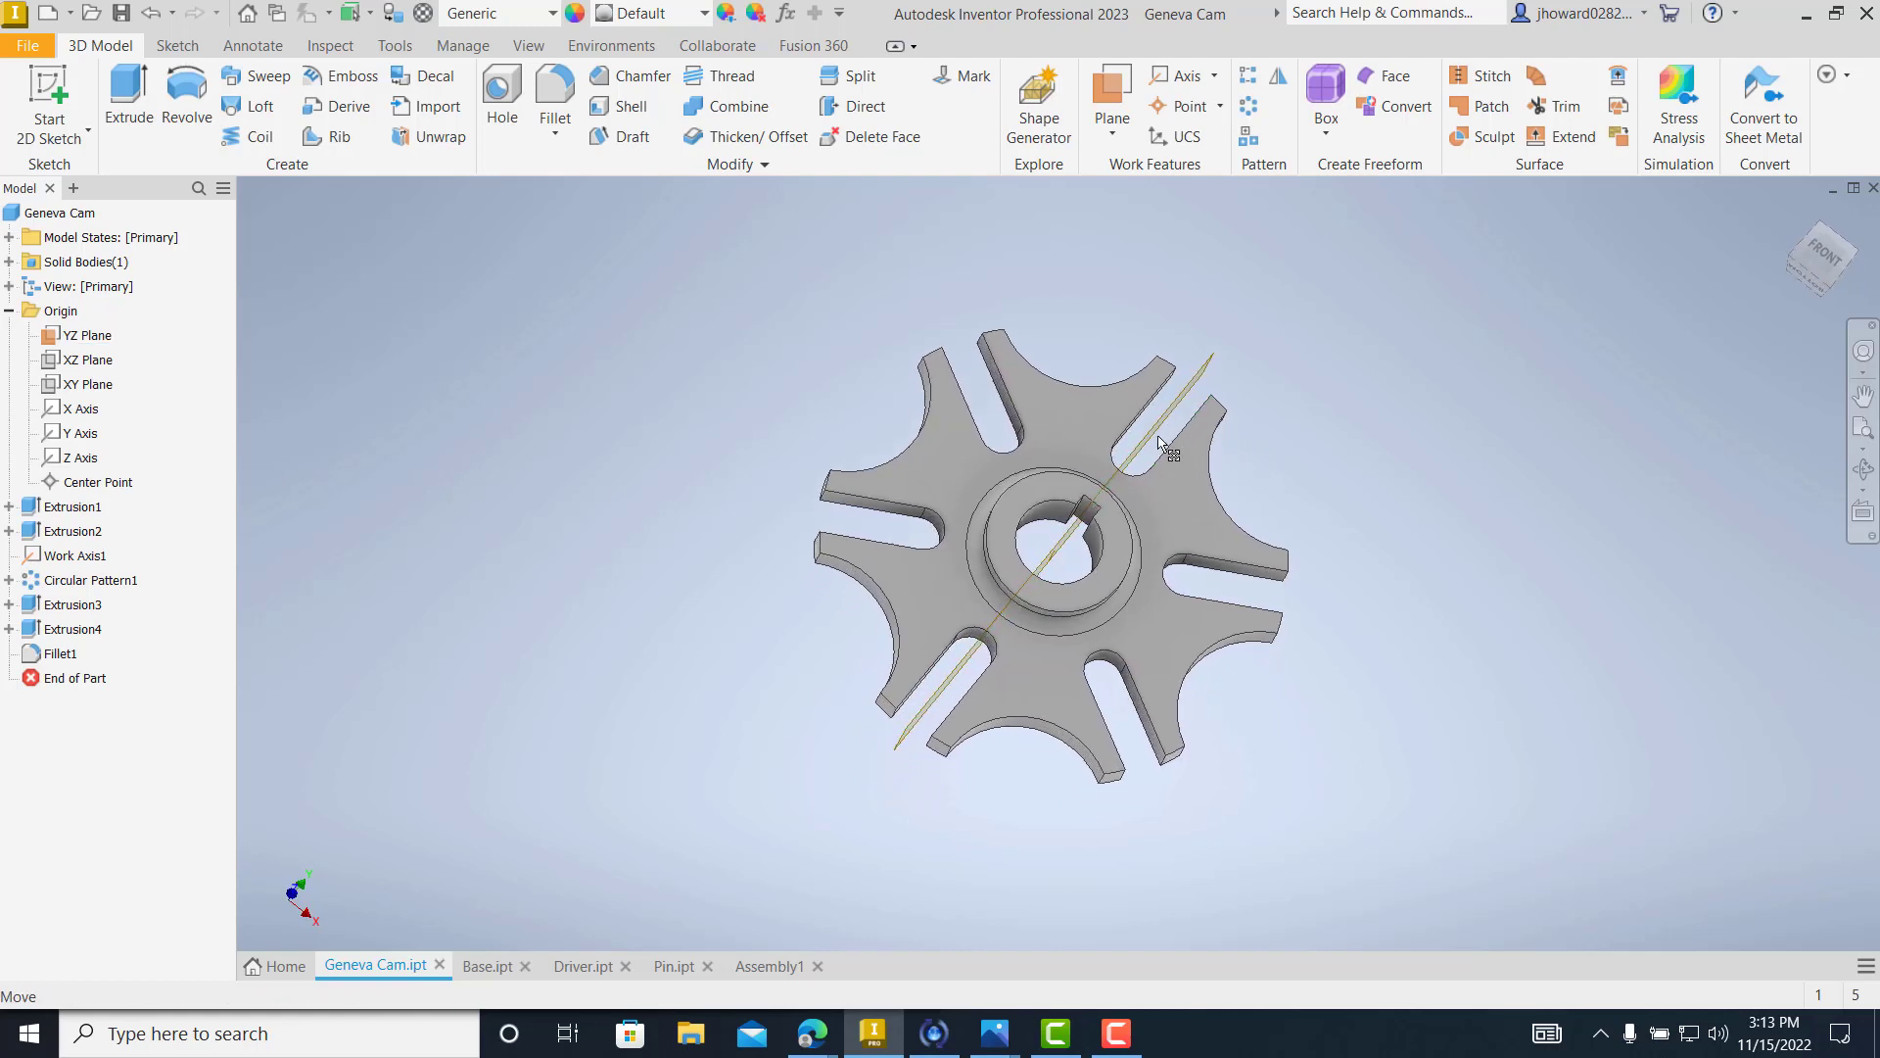
shift+middle_drag(1179, 371, 1157, 349)
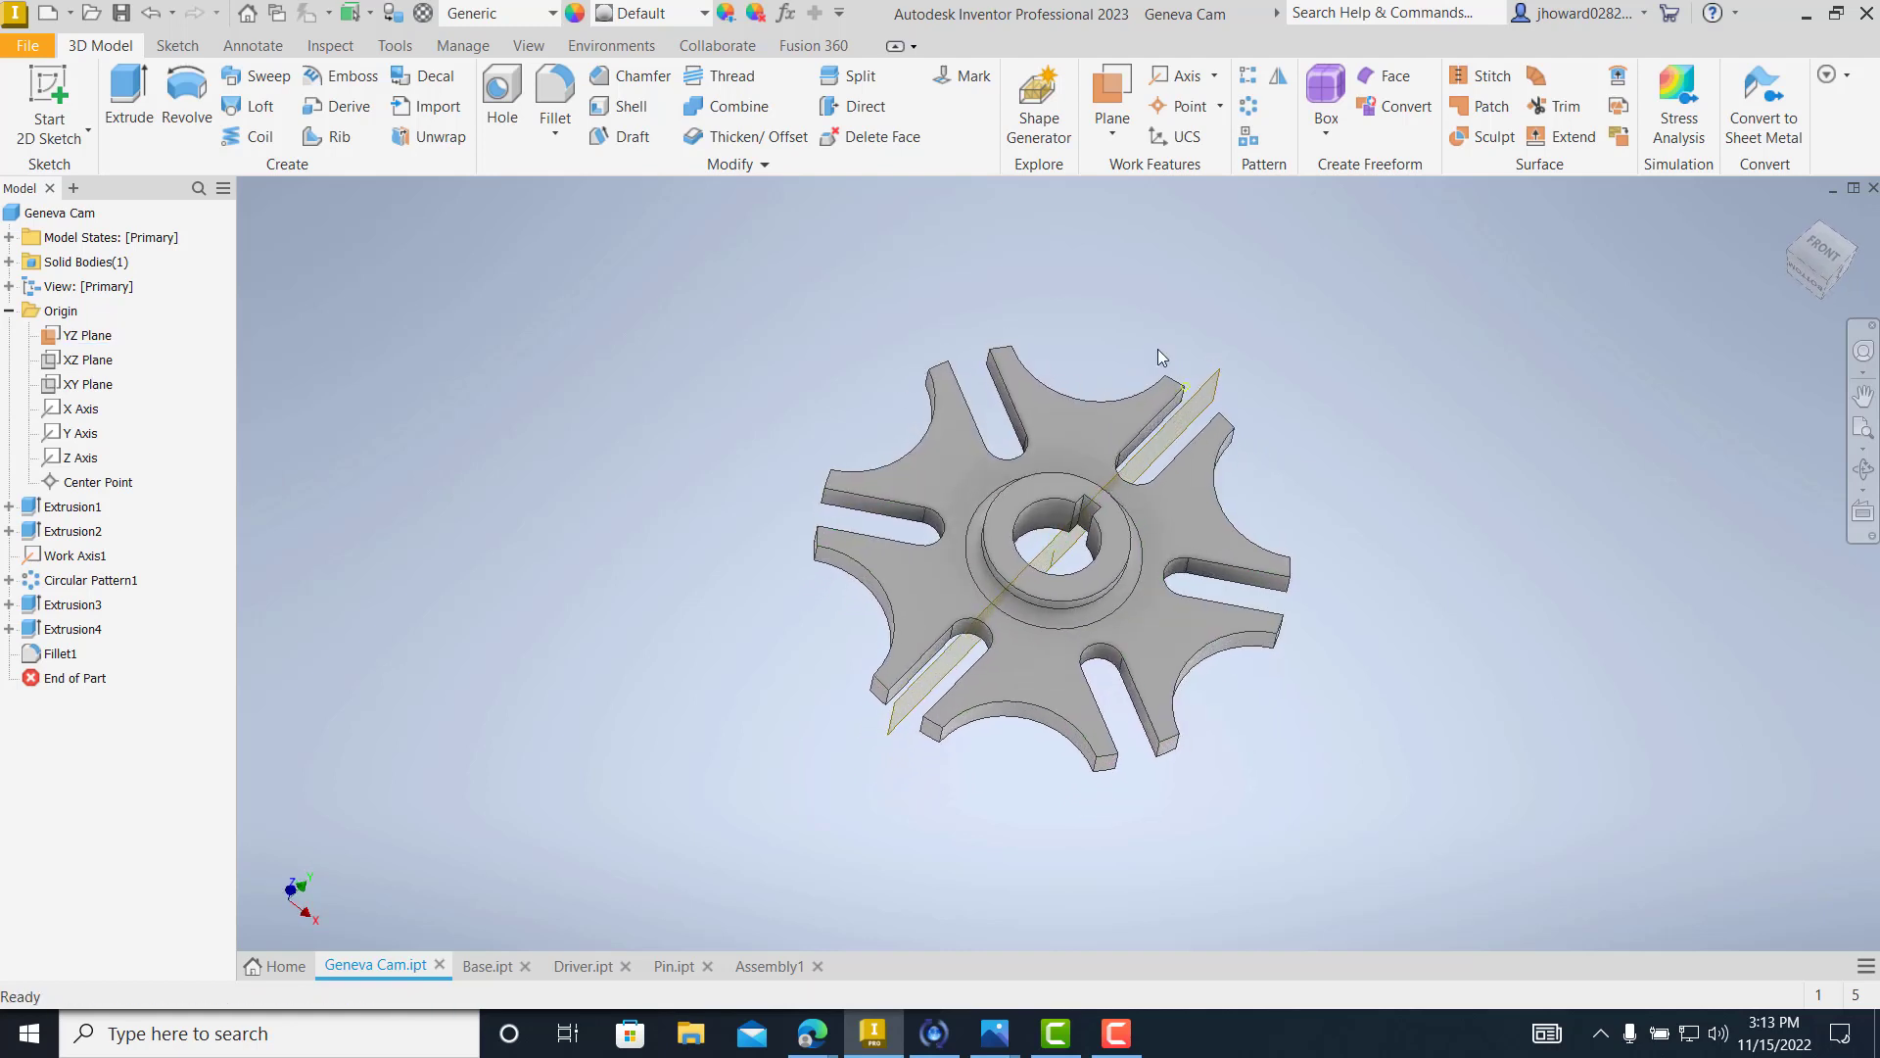
click(1110, 137)
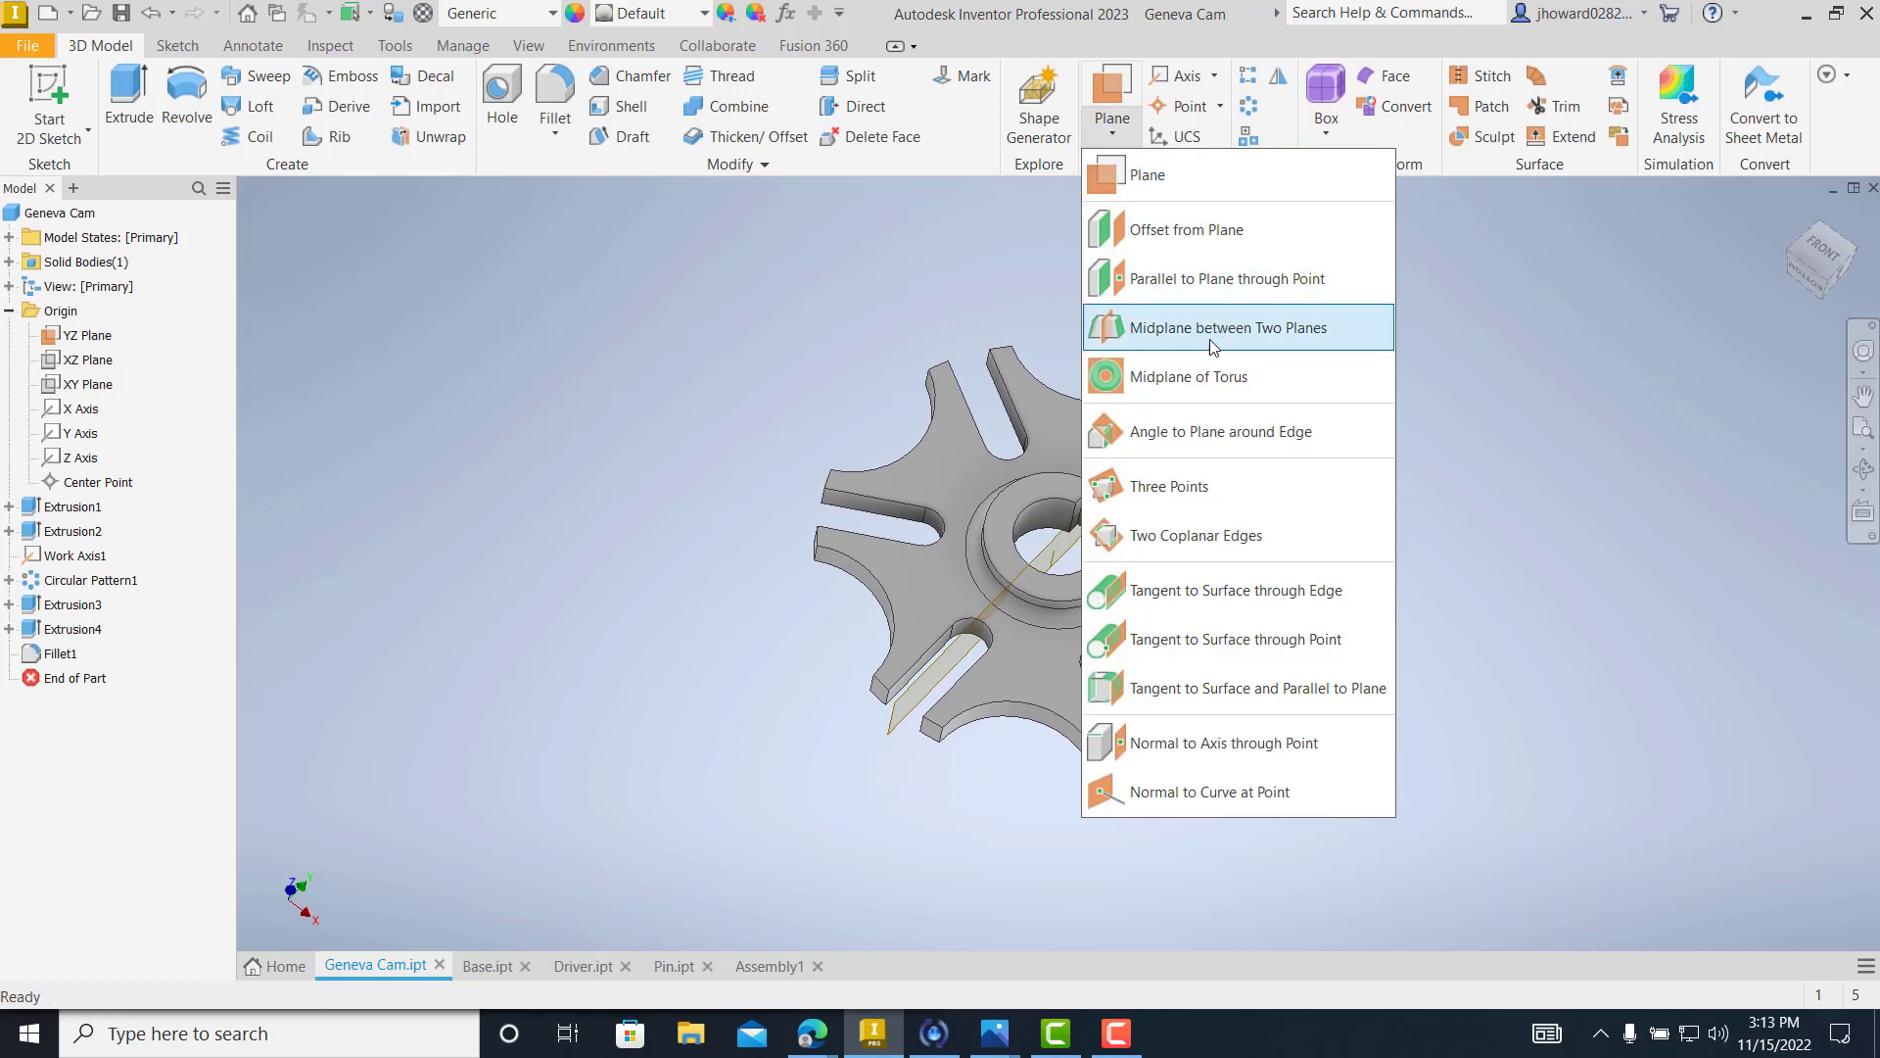
click(1471, 326)
scroll(1219, 613, up, 5)
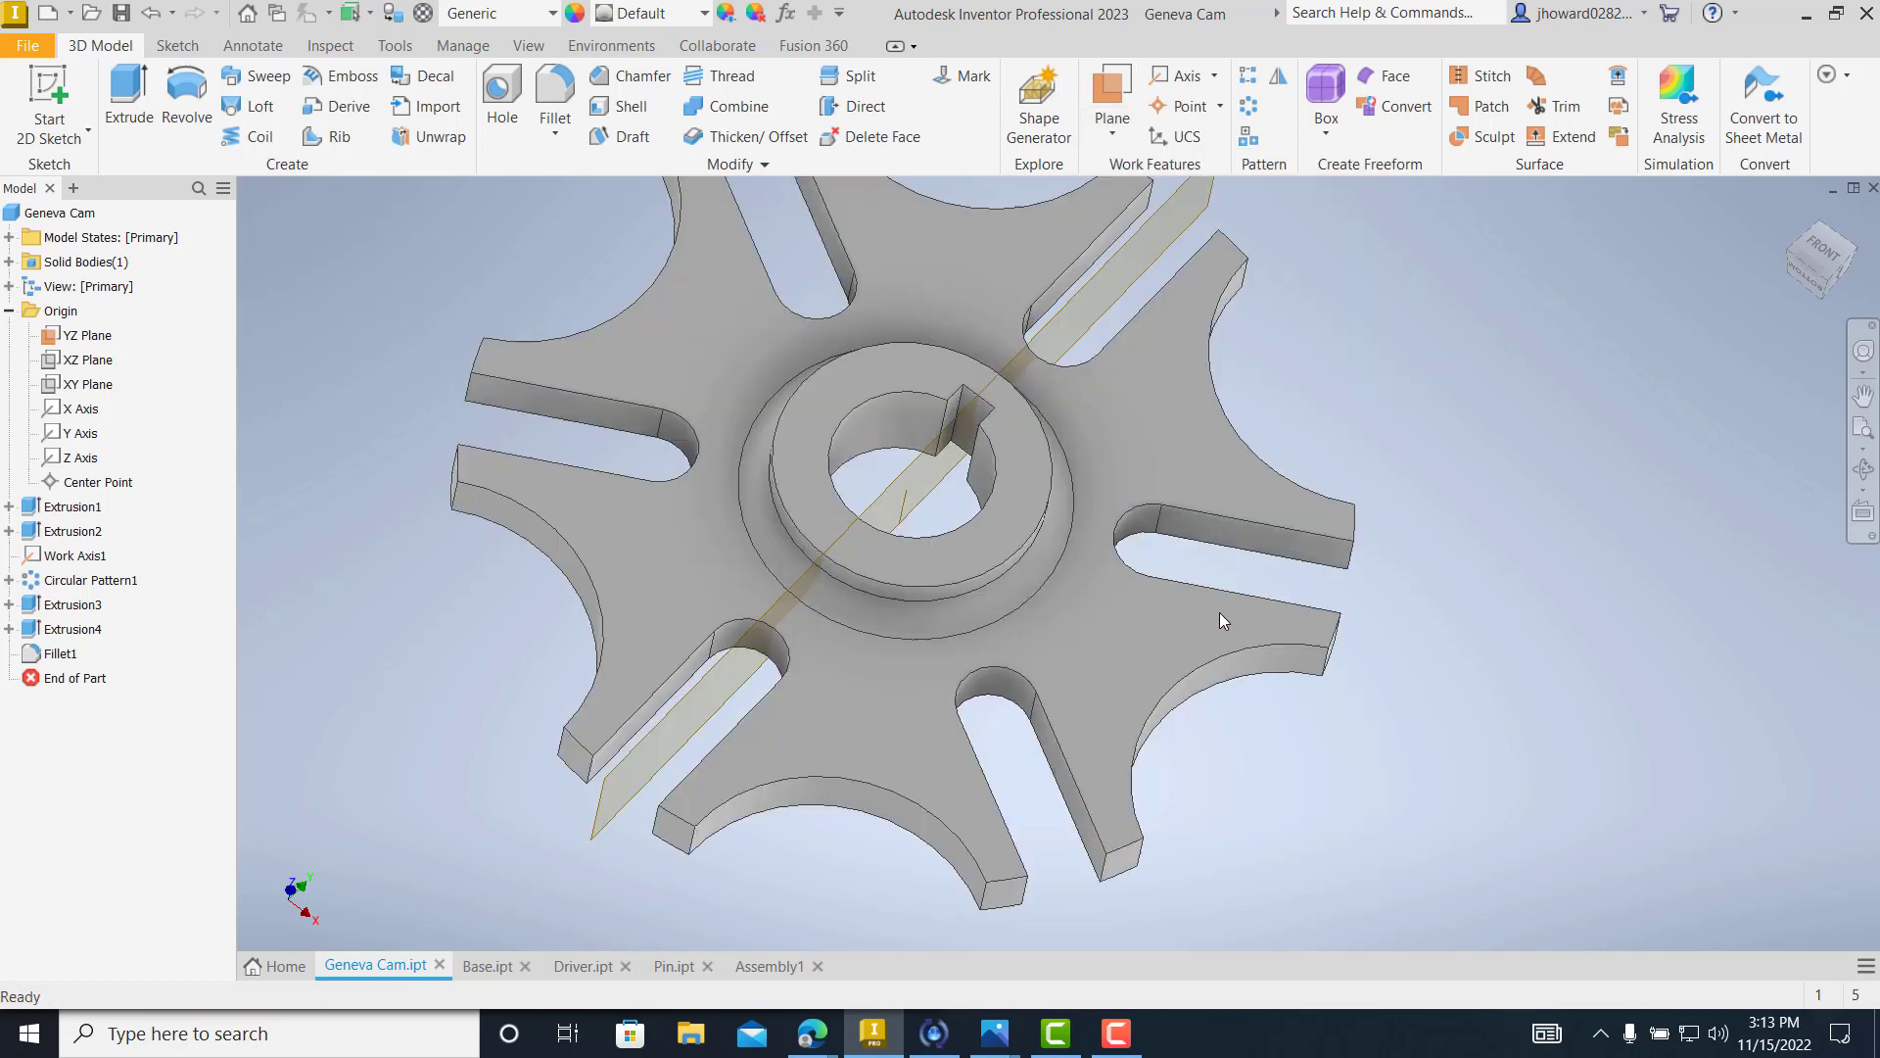
scroll(1281, 517, down, 6)
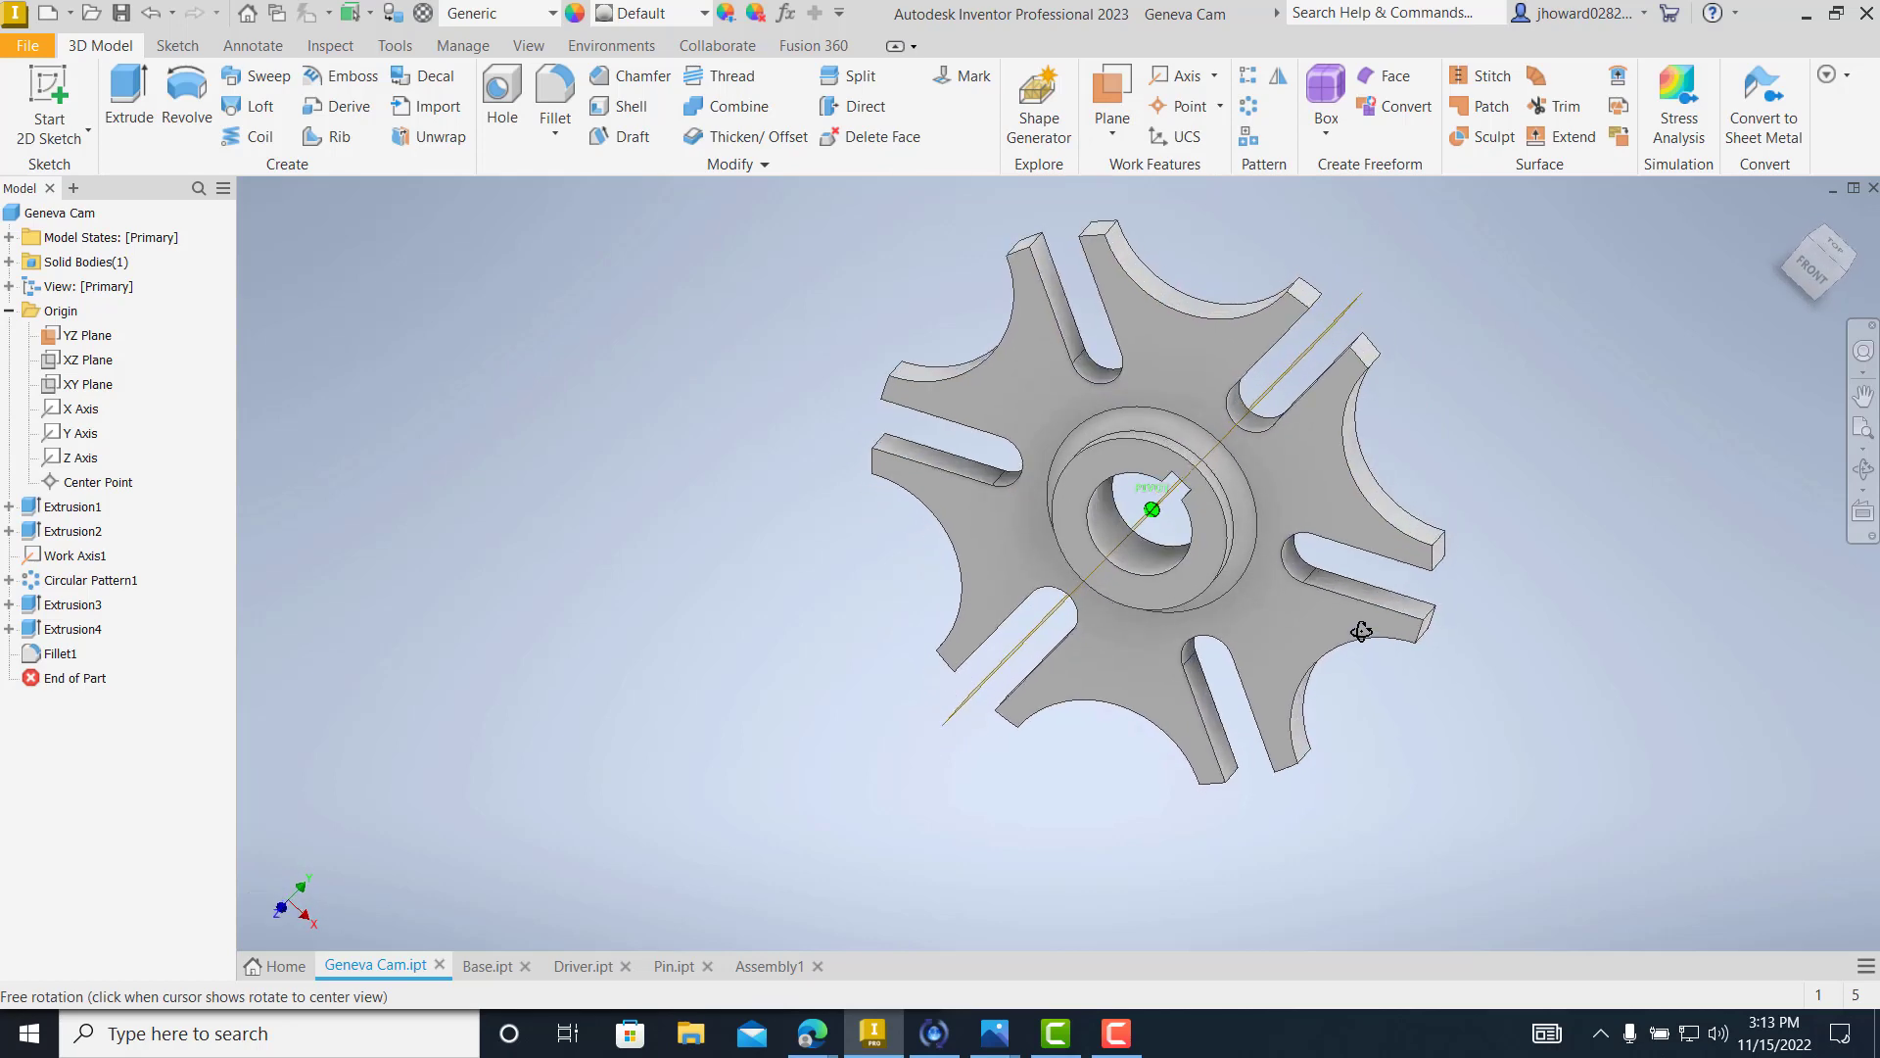
shift+middle_drag(1445, 601, 1324, 586)
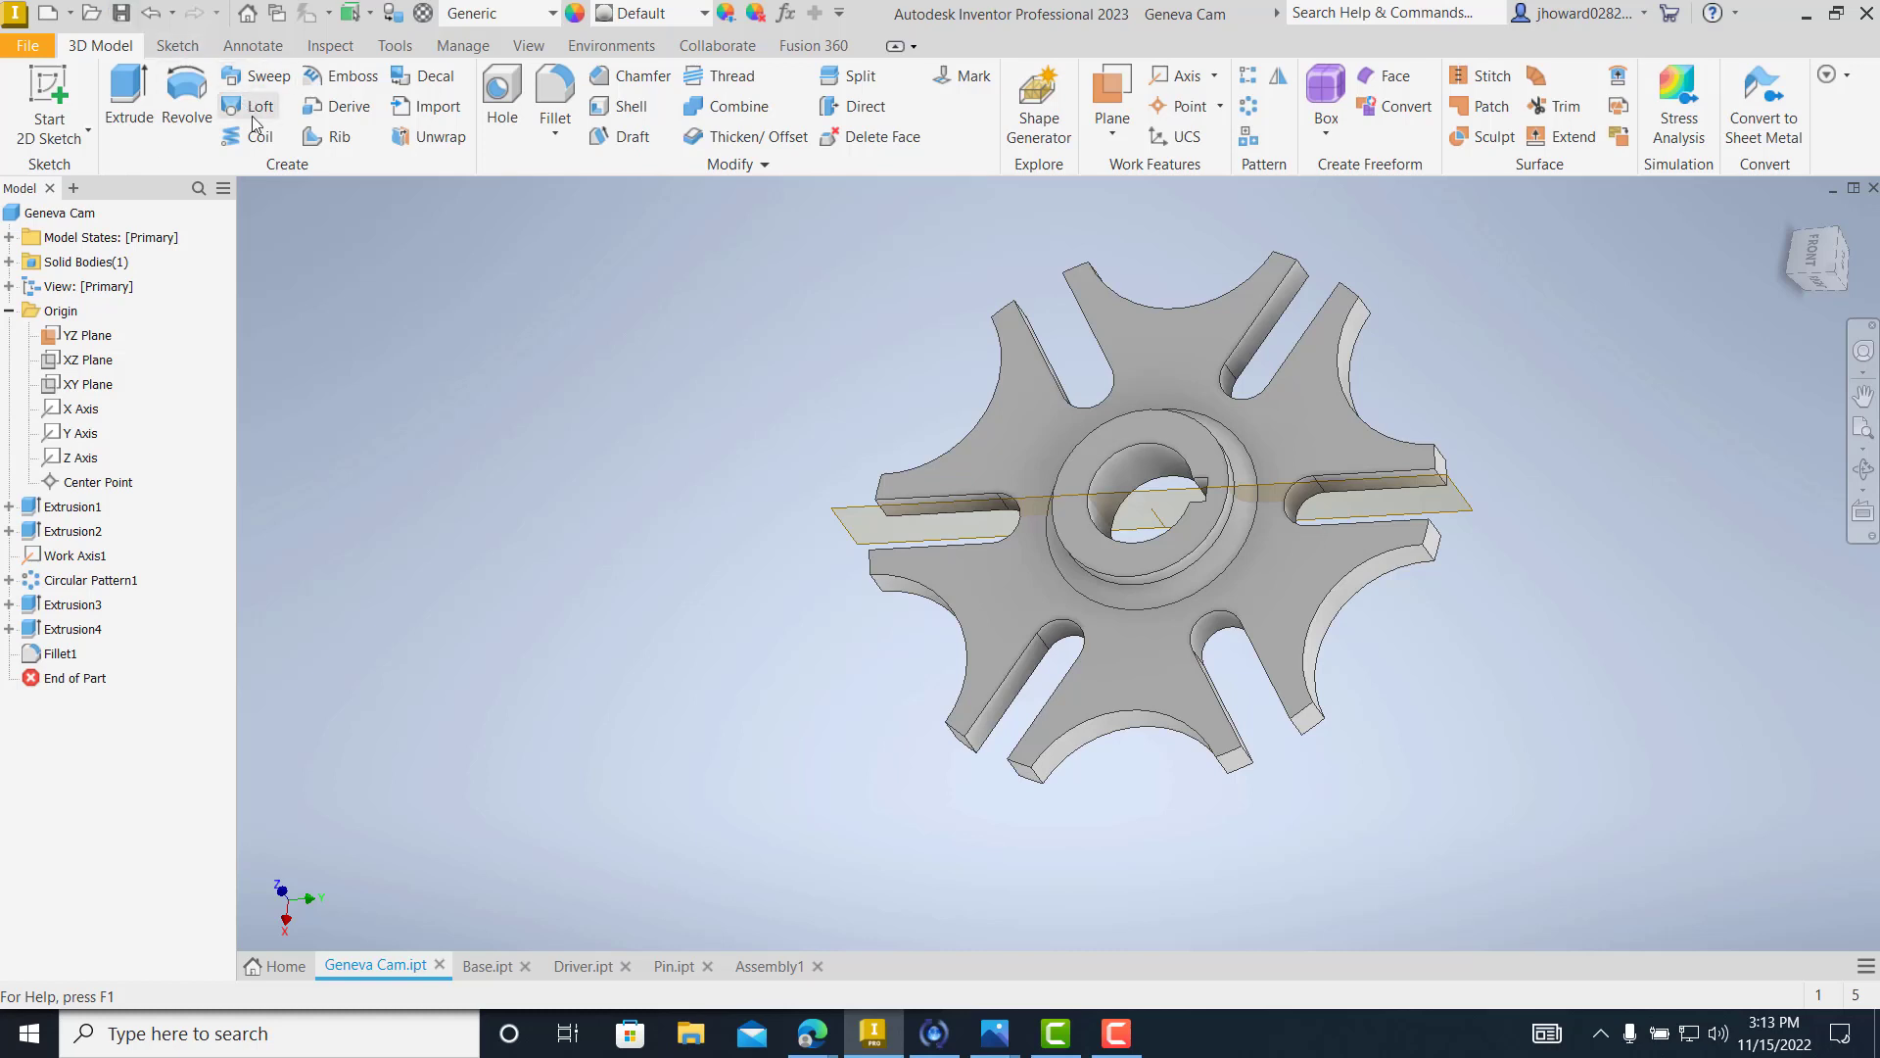
- Return to Assembly1 and rotate the Geneva Cam on the Base to turn its YZ Plane toward the Driver
click(771, 966)
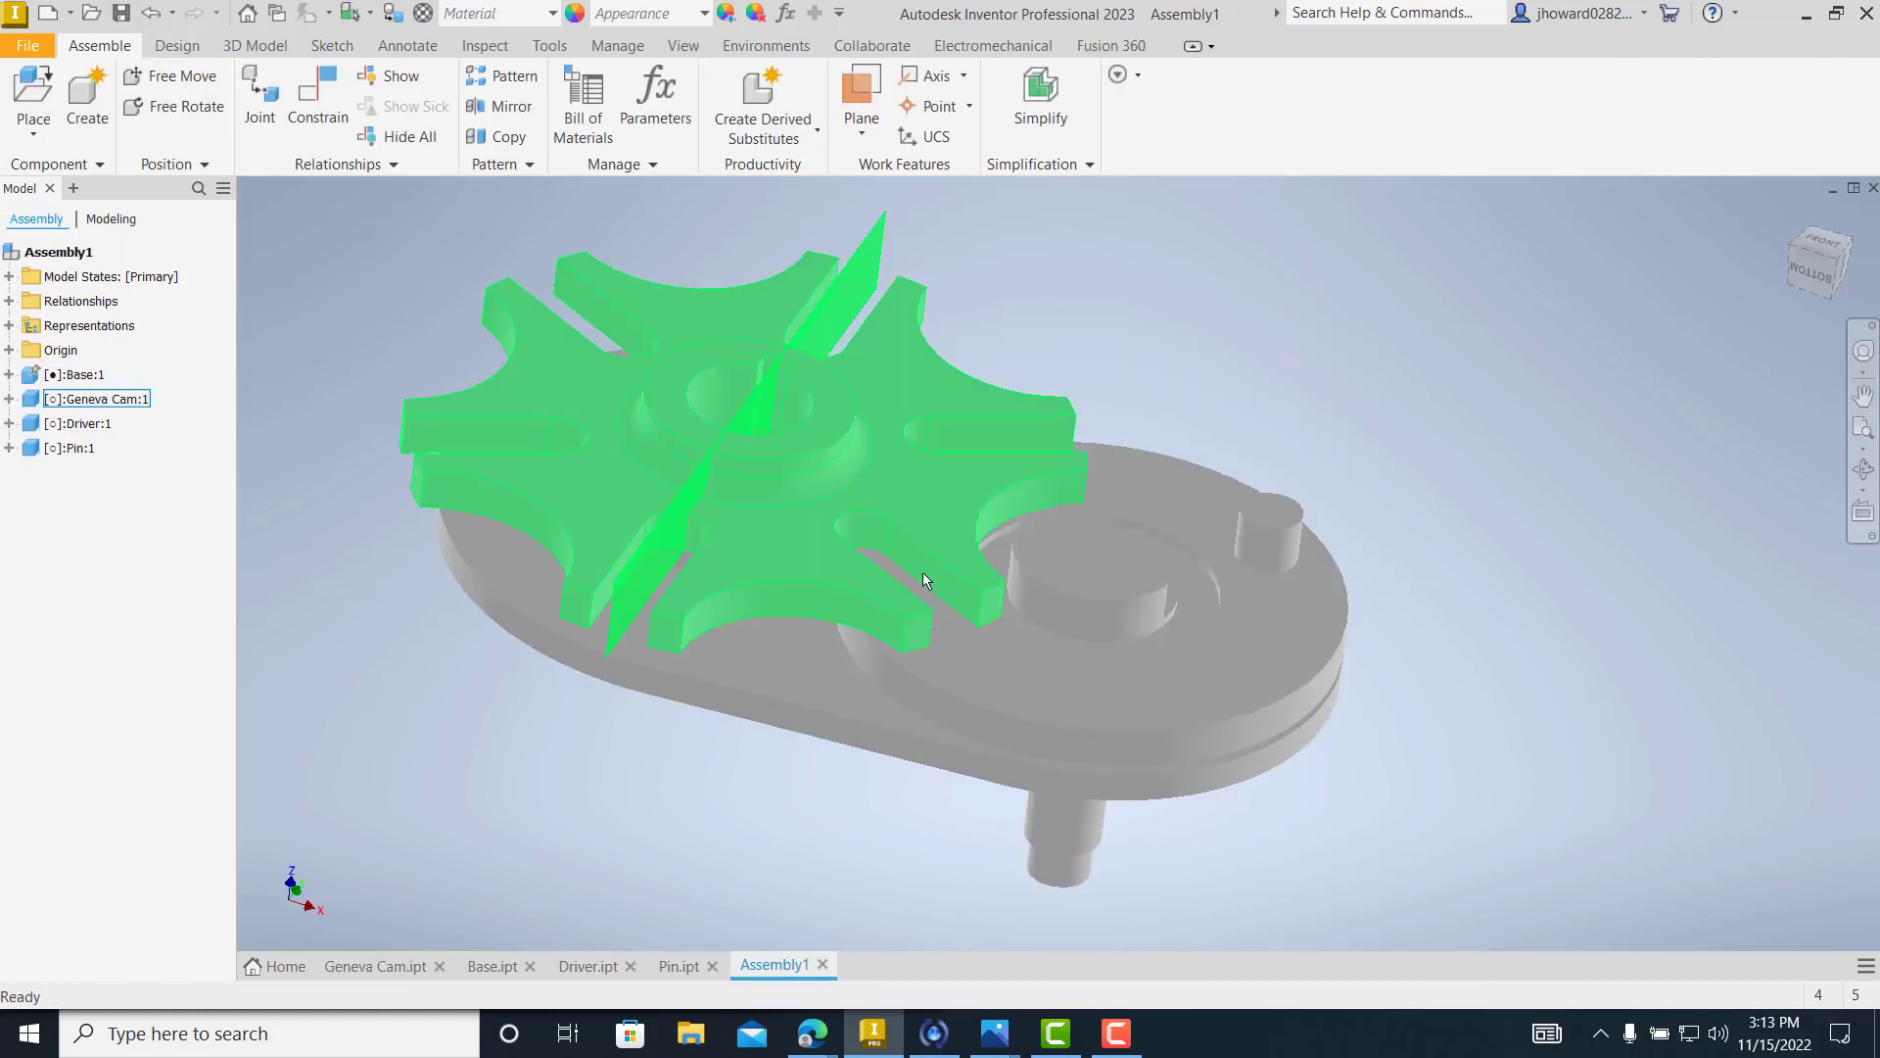
drag(923, 572, 615, 528)
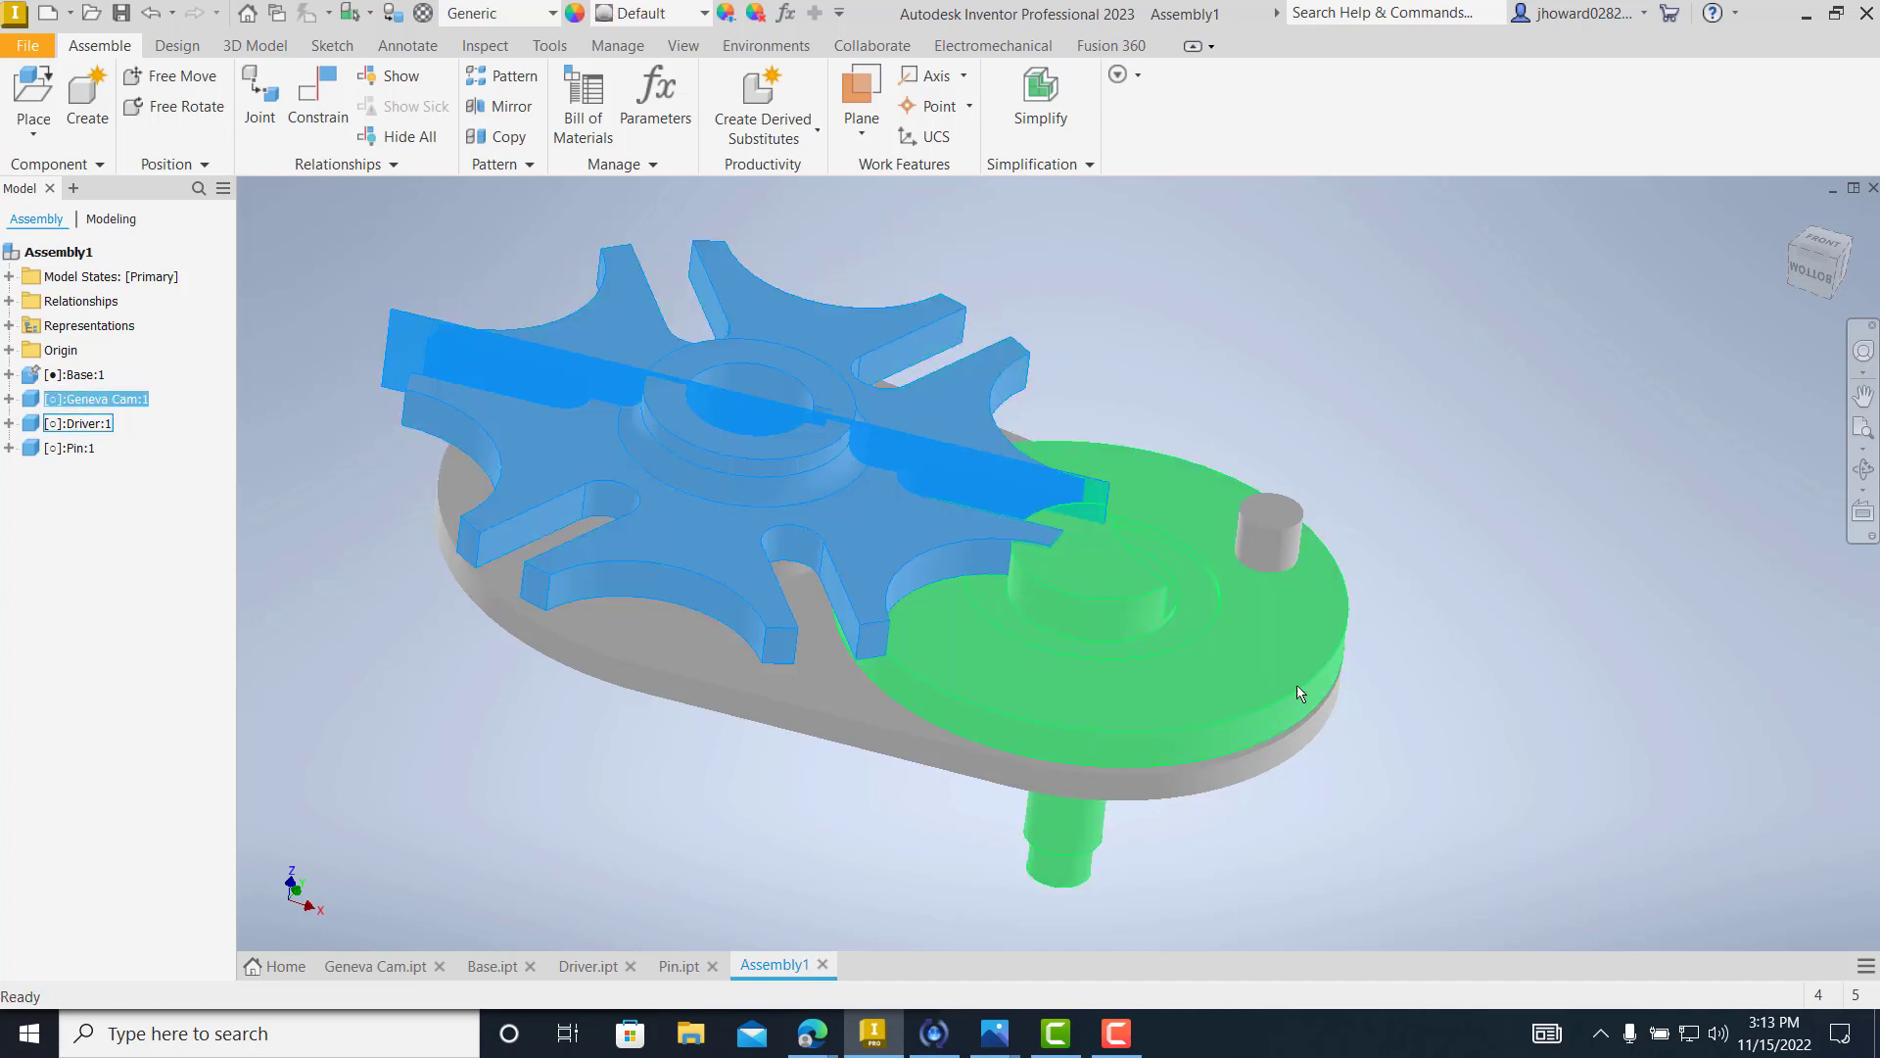
- Examine the Driver in its own part file, close that file and return to Assembly1
click(1265, 633)
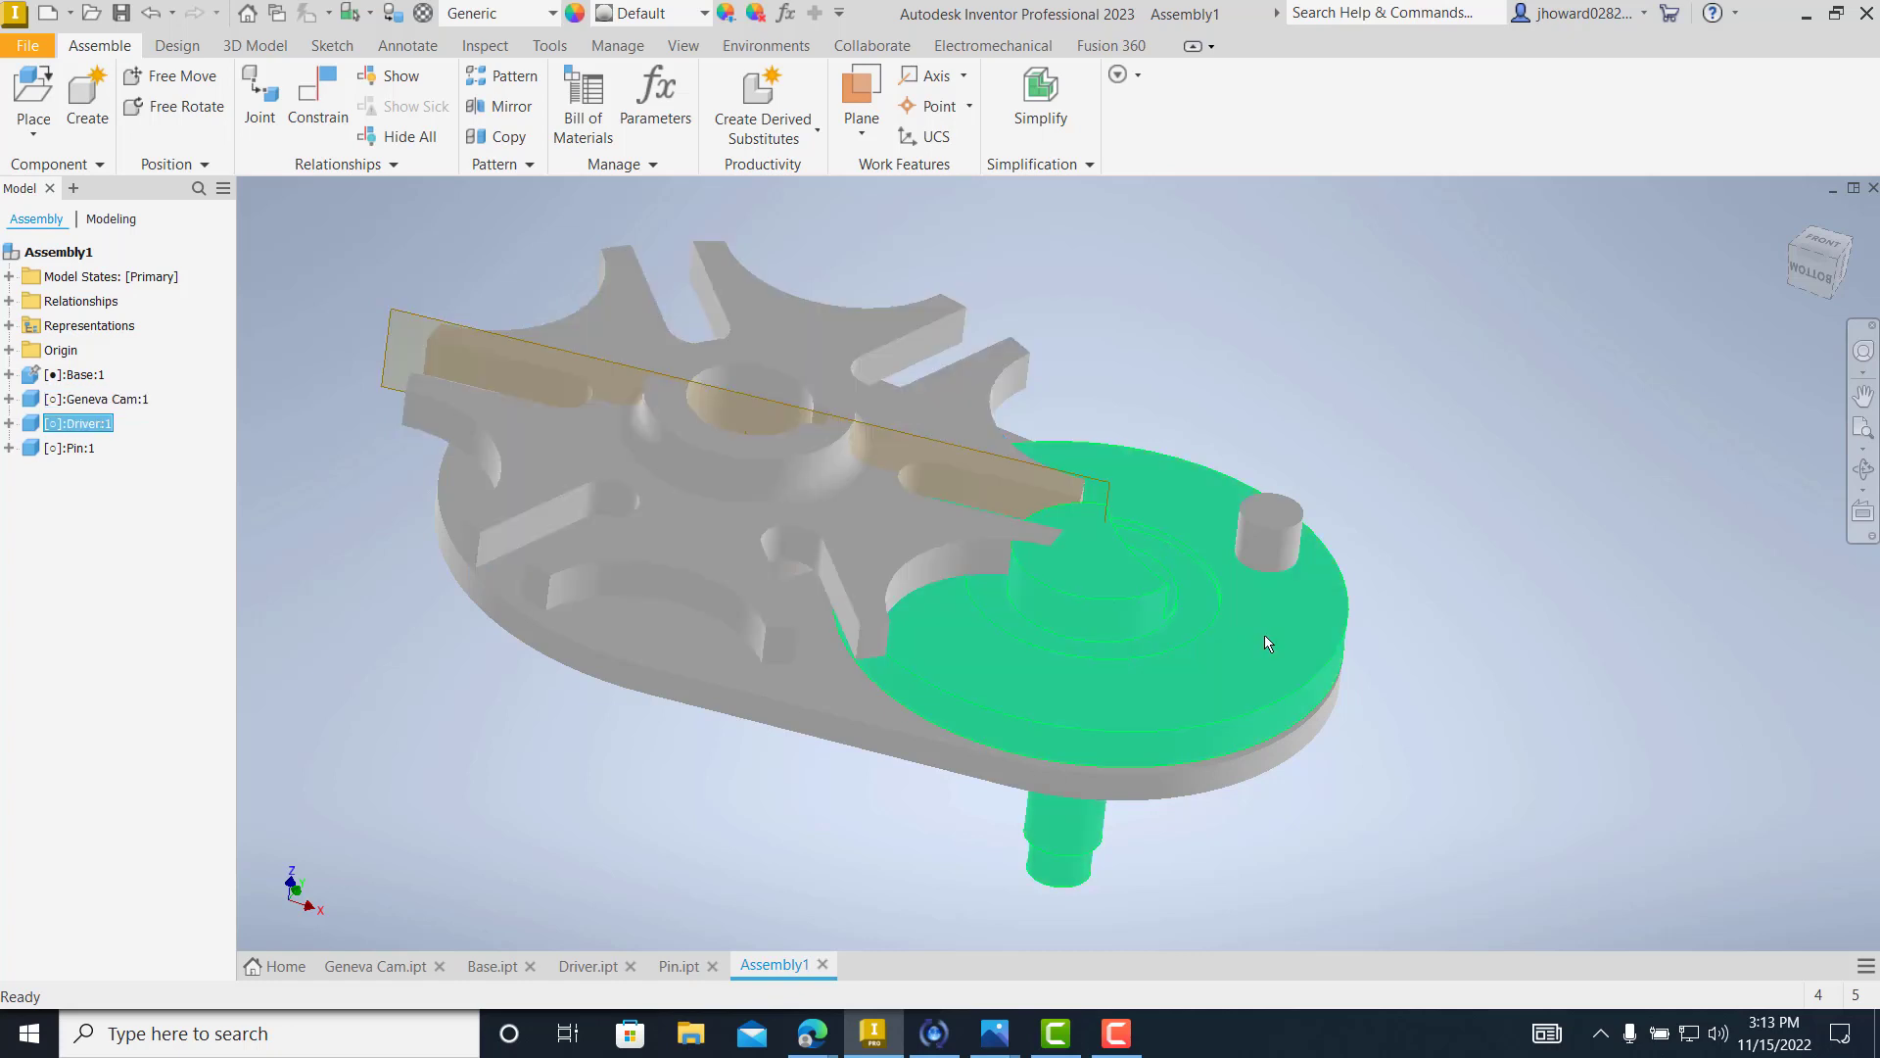
click(1451, 543)
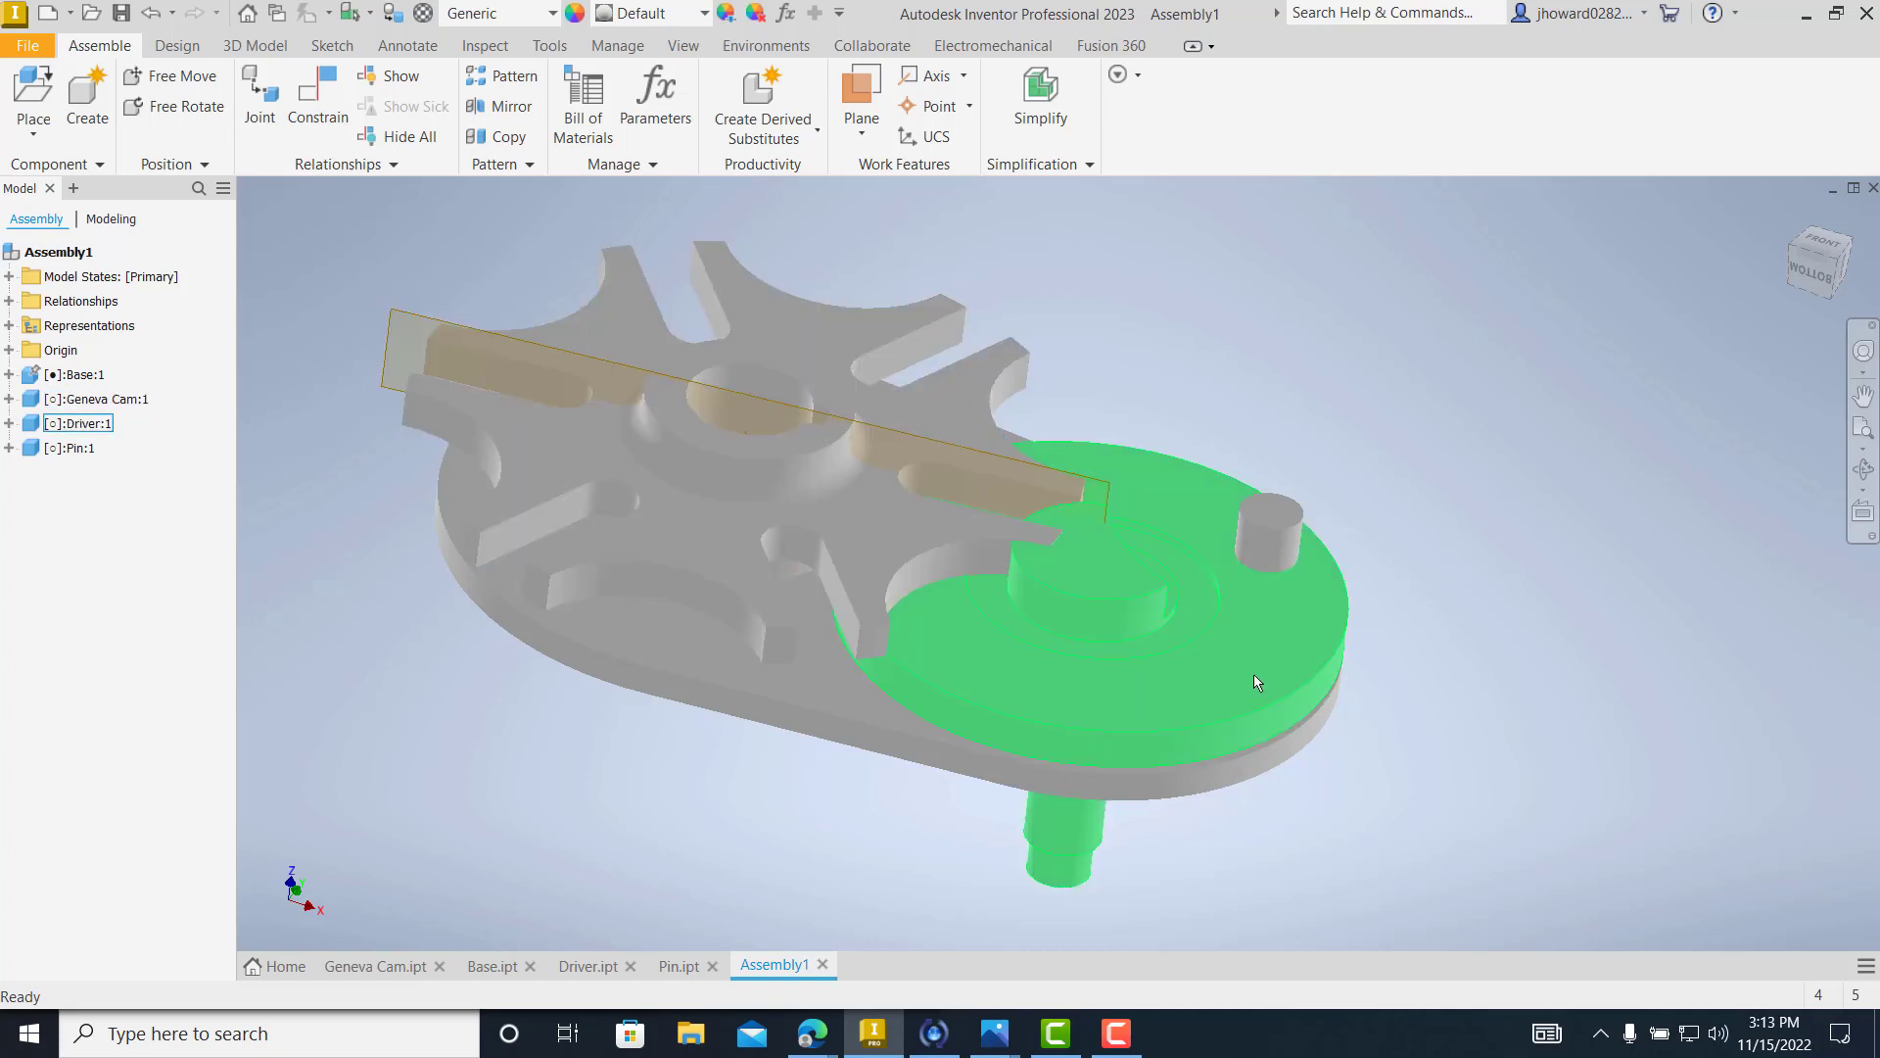
double_click(1252, 673)
shift+middle_drag(1001, 687, 965, 716)
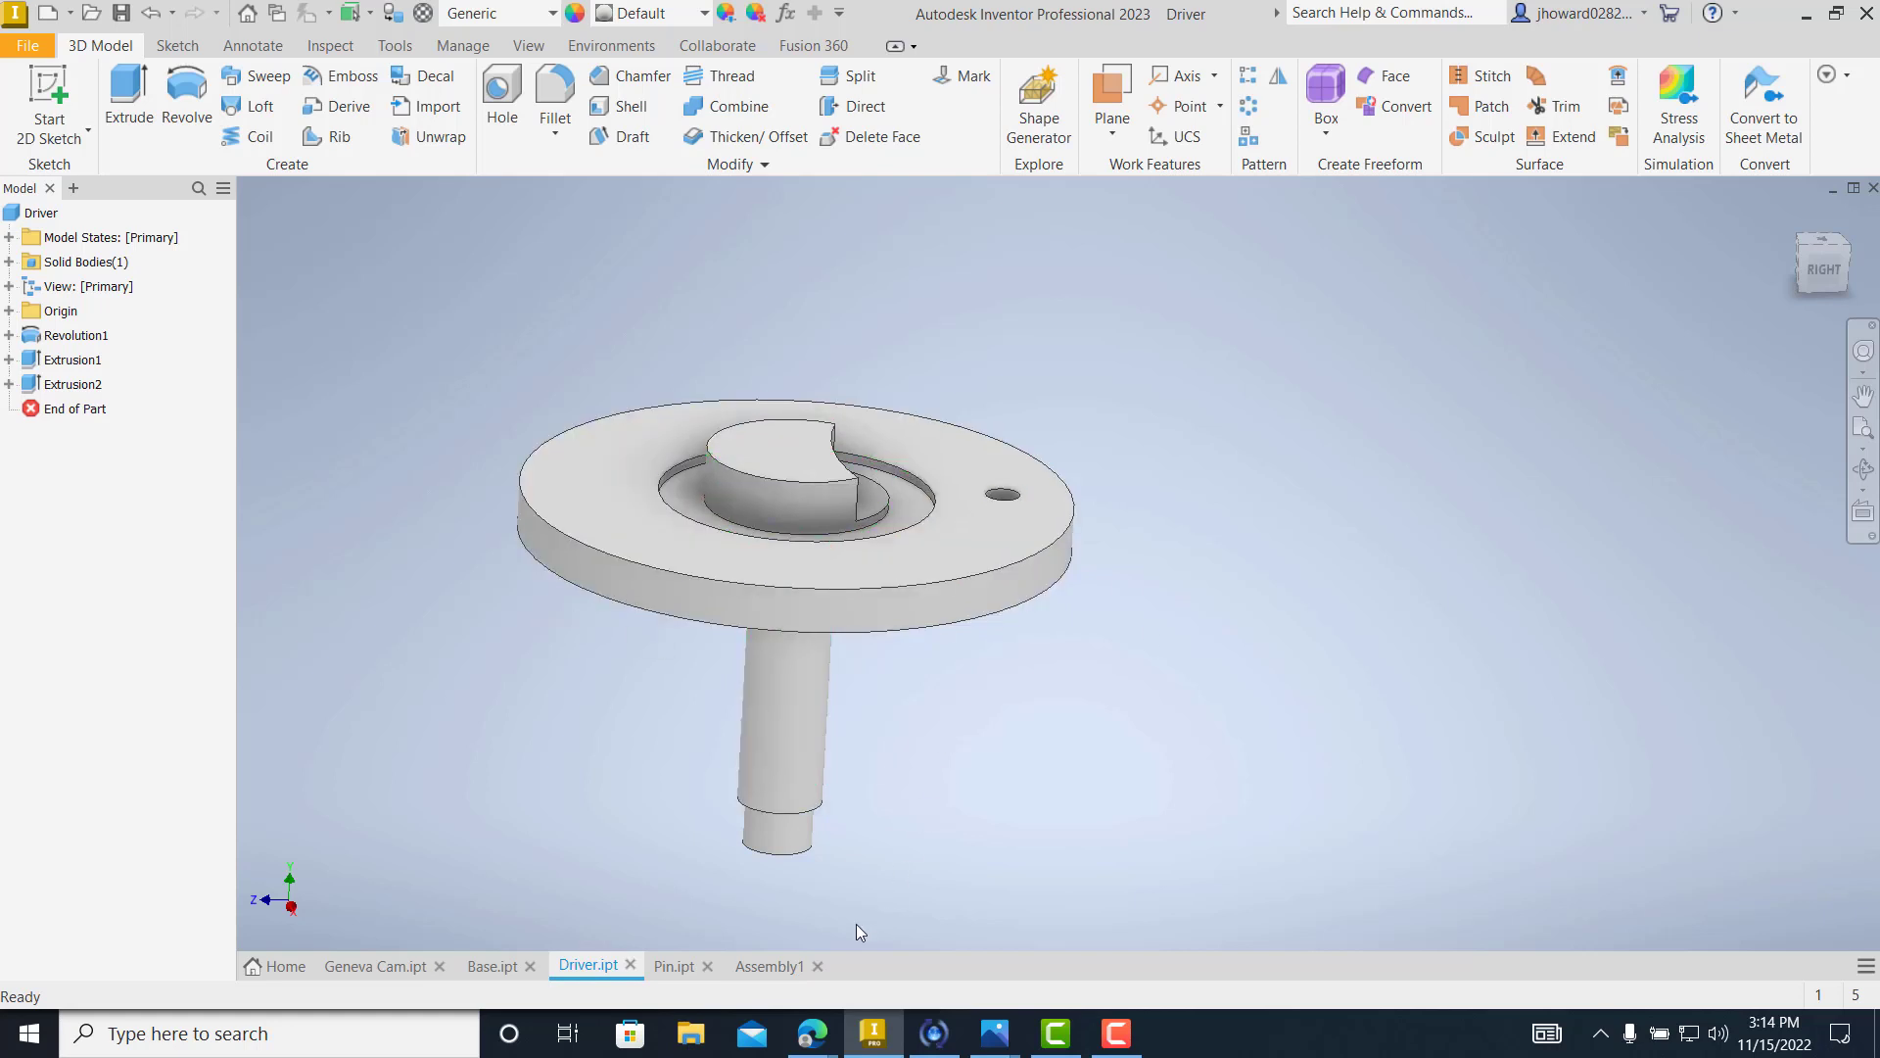
click(632, 965)
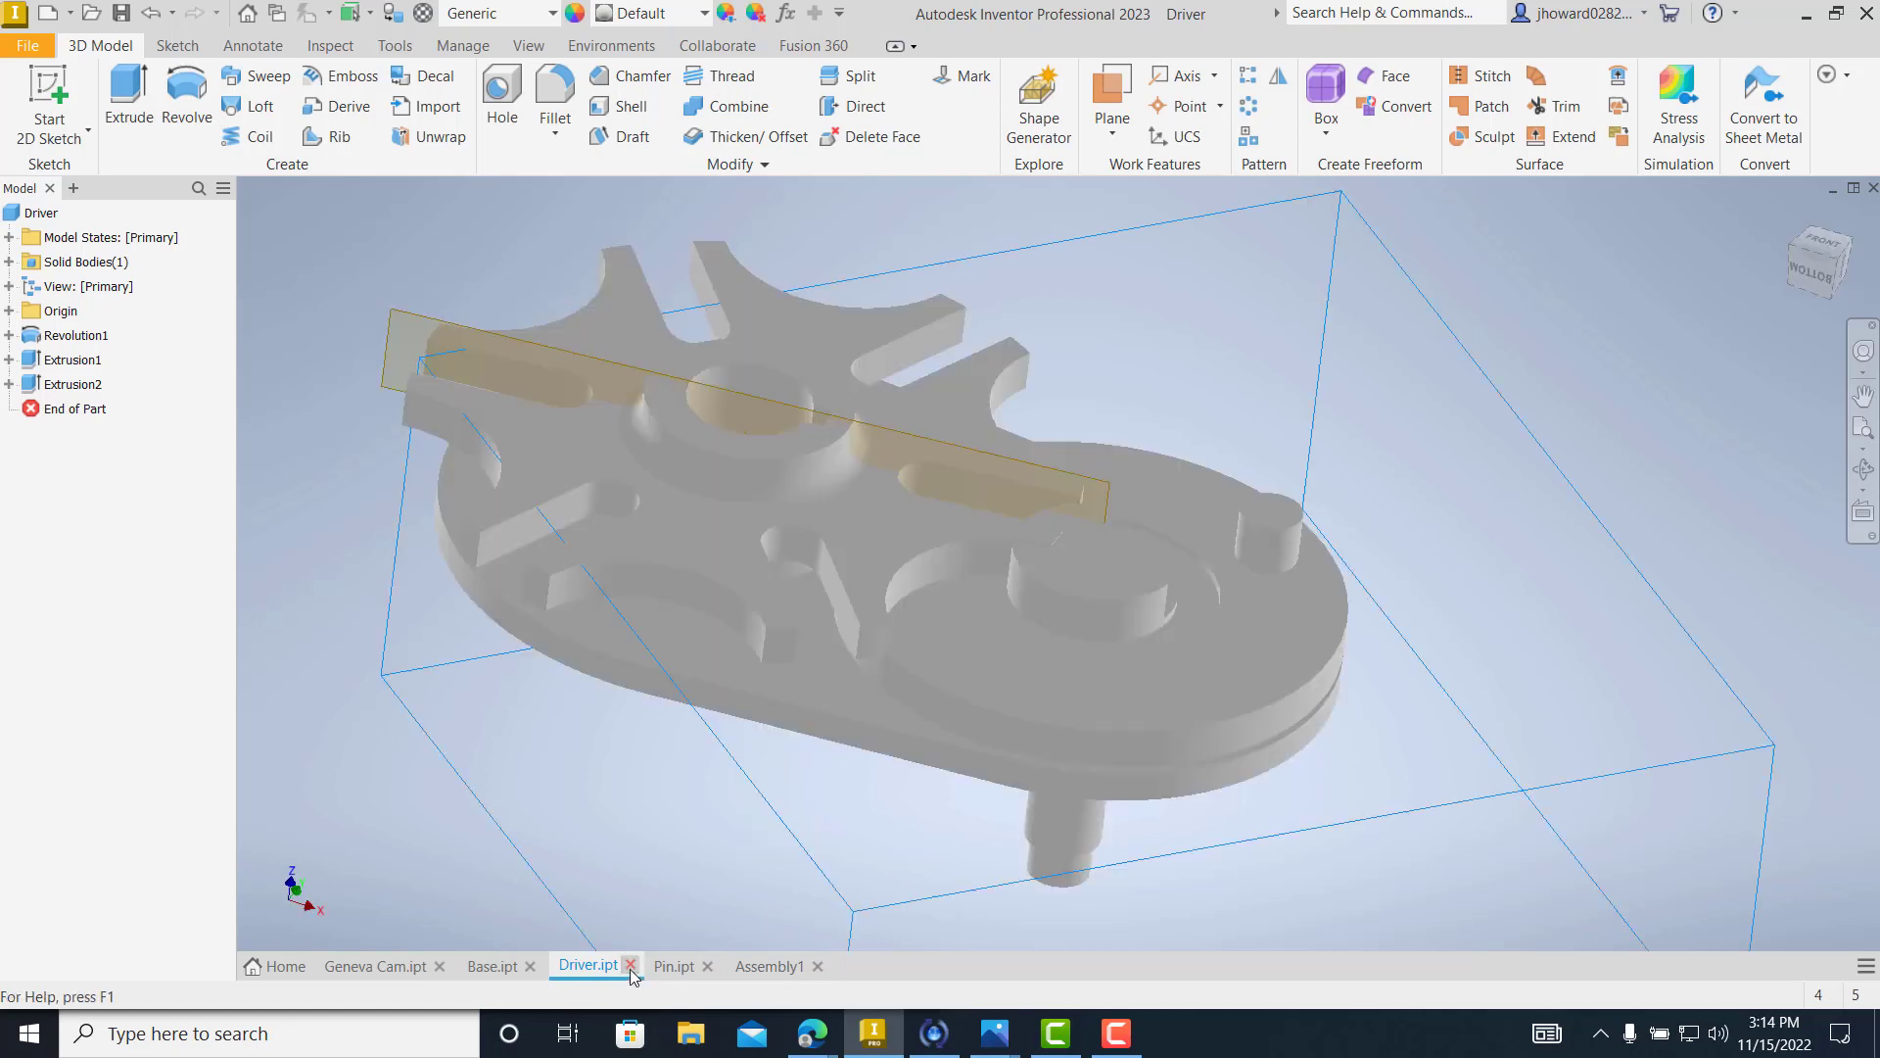
click(1342, 476)
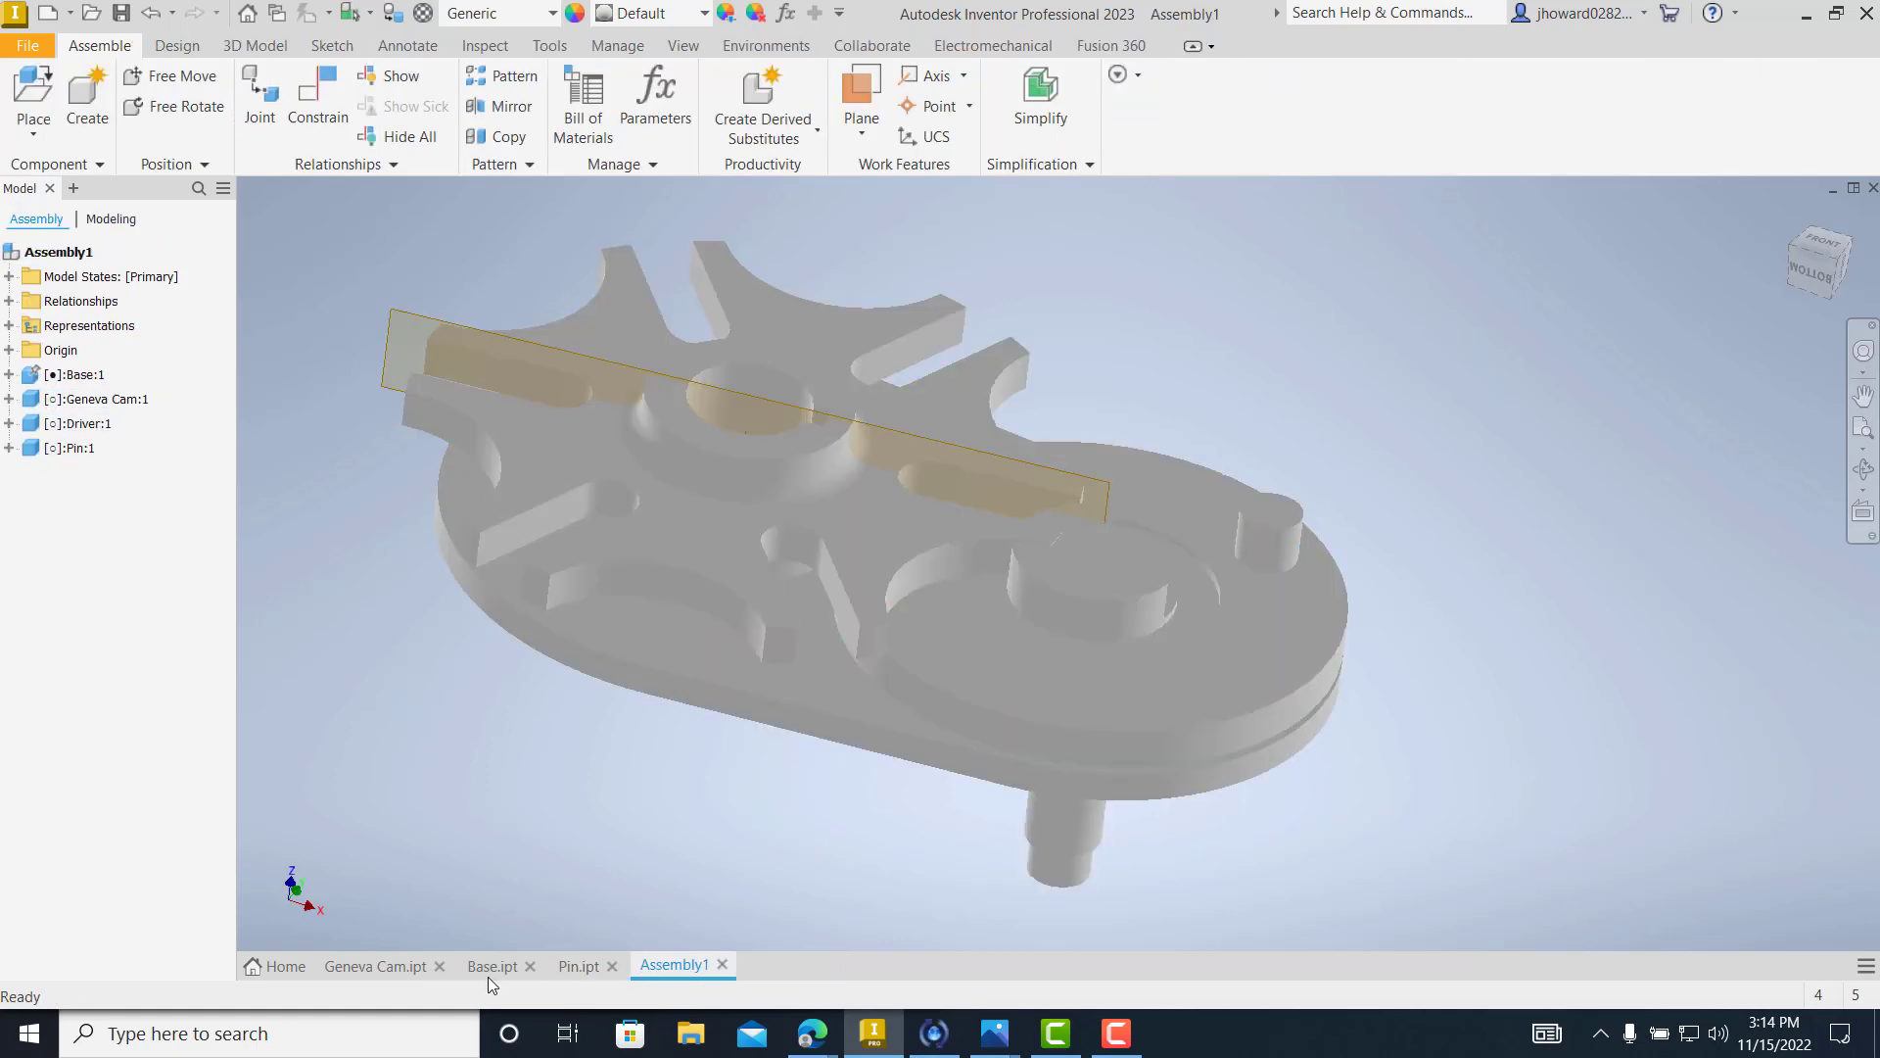
- Edit the Driver in place within the assembly, make its origin YZ Plane visible and return to the assembly
double_click(1197, 483)
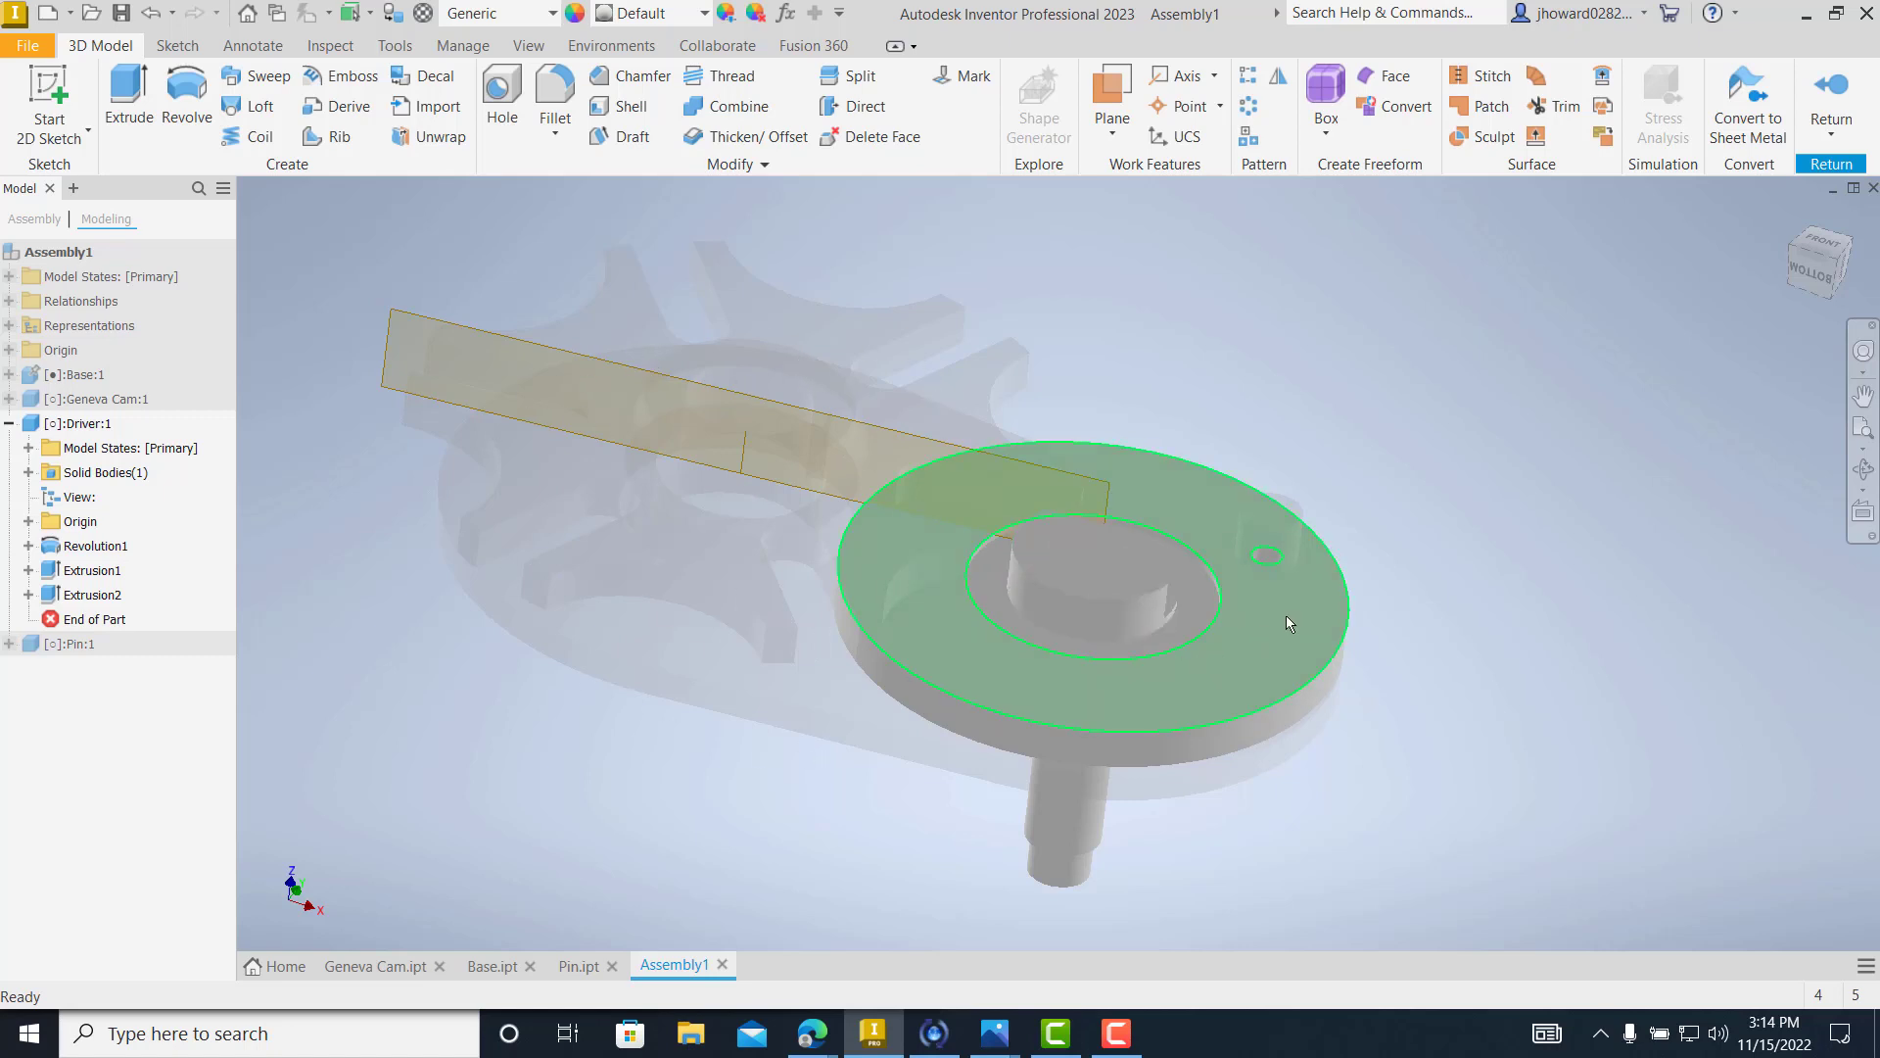
scroll(1302, 656, up, 4)
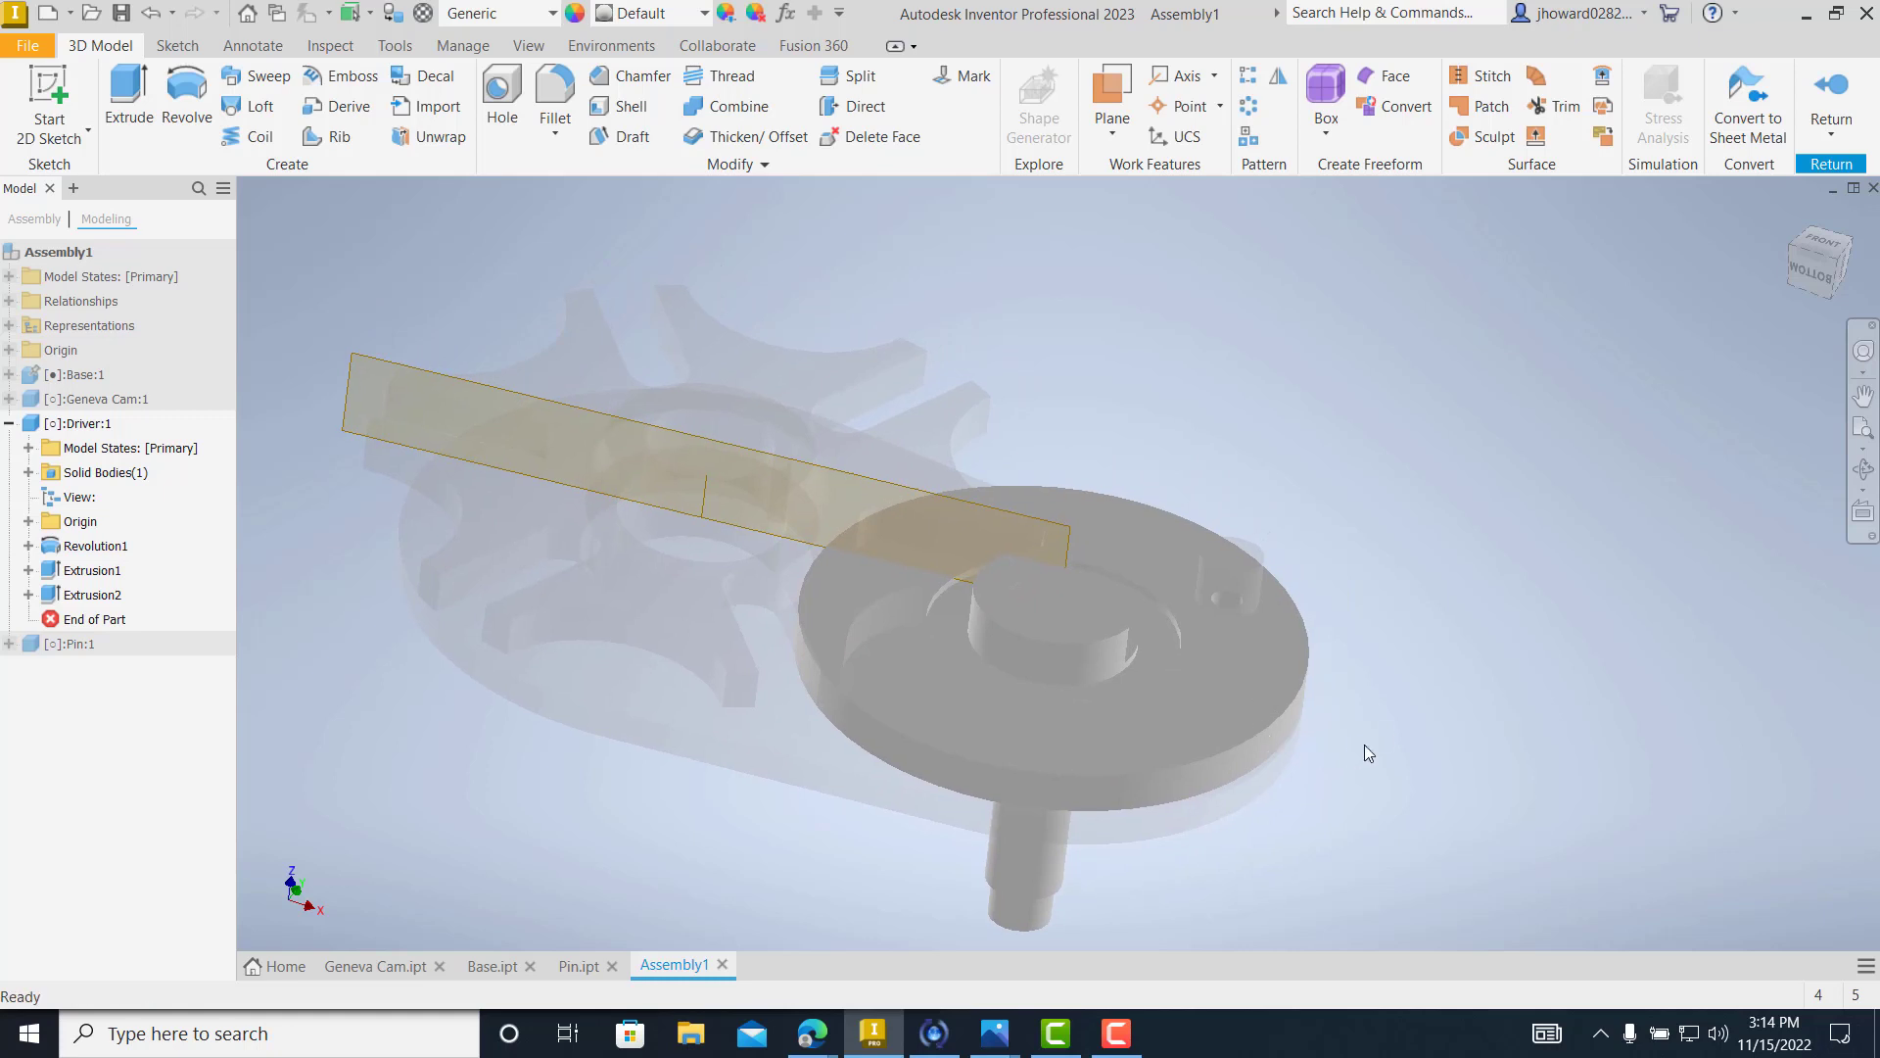
scroll(1353, 732, down, 5)
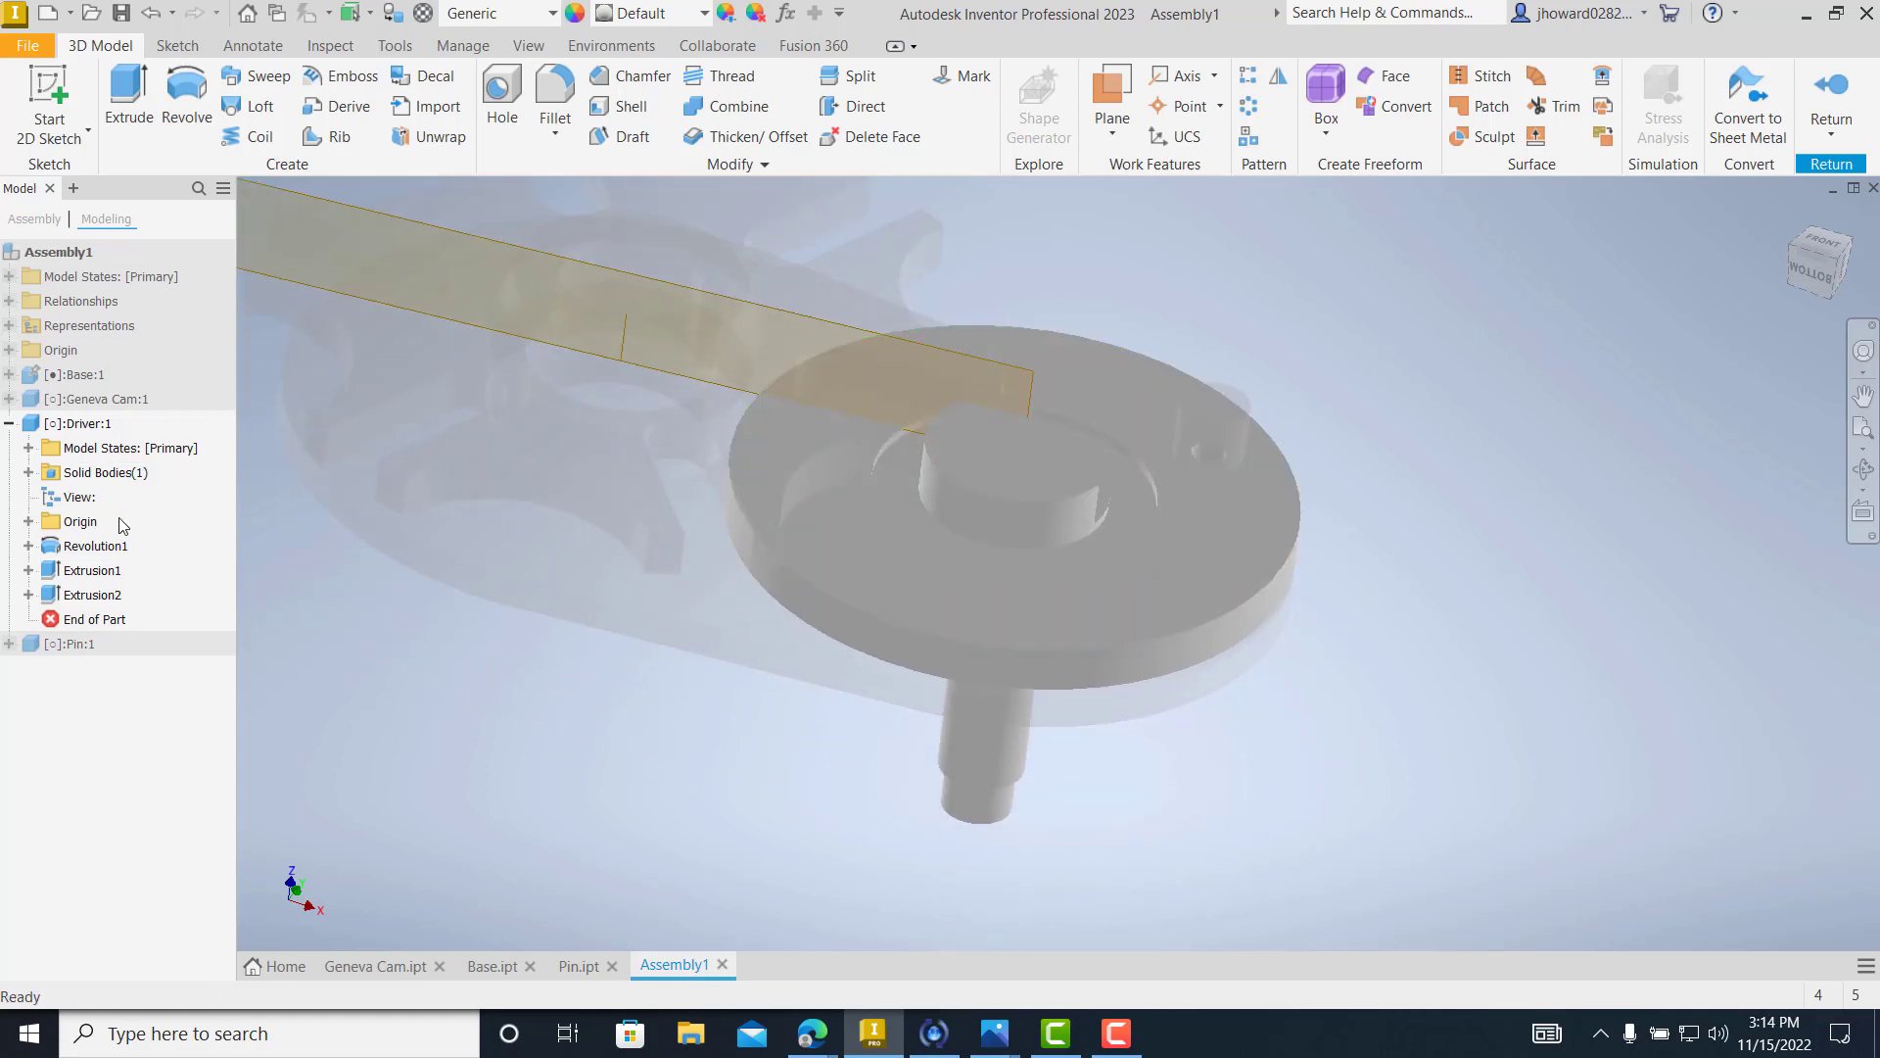
click(28, 522)
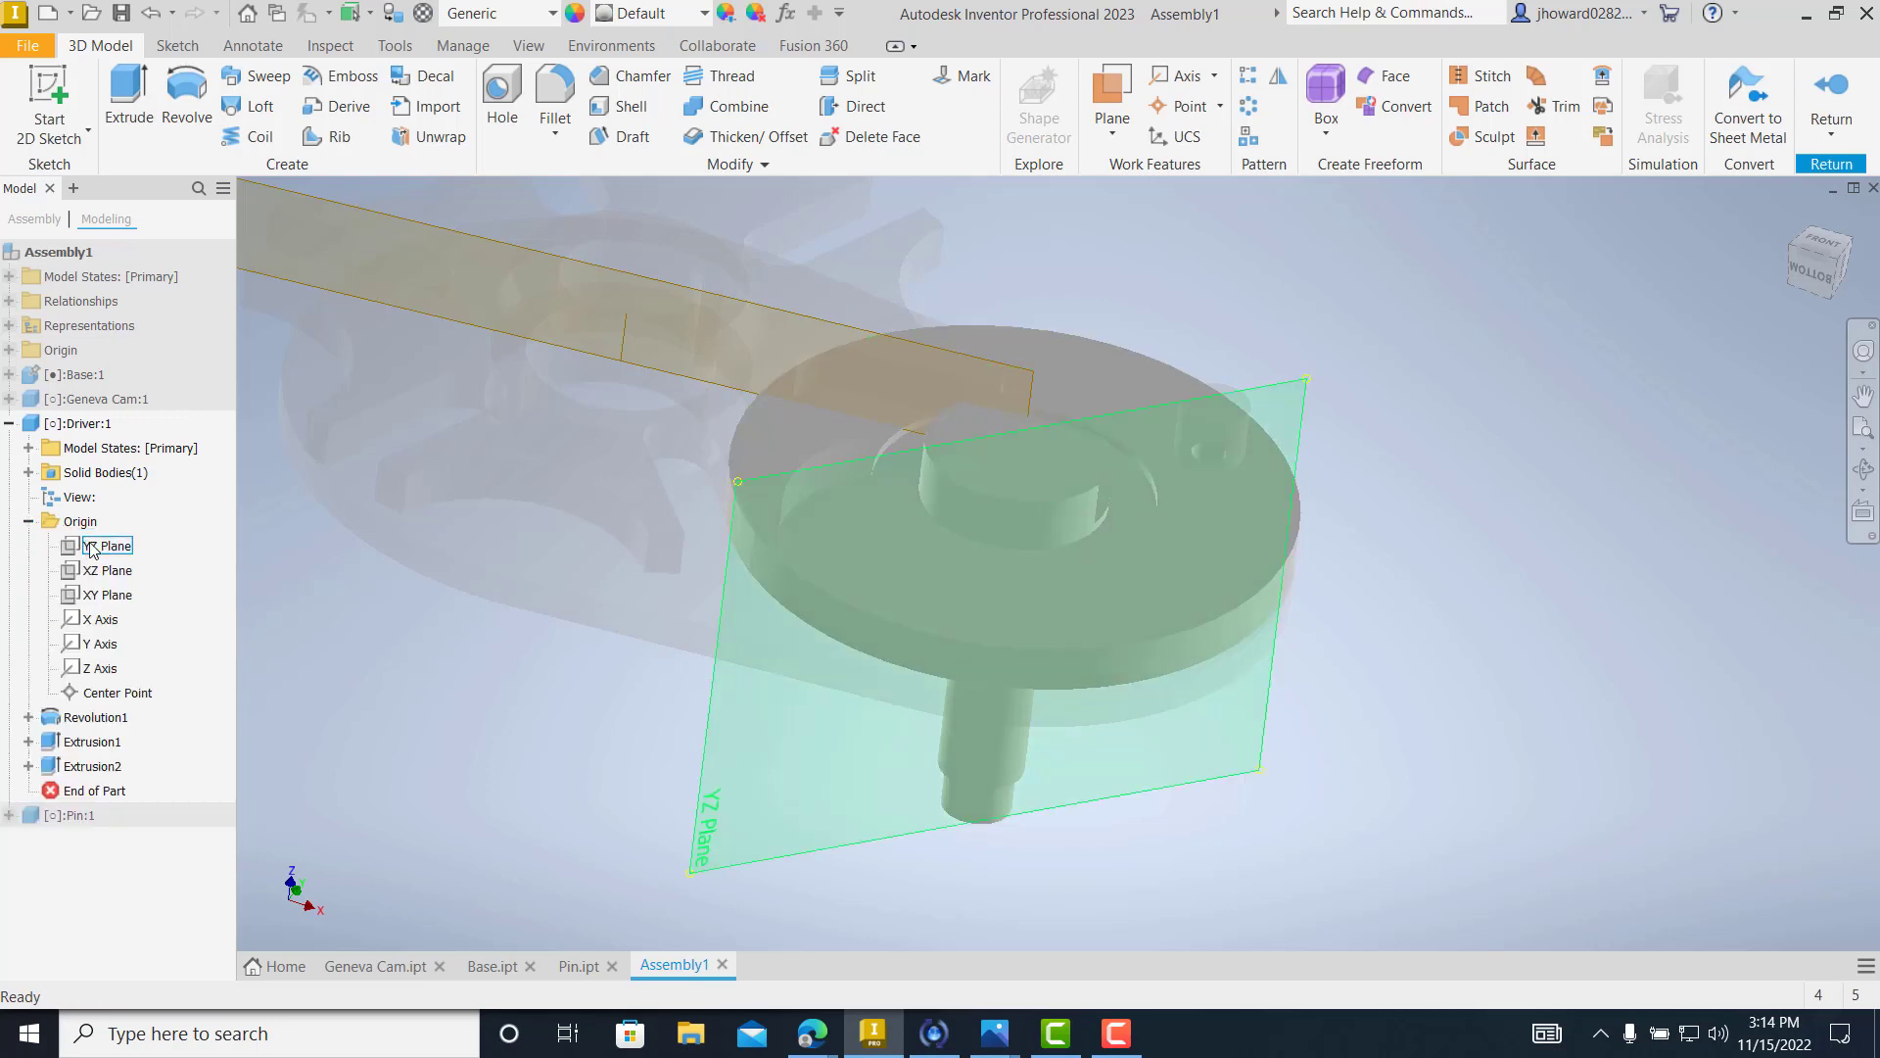
click(99, 551)
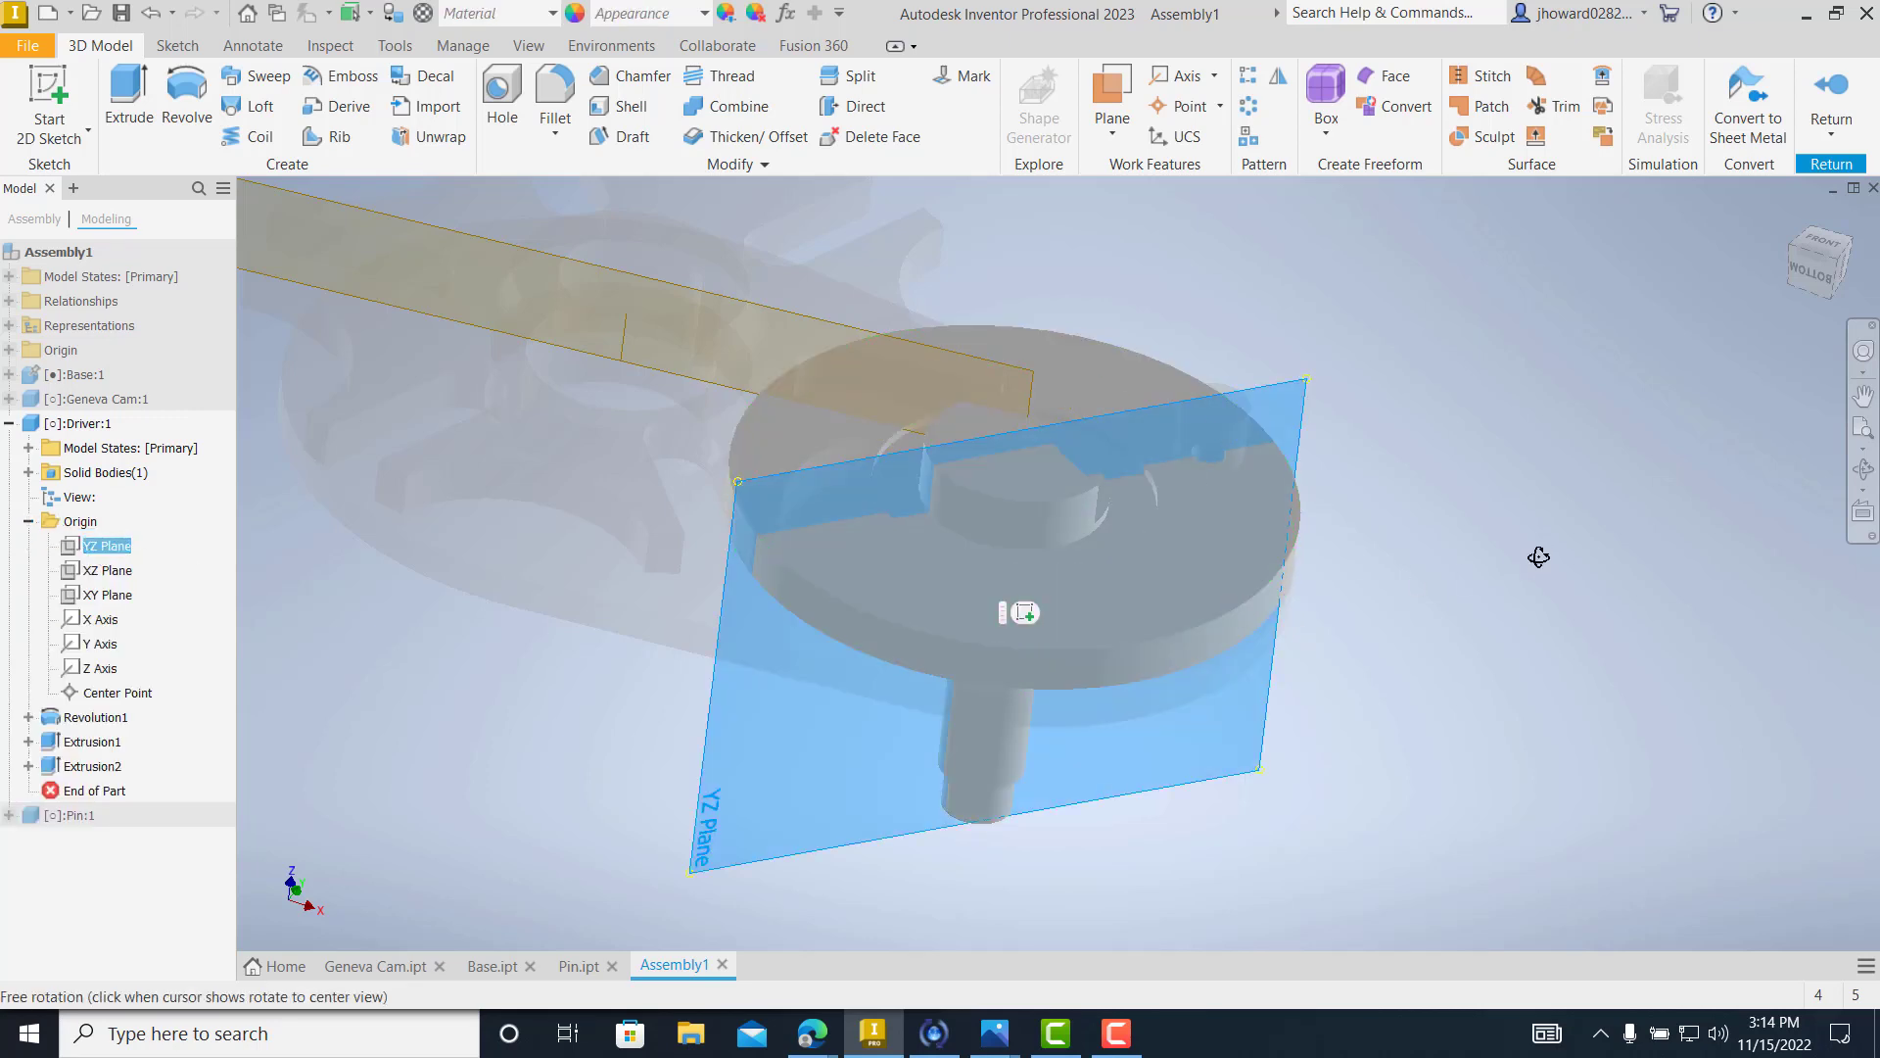
mouse_move(1541, 556)
shift+middle_down()
mouse_move(1534, 627)
mouse_move(1526, 550)
shift+middle_up()
right_click(115, 546)
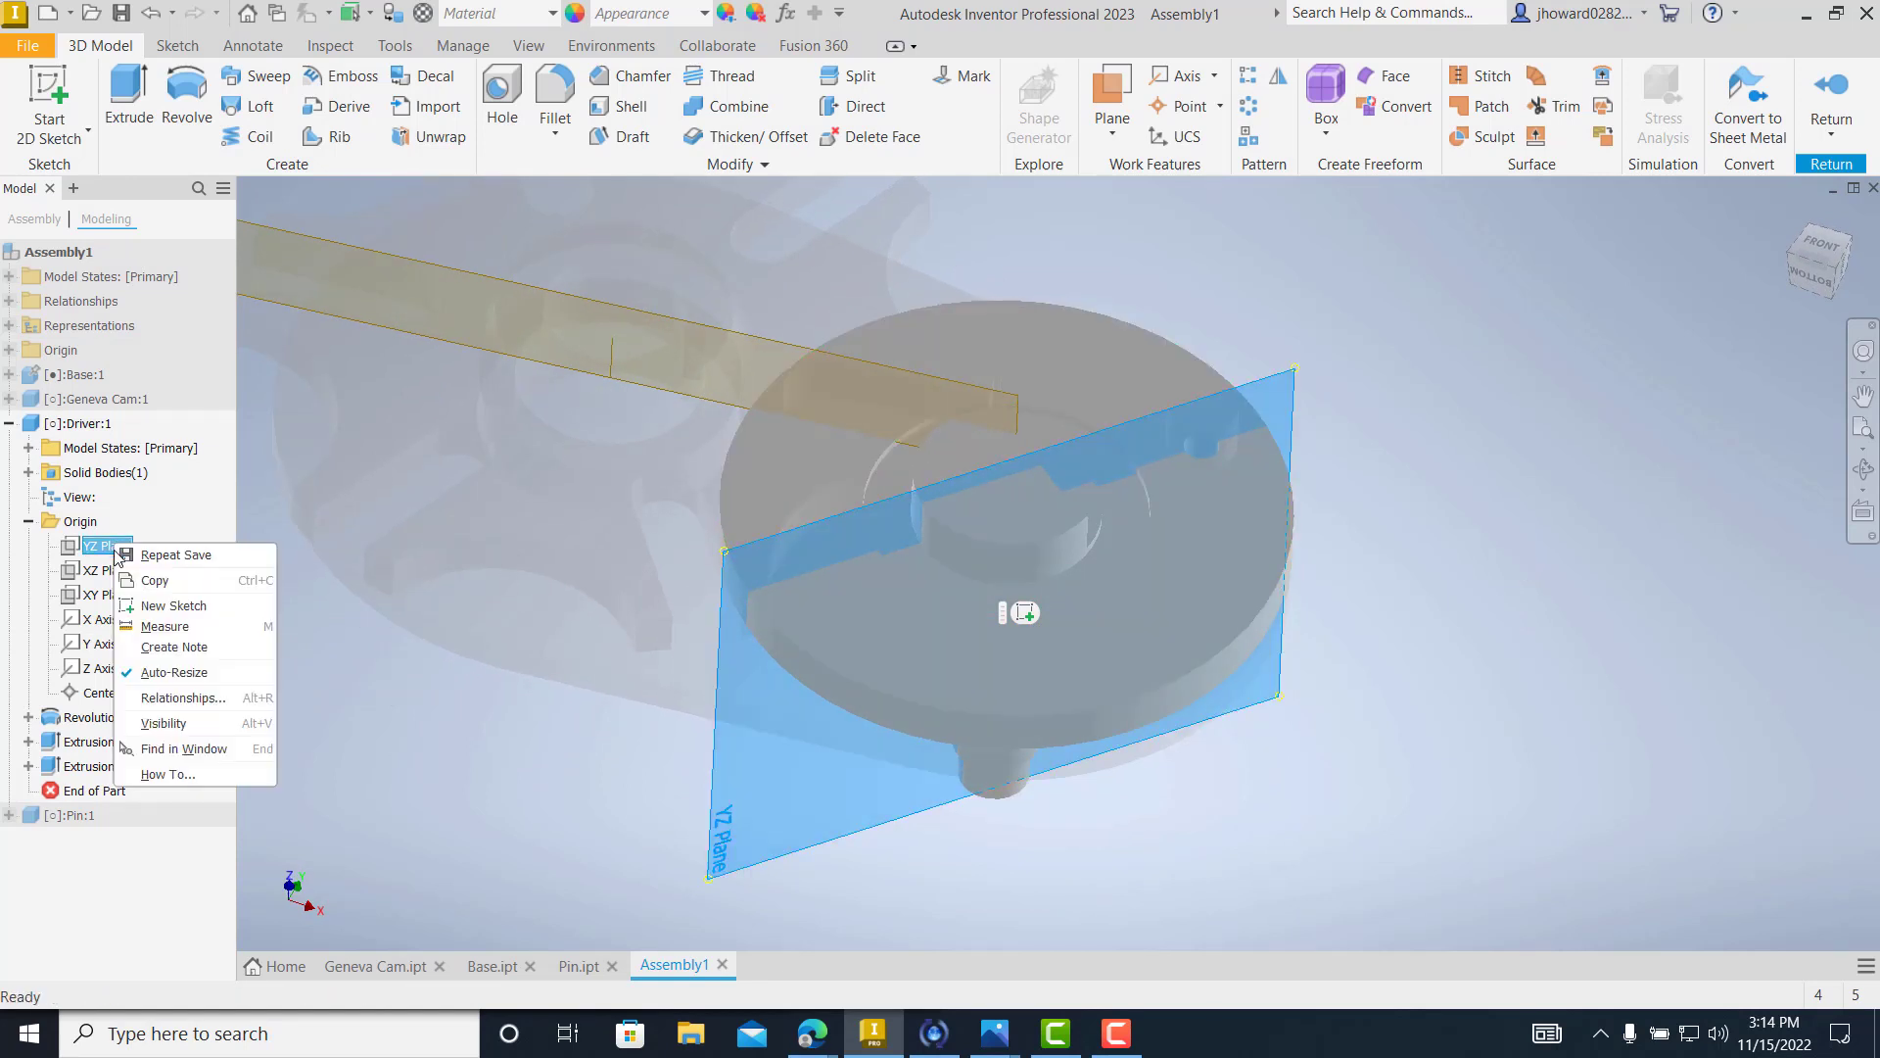
click(164, 723)
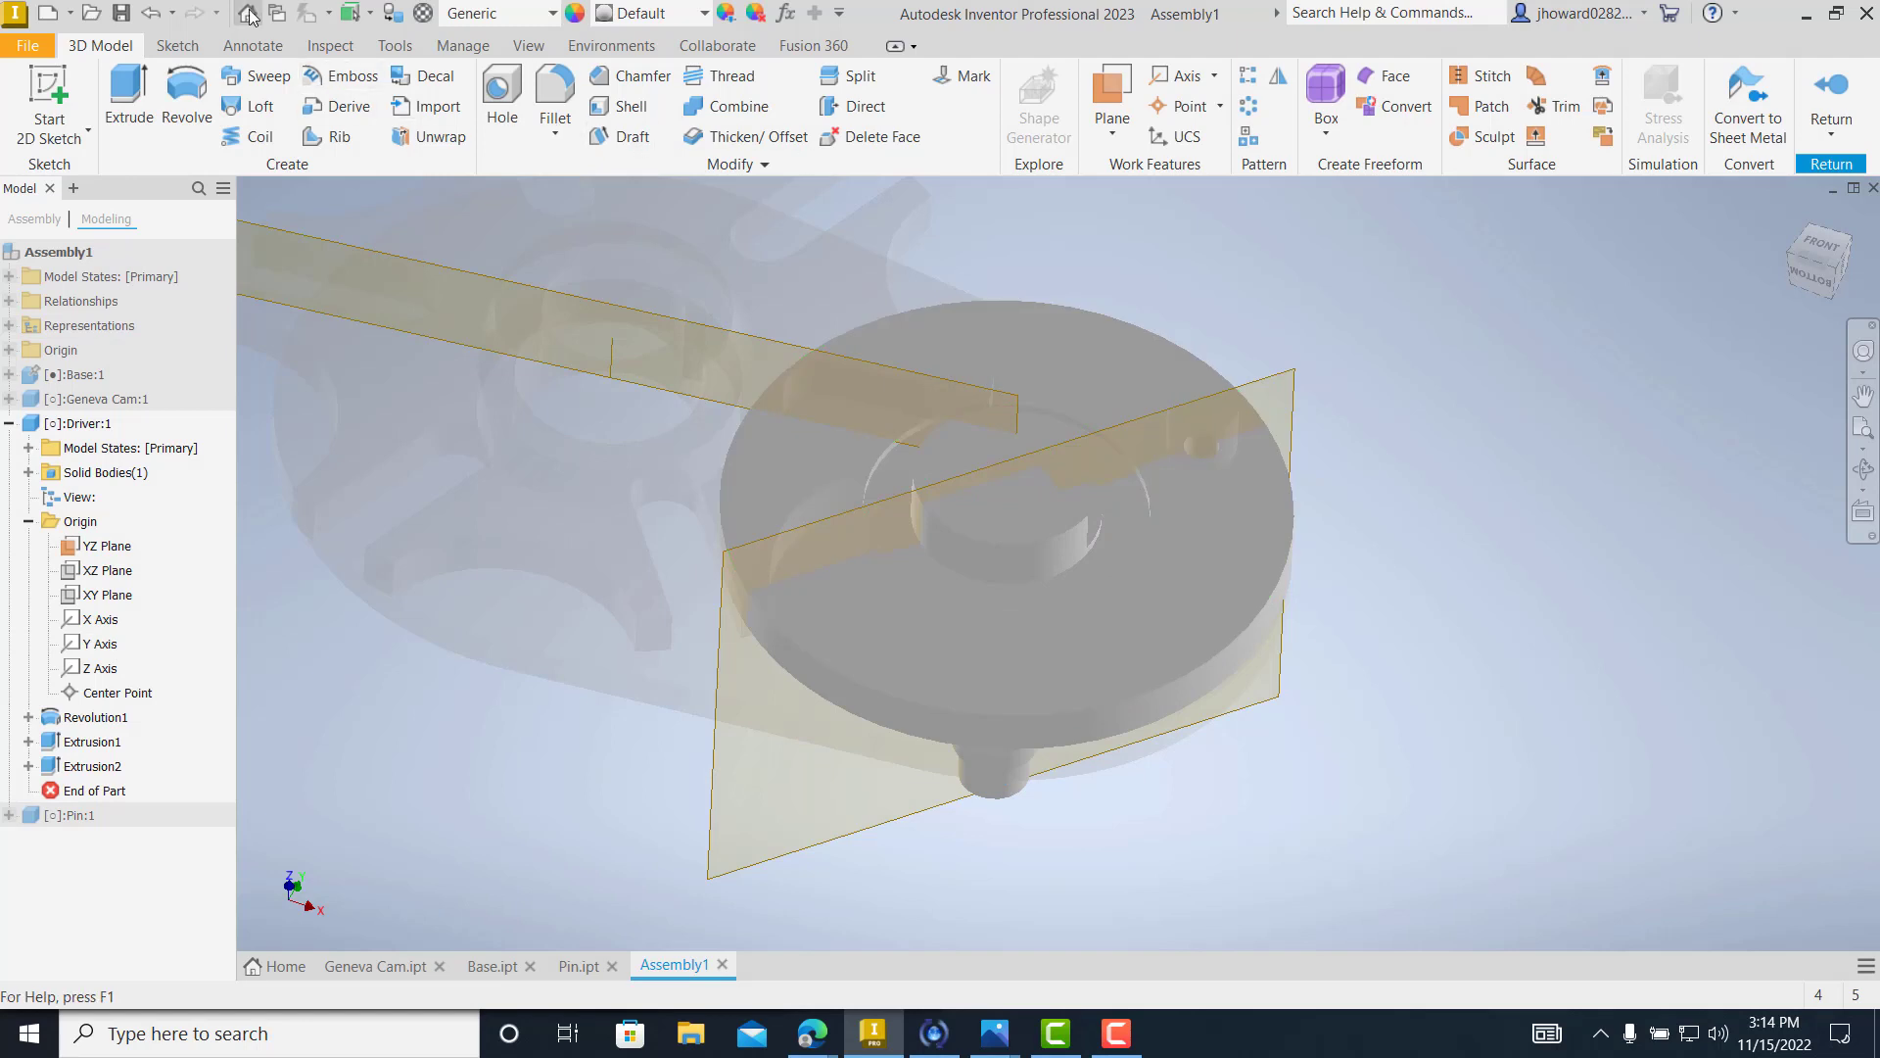
click(1830, 98)
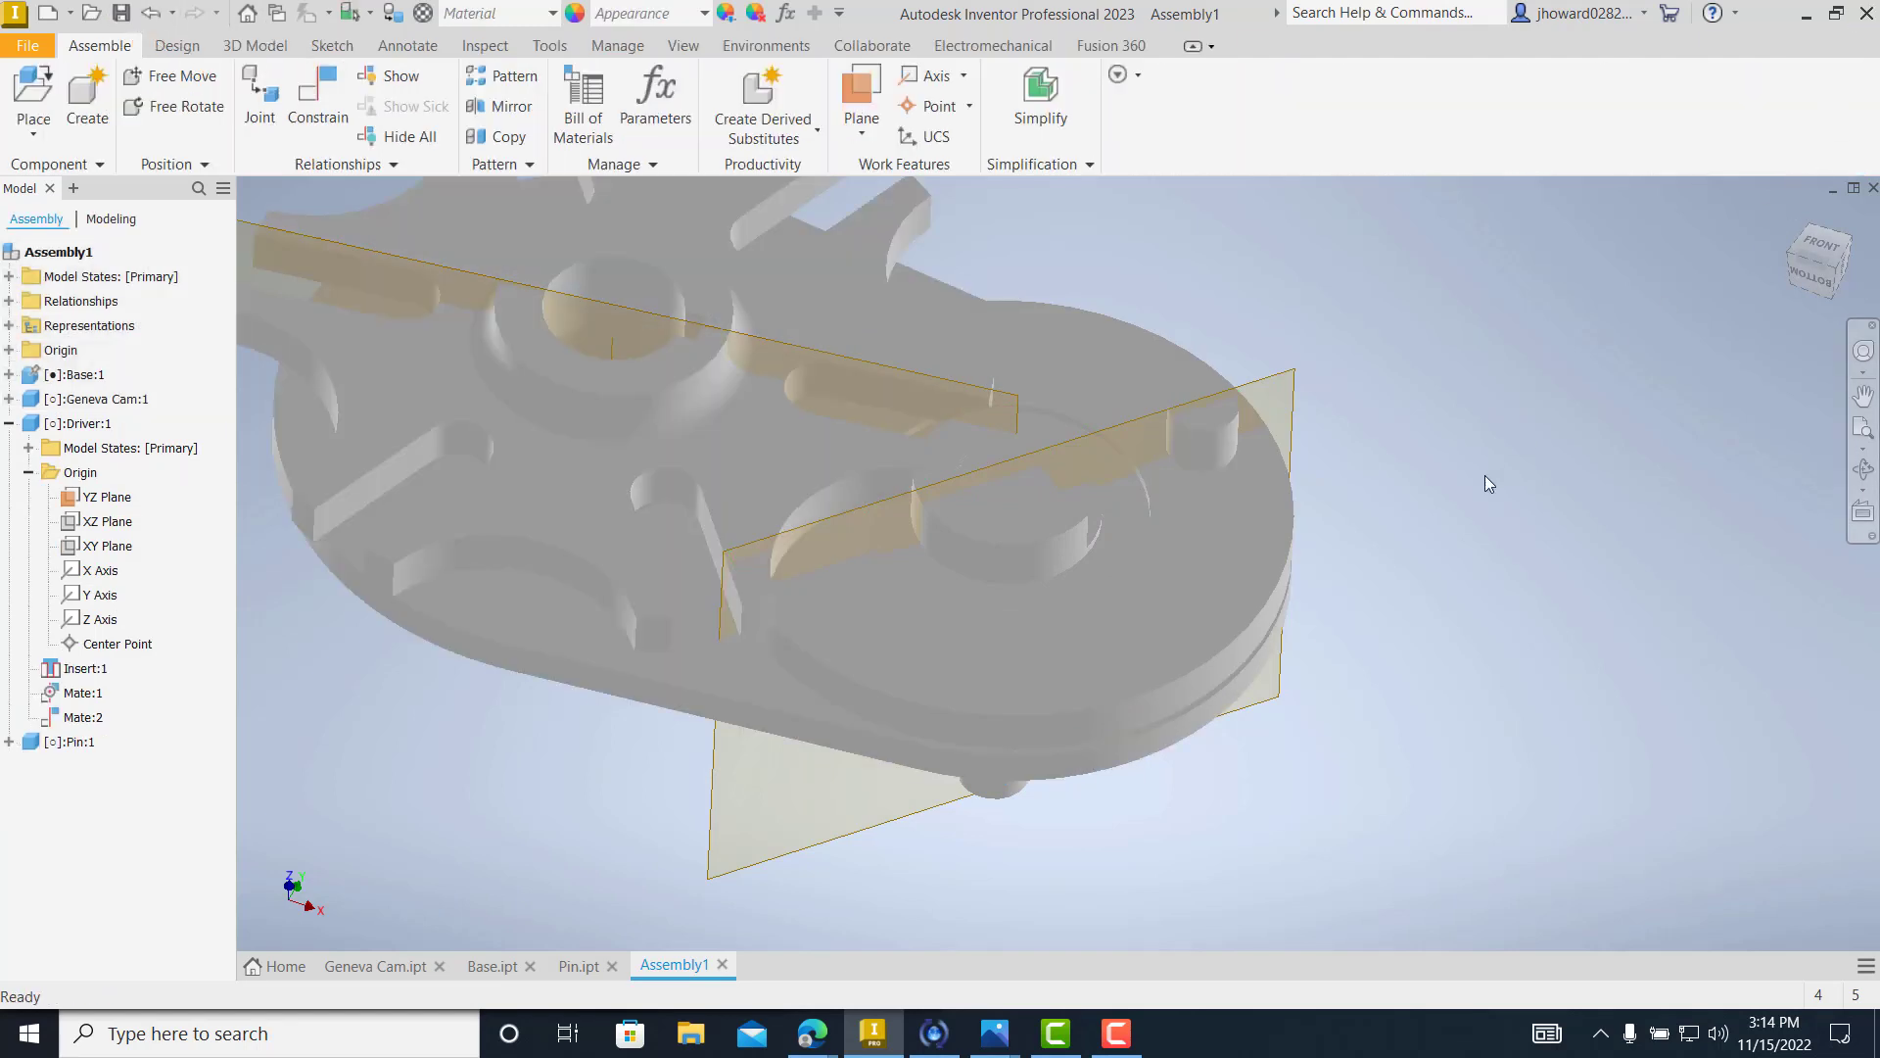
- Rotate the Driver and the Geneva Cam on the Base until the Pin sits in one of the cam's slots
shift+middle_drag(1484, 474, 1476, 519)
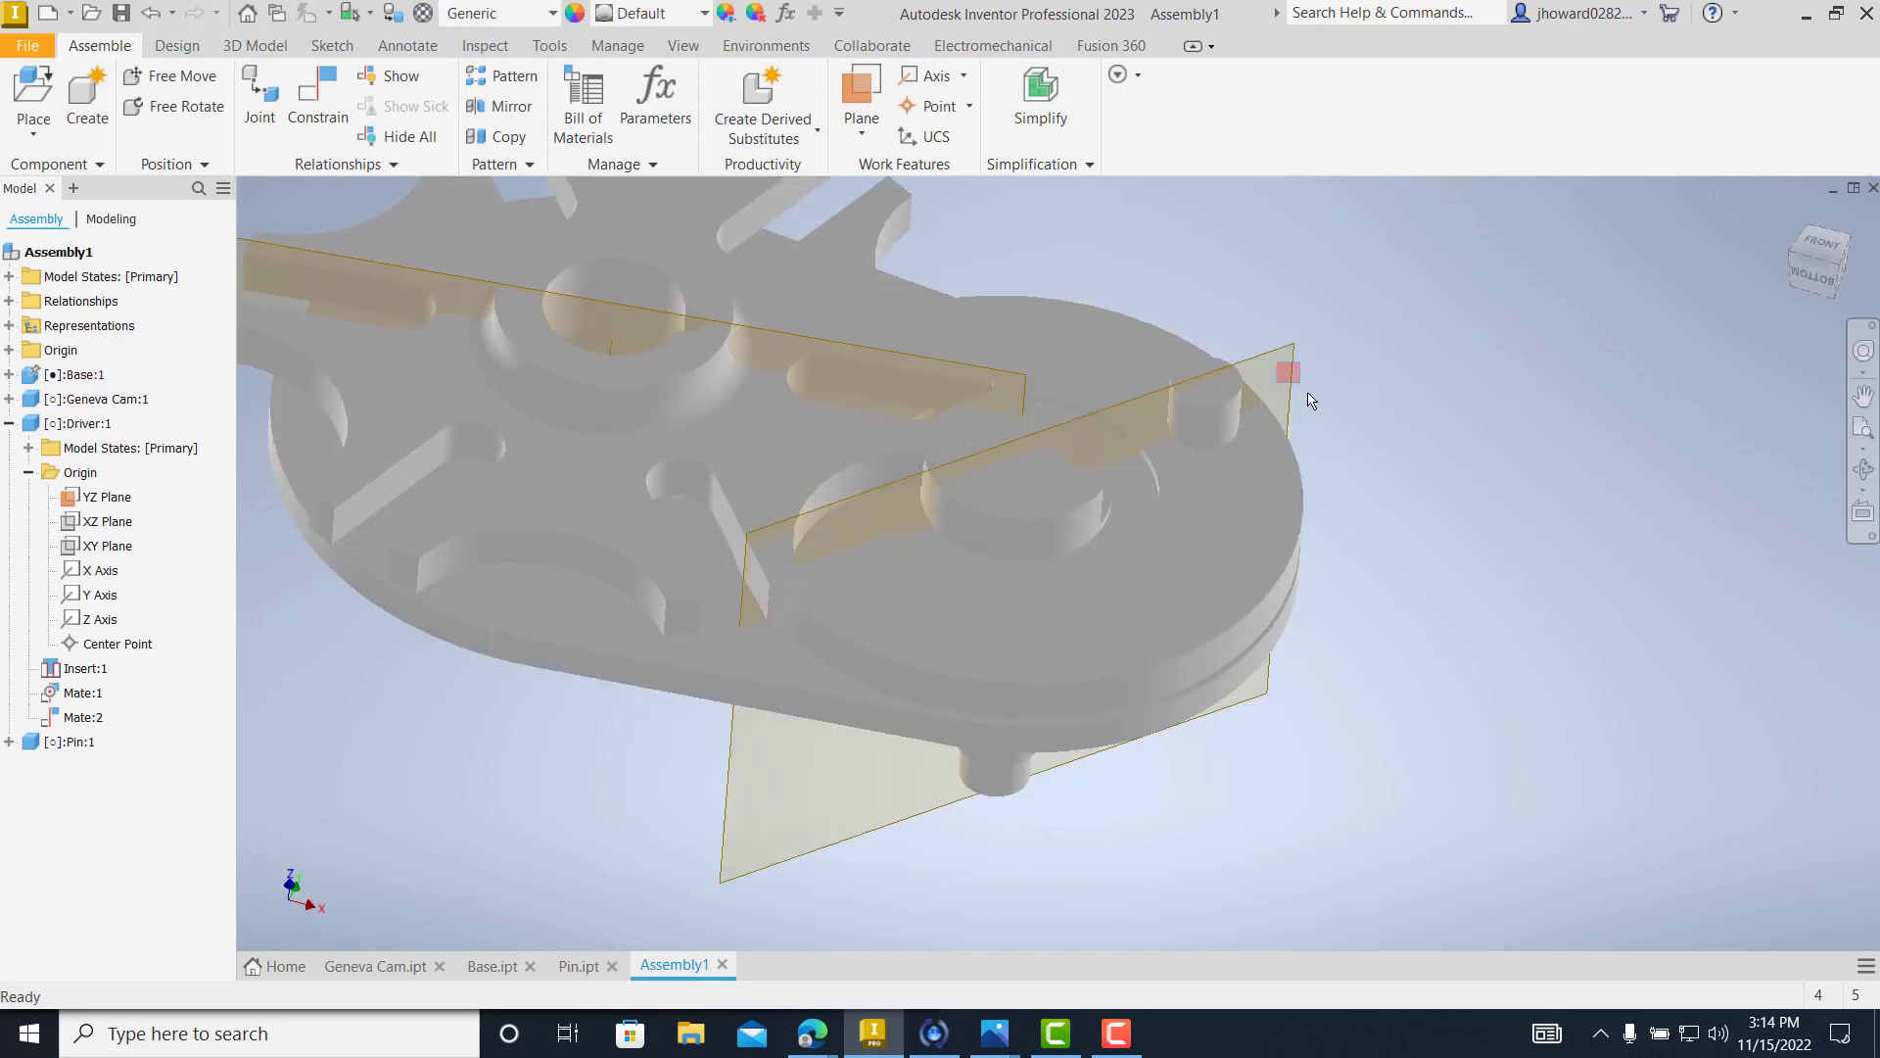
drag(1205, 401, 1126, 589)
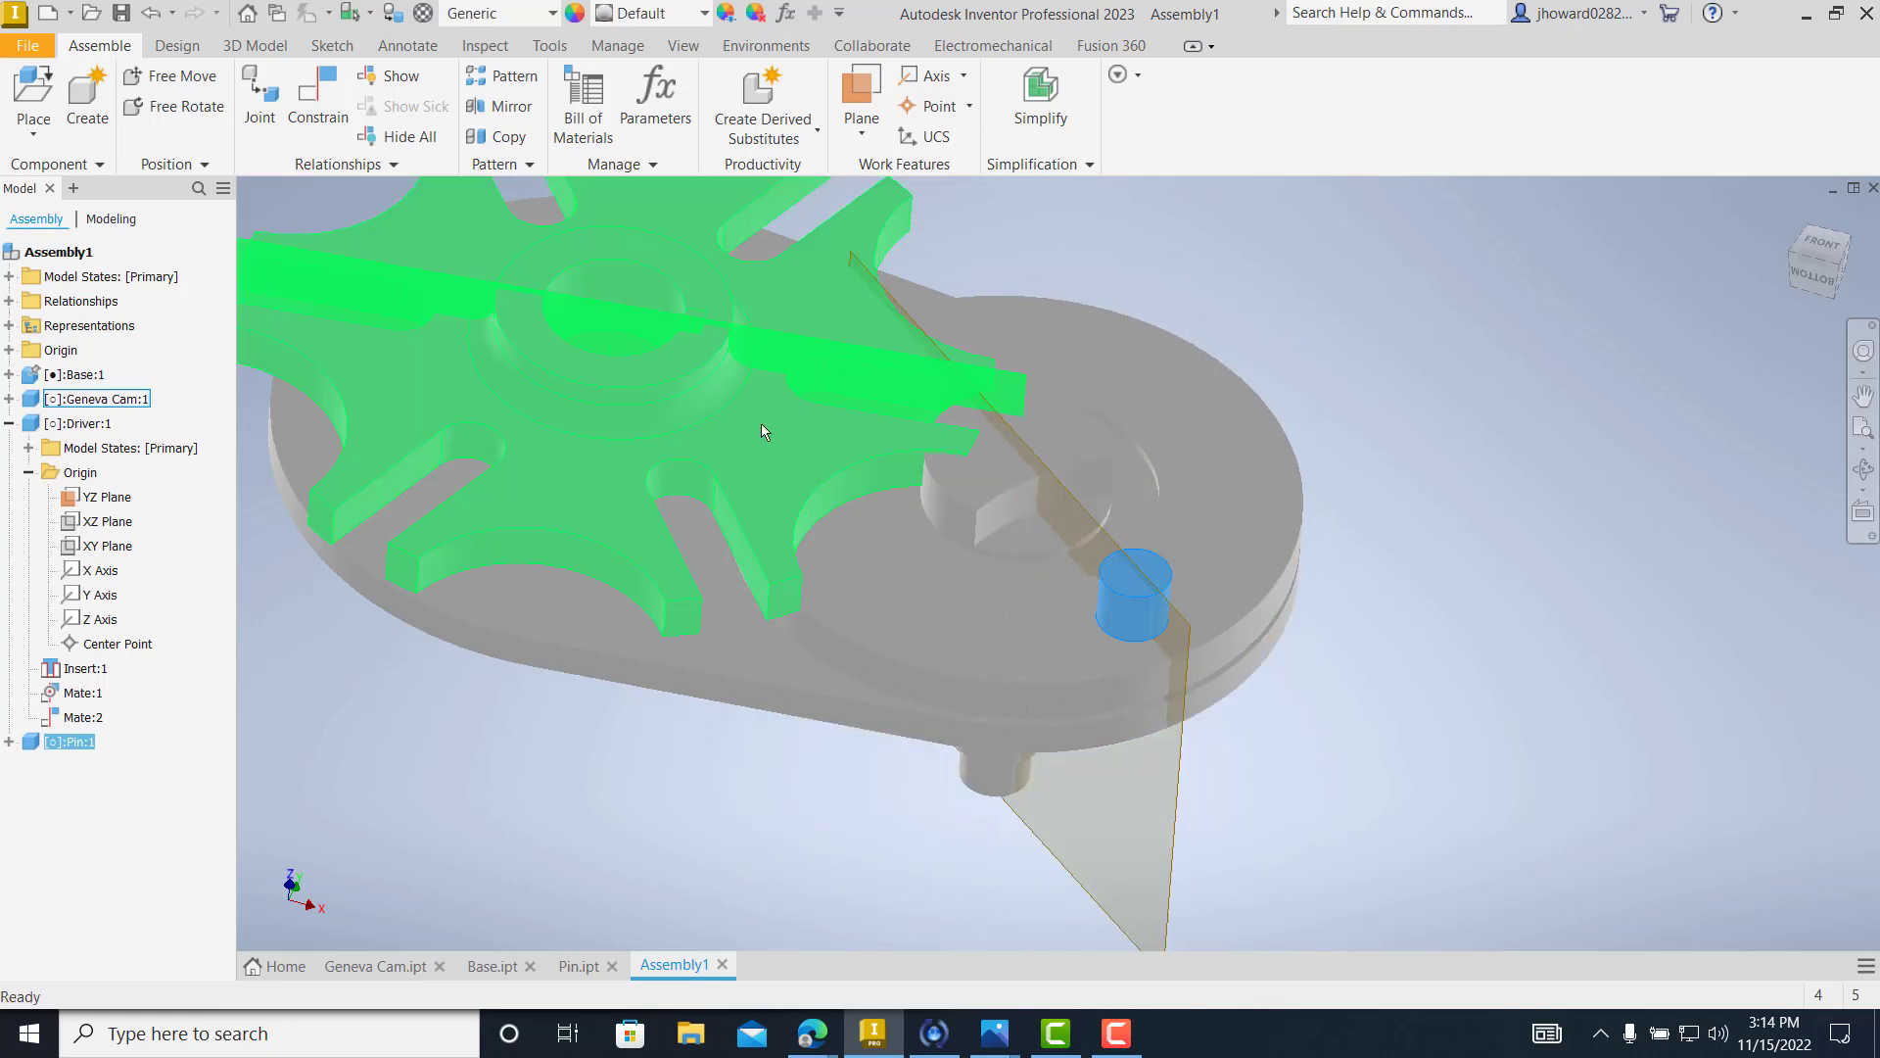
drag(761, 423, 520, 277)
drag(1169, 526, 809, 415)
drag(1224, 386, 1236, 454)
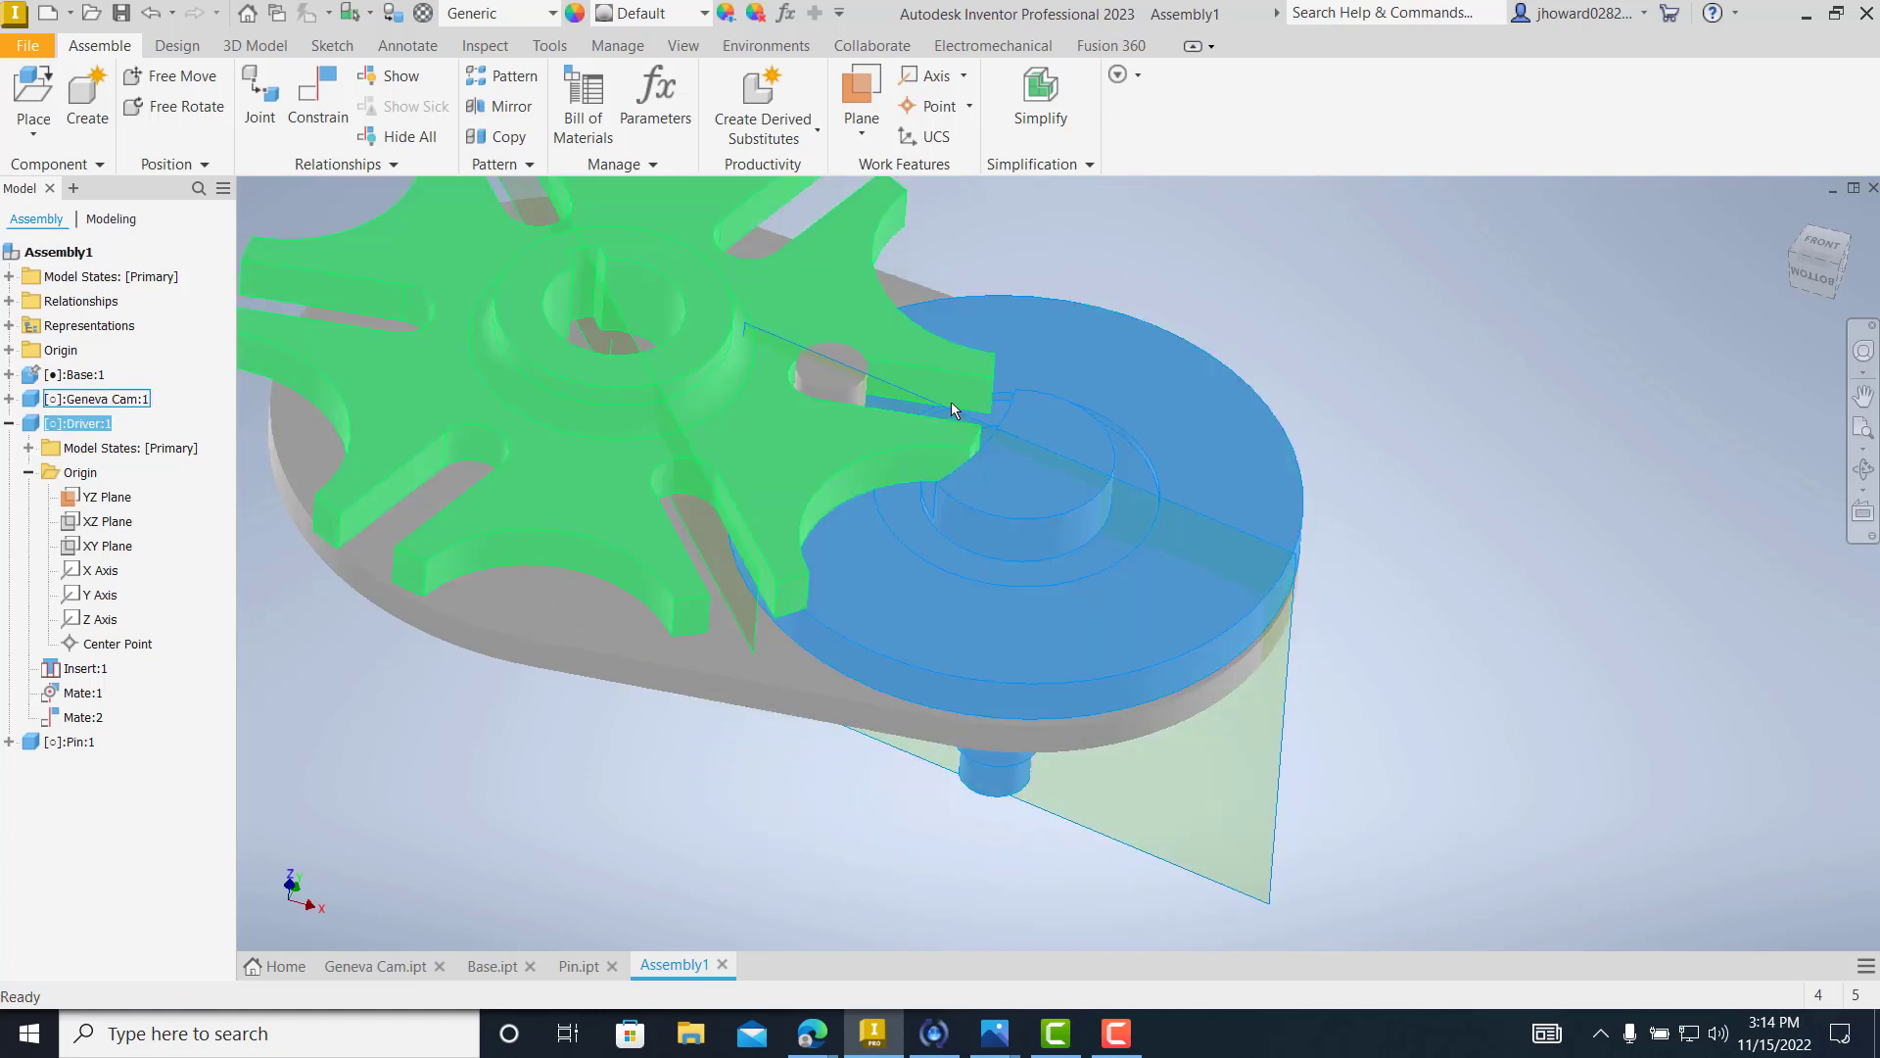
drag(923, 363, 909, 372)
drag(1153, 346, 1134, 326)
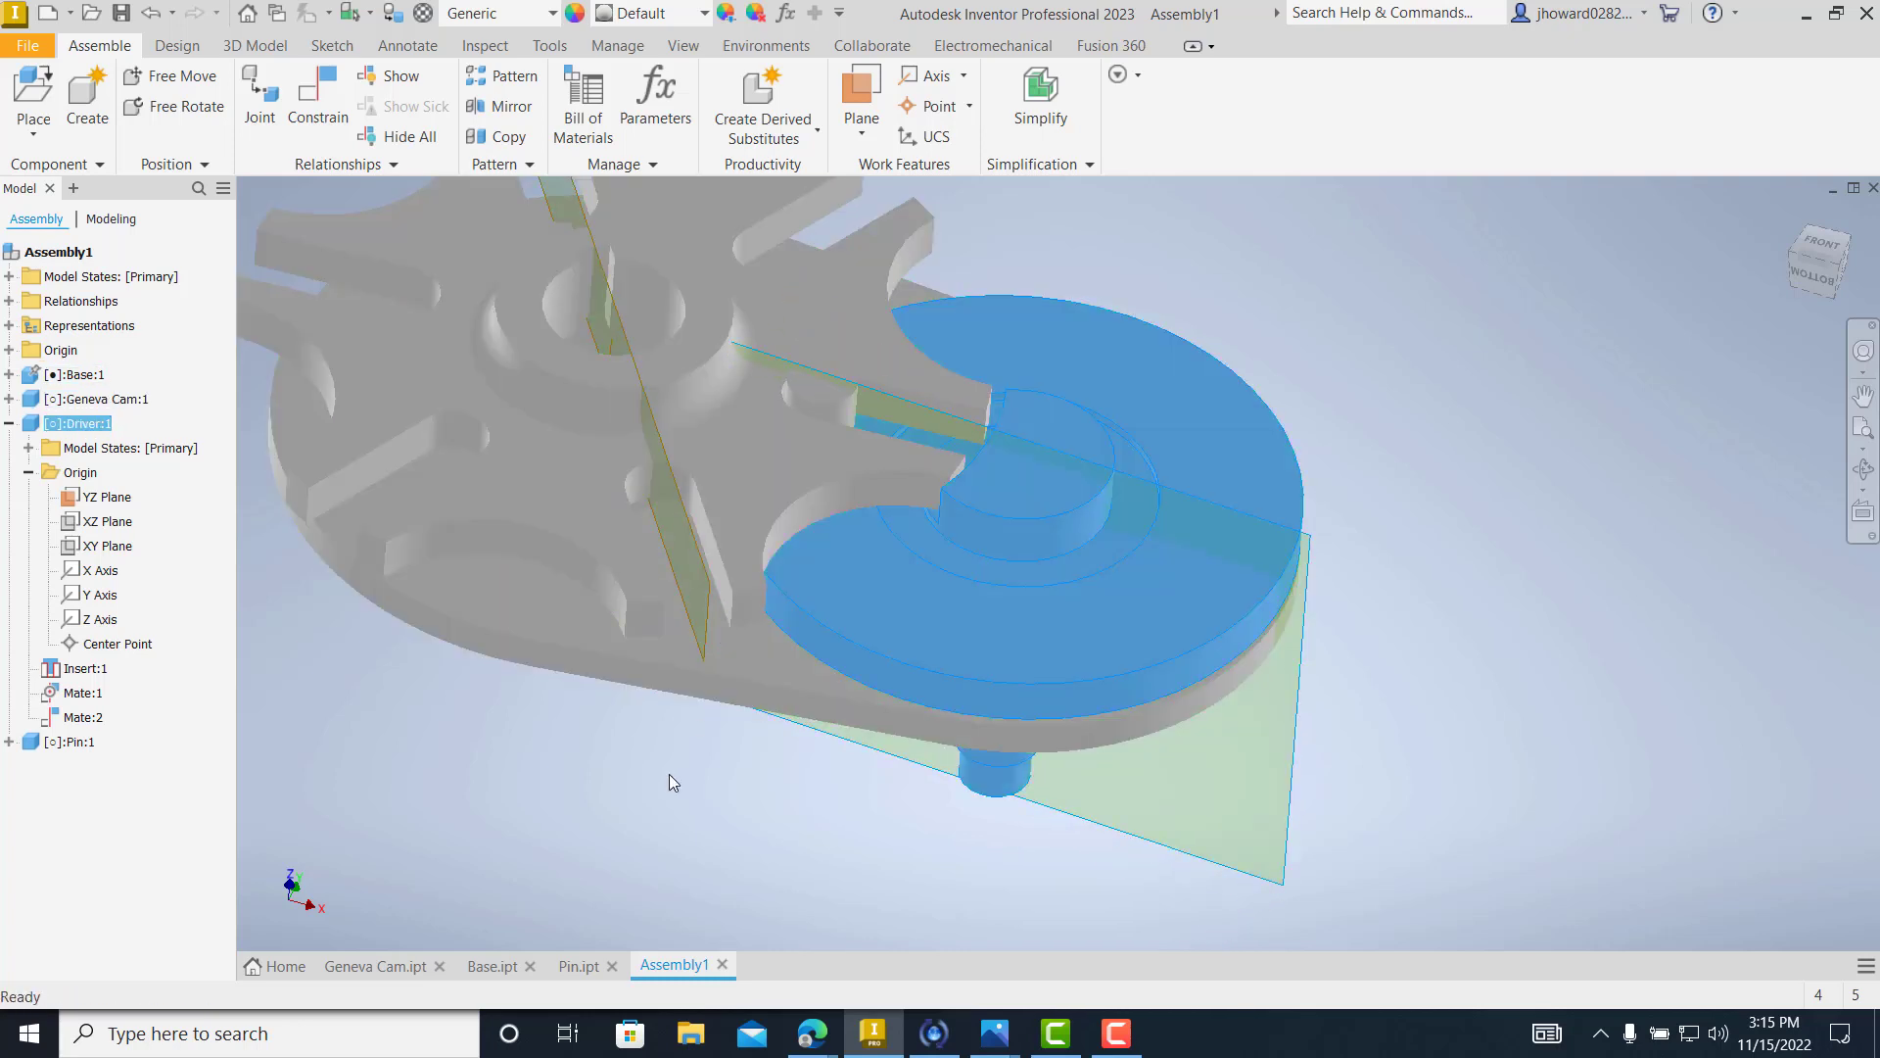